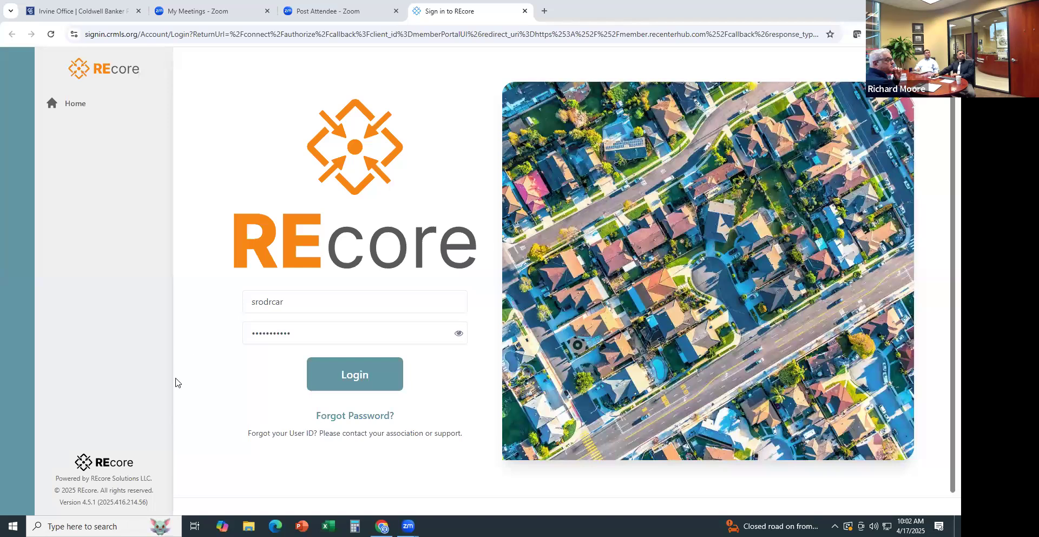
# Open the CRMLS website in a new browser tab
pyautogui.moveTo(270, 436); pyautogui.dragTo(547, 89)
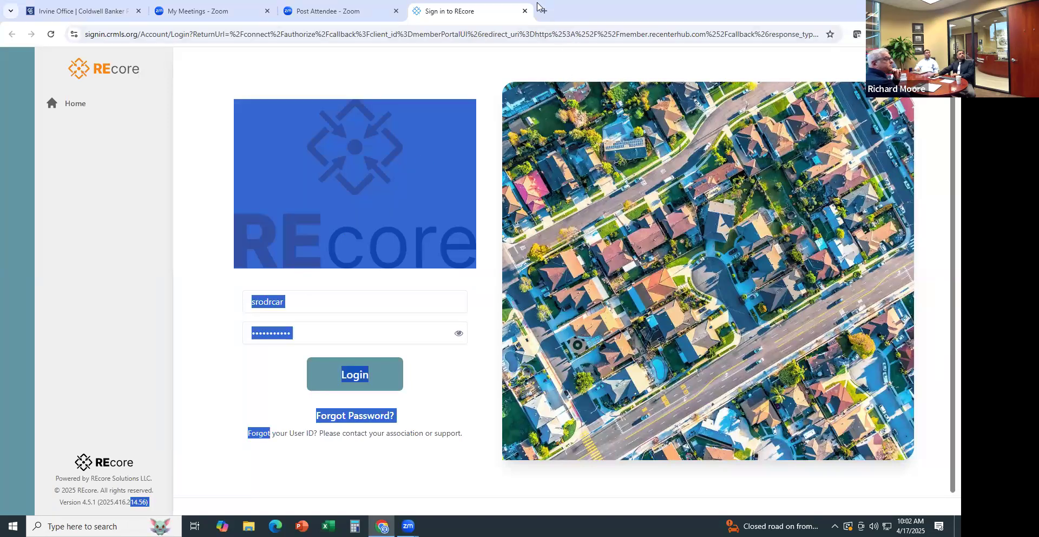
pyautogui.click(542, 10)
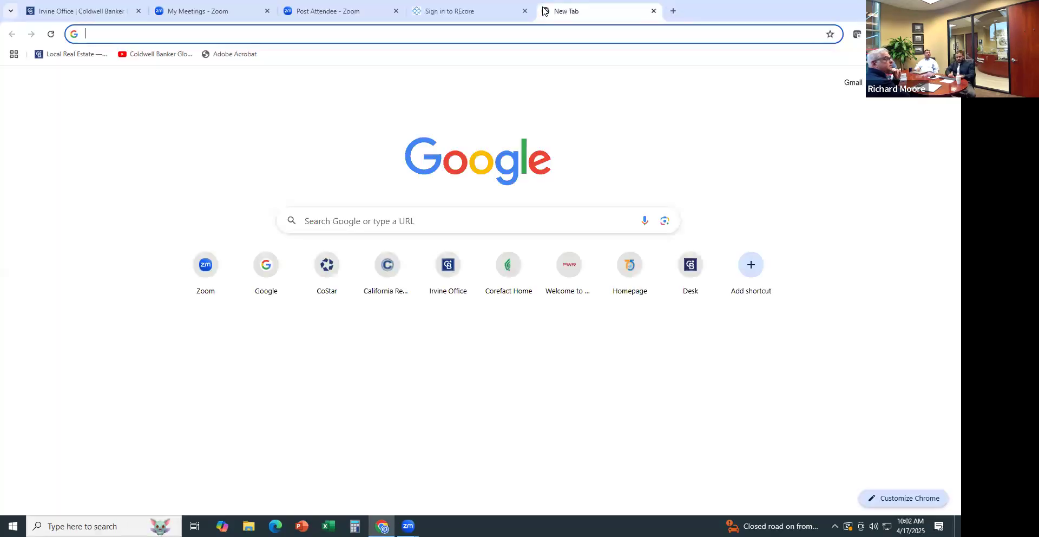
pyautogui.write('crmls')
pyautogui.press('Return')
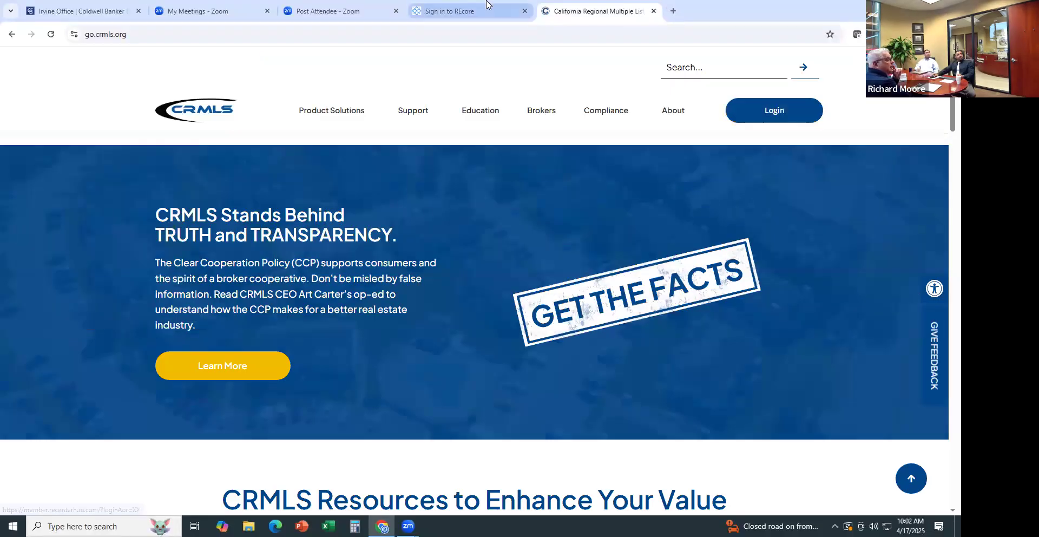
# Return to the REcore sign-in page and log in with the saved credentials
pyautogui.click(449, 8)
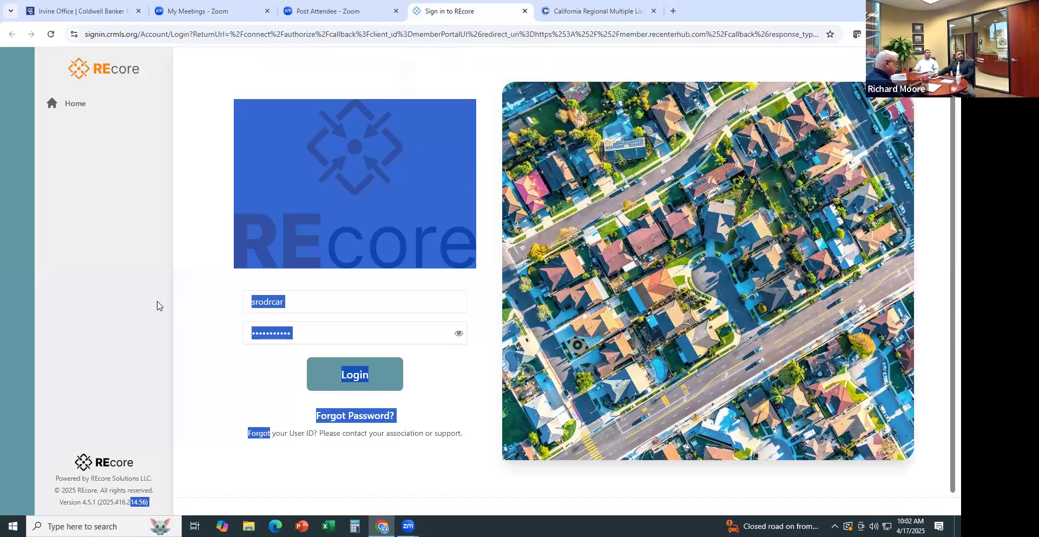
pyautogui.click(172, 301)
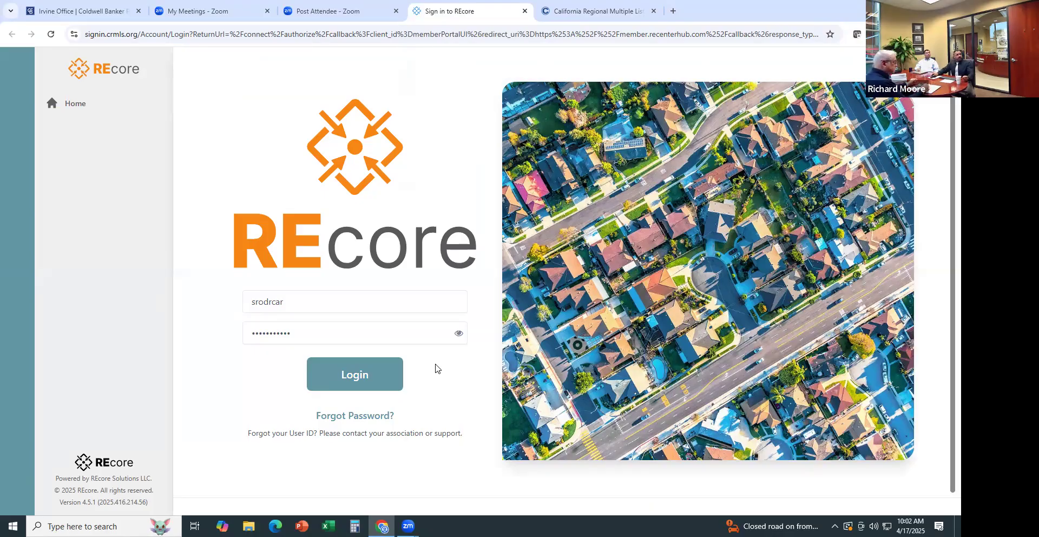
pyautogui.click(369, 374)
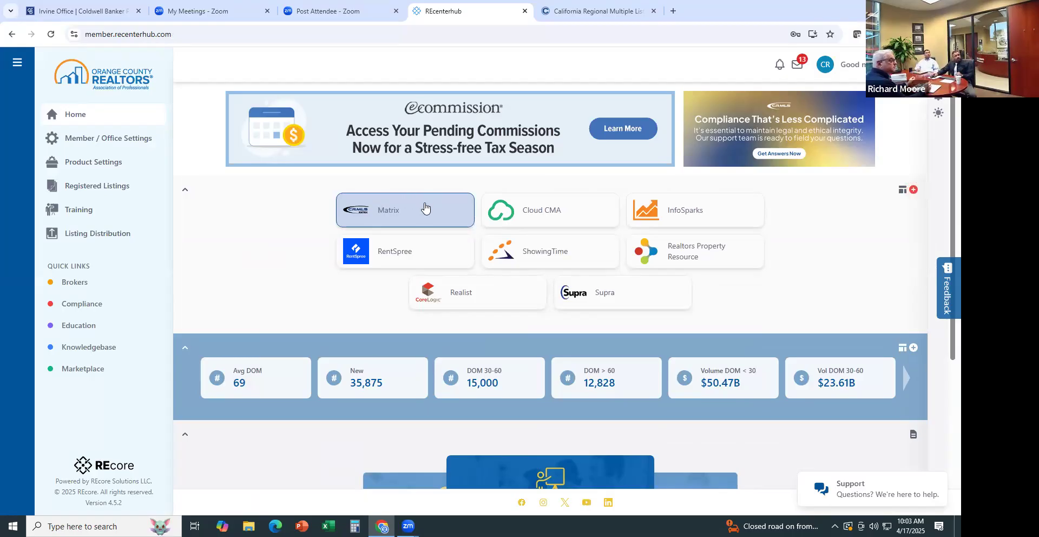
# Launch CRMLS Matrix from the Matrix tile on the REcenterhub dashboard
pyautogui.click(417, 210)
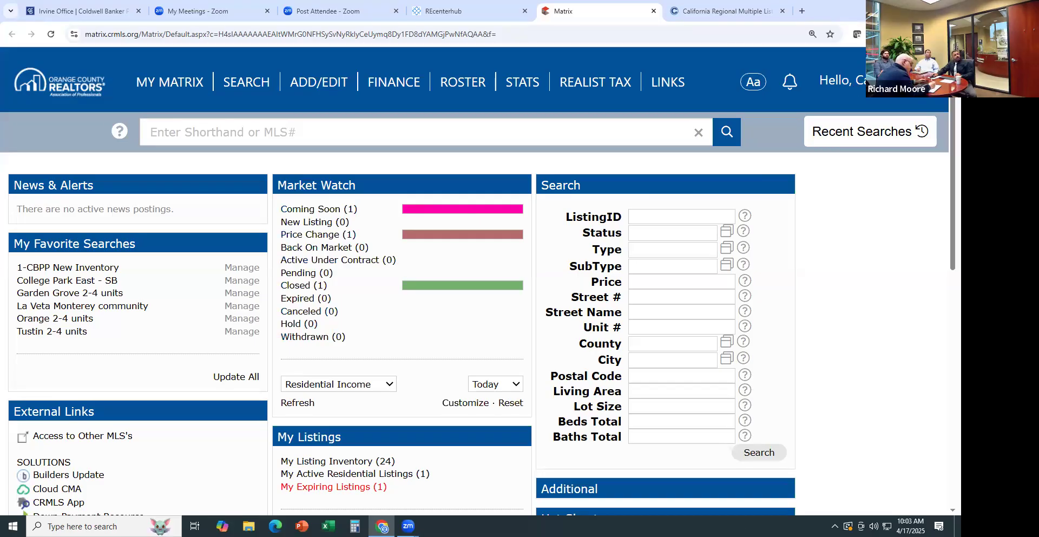
# Open Settings > My Information from the account menu and review the agent's contact details
pyautogui.click(876, 81)
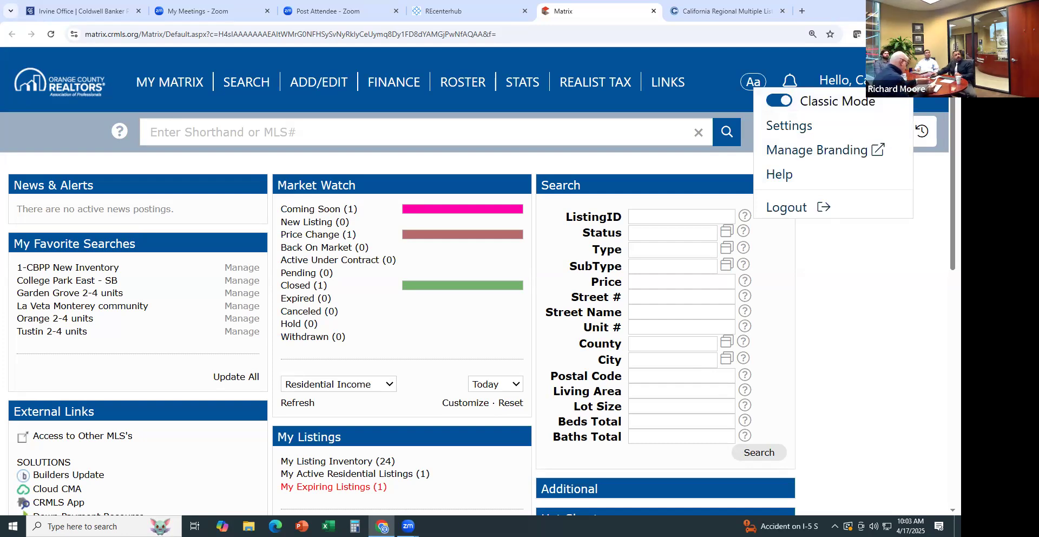
pyautogui.click(817, 124)
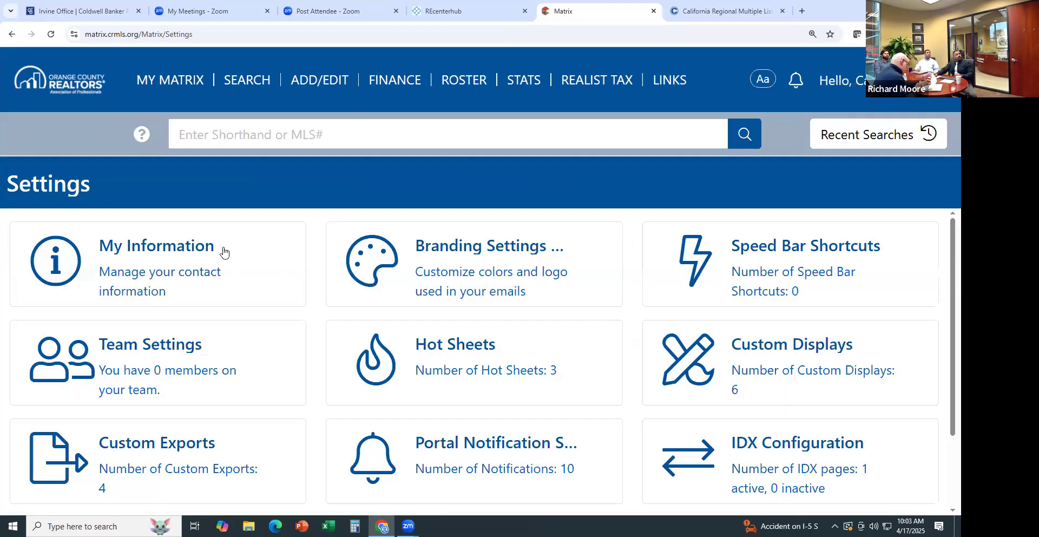
pyautogui.click(143, 246)
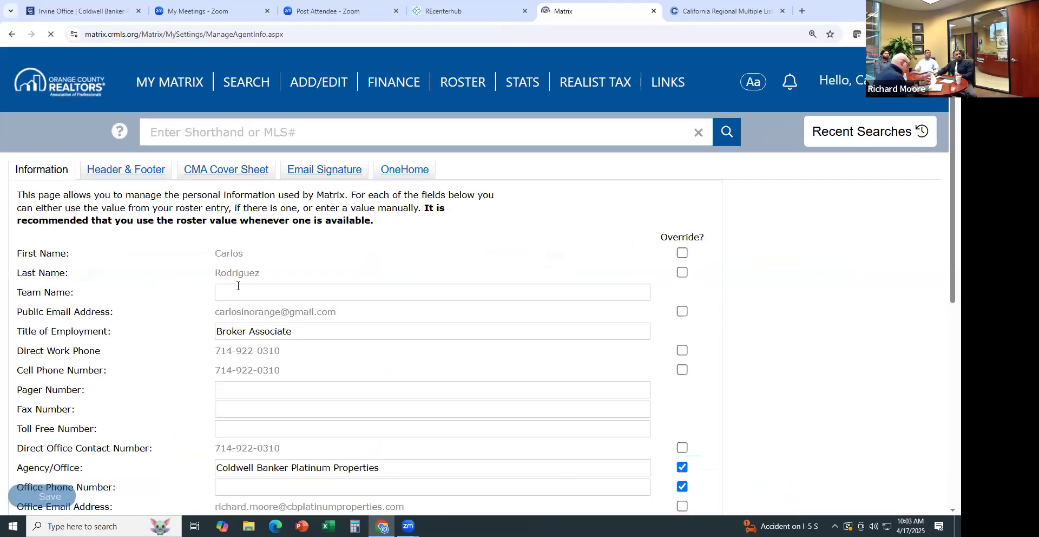
pyautogui.scroll(-5, 723, 269)
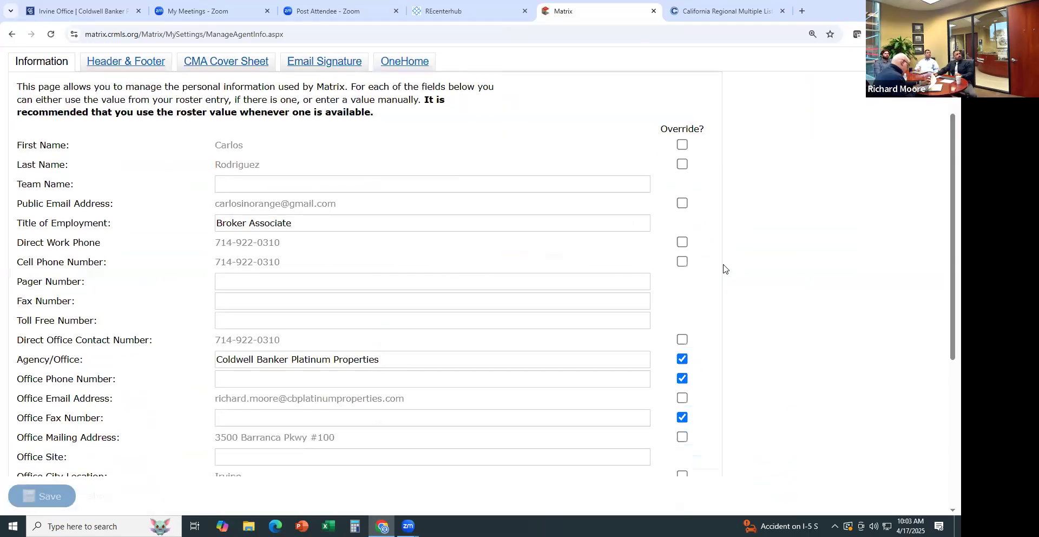
pyautogui.scroll(-1, 724, 269)
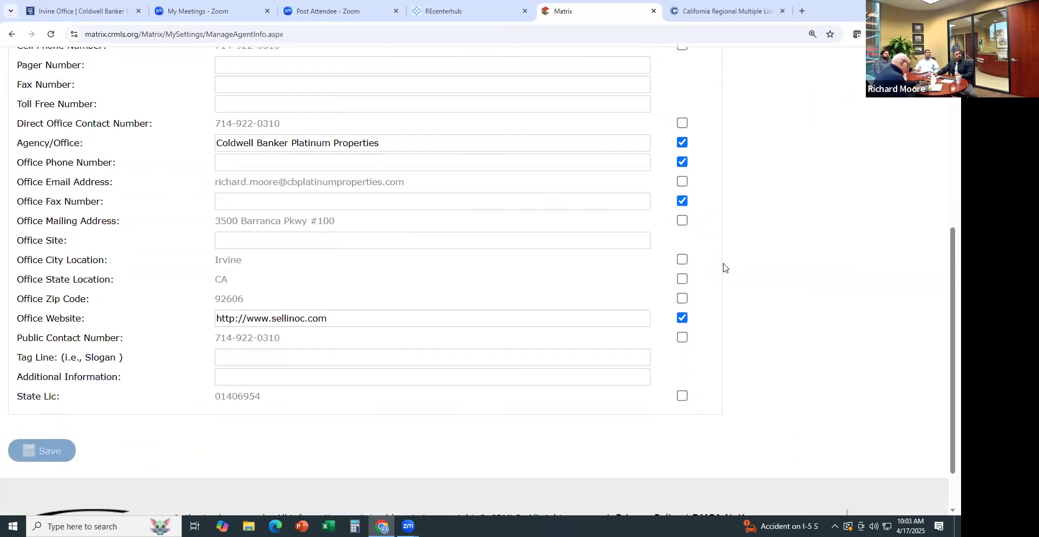
pyautogui.scroll(4, 723, 267)
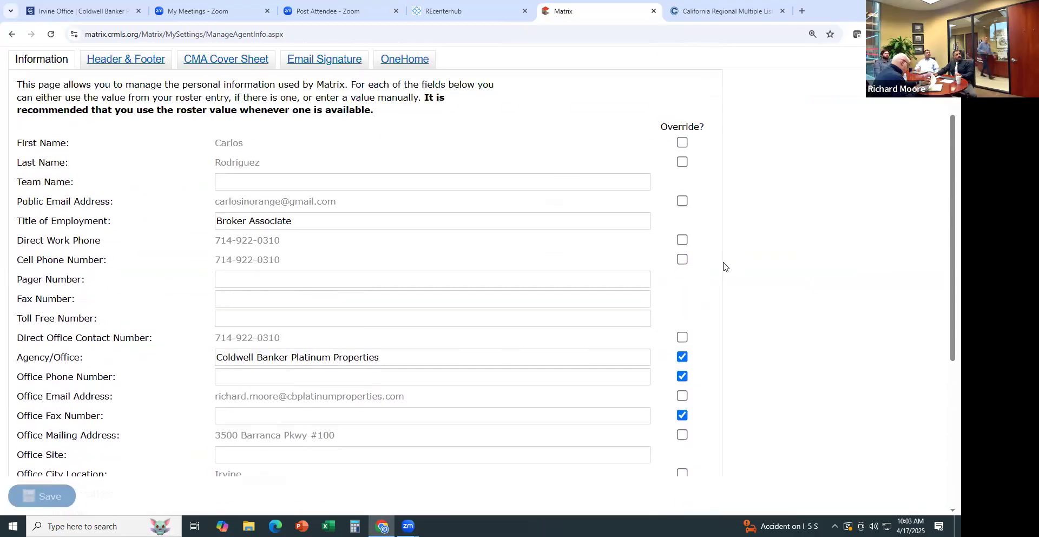
pyautogui.scroll(2, 723, 266)
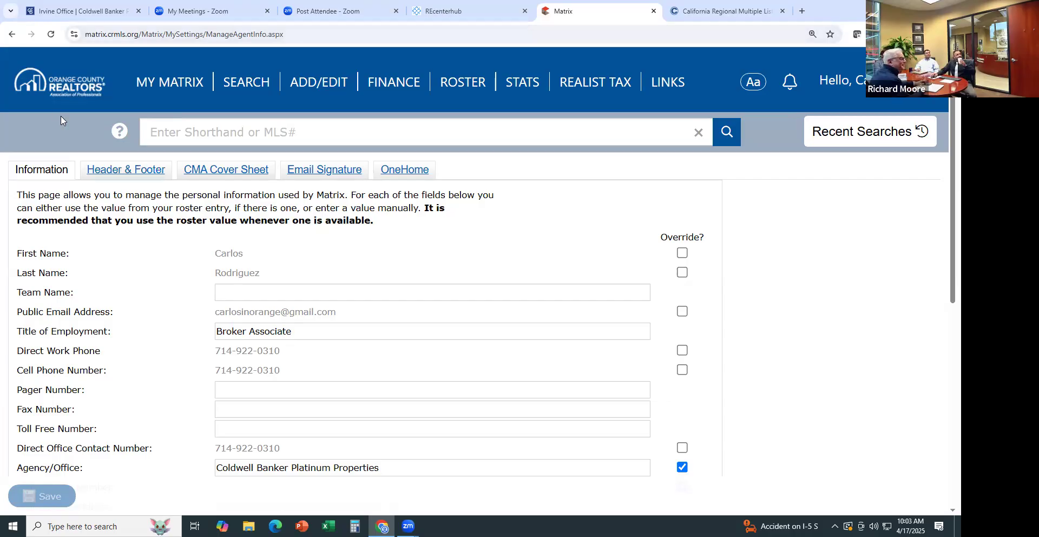
# Open the Header & Footer tab and review the Print Header, Branding, Colors and Print Footer sections
pyautogui.click(124, 176)
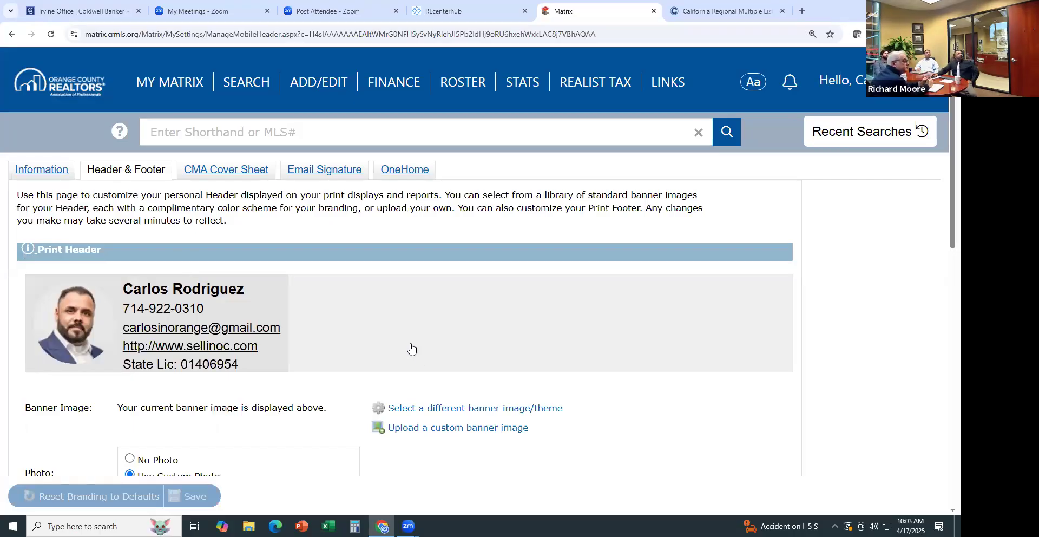
pyautogui.scroll(-3, 410, 348)
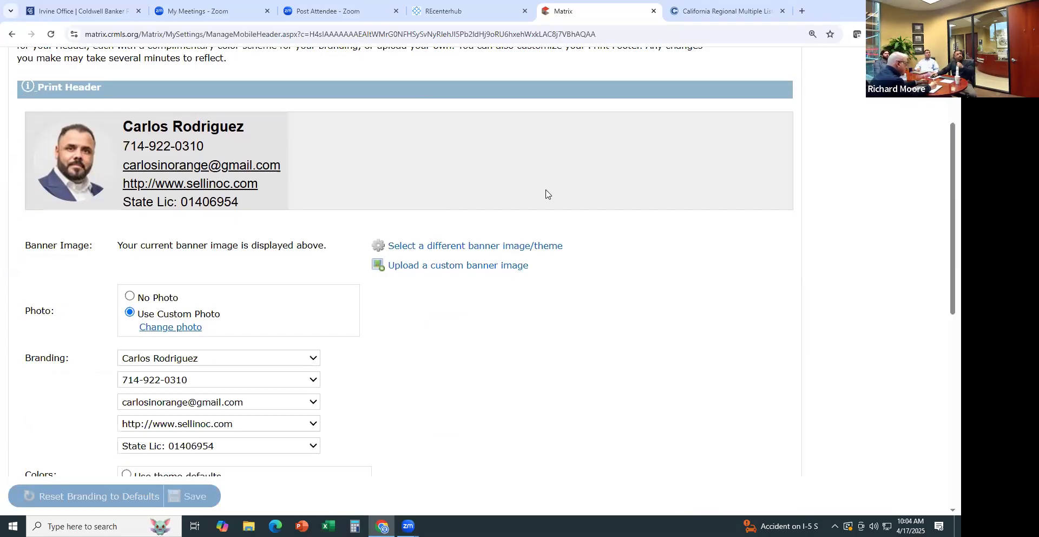
pyautogui.scroll(-3, 482, 335)
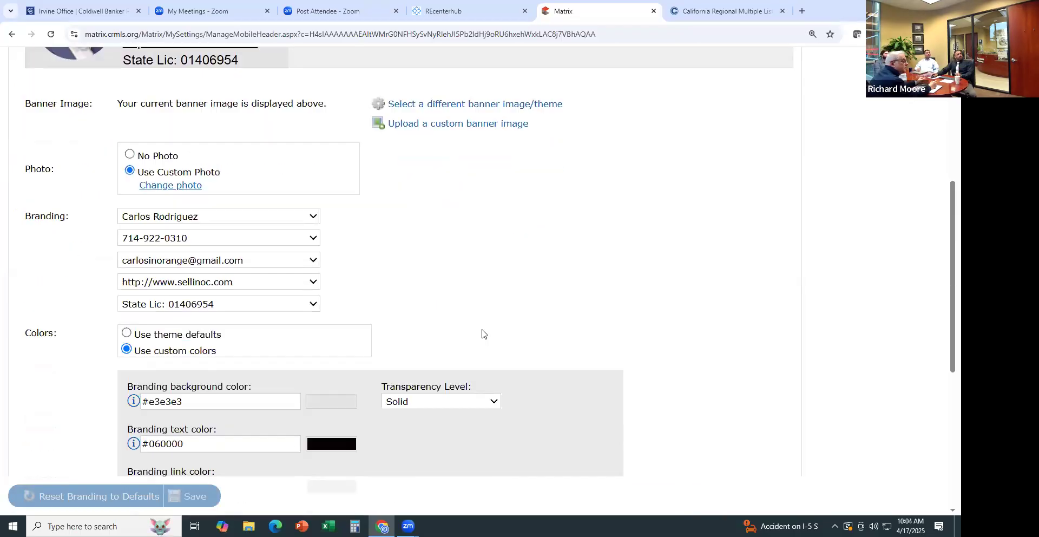
pyautogui.scroll(5, 482, 332)
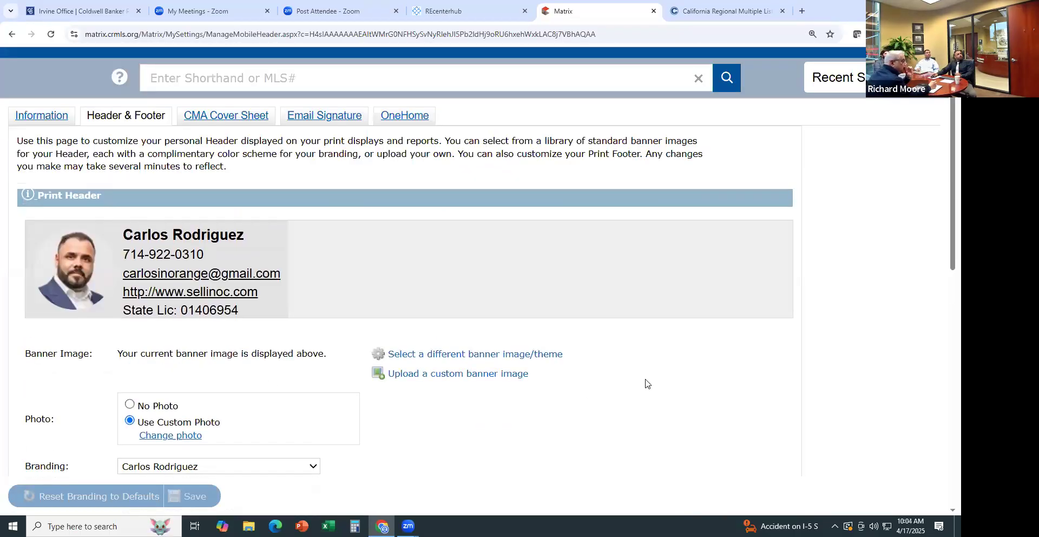
pyautogui.scroll(-4, 585, 347)
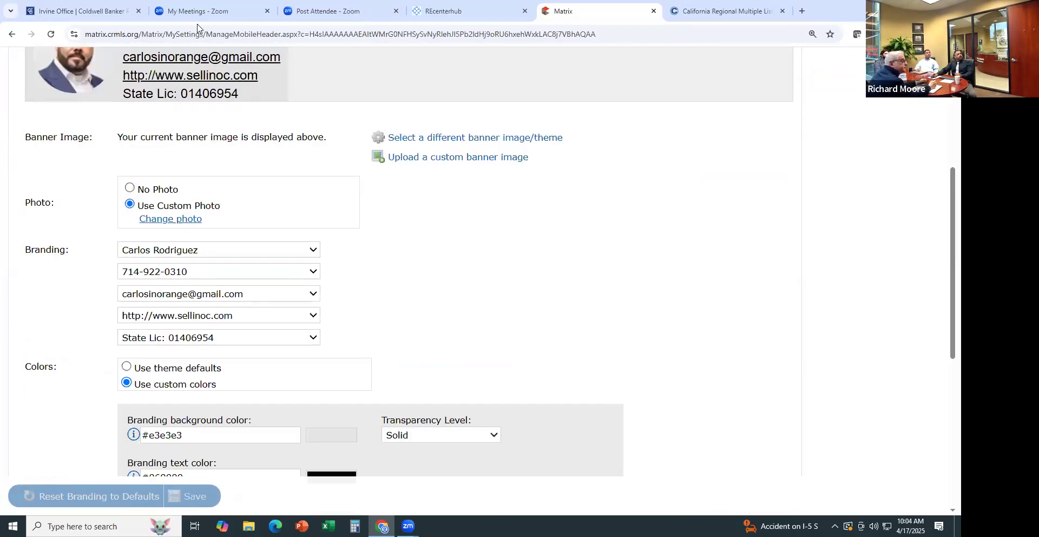
pyautogui.scroll(3, 204, 114)
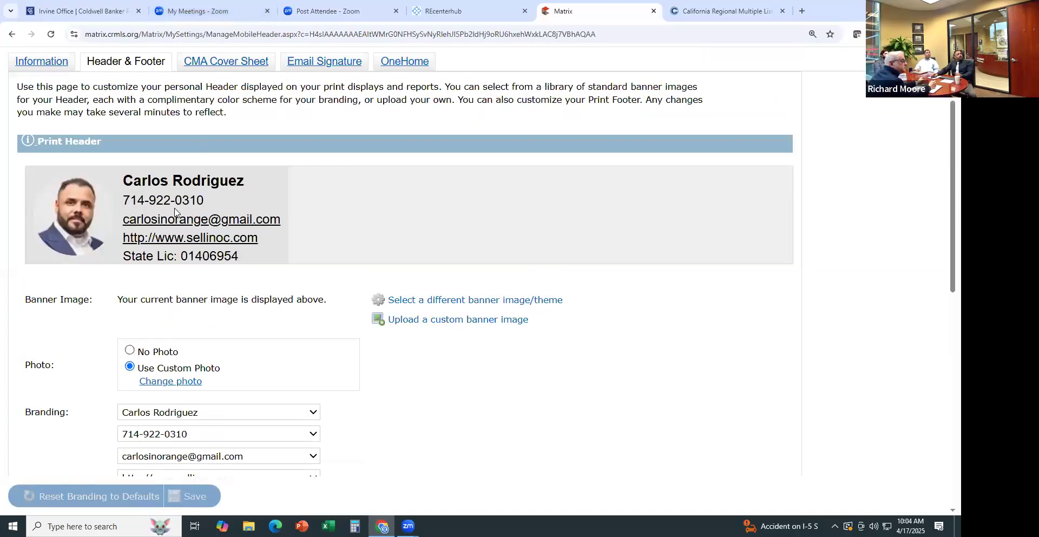
pyautogui.scroll(-9, 642, 257)
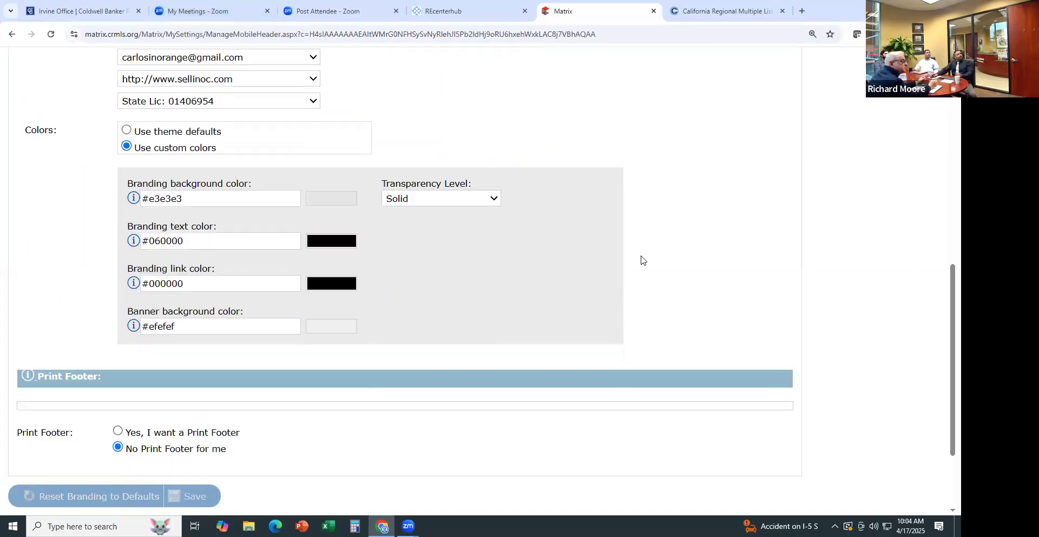
pyautogui.scroll(10, 650, 257)
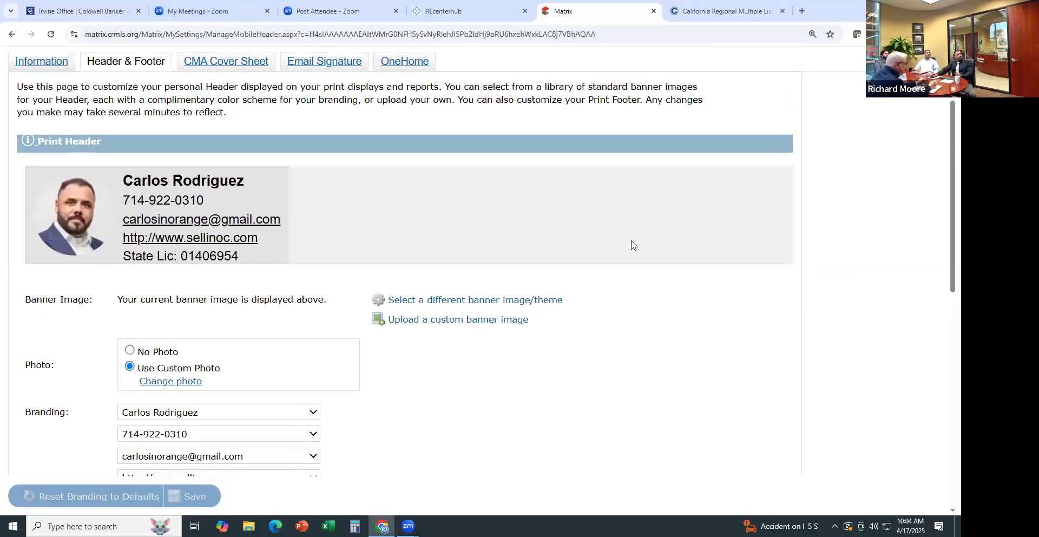
# Look through the CMA cover sheet and email signature settings tabs
pyautogui.click(217, 63)
pyautogui.moveTo(241, 92)
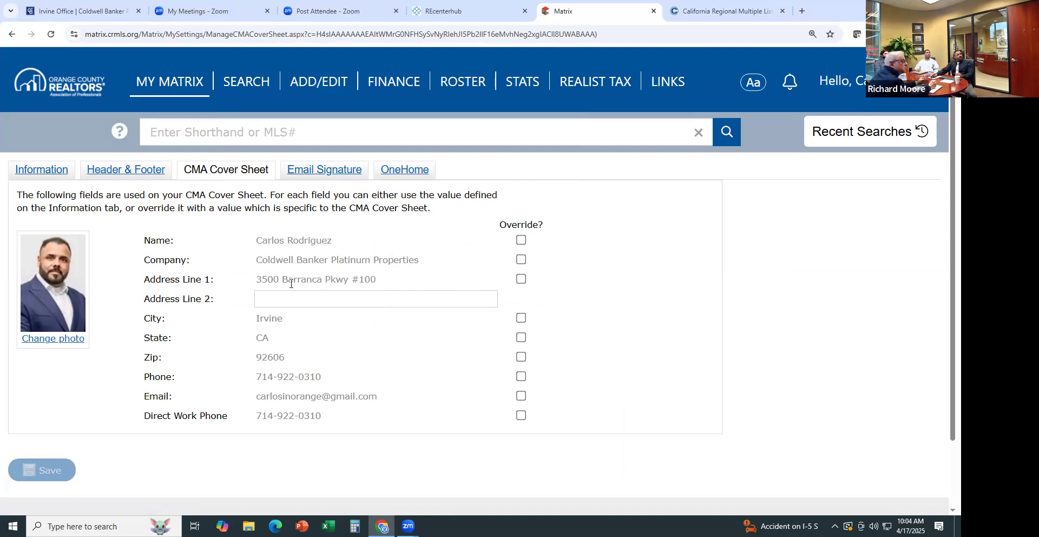
pyautogui.scroll(-2, 432, 351)
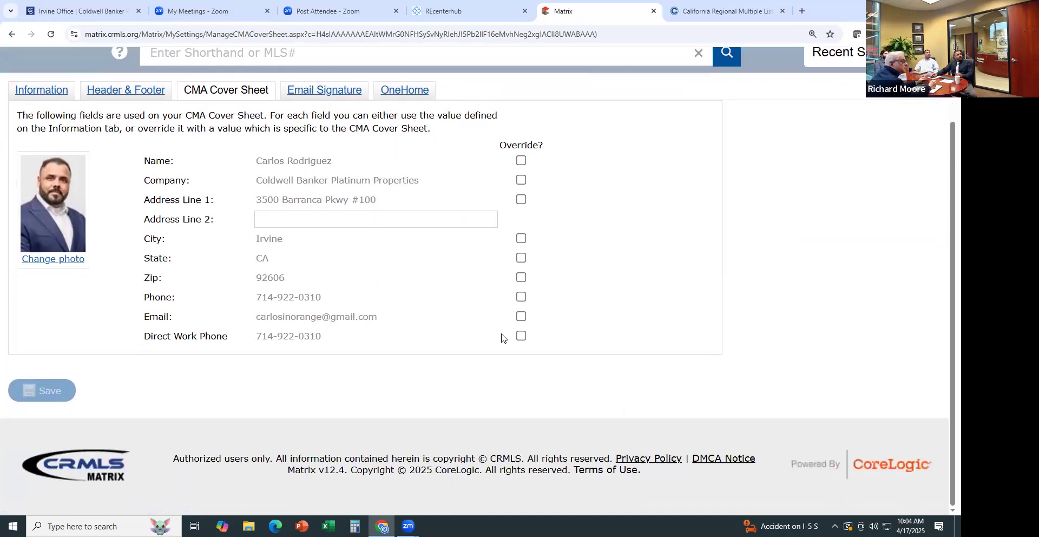
pyautogui.scroll(2, 682, 297)
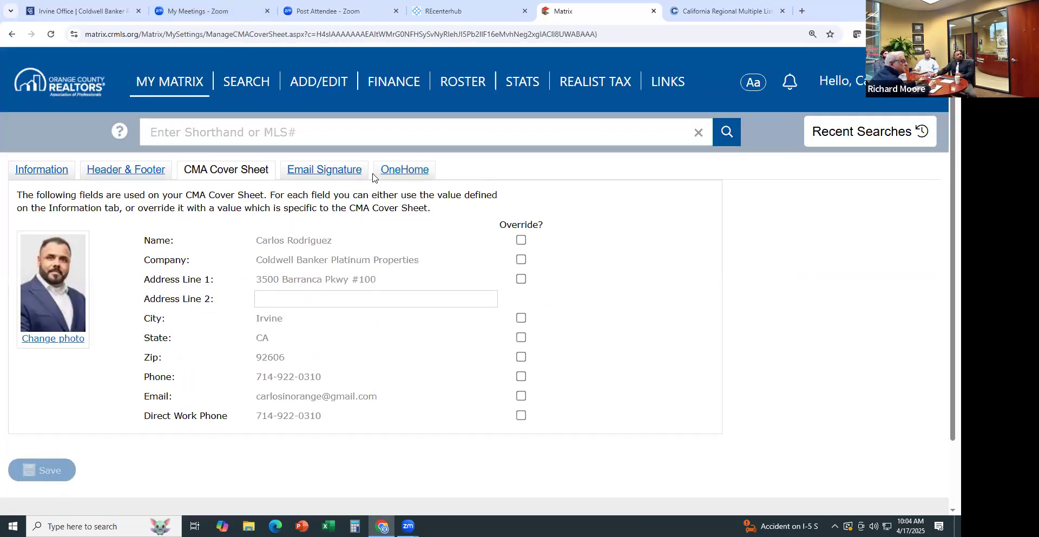
pyautogui.click(347, 172)
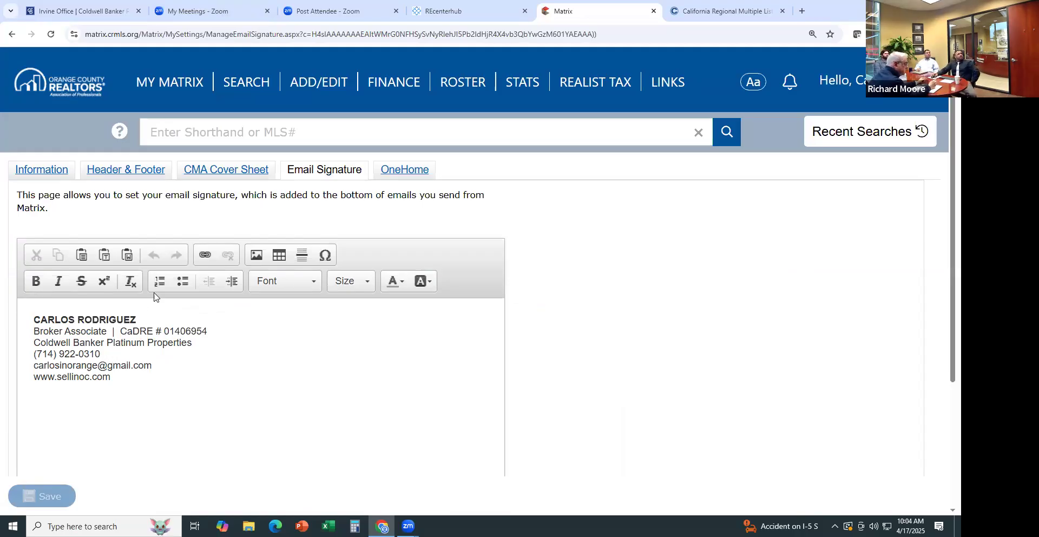
# Open the OneHome settings and review the agent's photo and contact information
pyautogui.click(401, 171)
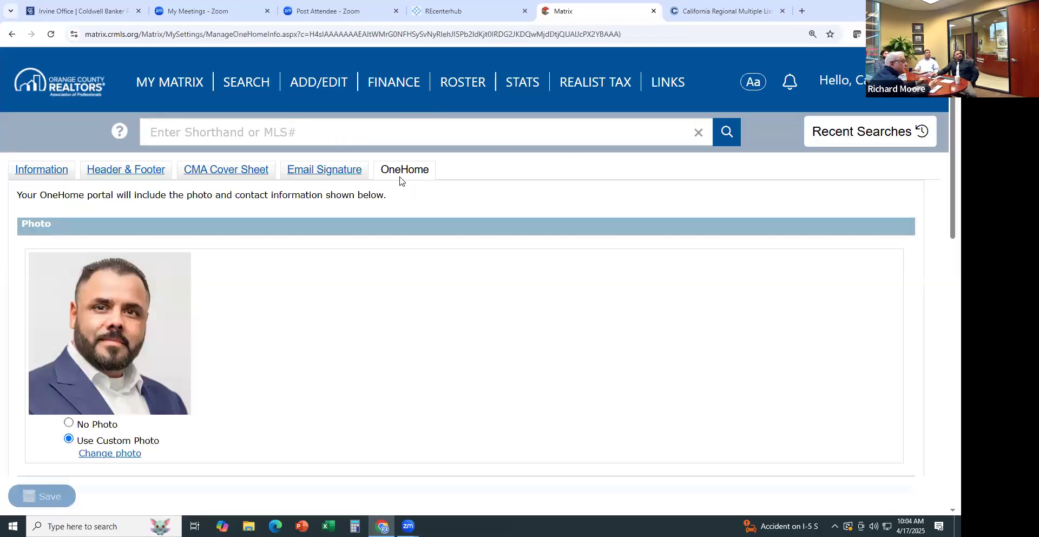
pyautogui.scroll(-1, 358, 318)
pyautogui.scroll(-4, 358, 318)
pyautogui.scroll(-2, 360, 306)
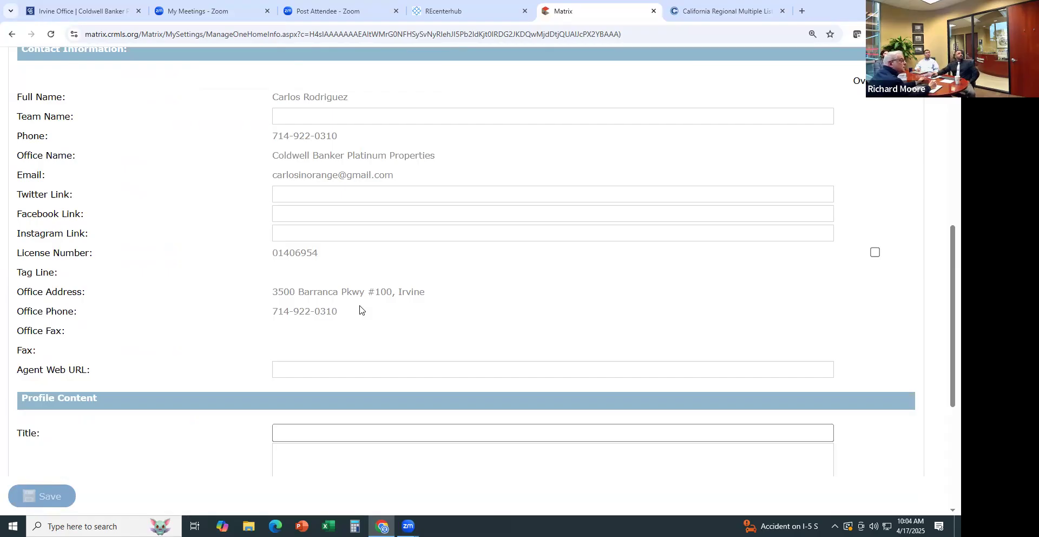
pyautogui.scroll(8, 322, 258)
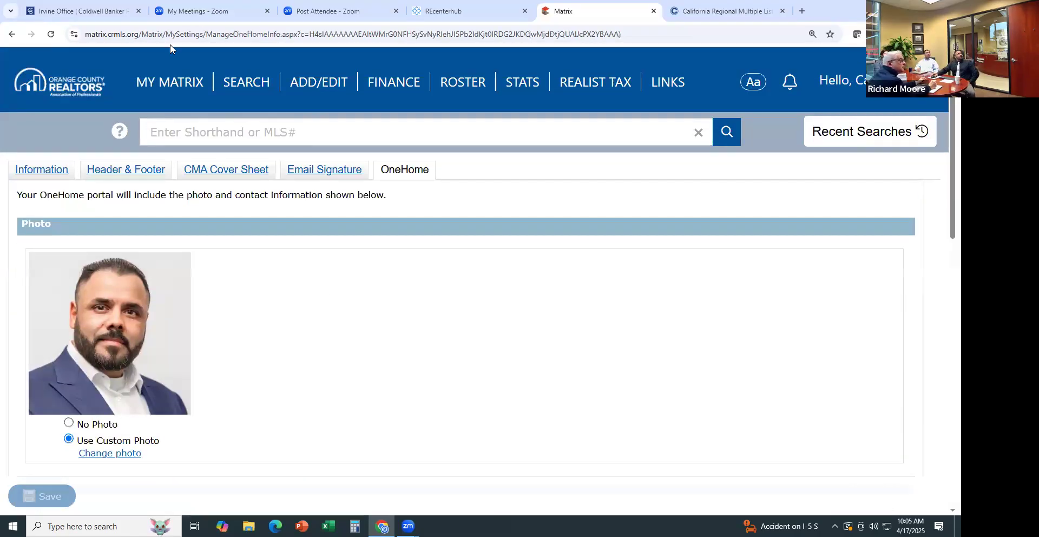
# Go to My Matrix > Home and try dragging the Search panel to another column
pyautogui.click(165, 85)
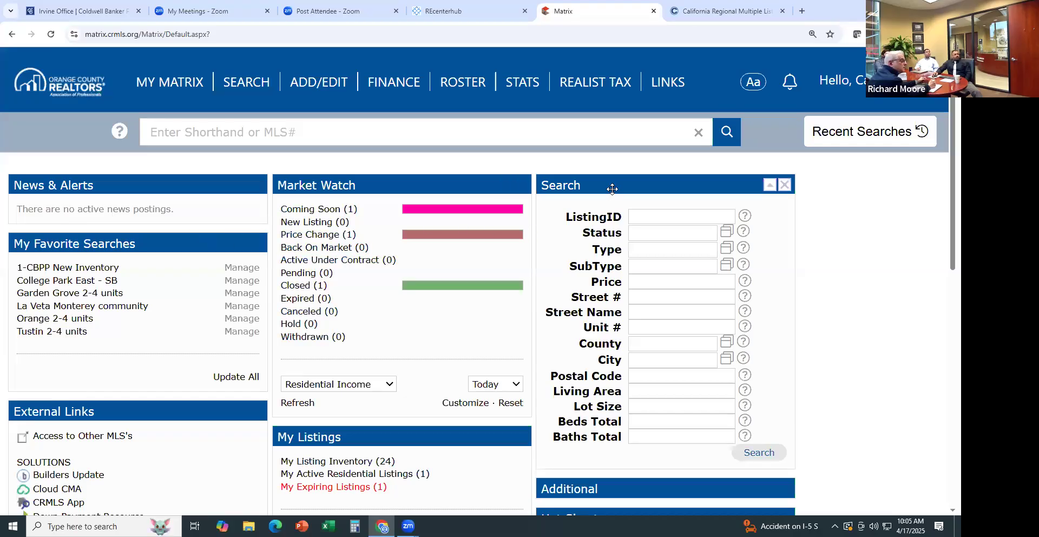
pyautogui.moveTo(599, 183); pyautogui.dragTo(621, 184)
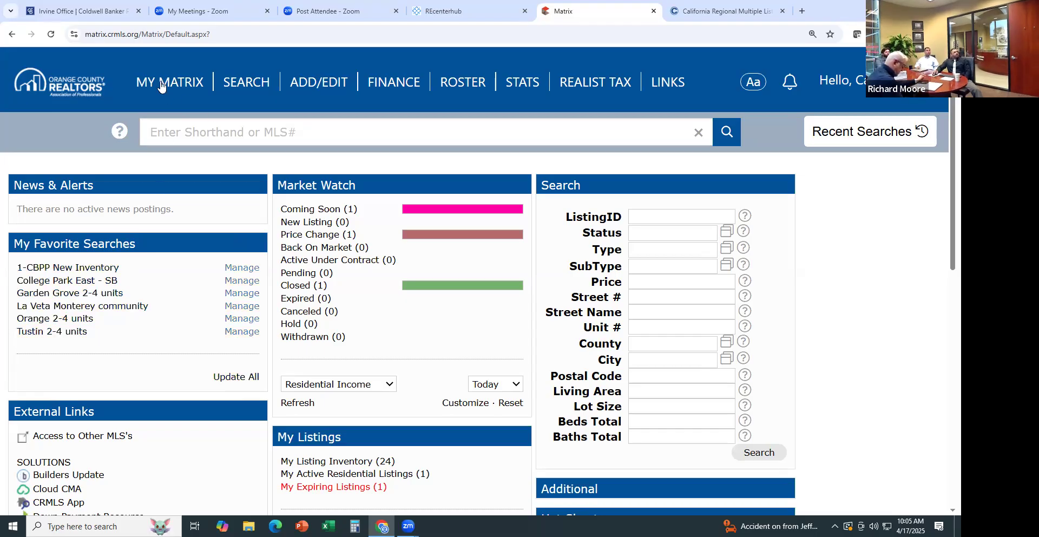
pyautogui.moveTo(160, 86)
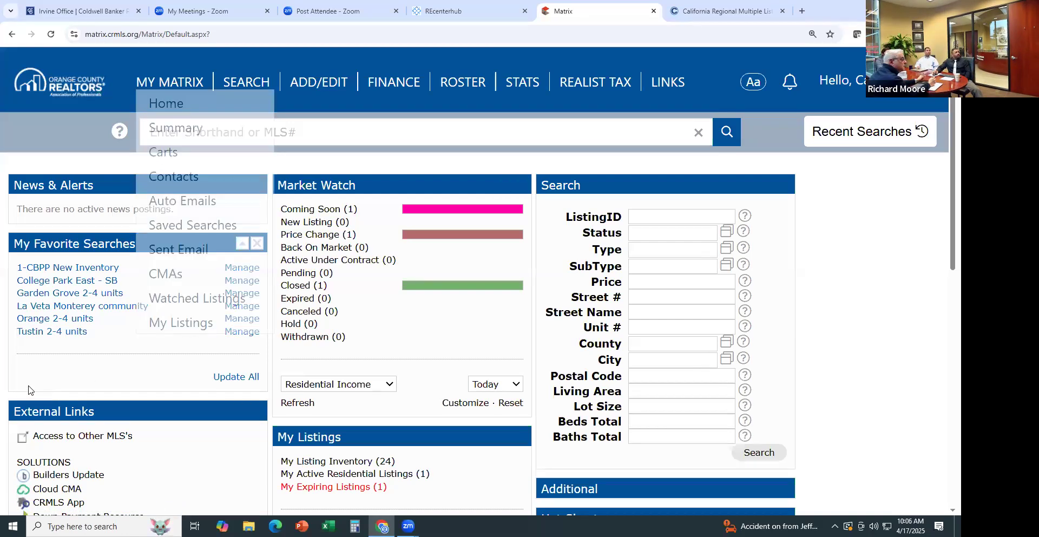
pyautogui.scroll(-1, 58, 379)
pyautogui.scroll(-2, 58, 378)
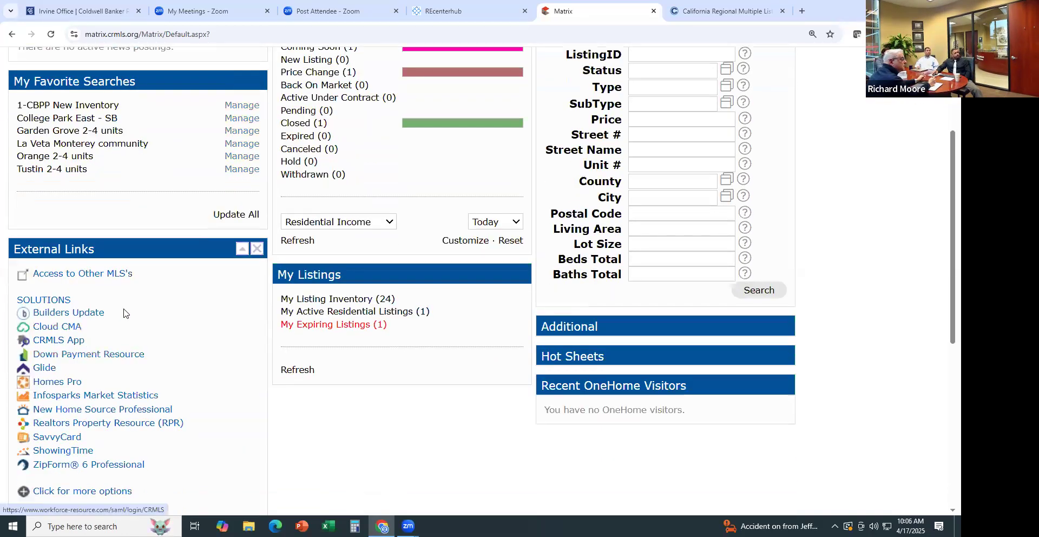
pyautogui.scroll(-2, 93, 332)
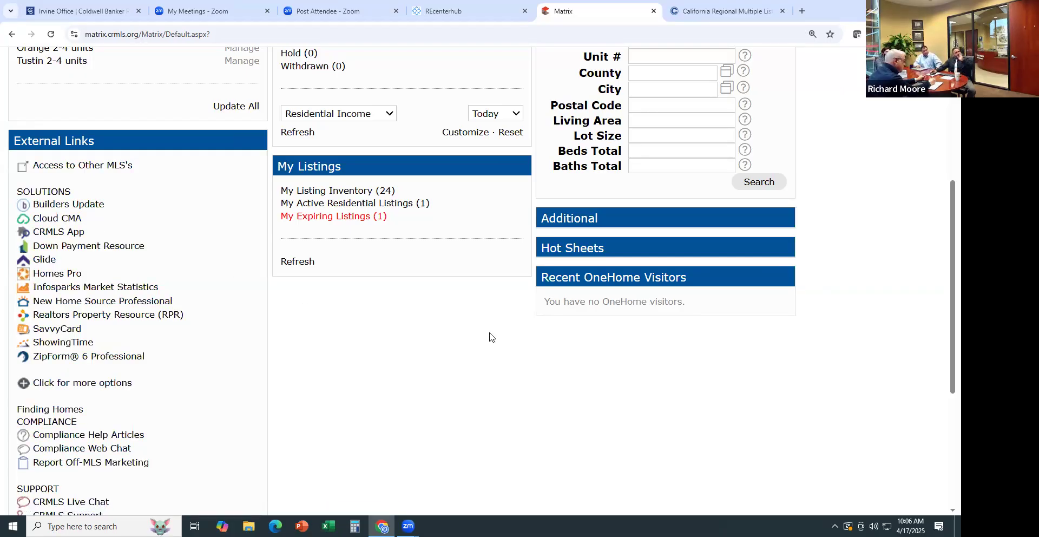
pyautogui.scroll(5, 814, 338)
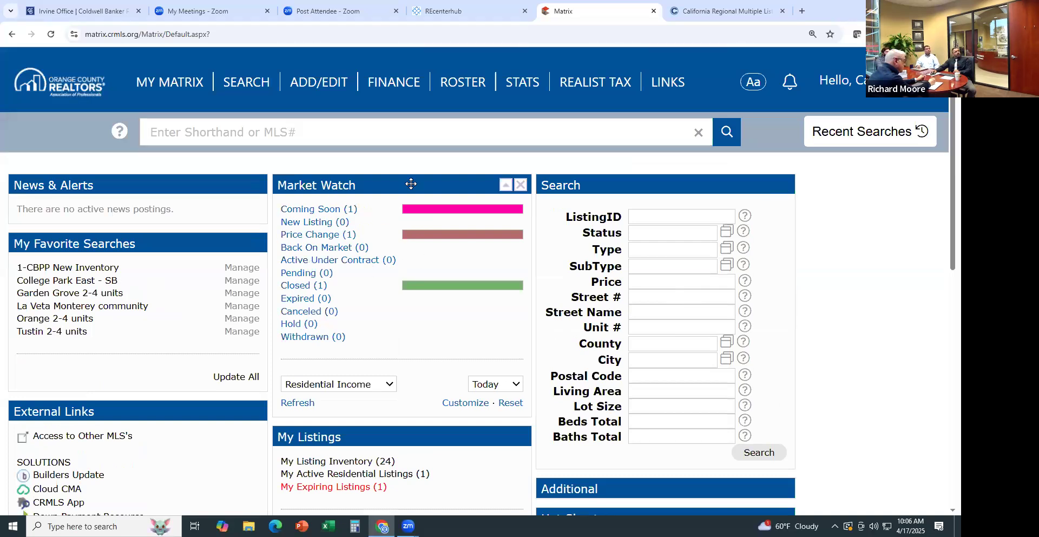
pyautogui.scroll(-1, 364, 283)
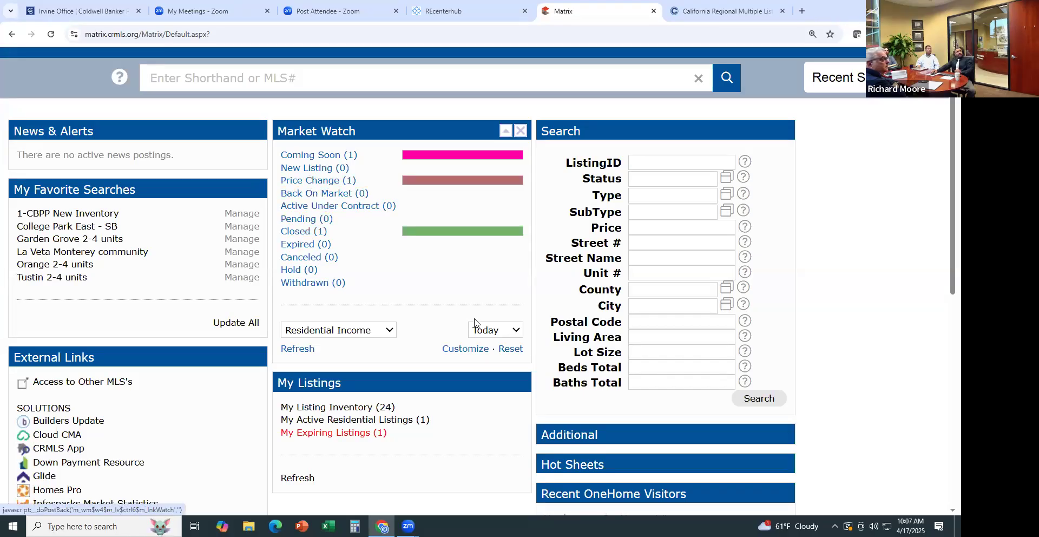
pyautogui.click(514, 332)
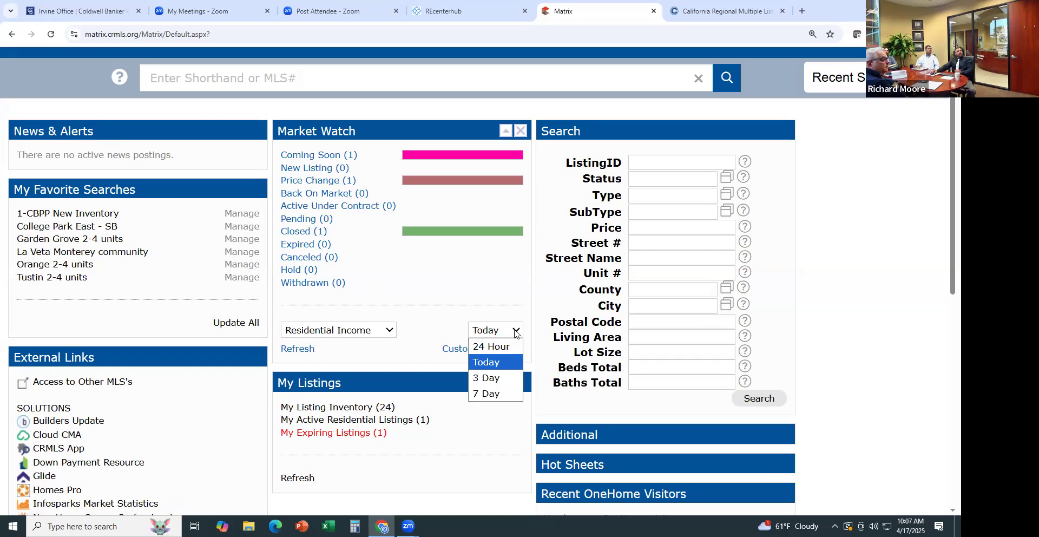
pyautogui.click(494, 377)
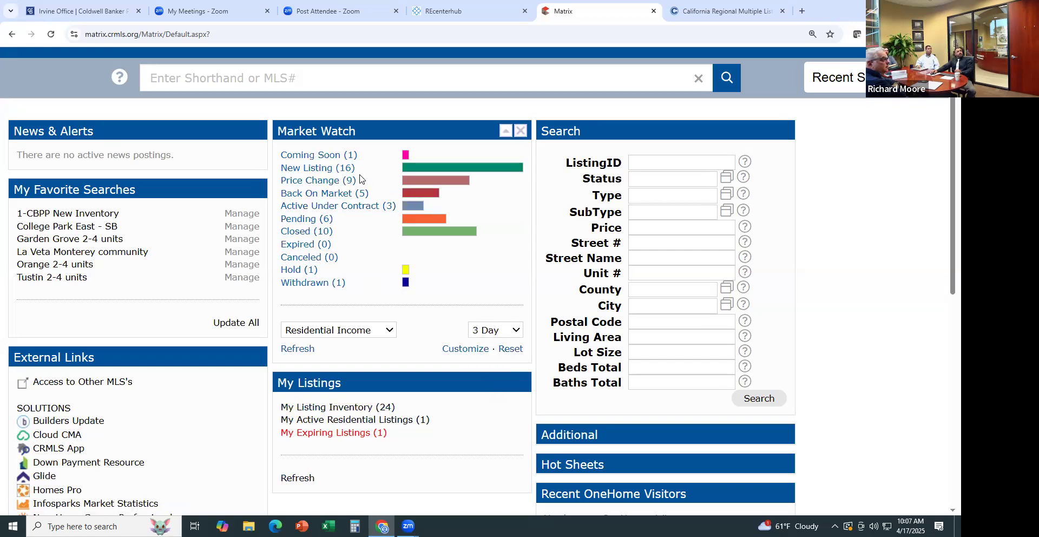
pyautogui.click(507, 327)
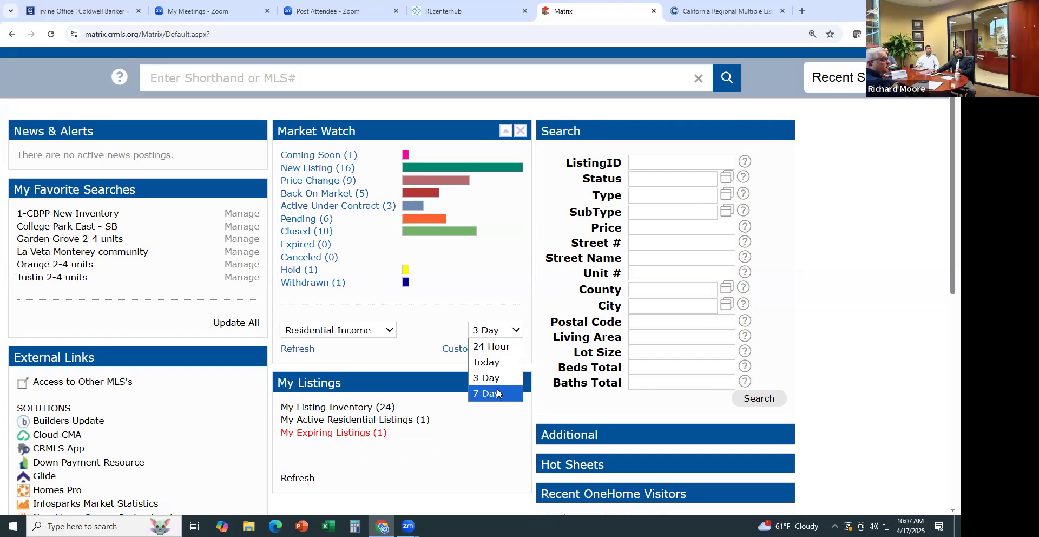
pyautogui.click(490, 362)
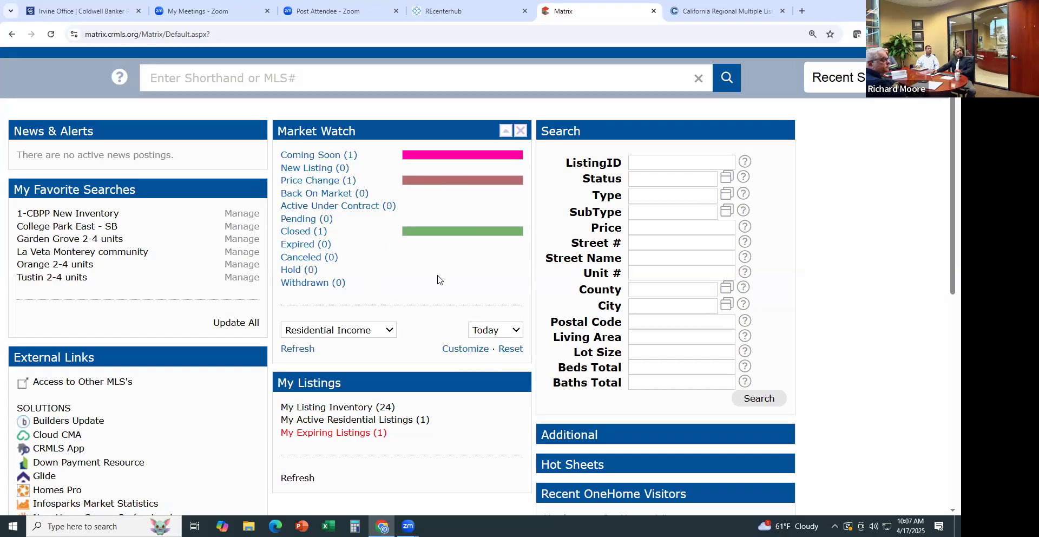
# Open Market Watch's Residential Income criteria form (Orange County, 2+ units) and review it
pyautogui.click(457, 355)
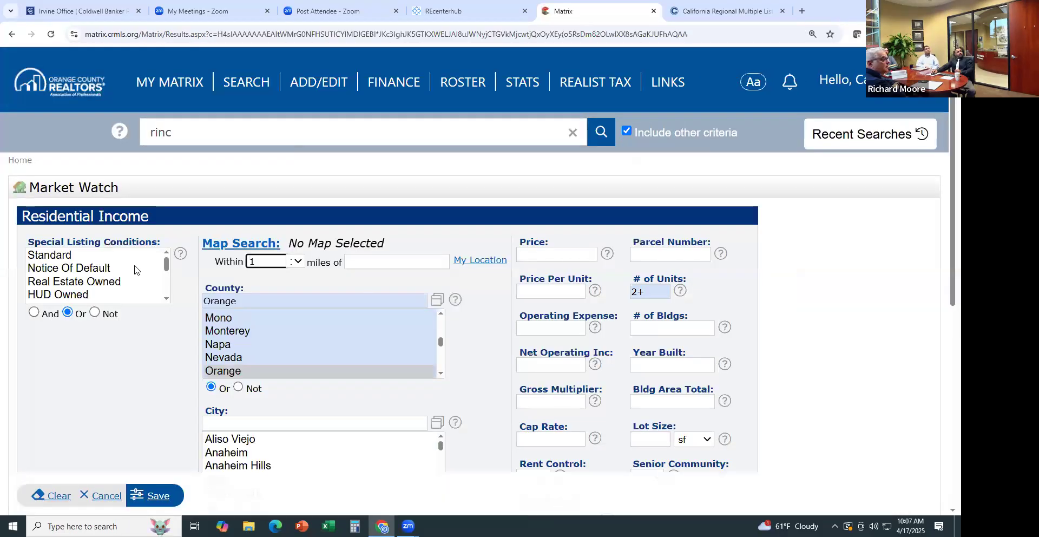
pyautogui.click(471, 320)
pyautogui.scroll(-2, 548, 306)
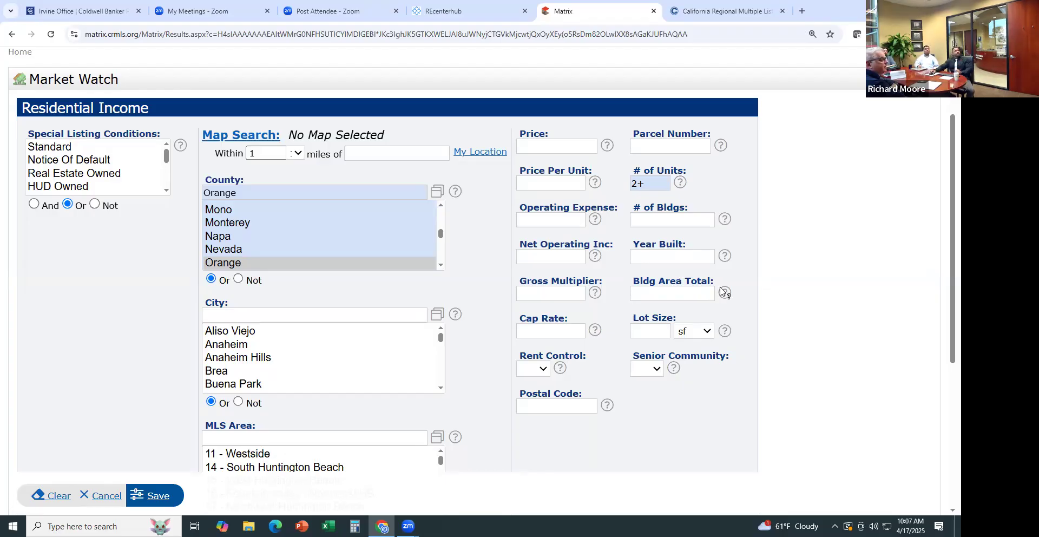
pyautogui.scroll(2, 595, 216)
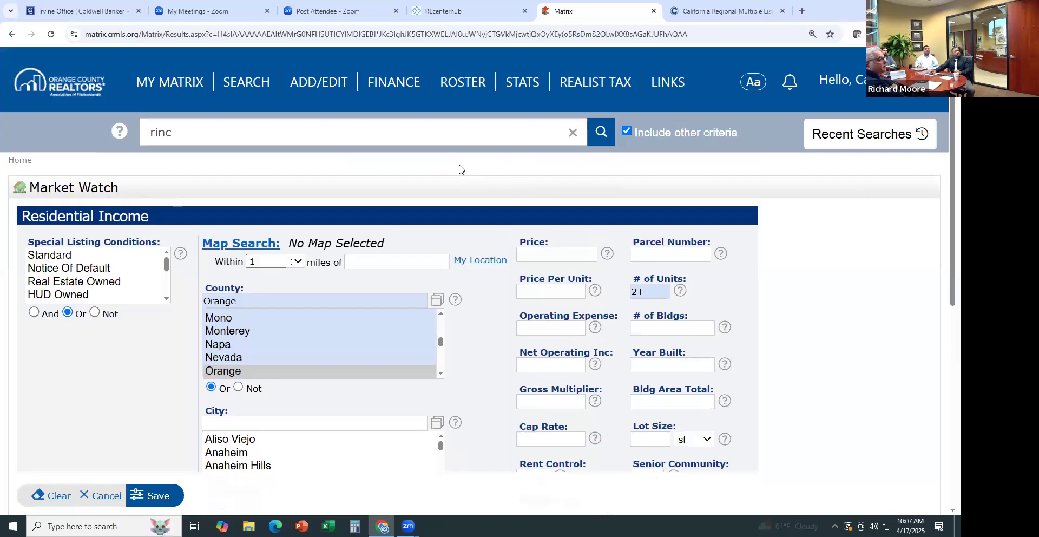
# Return to the home dashboard via My Matrix > Home
pyautogui.moveTo(164, 82)
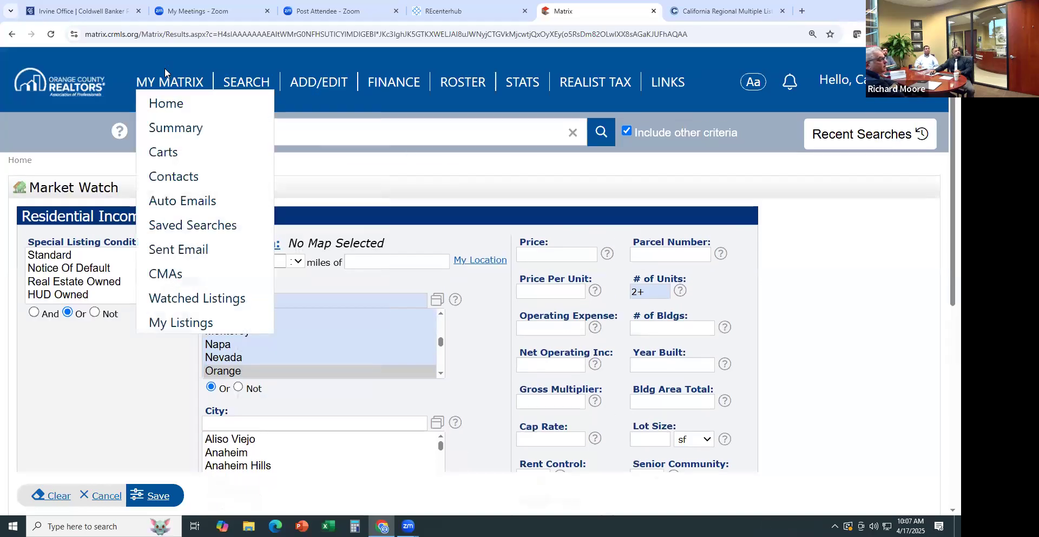
pyautogui.click(168, 101)
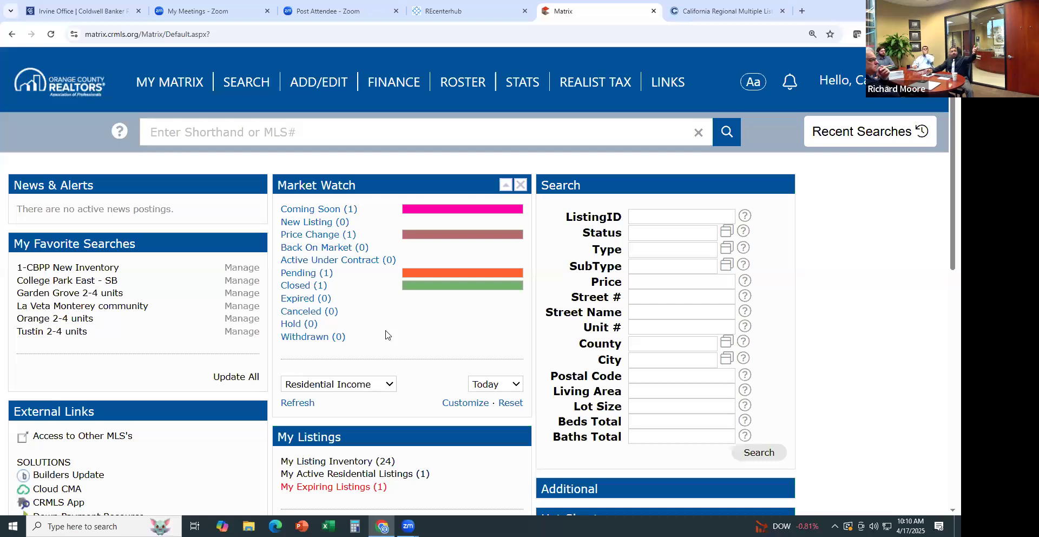
# Switch Market Watch from Residential to Residential Income, then focus the shorthand/MLS# search box
pyautogui.click(389, 384)
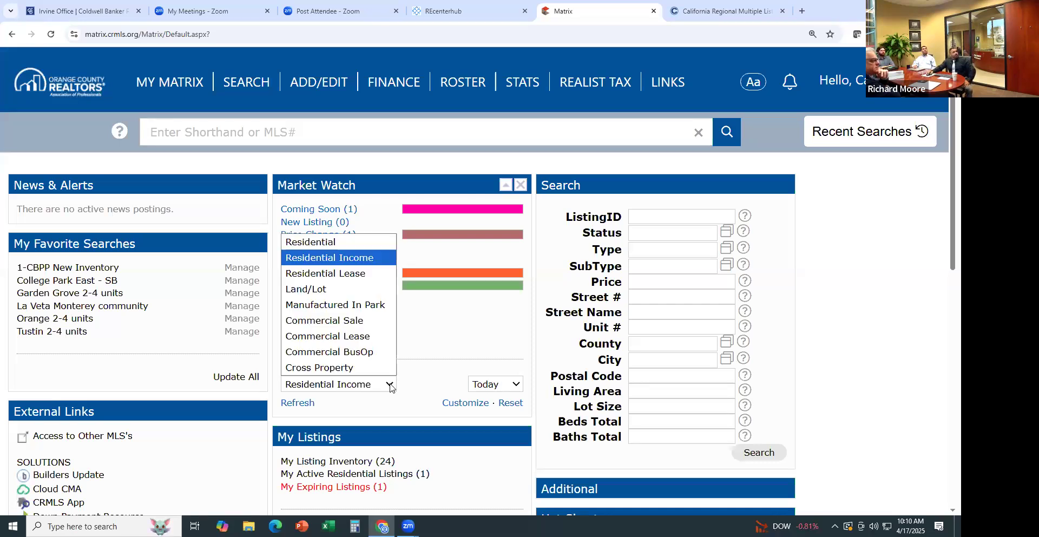
pyautogui.click(342, 247)
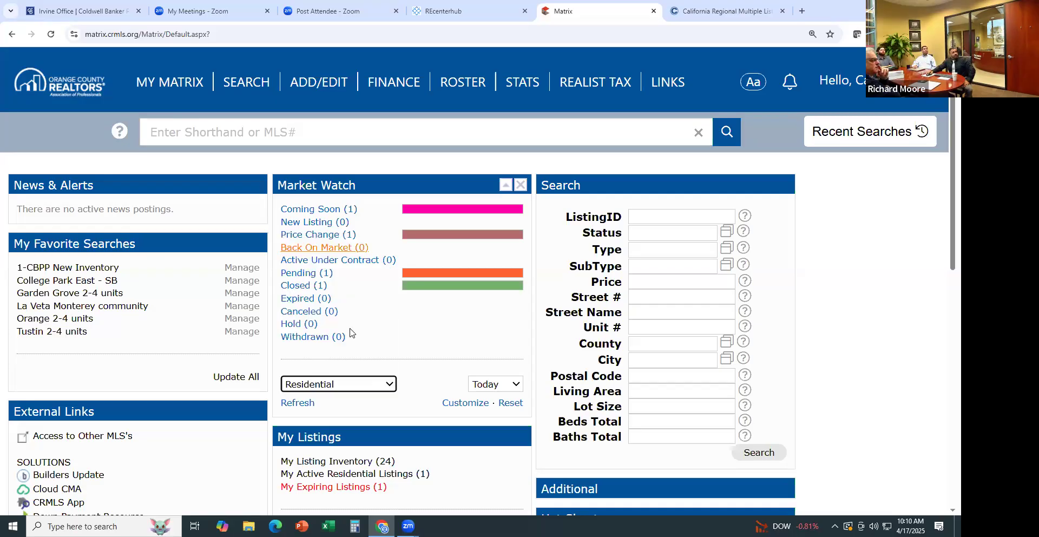
pyautogui.click(385, 384)
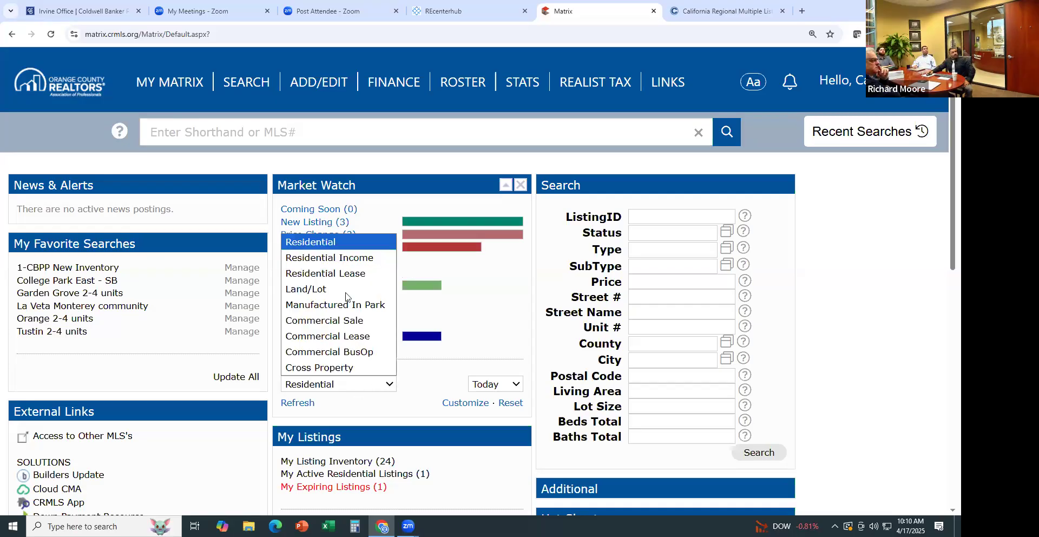
pyautogui.click(341, 258)
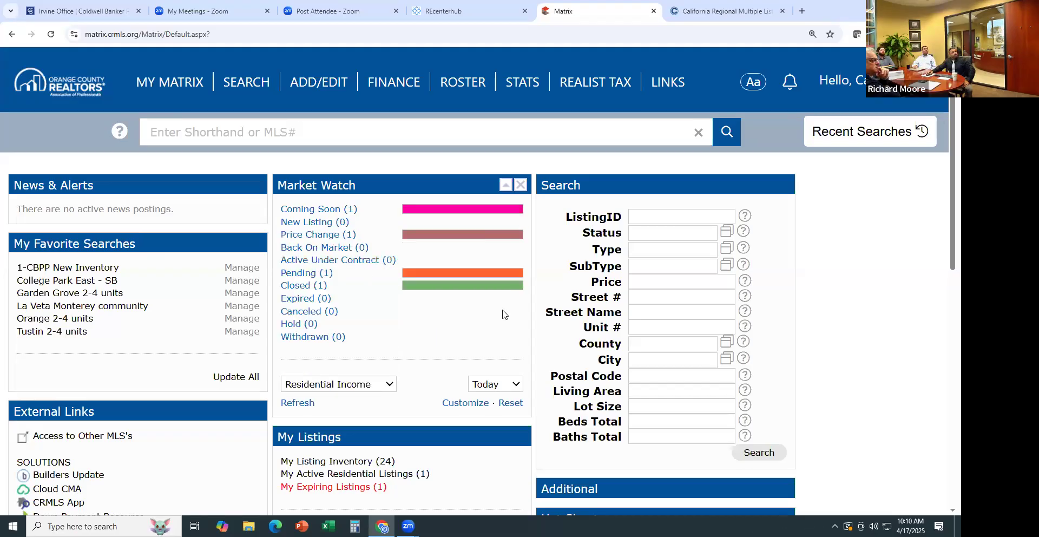
pyautogui.scroll(-2, 545, 345)
pyautogui.scroll(-2, 544, 345)
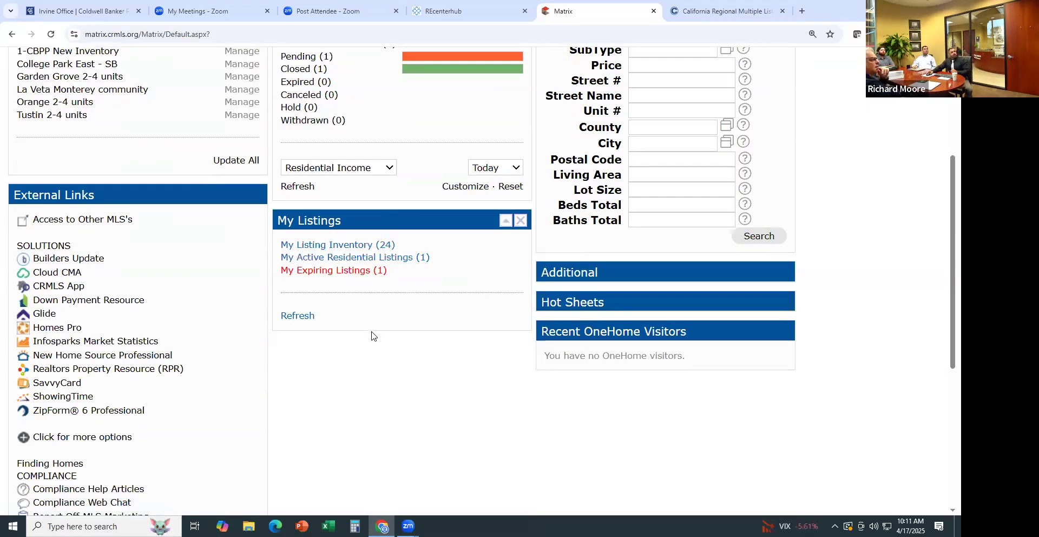
pyautogui.scroll(4, 370, 319)
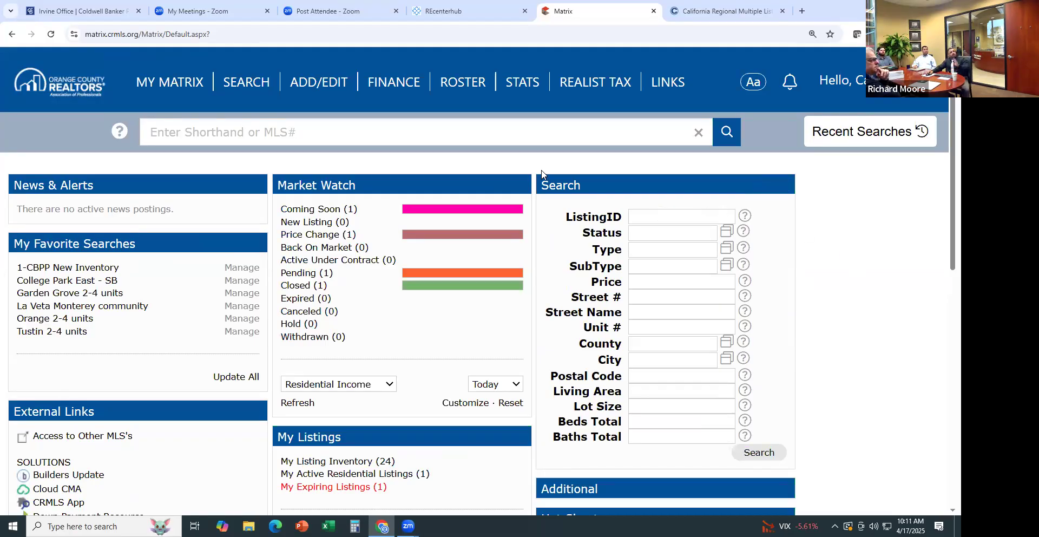
pyautogui.click(289, 133)
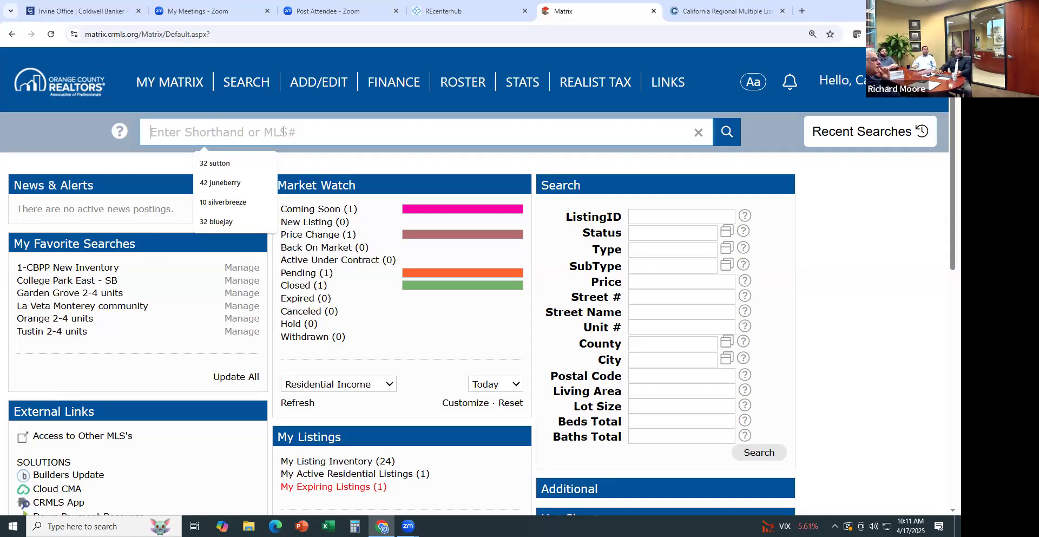
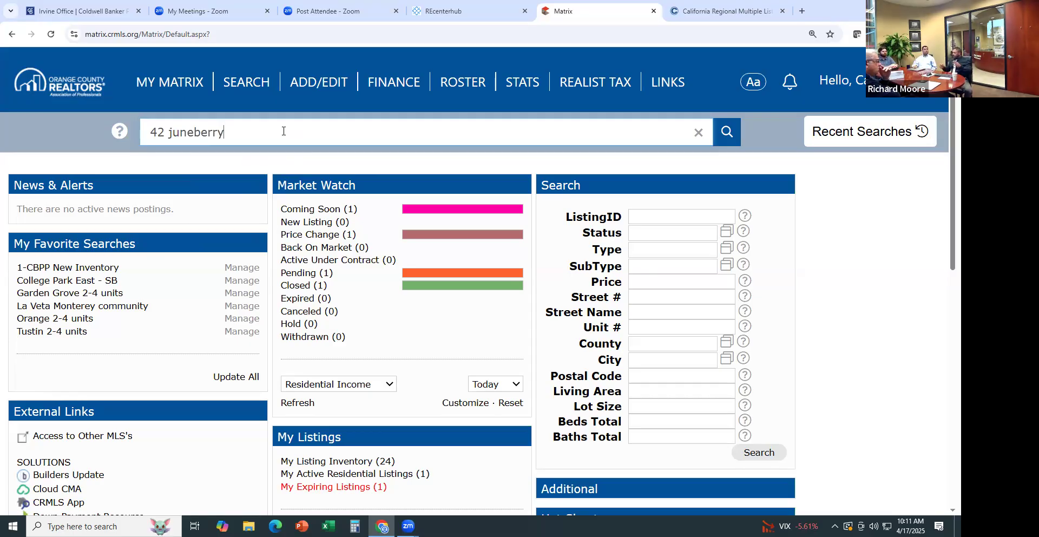
pyautogui.press('Return')
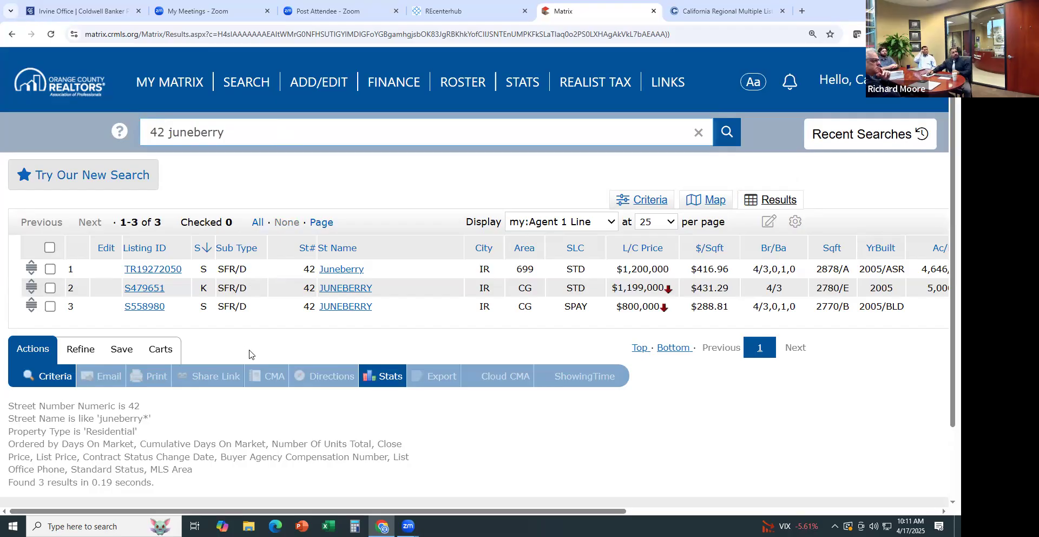
# Scroll across the three listings' columns, then return to the Matrix home page
pyautogui.moveTo(278, 512); pyautogui.dragTo(604, 521)
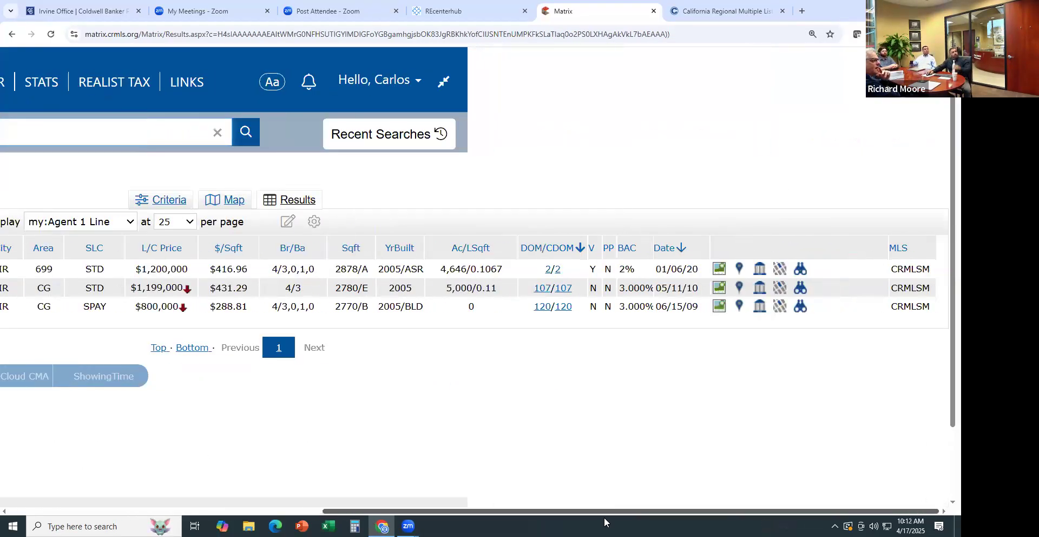
pyautogui.moveTo(605, 521); pyautogui.dragTo(281, 519)
pyautogui.moveTo(174, 80)
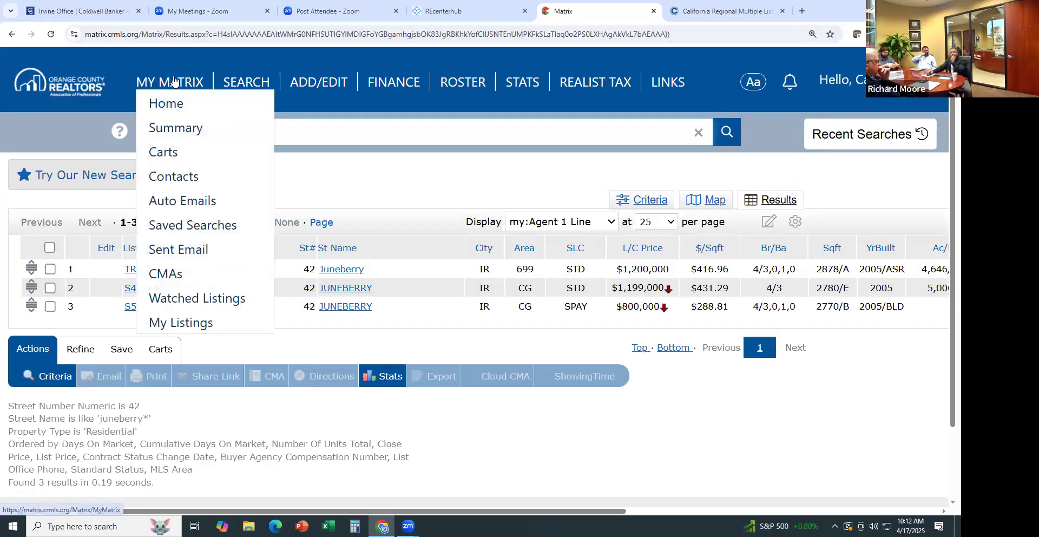
pyautogui.click(167, 102)
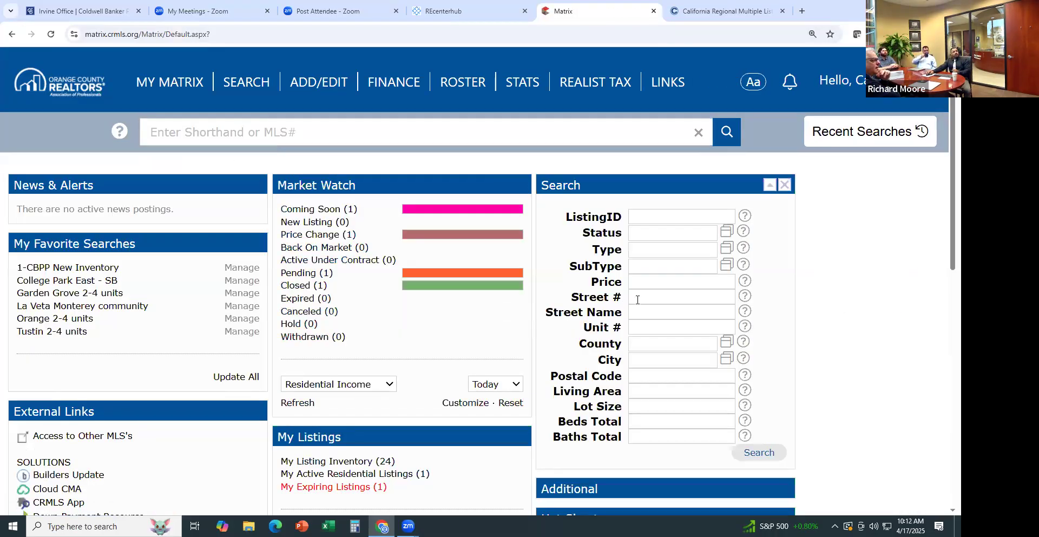
pyautogui.click(638, 298)
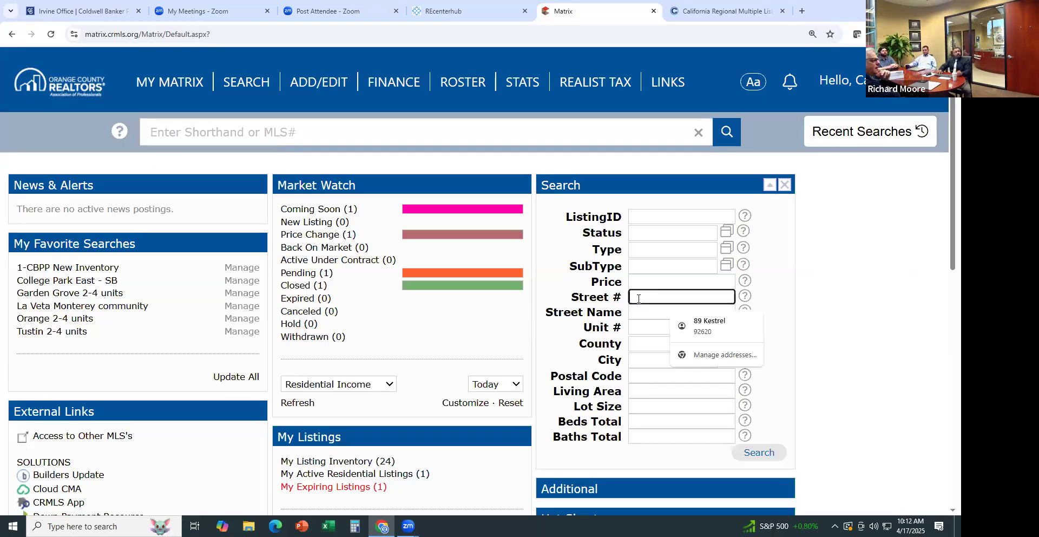
pyautogui.press('Tab')
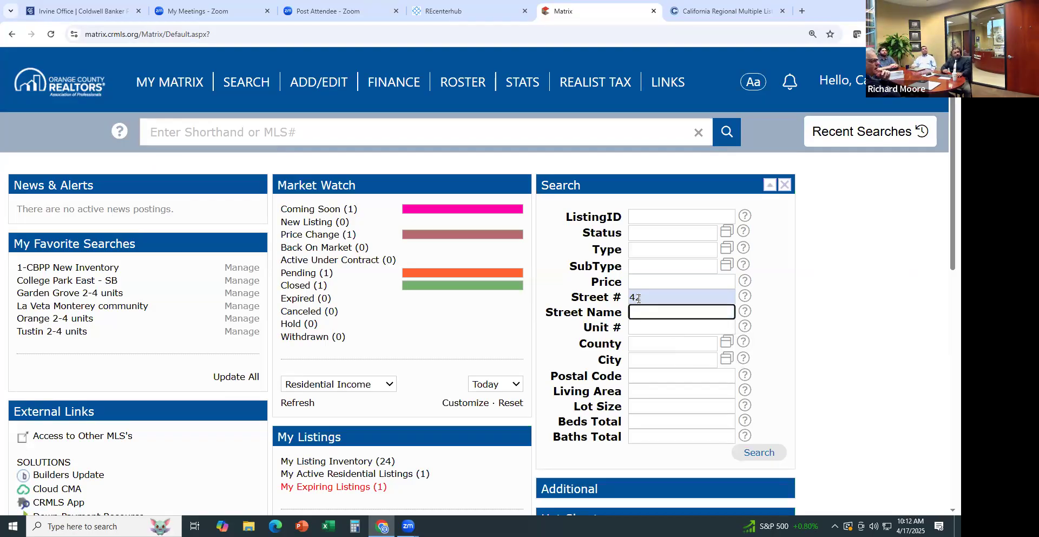
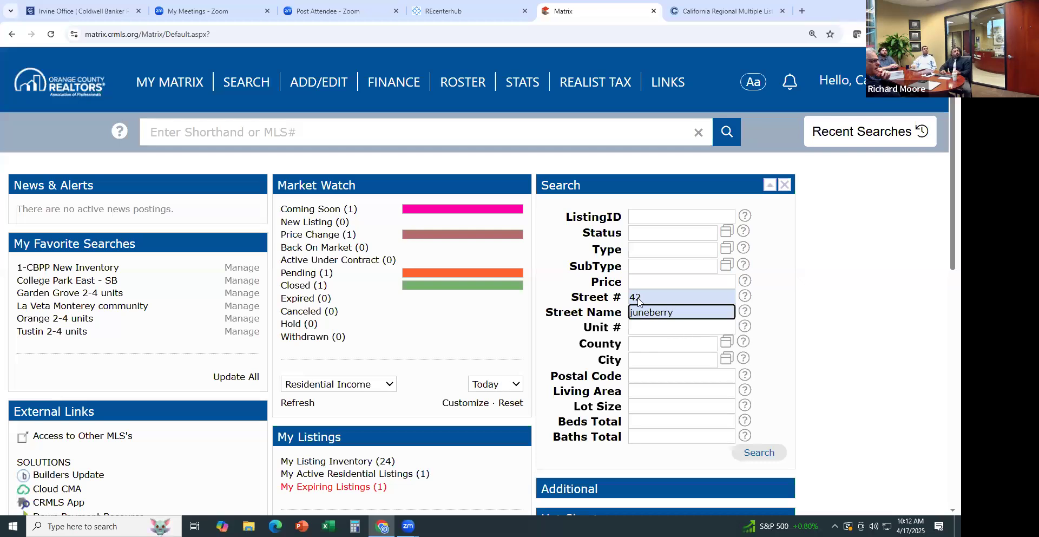
pyautogui.press('Return')
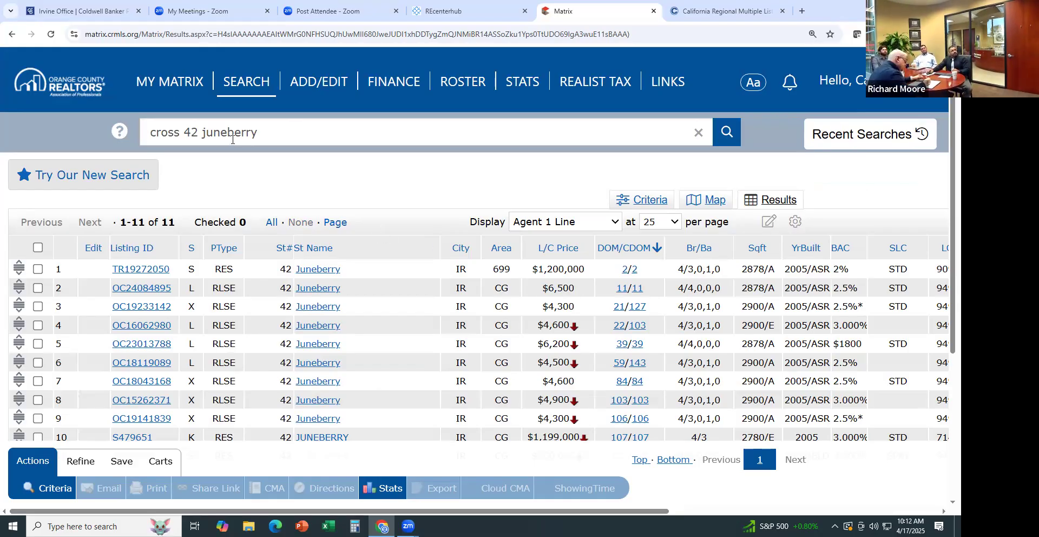
pyautogui.moveTo(177, 89)
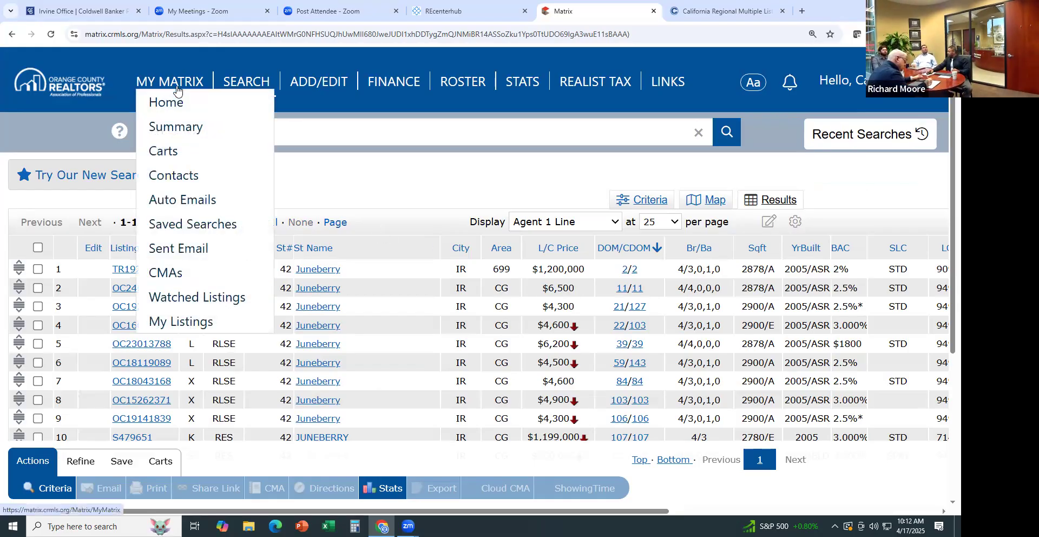
# Return to the Matrix home page and scroll through its dashboard
pyautogui.click(168, 102)
pyautogui.scroll(-4, 569, 280)
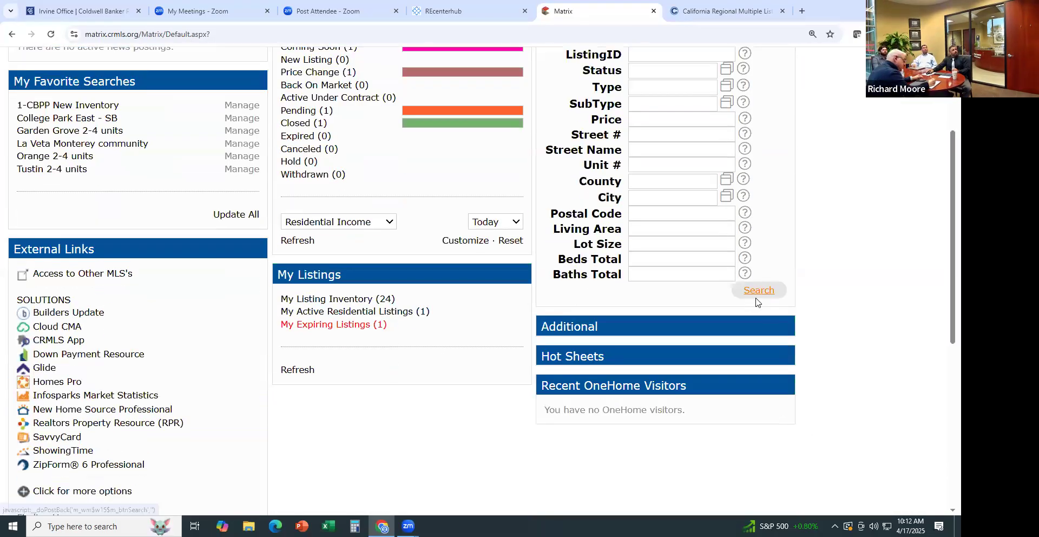
pyautogui.scroll(-3, 751, 300)
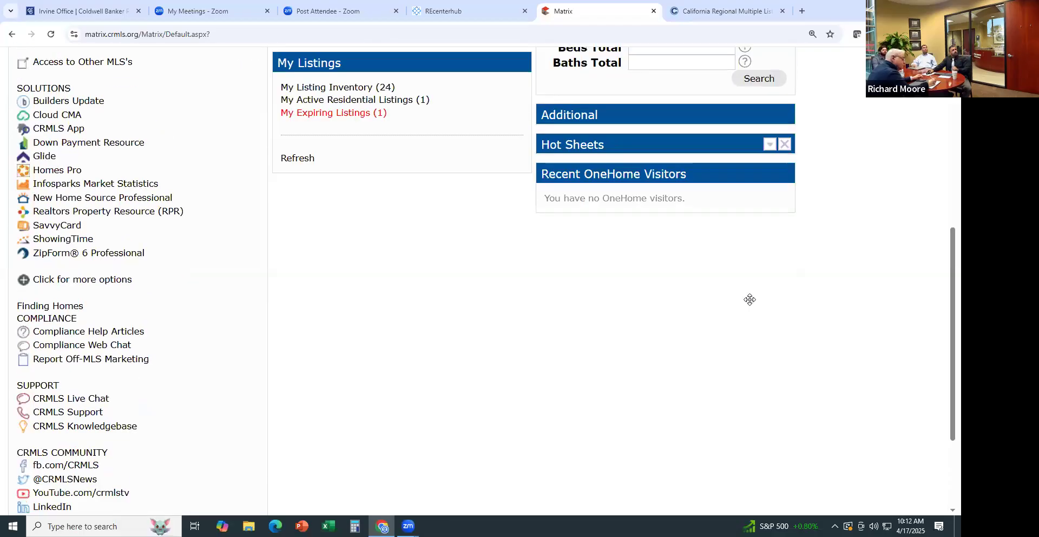
pyautogui.scroll(2, 750, 301)
pyautogui.scroll(5, 749, 303)
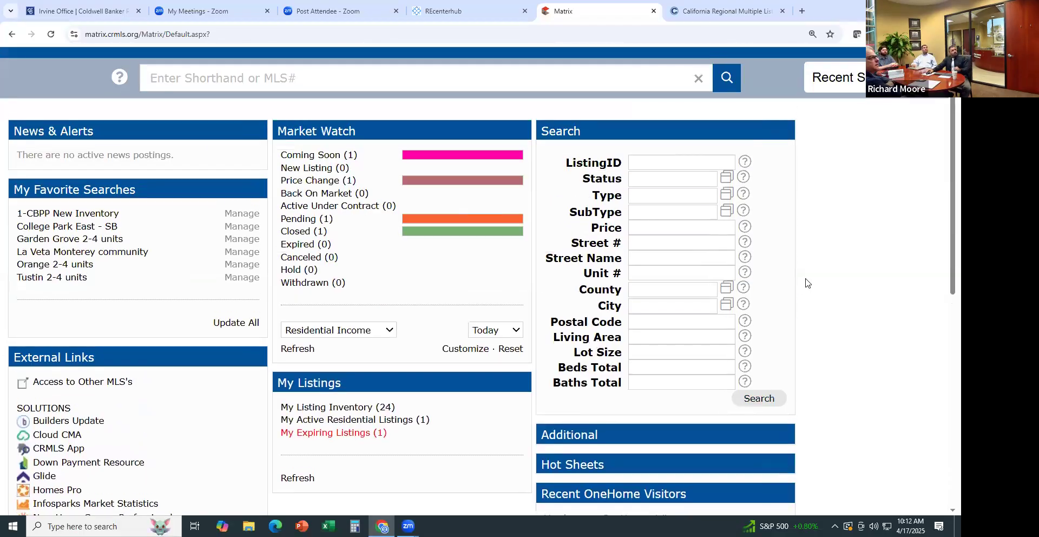
# Visit the My Matrix Summary page, then the Carts page, which has no carts
pyautogui.moveTo(189, 81)
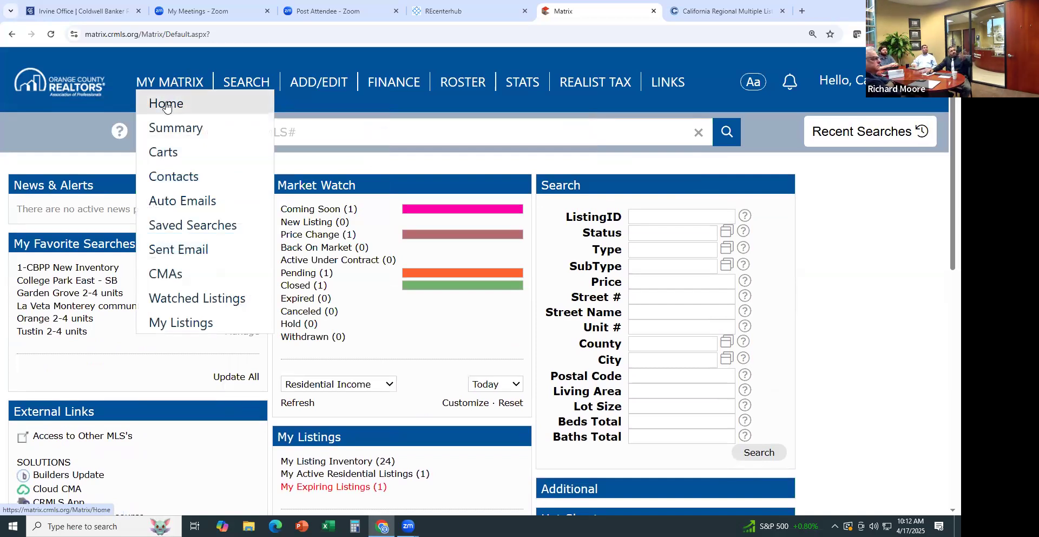
pyautogui.click(173, 132)
pyautogui.moveTo(150, 87)
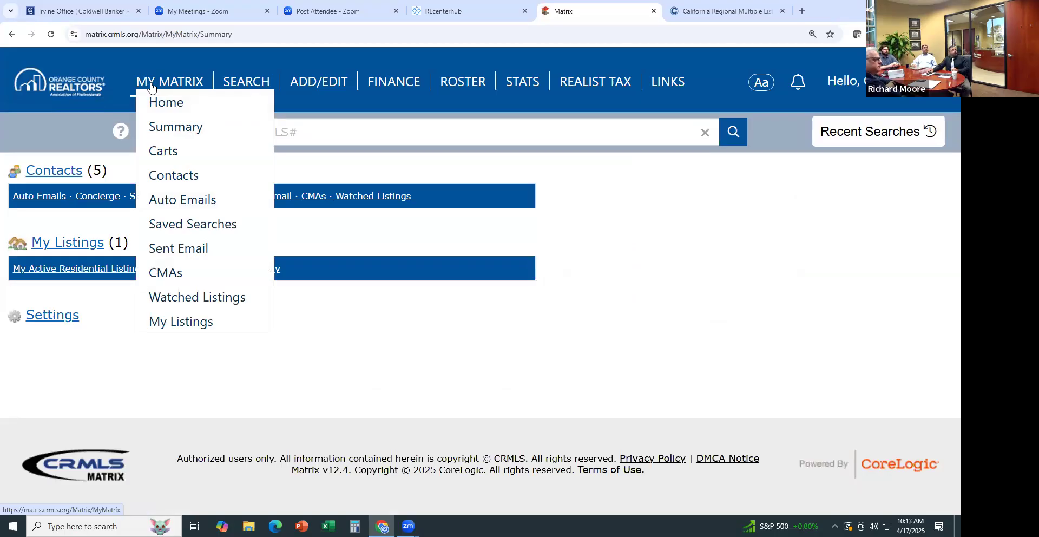
pyautogui.click(165, 152)
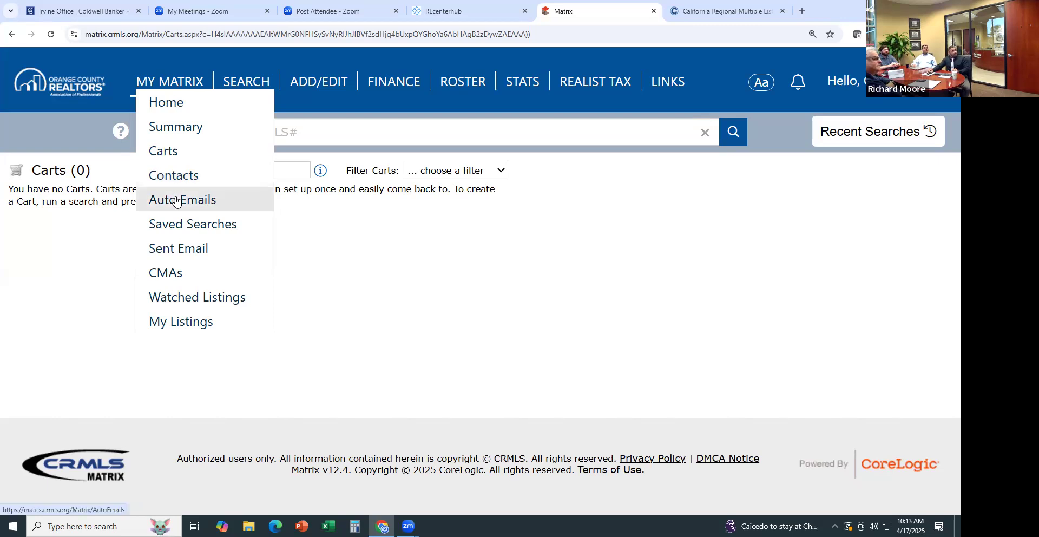
# View the five active contacts under My Matrix, then switch to the Auto Emails page
pyautogui.click(173, 176)
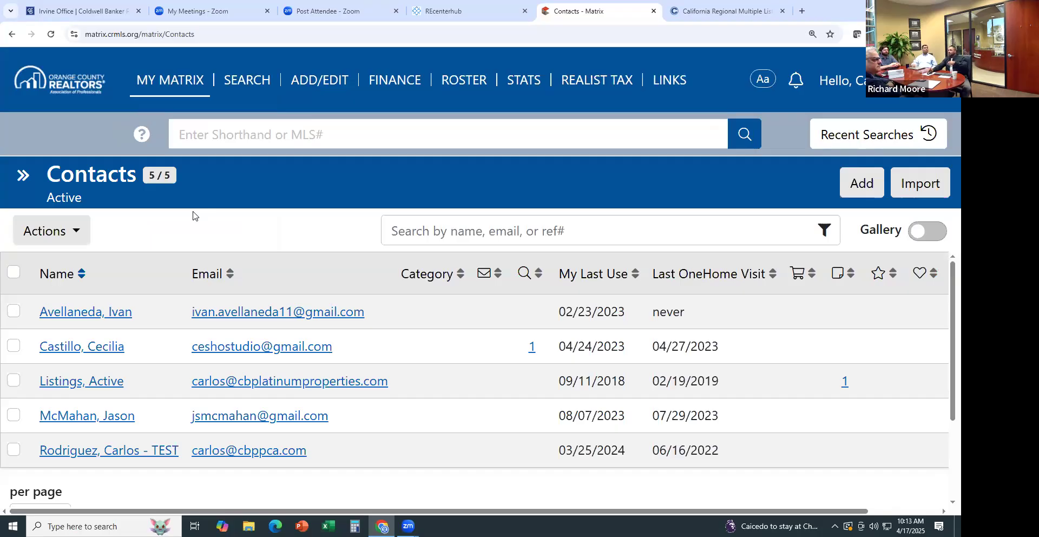
pyautogui.click(163, 87)
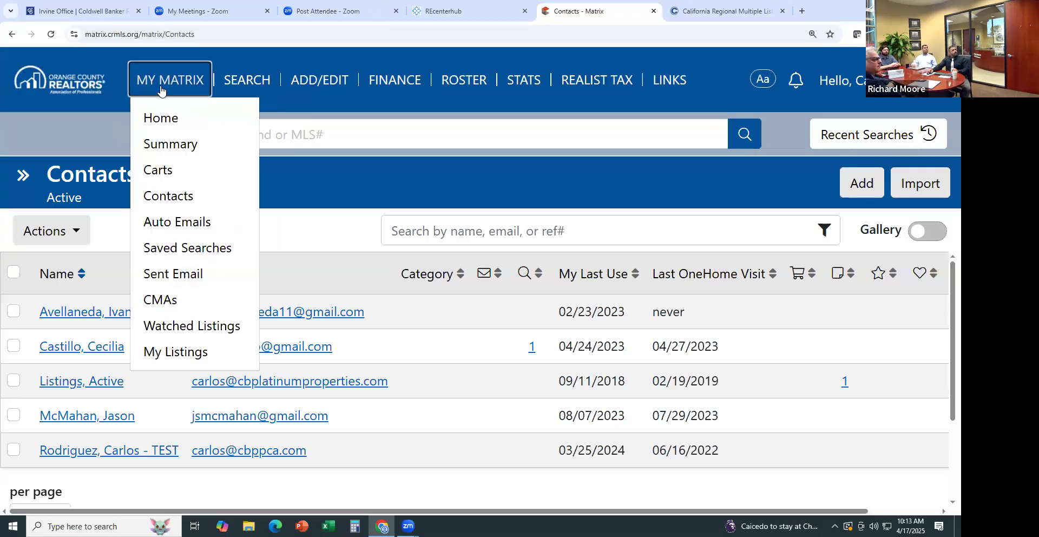
pyautogui.click(164, 226)
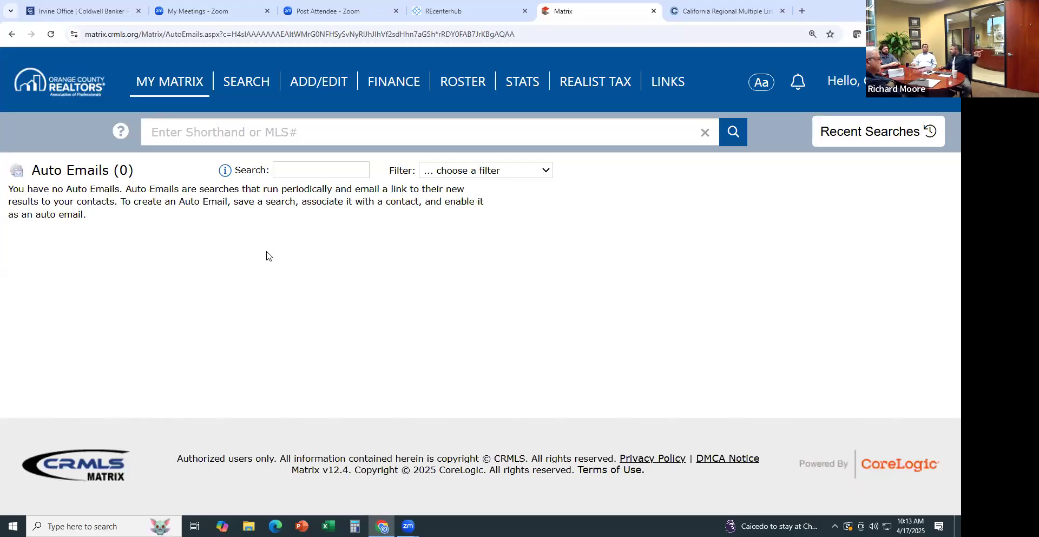
# Move from the empty Auto Emails page to Saved Searches, listing nine saved searches
pyautogui.moveTo(155, 85)
pyautogui.click(188, 225)
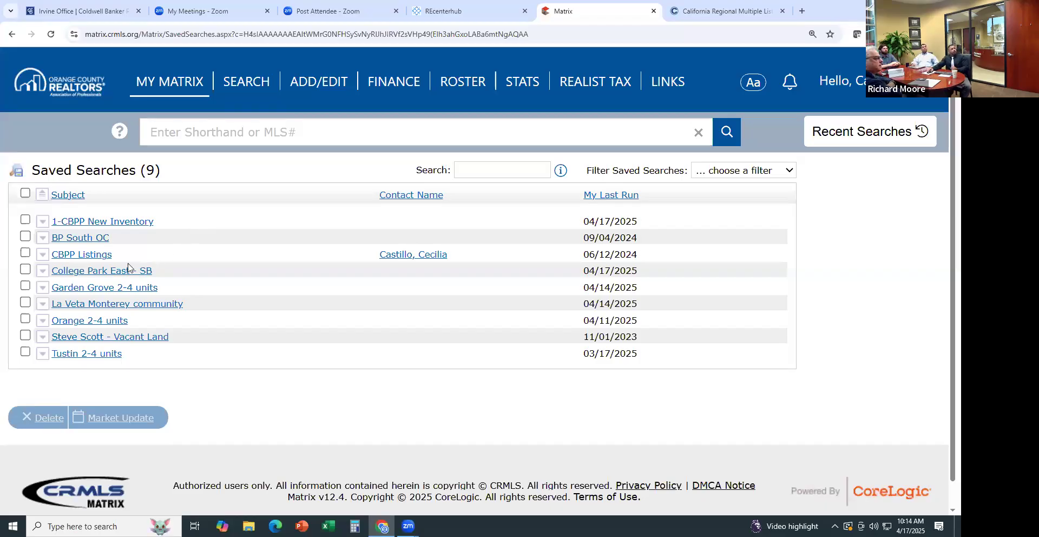
# Review the Tustin 2-4 units search's criteria and favourite settings, then return home
pyautogui.click(97, 355)
pyautogui.scroll(-3, 96, 355)
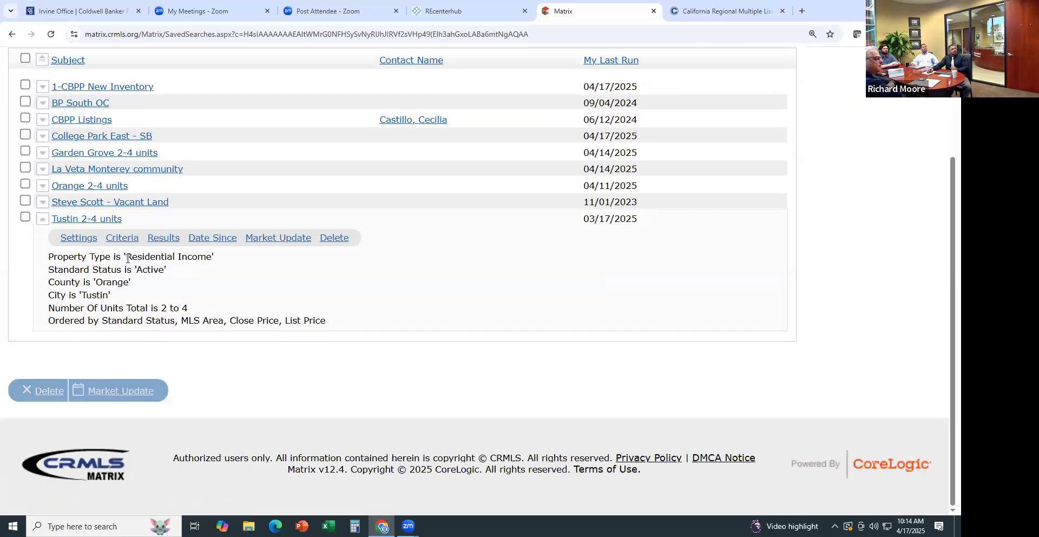
pyautogui.click(83, 239)
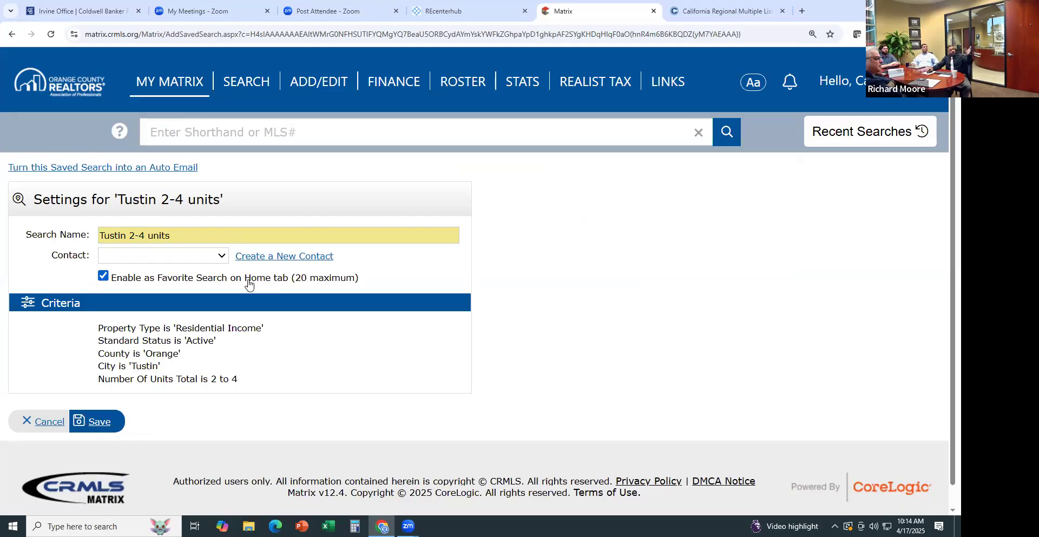
pyautogui.scroll(-1, 330, 282)
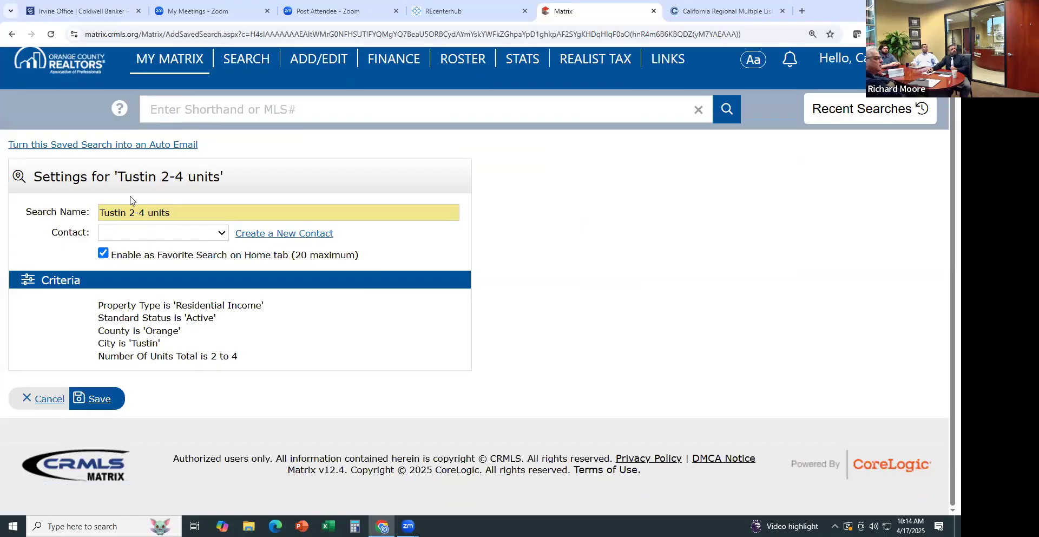
pyautogui.click(149, 69)
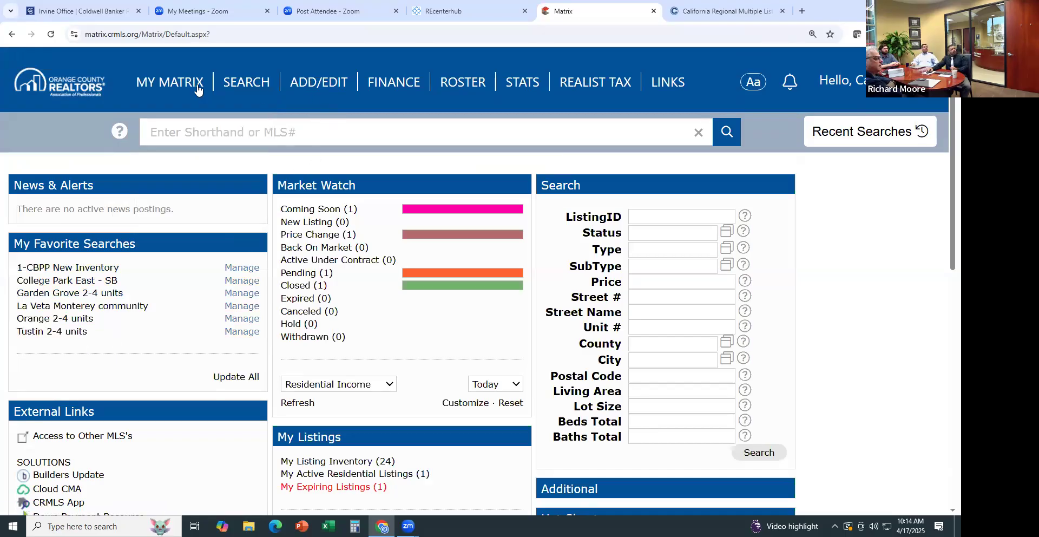
# Show My Listings with the single active Candleberry AVE listing at $1,849,999
pyautogui.moveTo(198, 91)
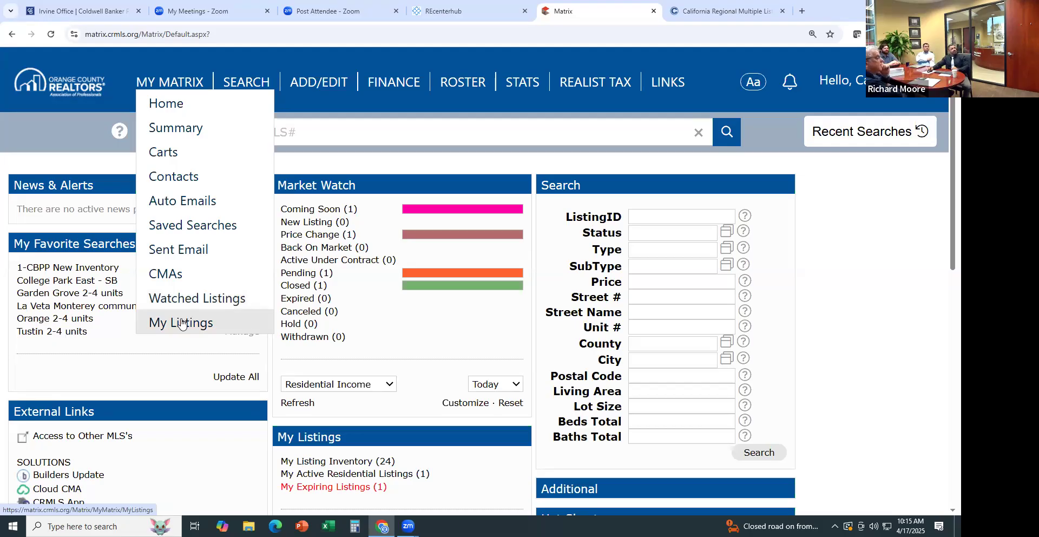
pyautogui.click(182, 323)
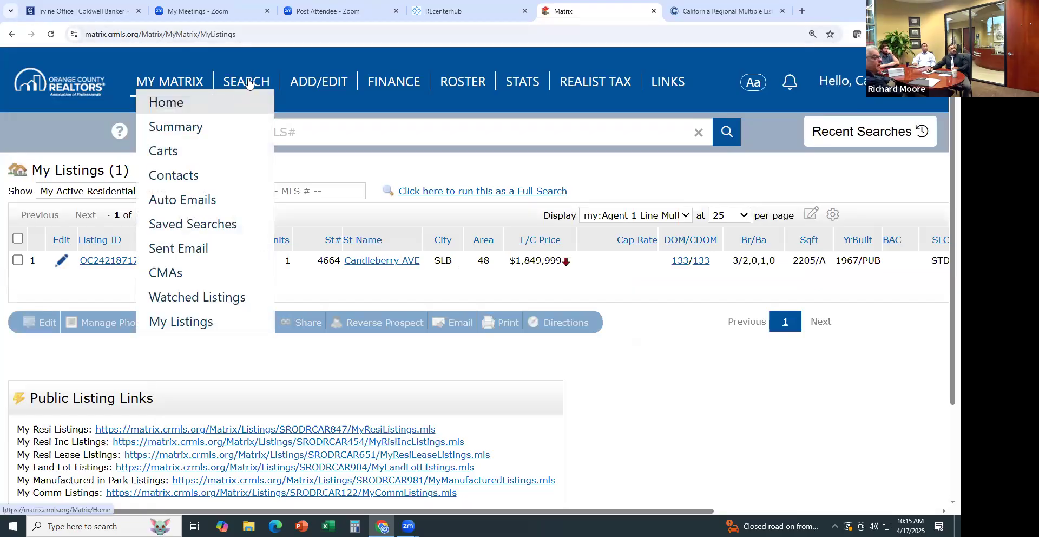
pyautogui.moveTo(249, 82)
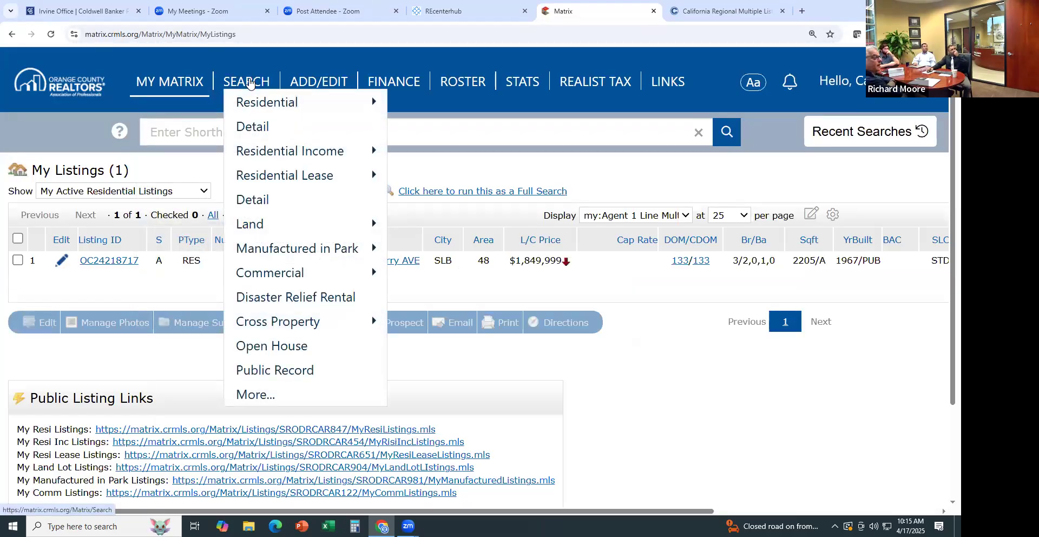
# Return to the home dashboard and browse the SEARCH menu's categories
pyautogui.click(184, 82)
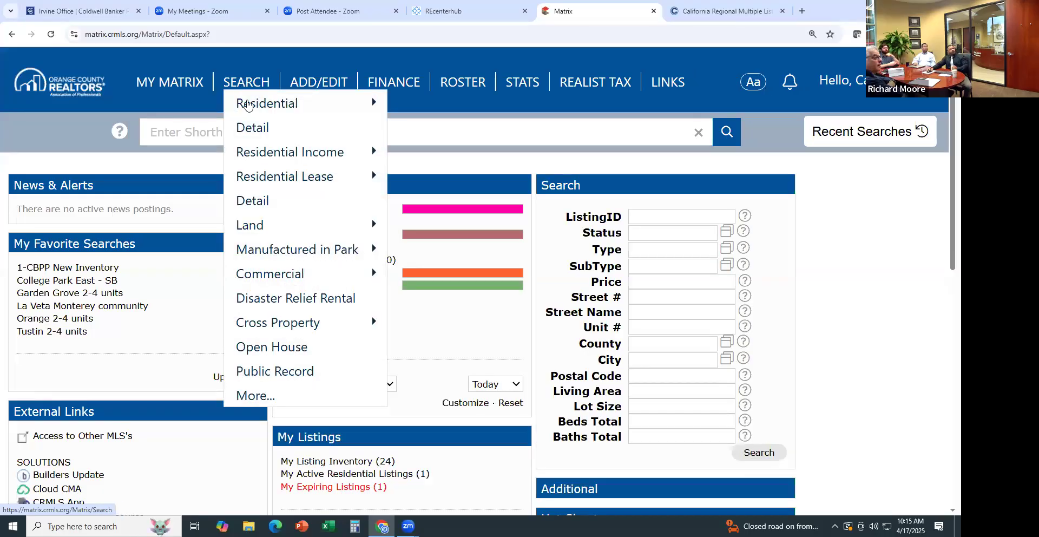
pyautogui.moveTo(248, 106)
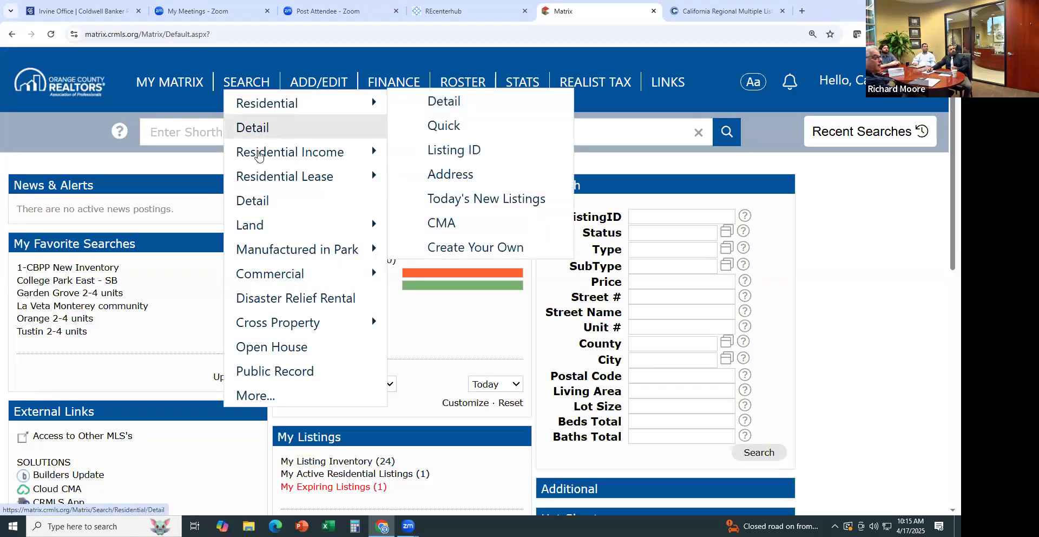
pyautogui.moveTo(258, 156)
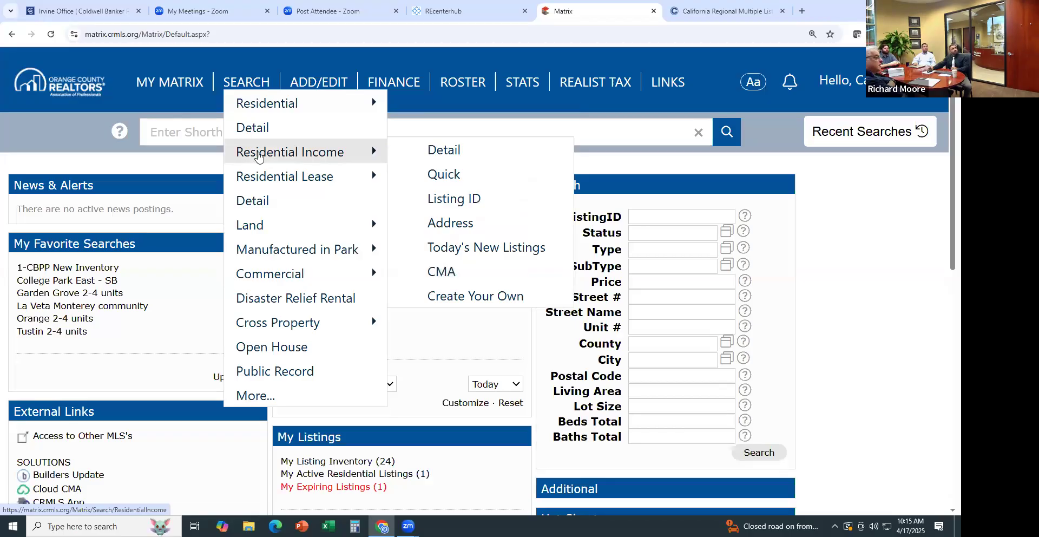
pyautogui.moveTo(274, 182)
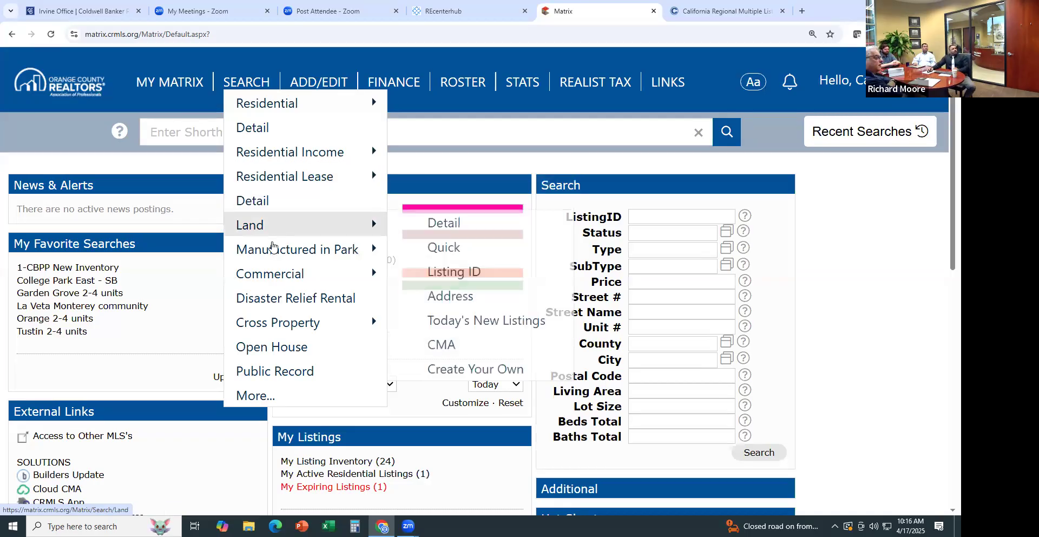
pyautogui.moveTo(276, 249)
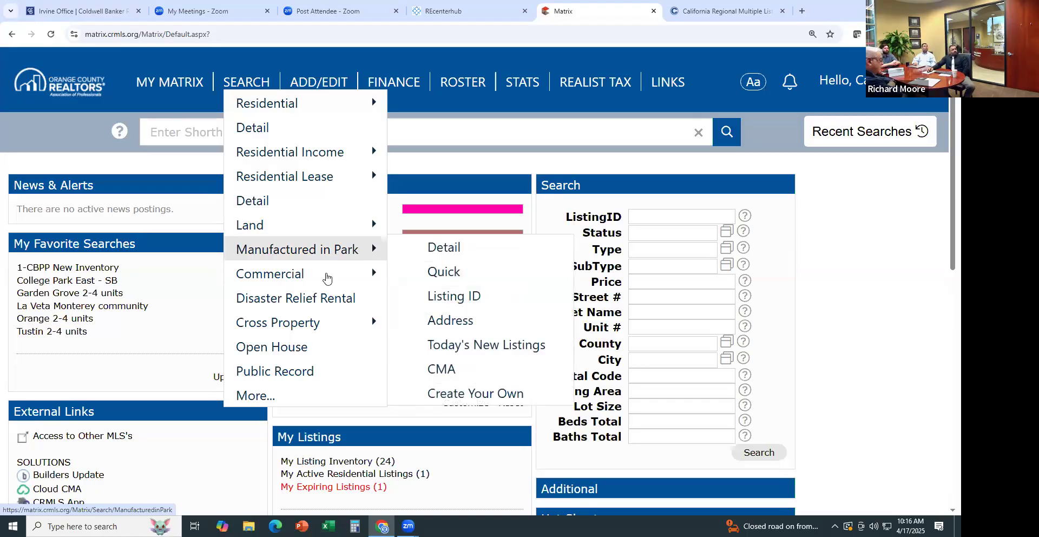
pyautogui.moveTo(326, 279)
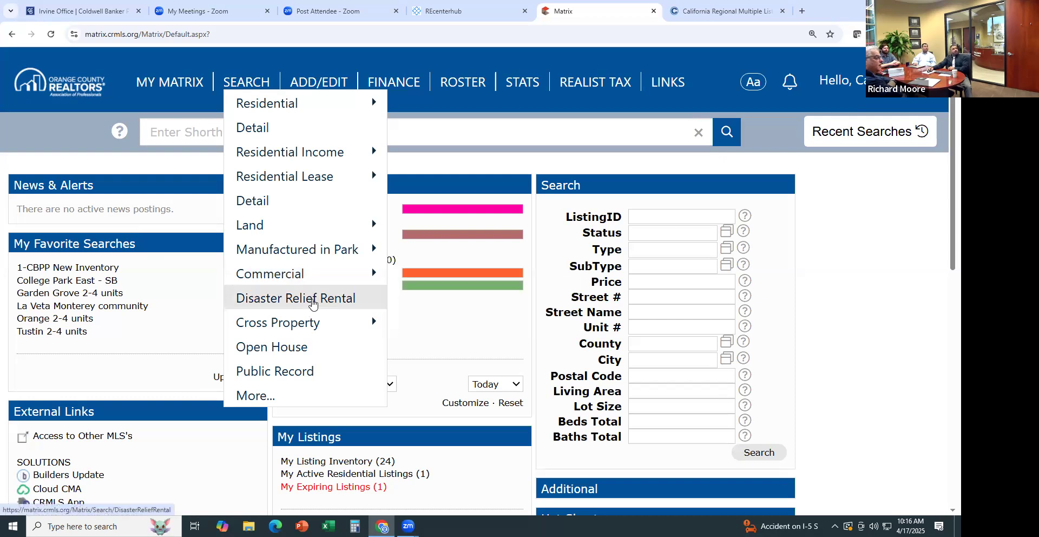
pyautogui.moveTo(306, 323)
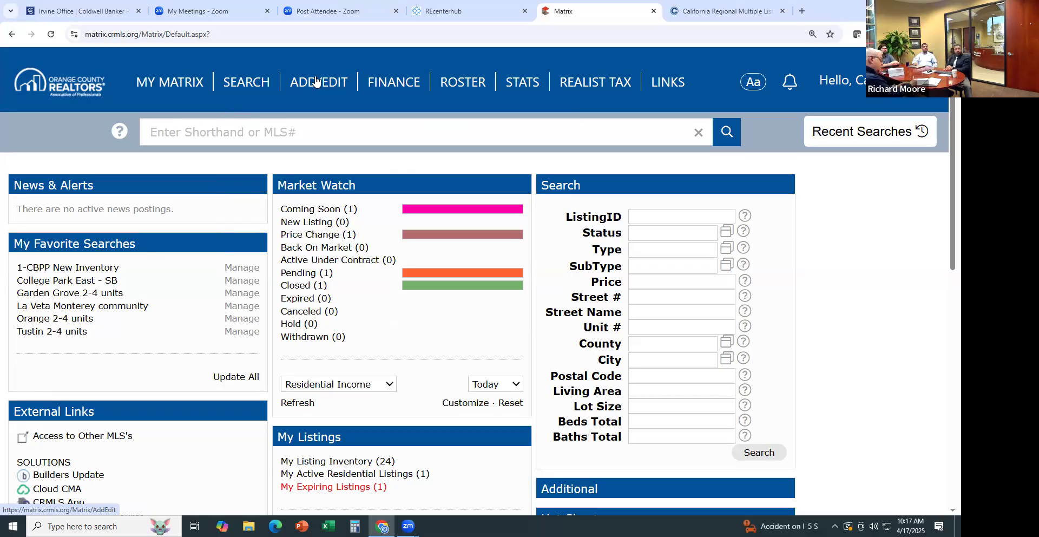
# Start a new Residential listing under ADD/EDIT, reaching the Fill From Tax county form
pyautogui.click(316, 81)
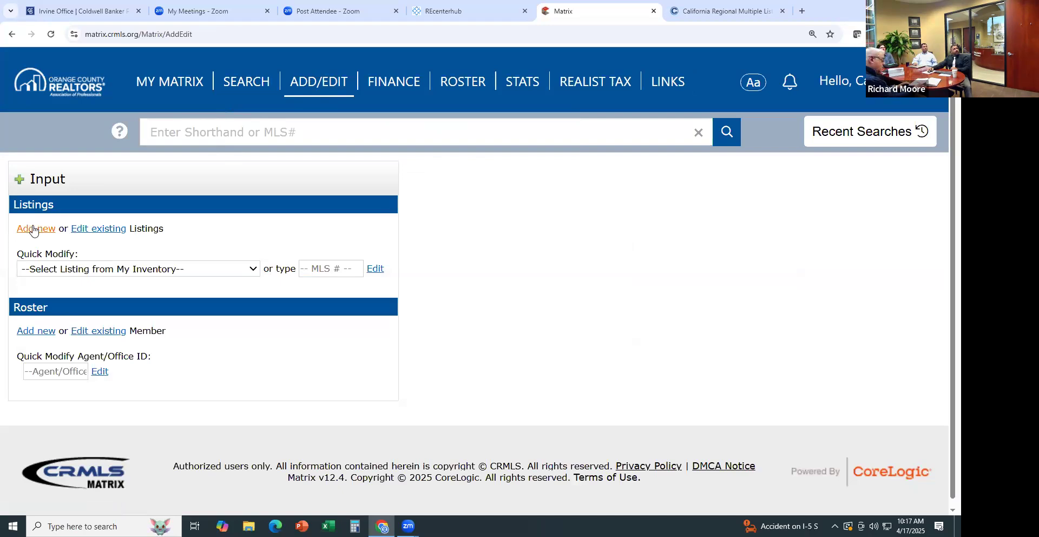
pyautogui.click(37, 229)
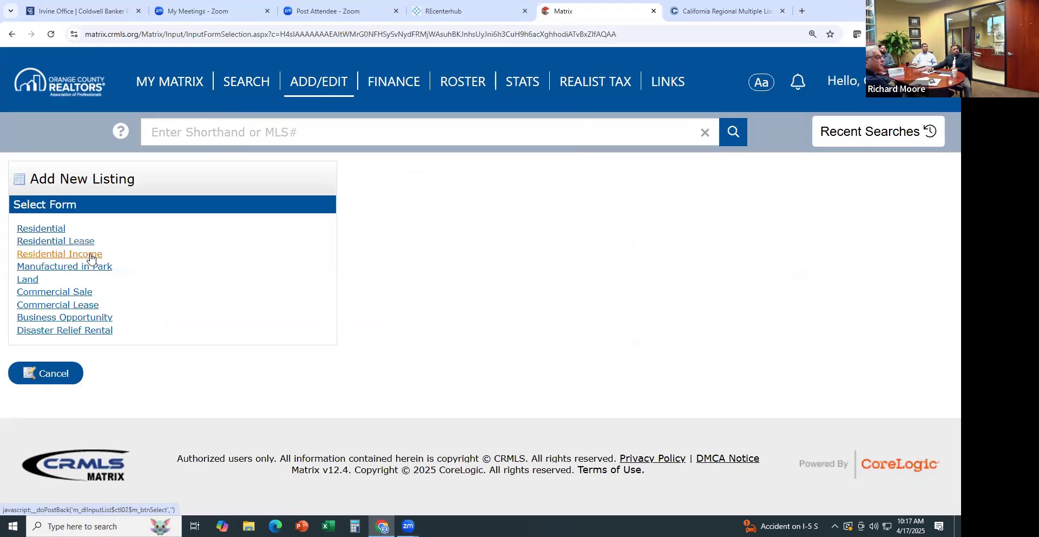
pyautogui.click(47, 230)
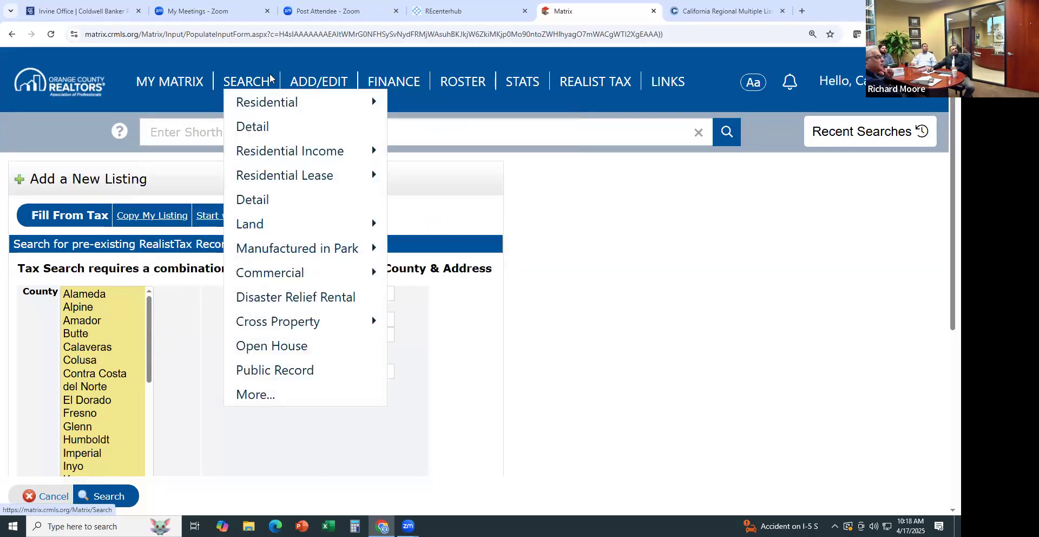
# Leave the new-listing form for the home dashboard via My Matrix > Home
pyautogui.moveTo(155, 74)
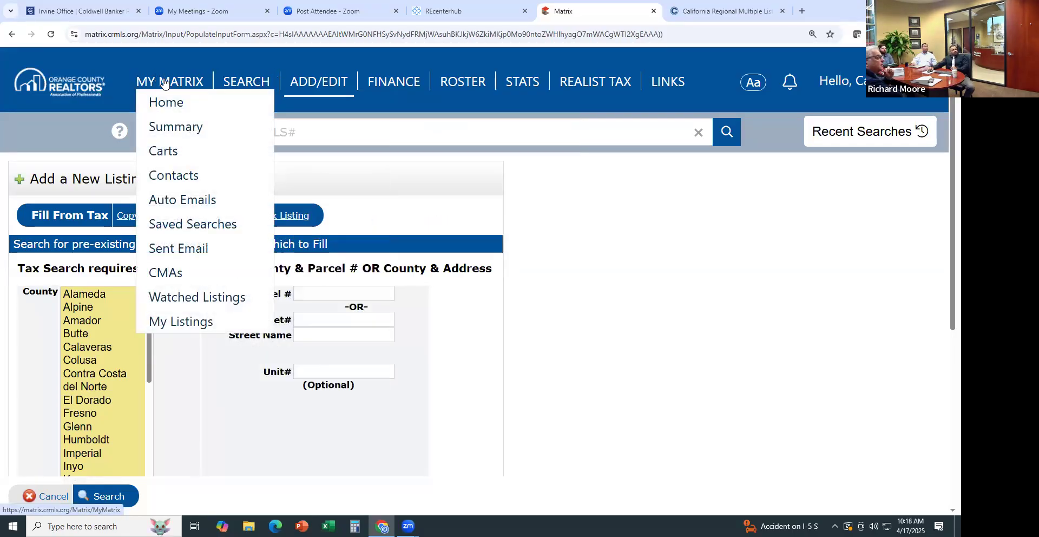
pyautogui.click(167, 100)
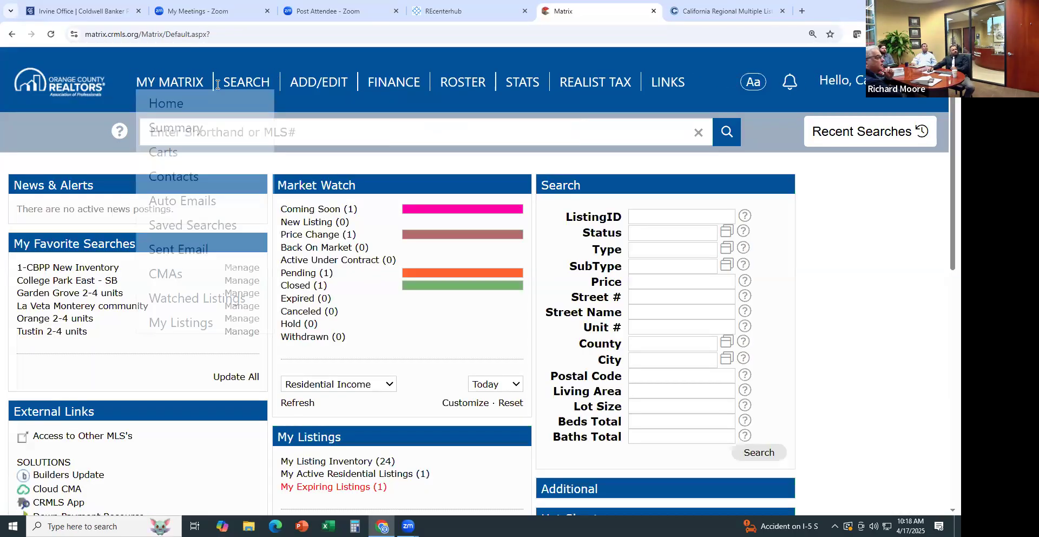
pyautogui.moveTo(246, 103)
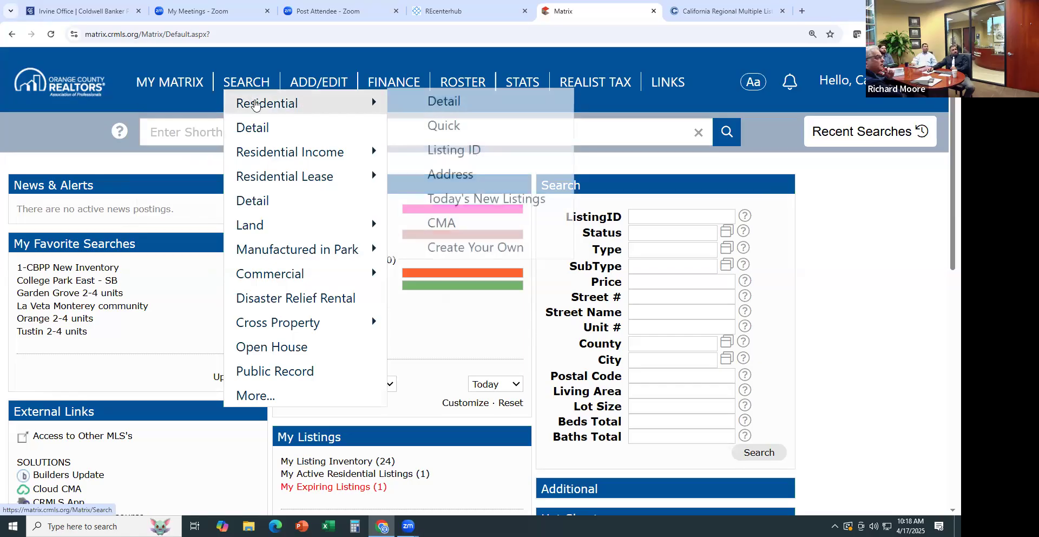
# Open the Residential Detail search form and check Active status
pyautogui.click(261, 128)
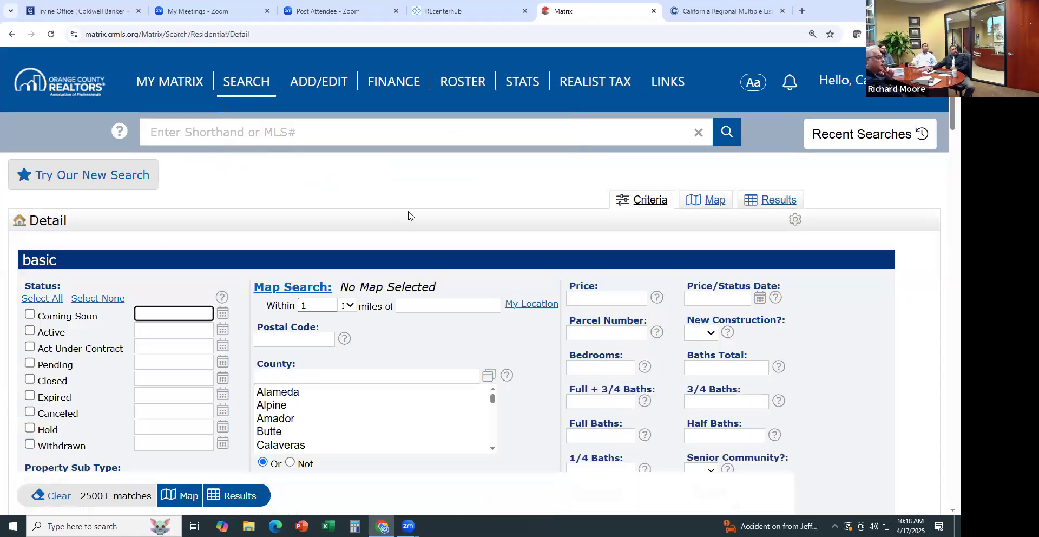
pyautogui.scroll(-1, 407, 214)
pyautogui.scroll(-1, 408, 214)
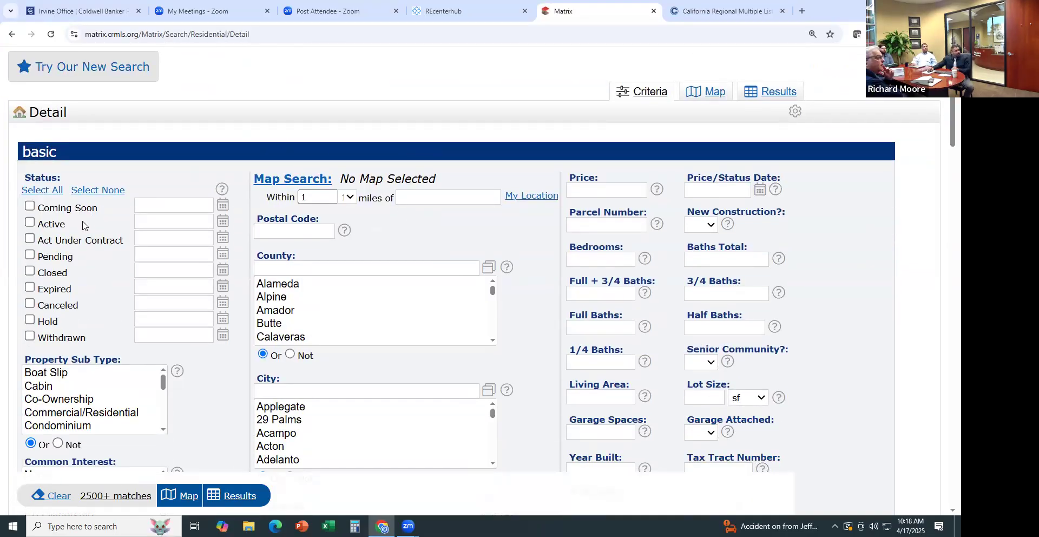
pyautogui.click(30, 222)
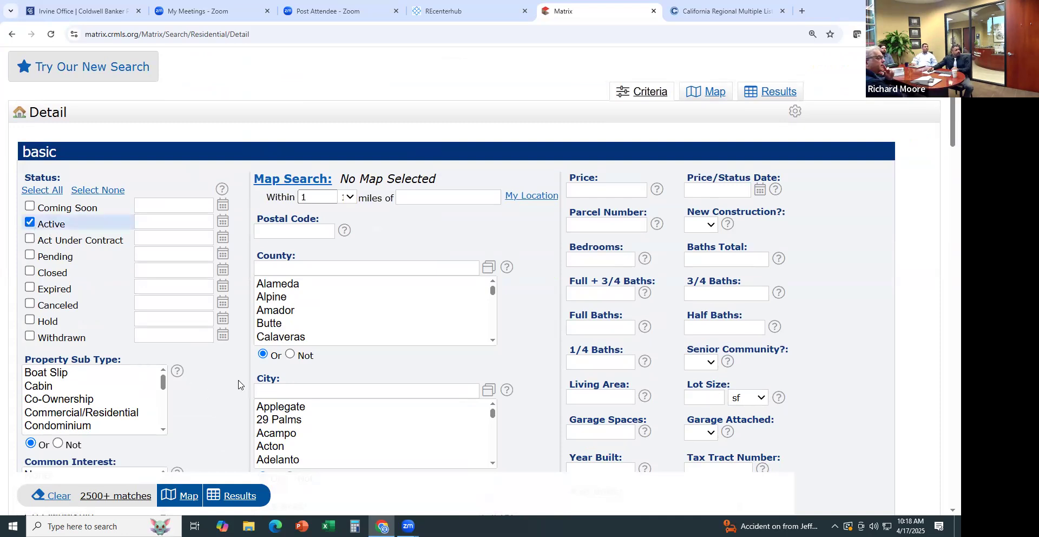
# Select Single Family Residence as the Property Sub Type
pyautogui.scroll(-5, 235, 385)
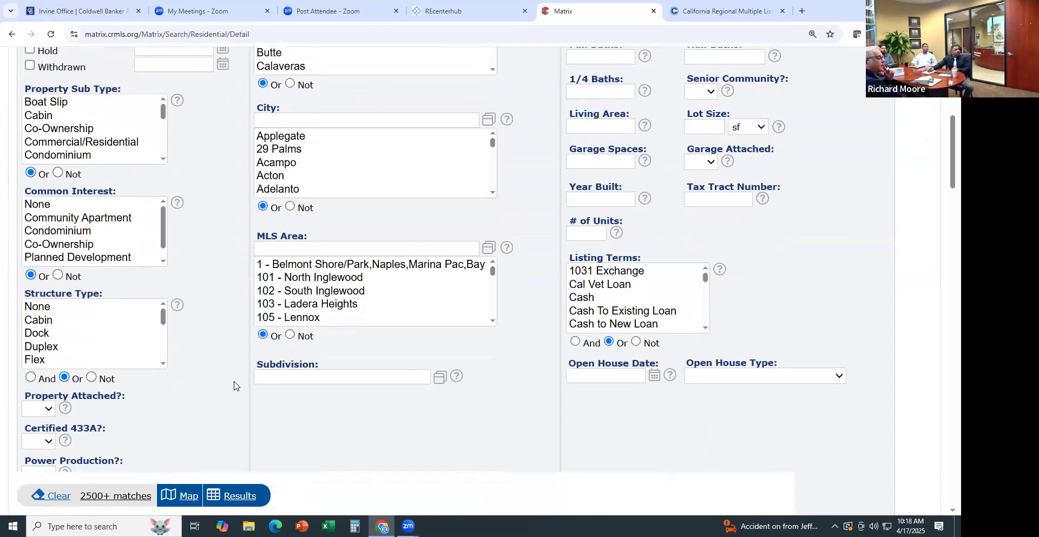
pyautogui.click(162, 159)
pyautogui.click(163, 160)
pyautogui.click(163, 159)
pyautogui.click(163, 159)
pyautogui.click(163, 159)
pyautogui.click(164, 159)
pyautogui.click(164, 160)
pyautogui.click(164, 159)
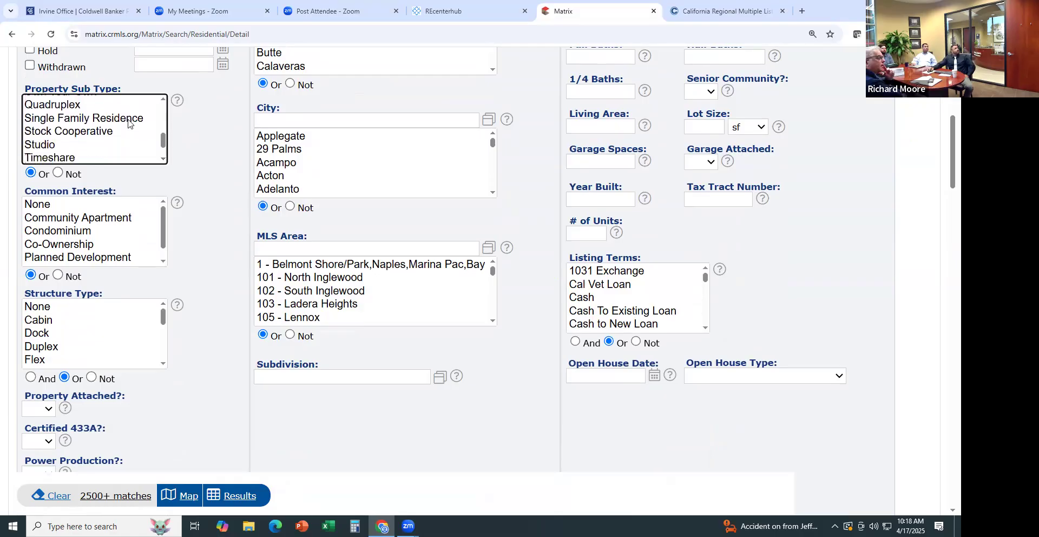
pyautogui.click(128, 119)
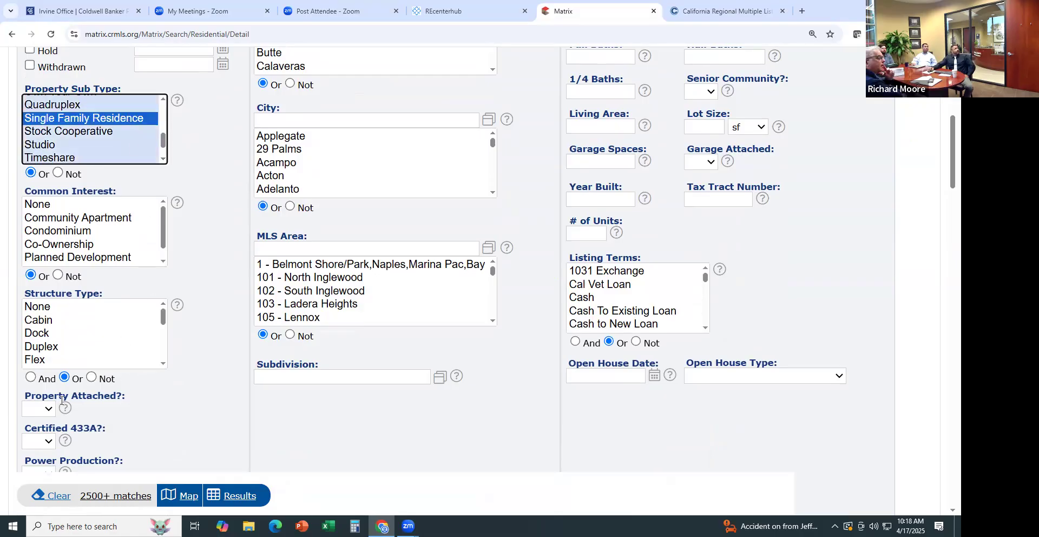
# Set Property Attached to No and select the County criterion field
pyautogui.click(47, 411)
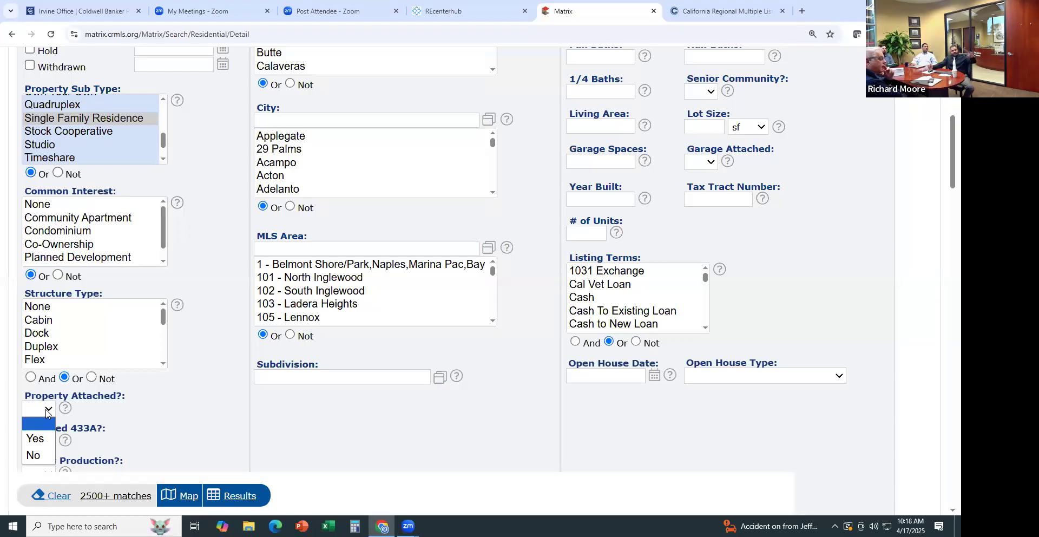
pyautogui.click(34, 456)
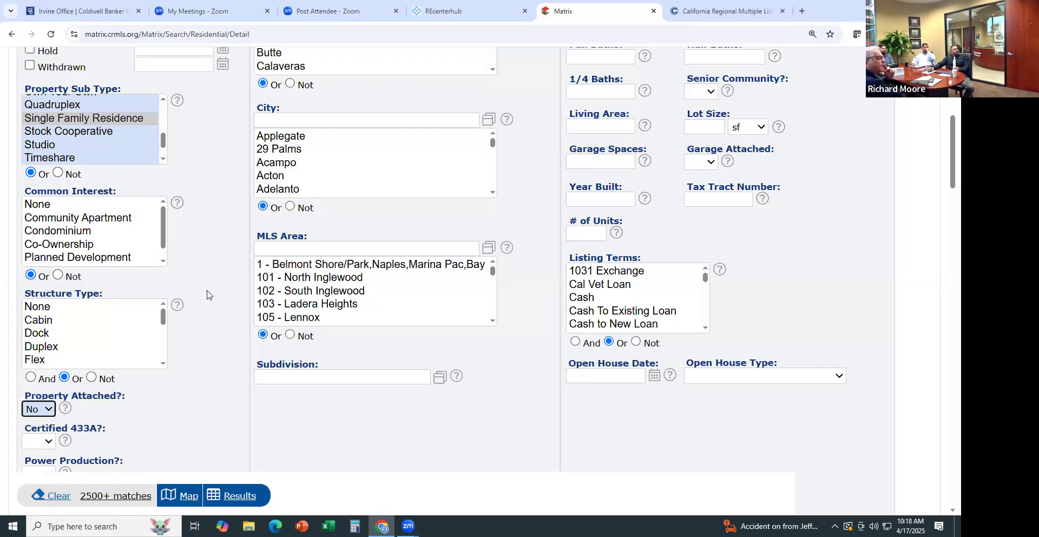
pyautogui.scroll(3, 302, 202)
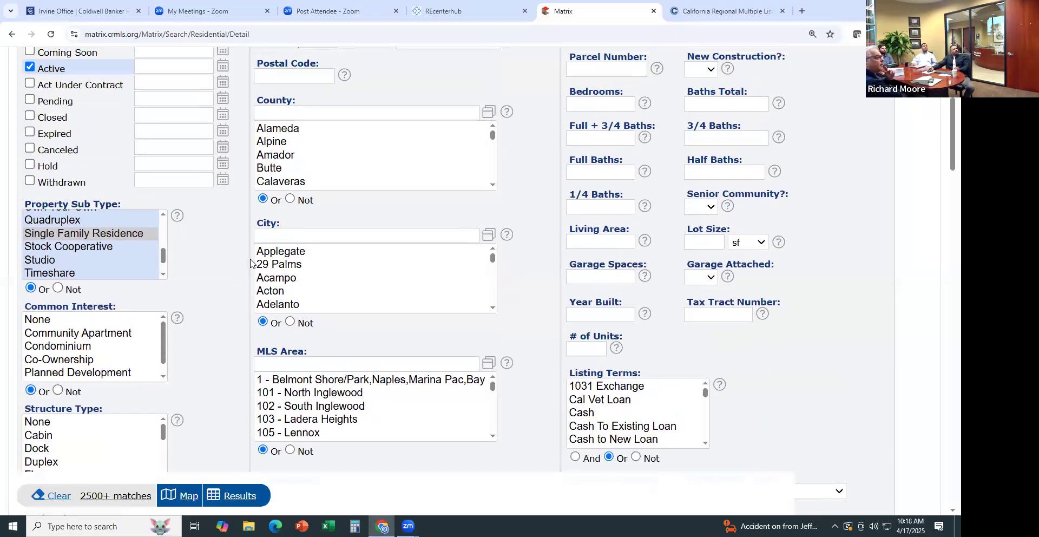
pyautogui.click(307, 162)
pyautogui.scroll(-1, 165, 389)
pyautogui.scroll(-5, 166, 388)
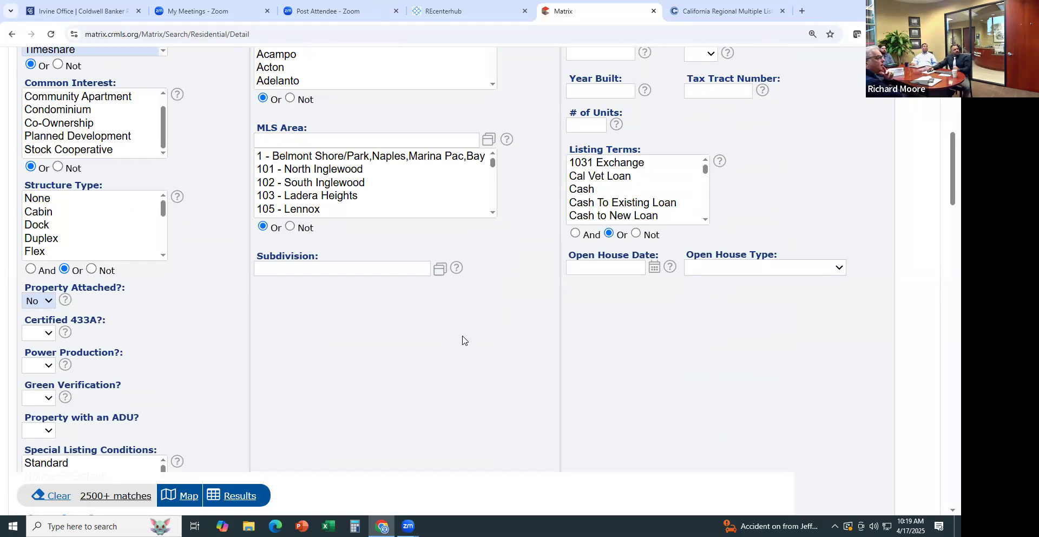
pyautogui.scroll(5, 462, 339)
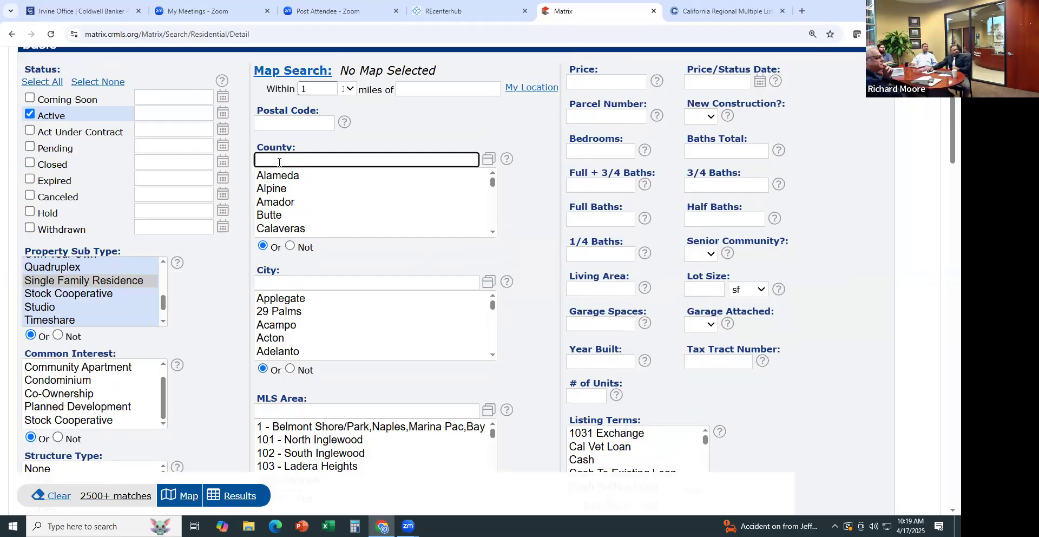
# Set the County criterion to Orange
pyautogui.write('orAN')
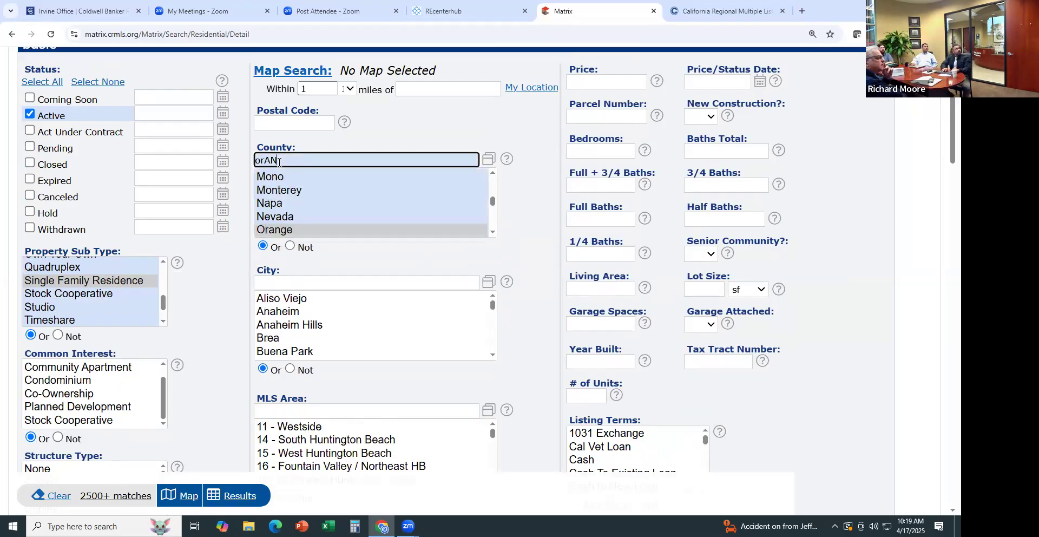
pyautogui.click(320, 230)
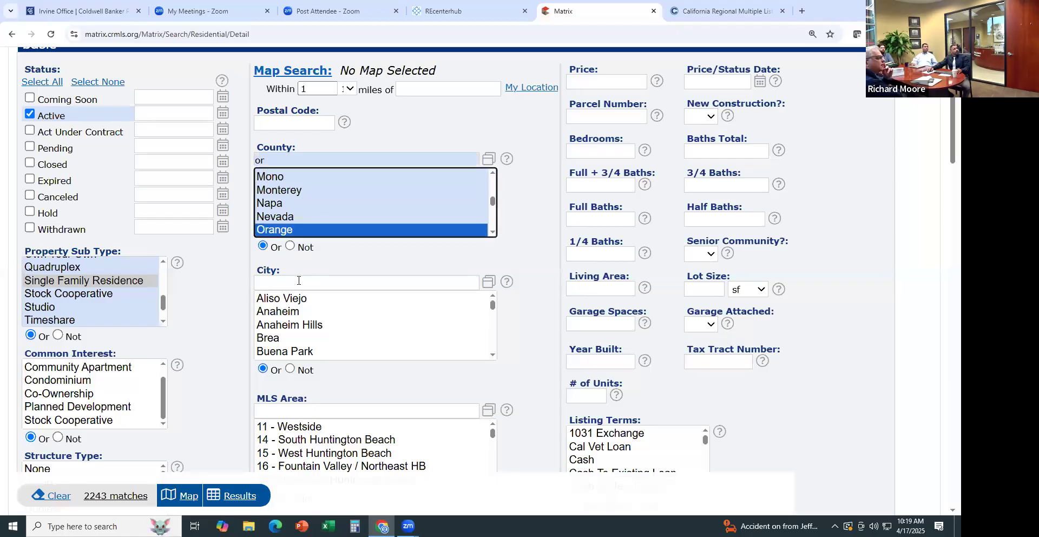
pyautogui.click(298, 280)
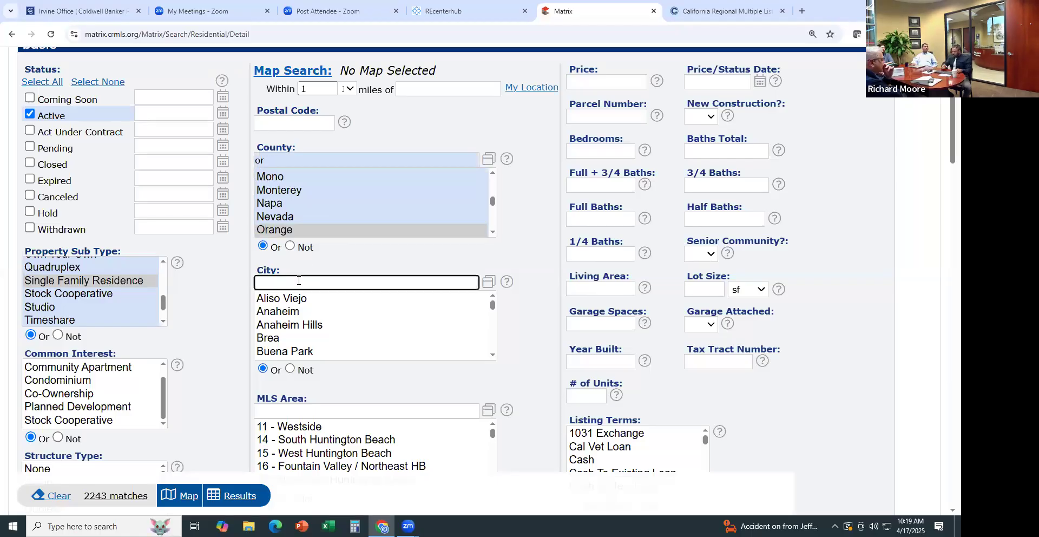
# Set the city to LAKE FOREST and the MLS area to LN - Lake Forest North
pyautogui.write('LAKE FOREST')
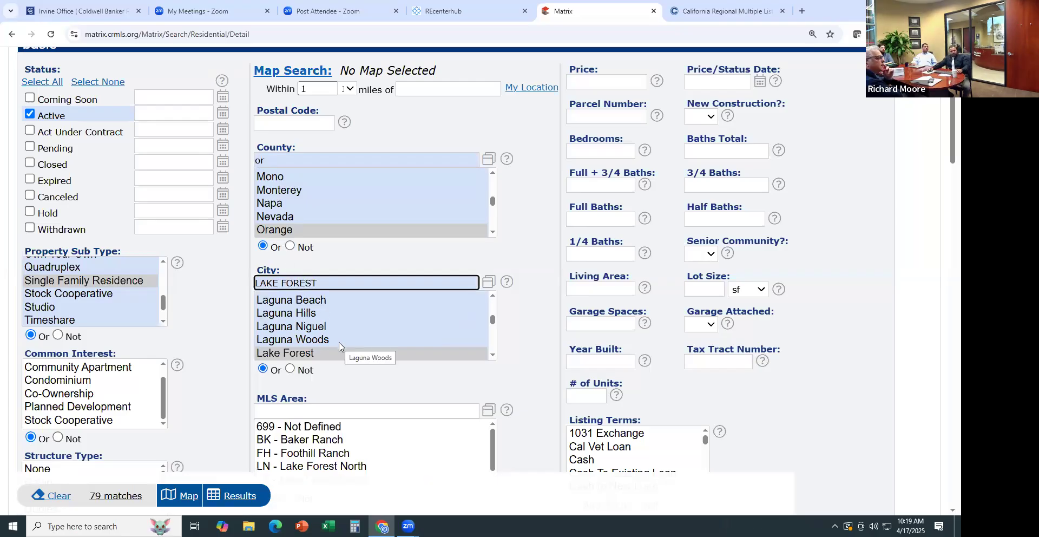
pyautogui.click(514, 343)
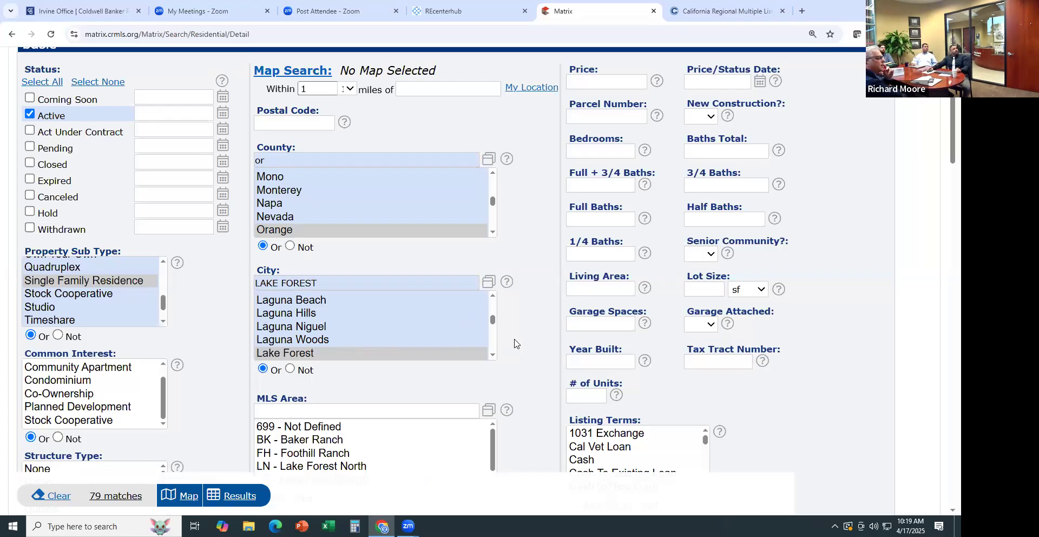
pyautogui.scroll(-2, 515, 343)
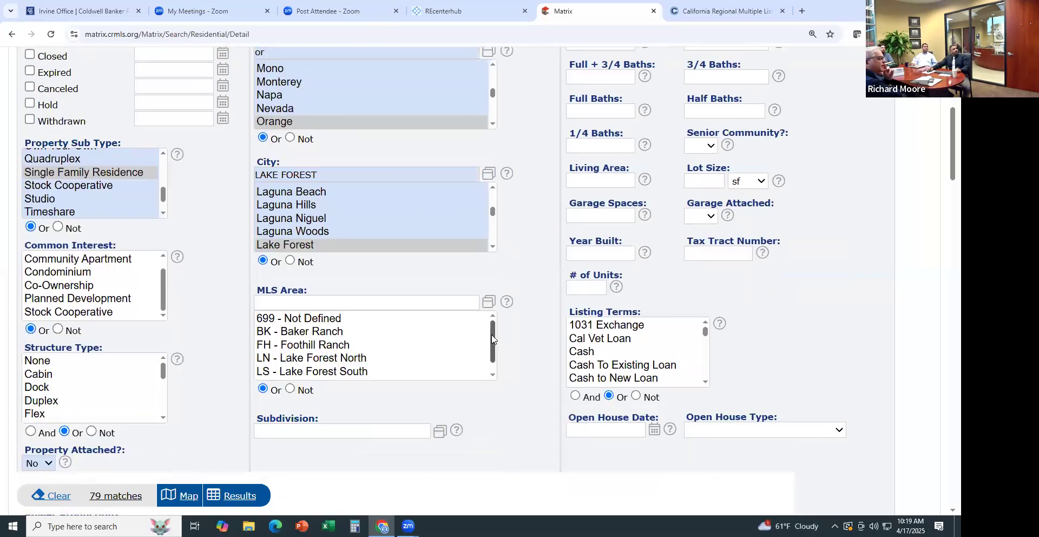
pyautogui.moveTo(492, 338); pyautogui.dragTo(489, 363)
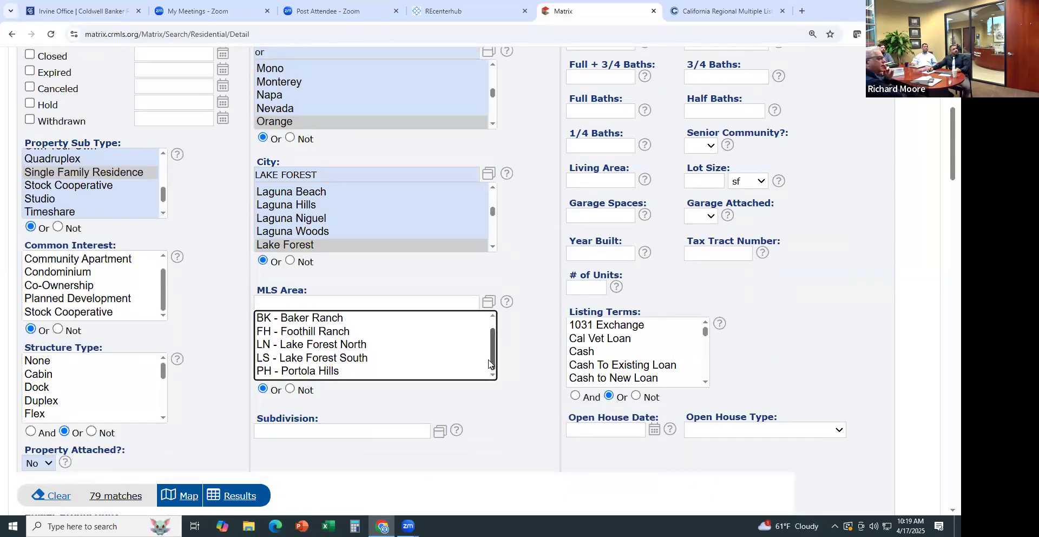
pyautogui.click(349, 344)
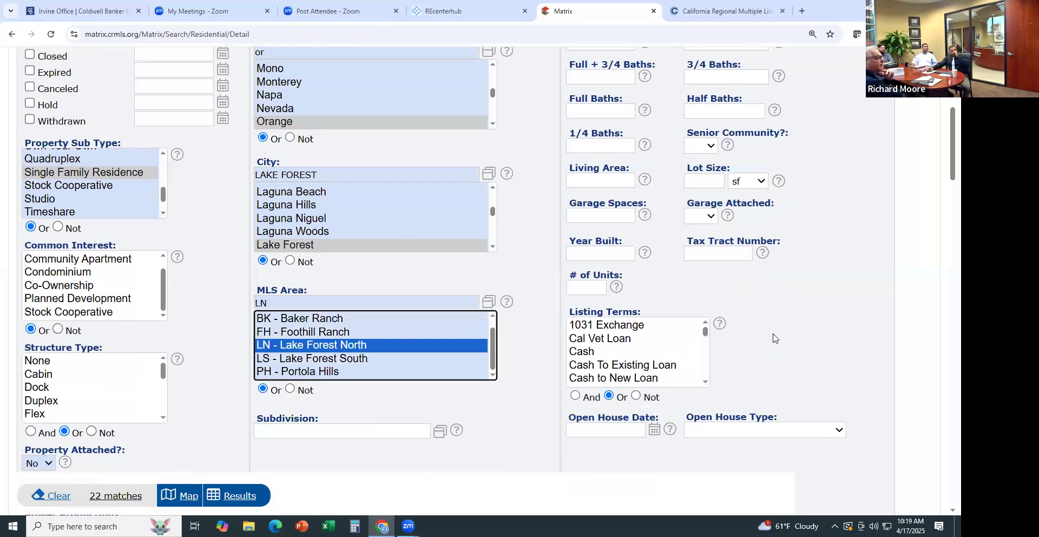
pyautogui.scroll(4, 773, 338)
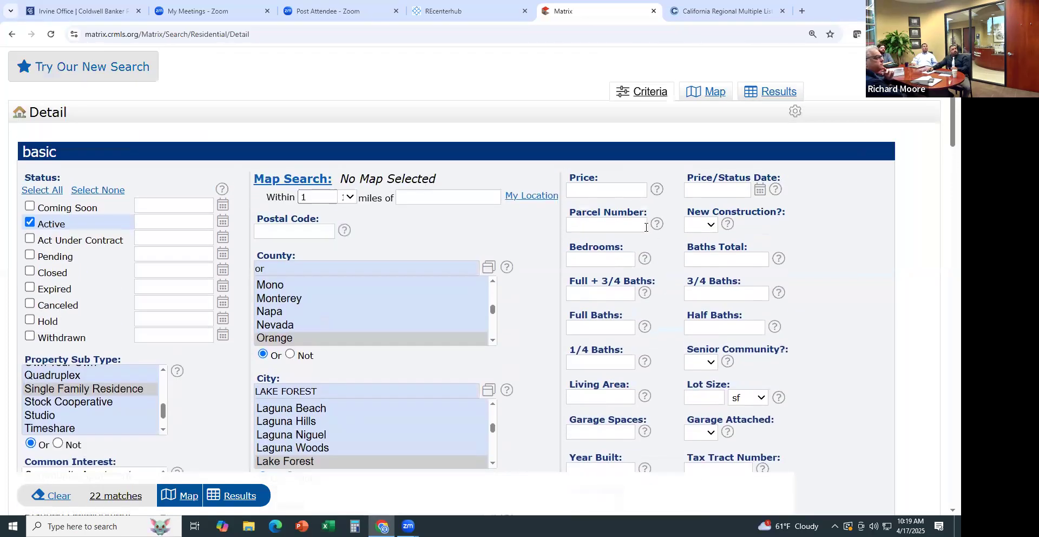
pyautogui.click(595, 256)
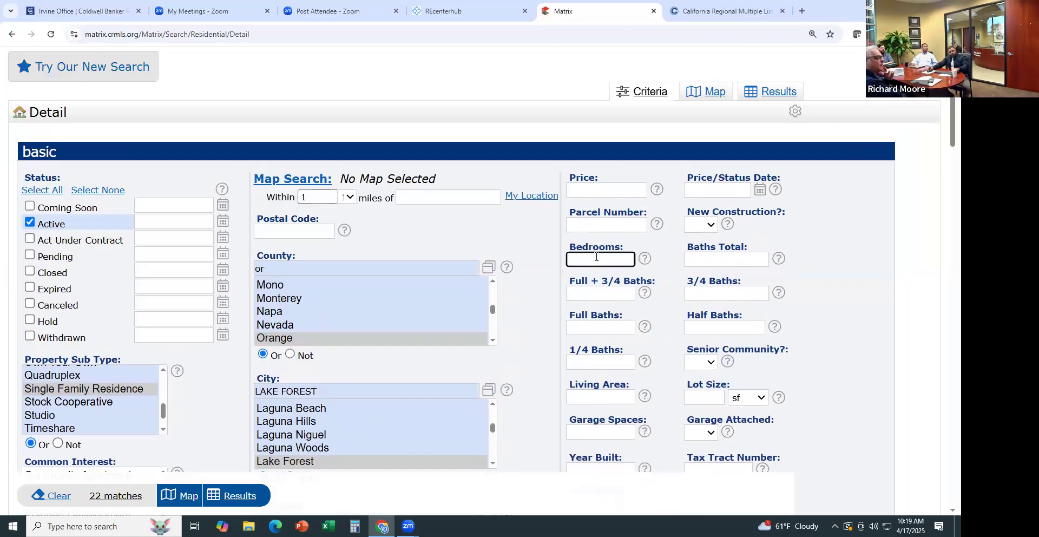
# Require 3+ bedrooms and enter 15000000 as the price
pyautogui.write('3+')
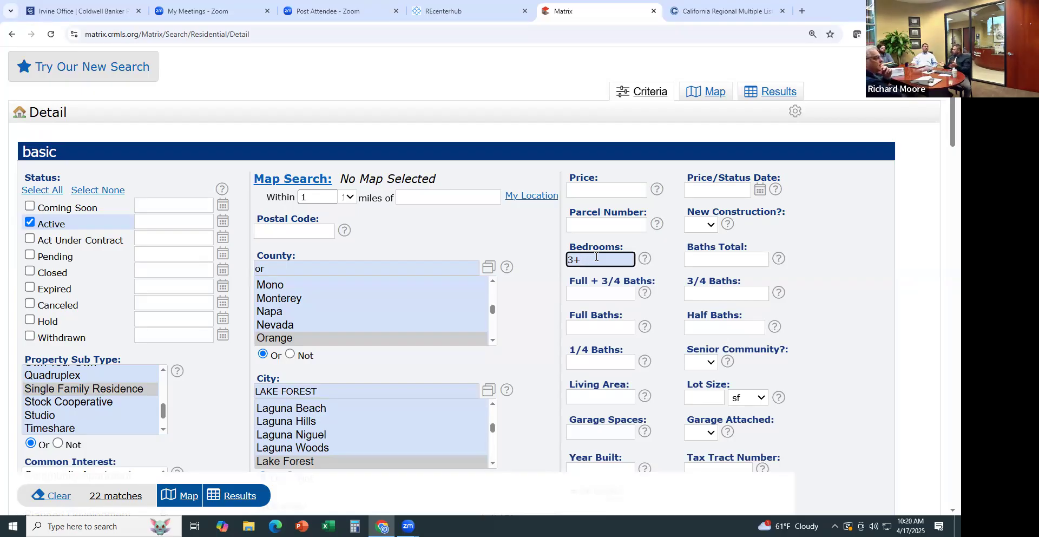
pyautogui.click(577, 187)
pyautogui.write('1500000')
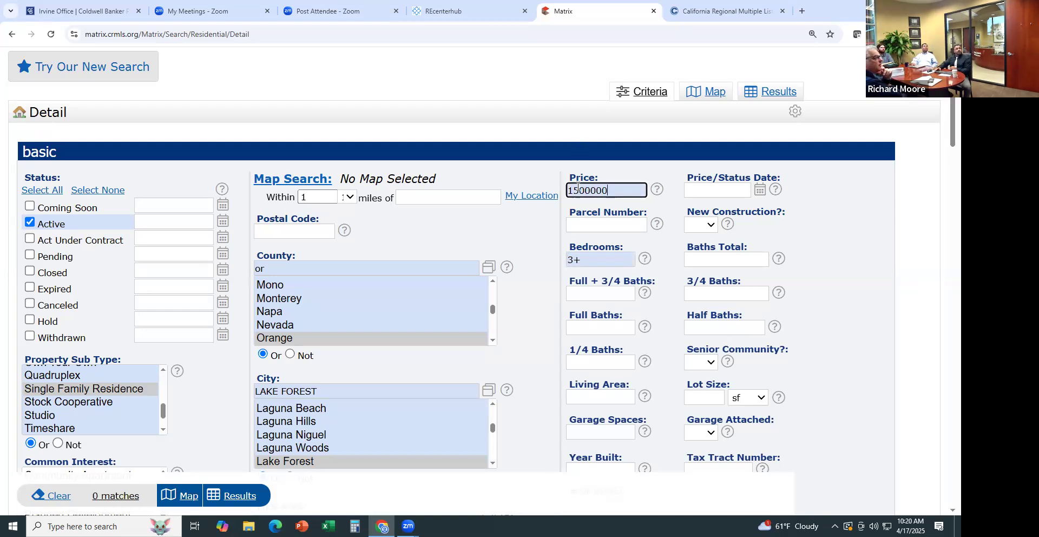
pyautogui.write('0')
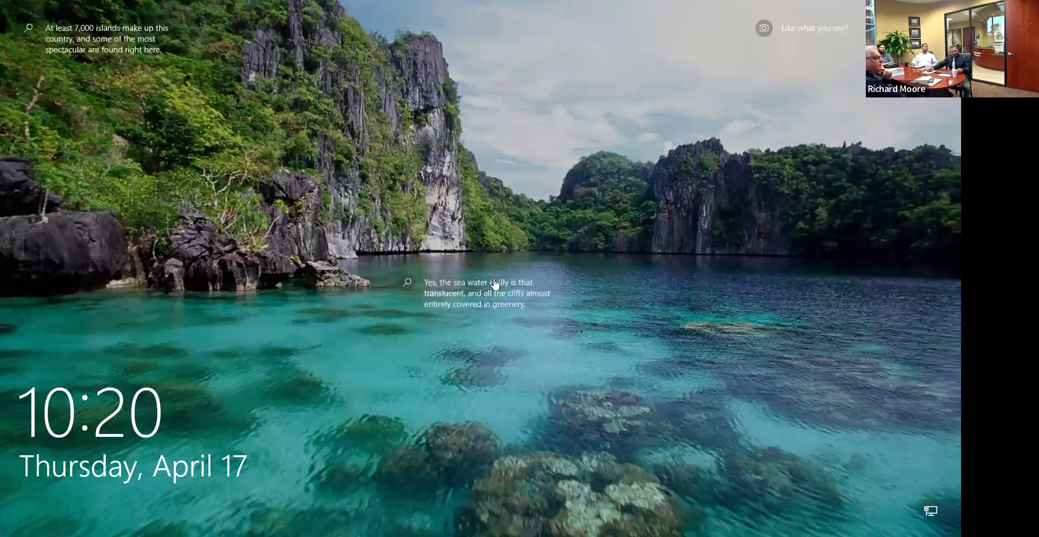
# Dismiss the lock screen, try a price range up to 2000000, then empty the Price field
pyautogui.click(493, 281)
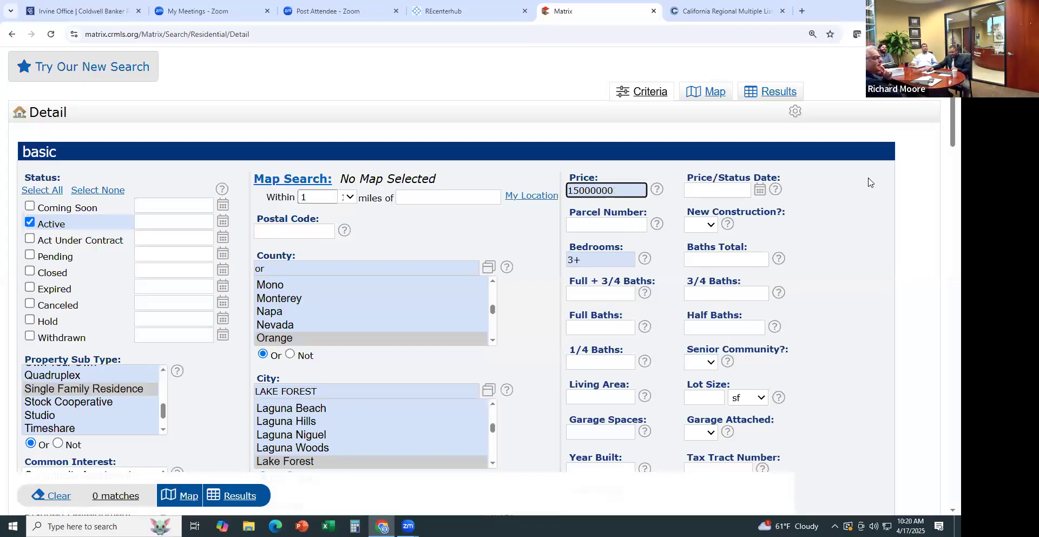
pyautogui.write('-')
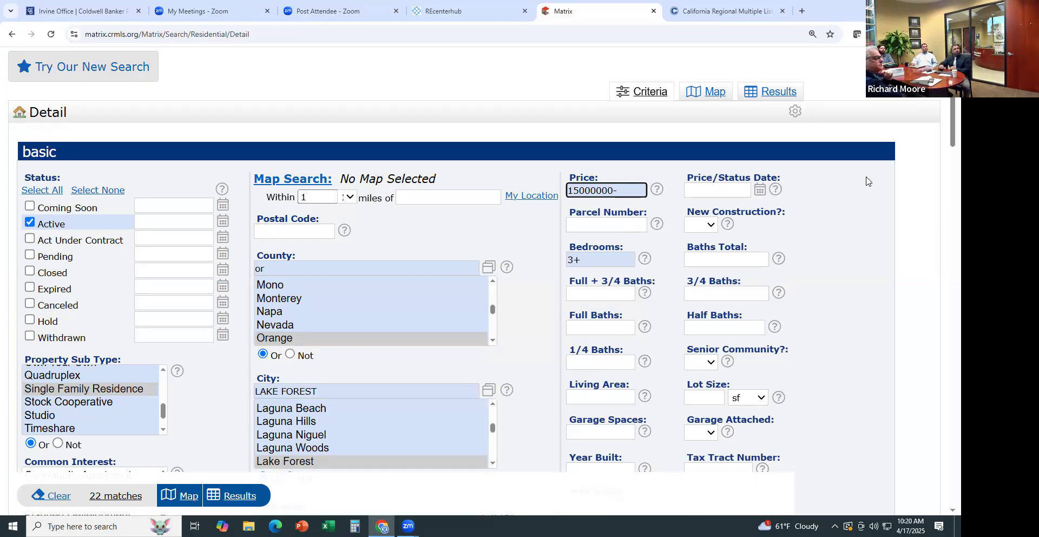
pyautogui.write('2000000')
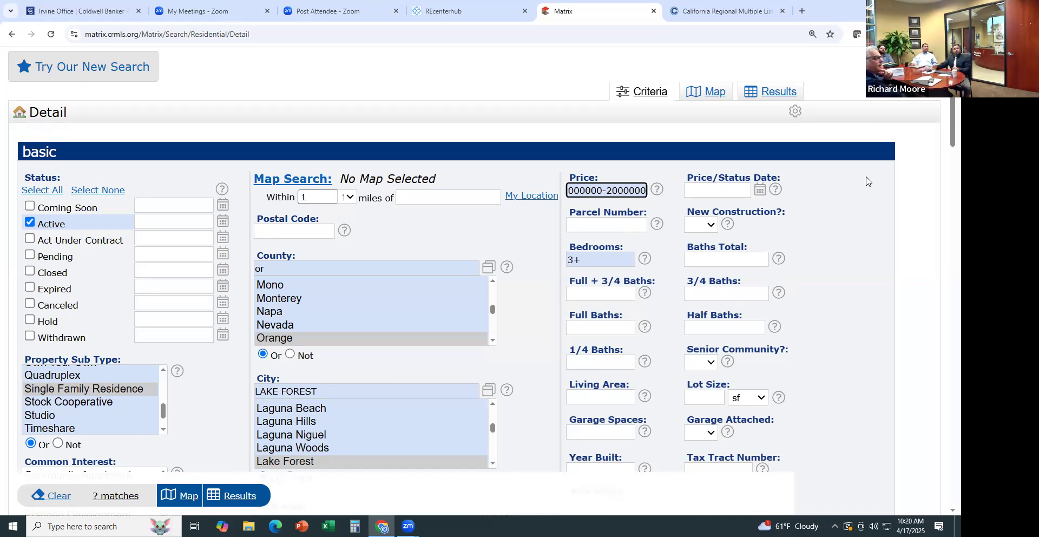
pyautogui.press('BackSpace')
pyautogui.press('BackSpace')
pyautogui.press('BackSpace')
pyautogui.press('BackSpace')
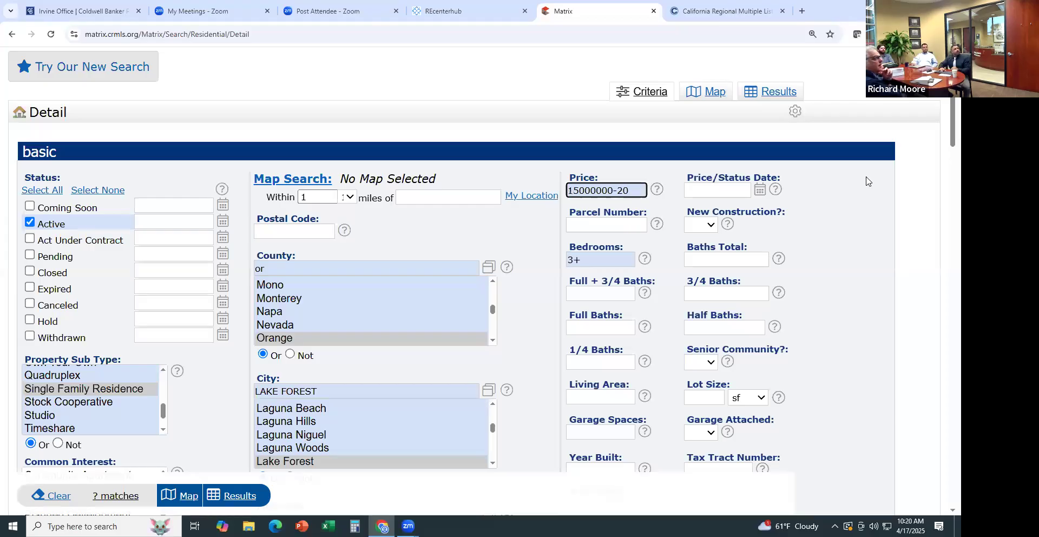
pyautogui.press('BackSpace')
pyautogui.press('BackSpace')
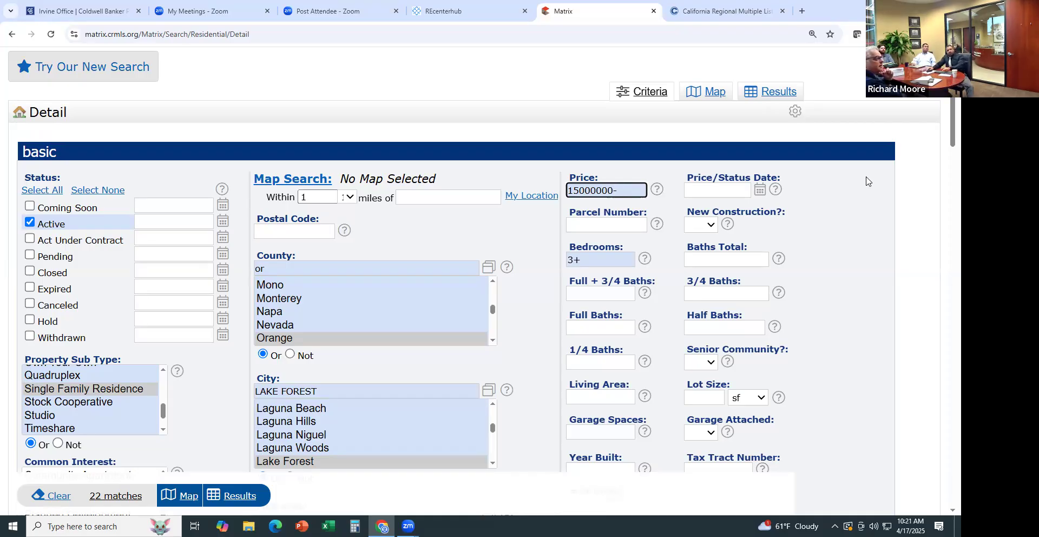
pyautogui.press('BackSpace')
pyautogui.press('BackSpace')
pyautogui.press('BackSpace')
pyautogui.press('BackSpace')
pyautogui.press('BackSpace')
pyautogui.press('BackSpace')
pyautogui.press('BackSpace')
pyautogui.press('BackSpace')
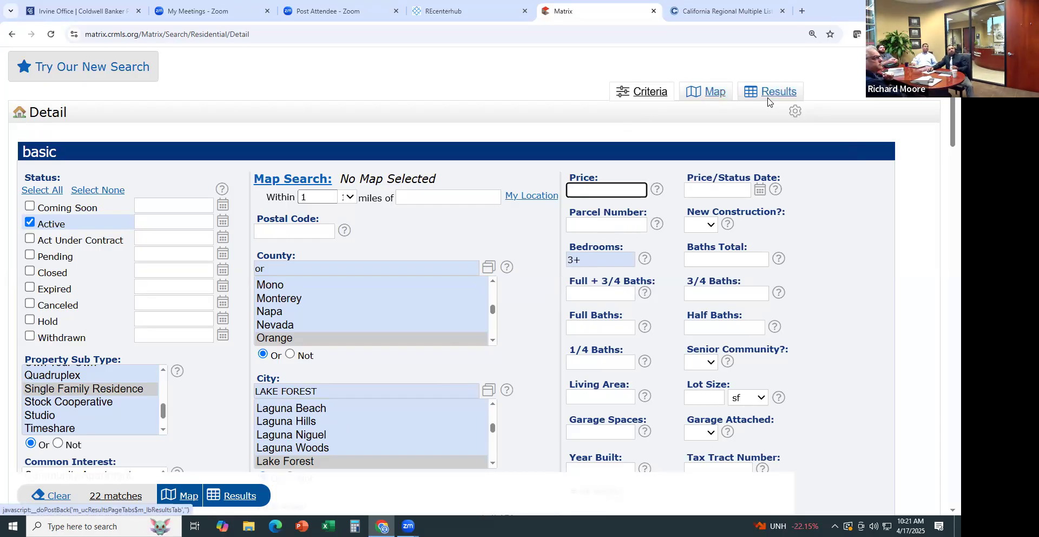
# Show the 22 listings on the map, zoomed in and centered on Lake Forest
pyautogui.click(717, 97)
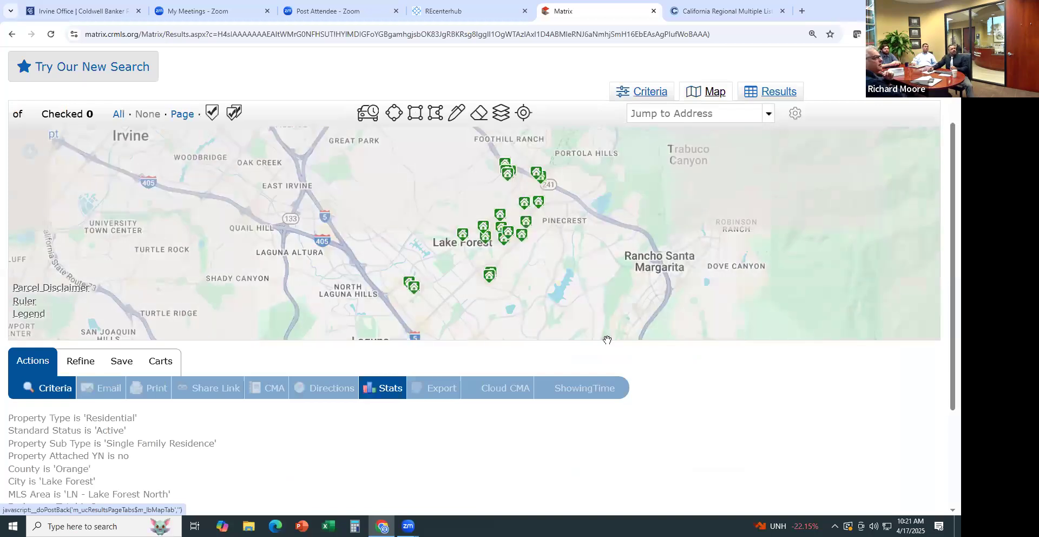
pyautogui.scroll(2, 687, 411)
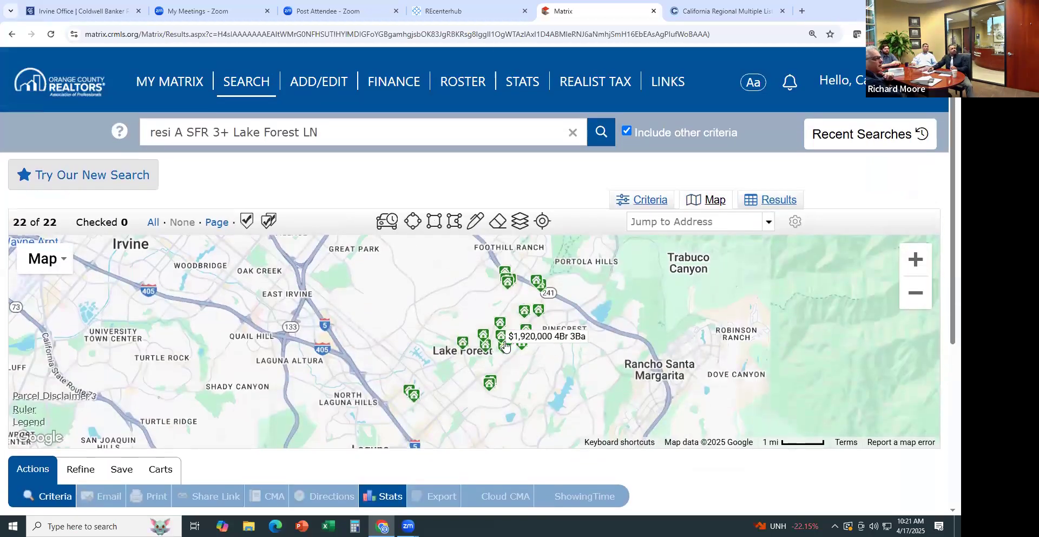
pyautogui.scroll(1, 537, 346)
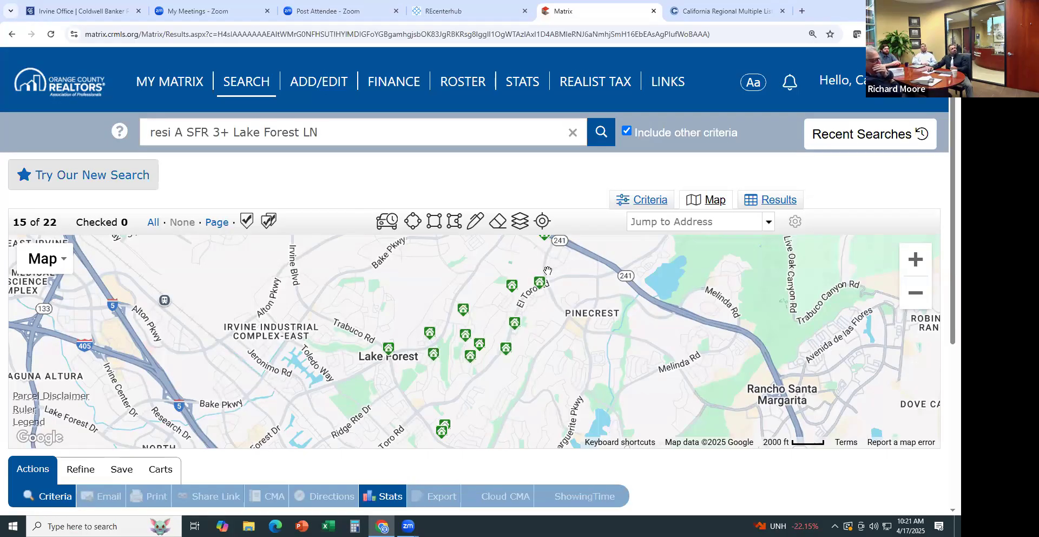
pyautogui.moveTo(470, 418); pyautogui.dragTo(429, 423)
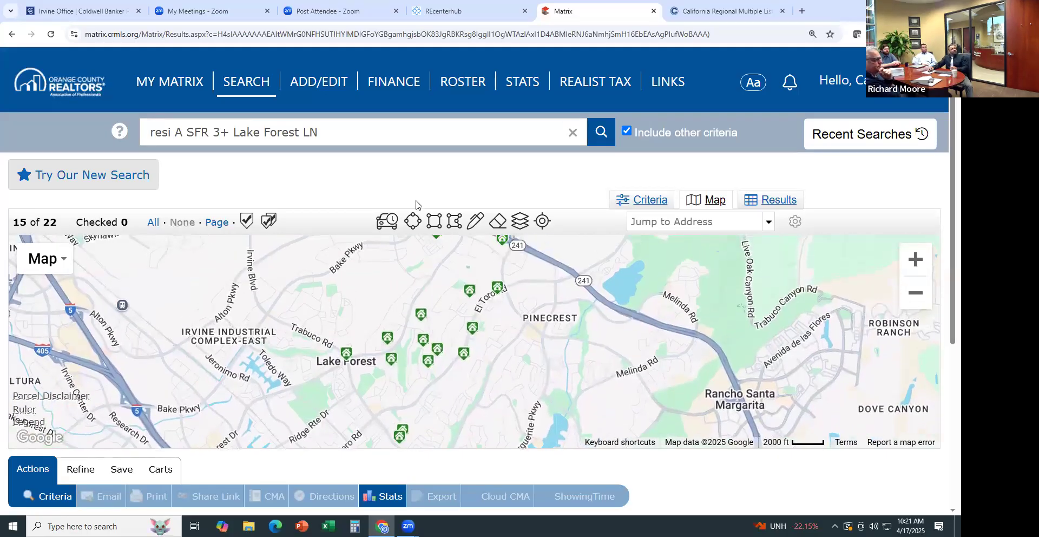
# Draw a four-corner polygon around the Lake Forest listing cluster, narrowing results to 6
pyautogui.click(450, 224)
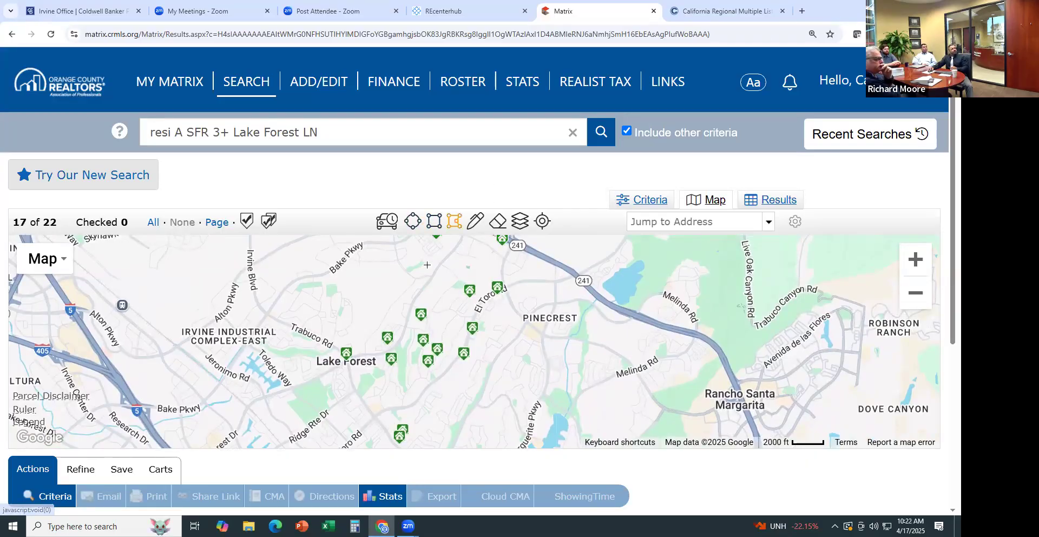
pyautogui.click(444, 261)
pyautogui.click(399, 346)
pyautogui.click(428, 384)
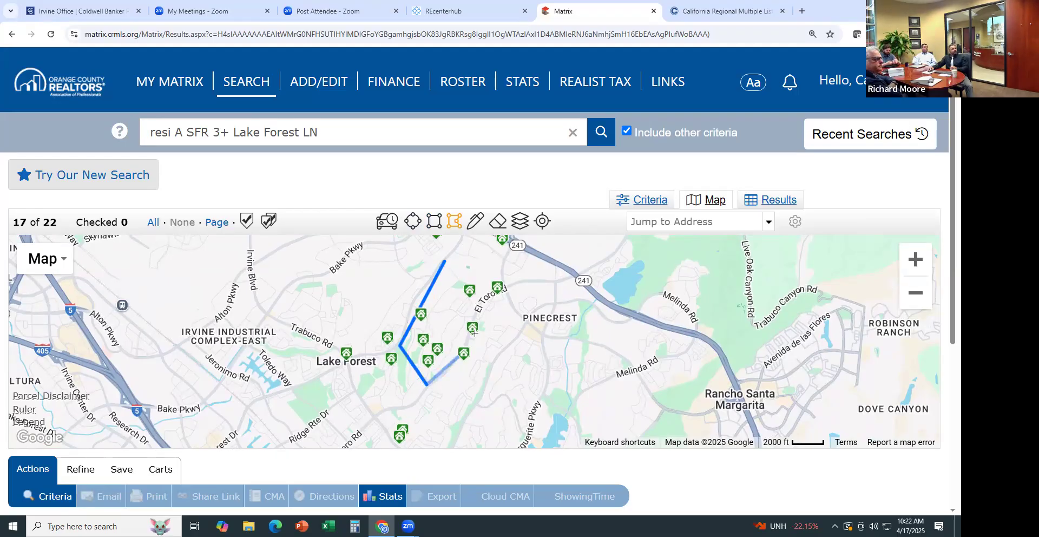
pyautogui.click(522, 278)
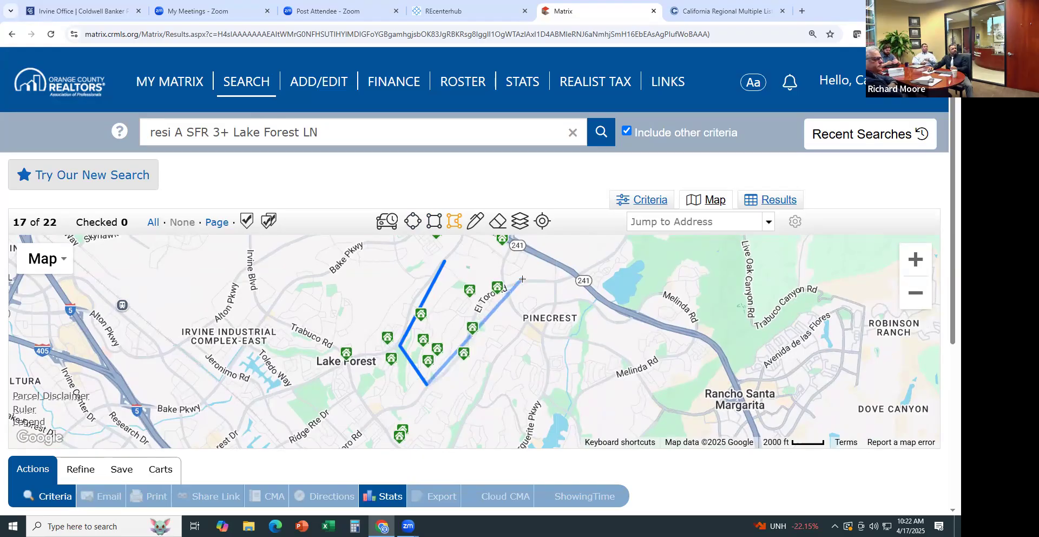
pyautogui.click(444, 261)
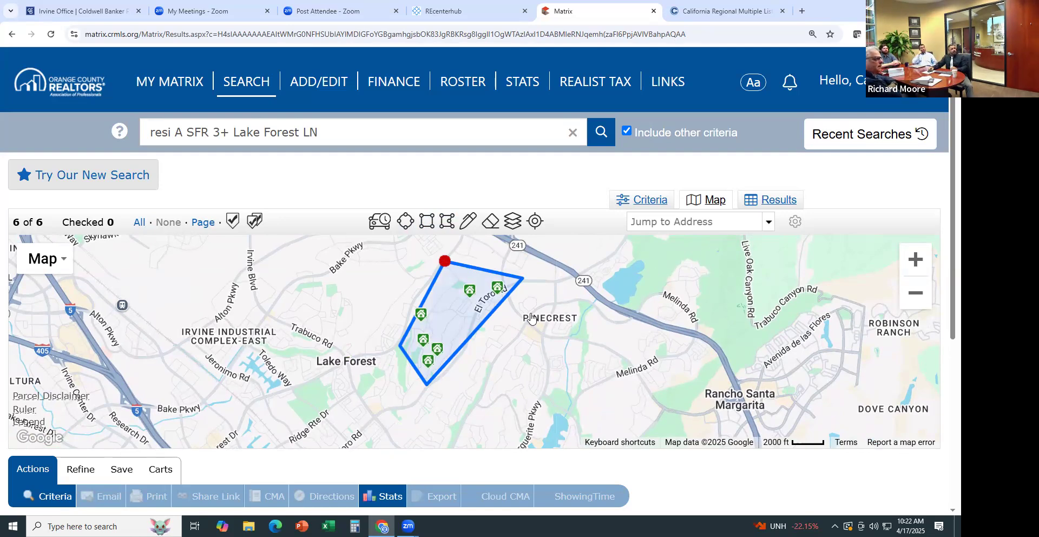
# Switch to the Results tab to list the 6 polygon-limited Lake Forest homes
pyautogui.click(779, 202)
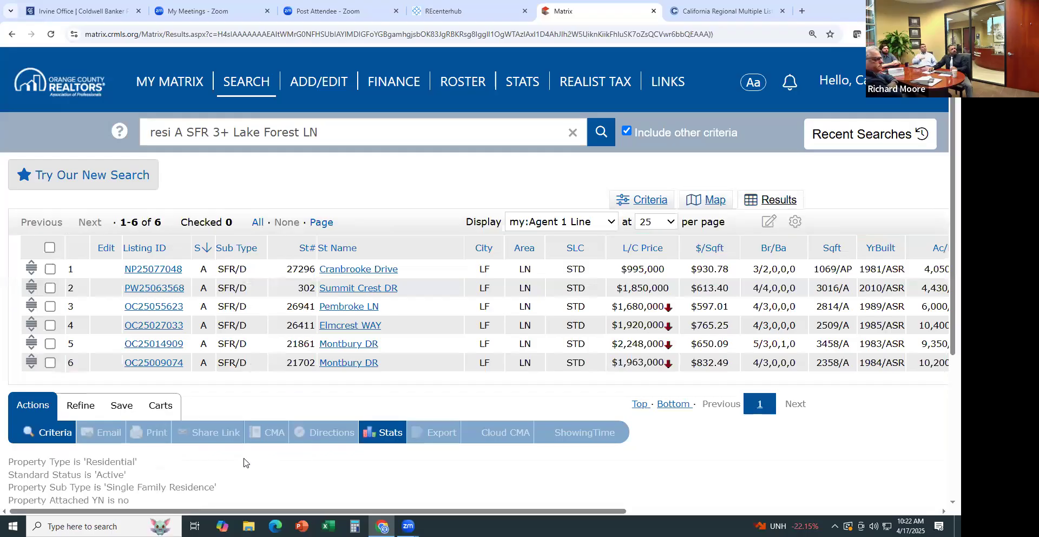
pyautogui.moveTo(160, 513); pyautogui.dragTo(203, 518)
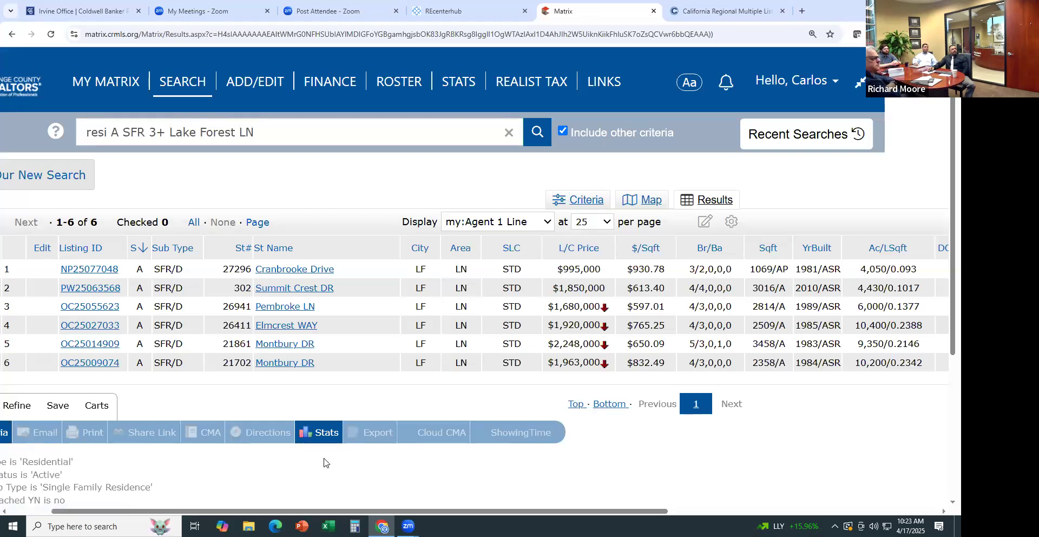
# Scroll the results table right to reveal the DOM/CDOM, V, PP and BAC columns
pyautogui.moveTo(294, 511); pyautogui.dragTo(376, 512)
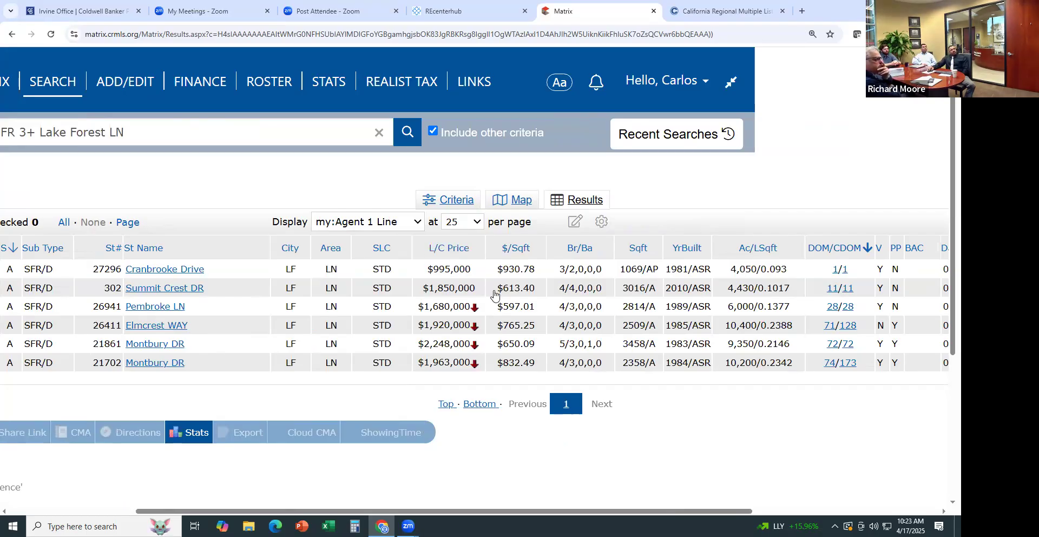
pyautogui.moveTo(474, 310)
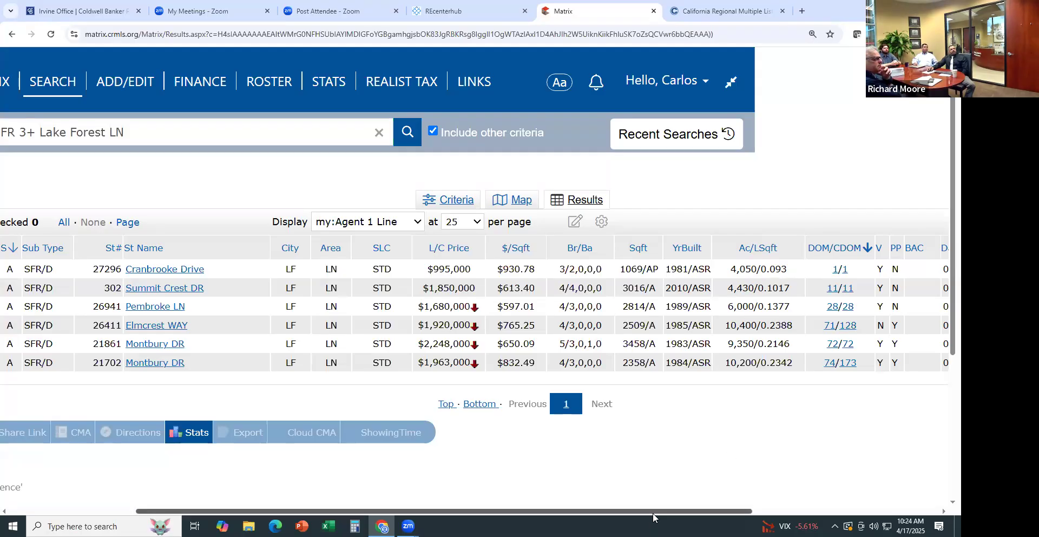
pyautogui.hscroll(3, 659, 513)
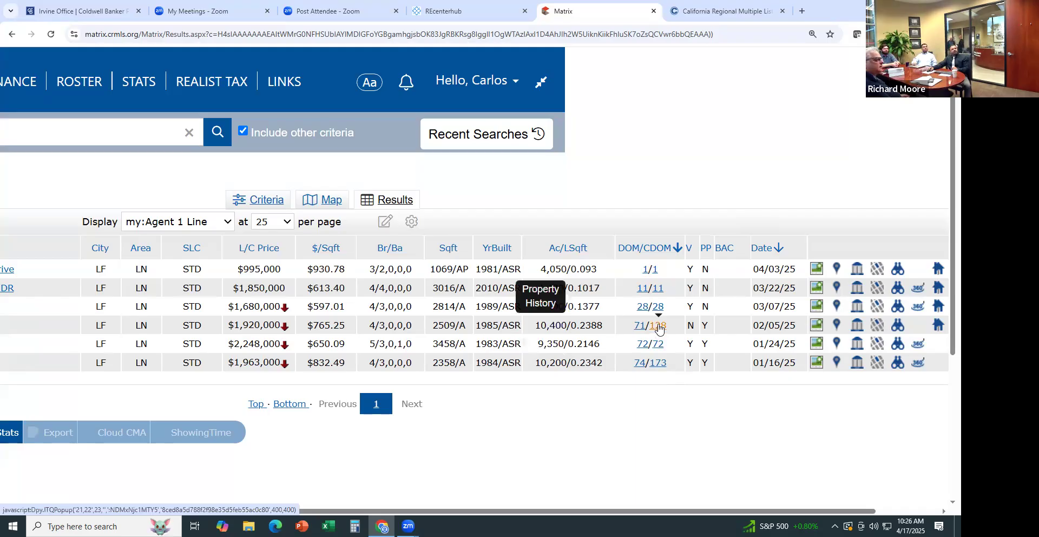
pyautogui.click(659, 327)
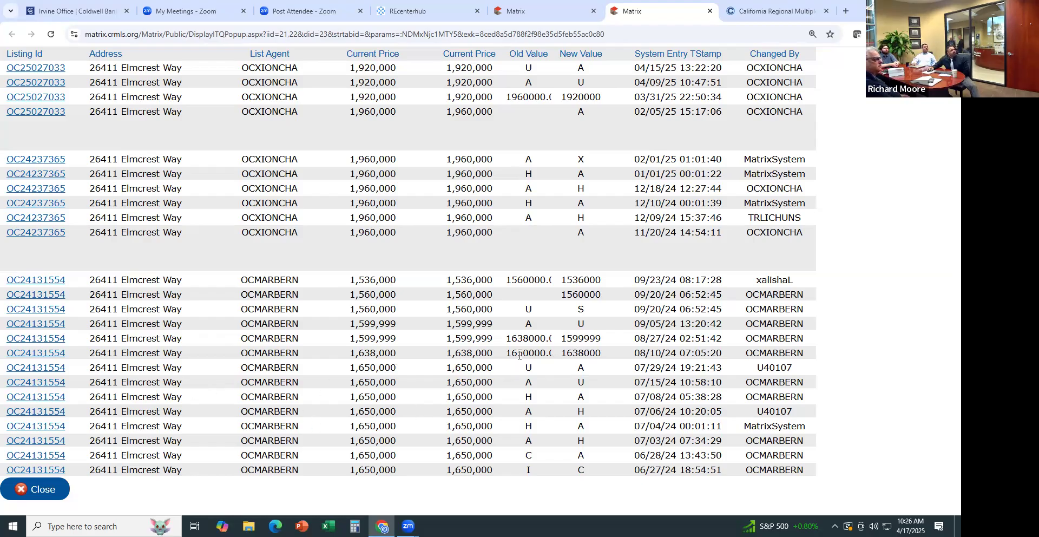
# Highlight the 2024 price cuts from 1,650,000 to 1,638,000 and to 1,599,999
pyautogui.moveTo(516, 355); pyautogui.dragTo(590, 353)
pyautogui.click(599, 351)
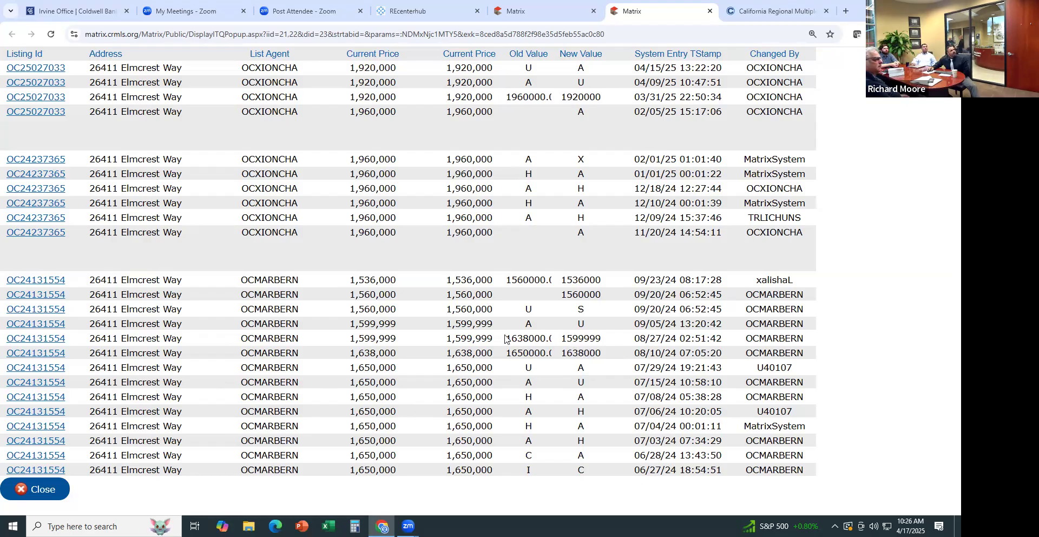
pyautogui.moveTo(524, 335); pyautogui.dragTo(664, 337)
pyautogui.click(552, 328)
# Highlight the U, S and A status changes from 09/05/24 through 11/20/24
pyautogui.moveTo(572, 323); pyautogui.dragTo(627, 324)
pyautogui.doubleClick(528, 309)
pyautogui.doubleClick(662, 309)
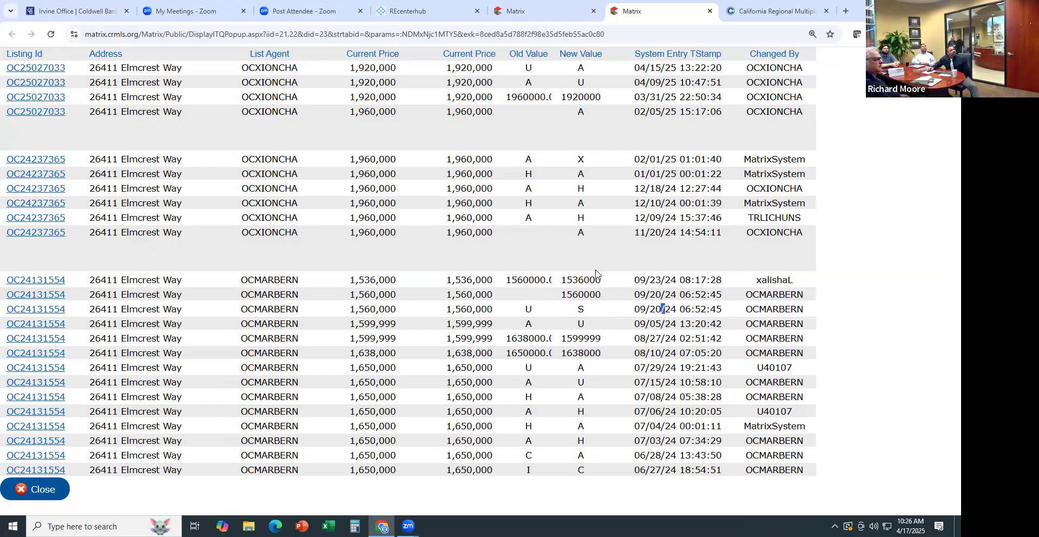
pyautogui.click(581, 233)
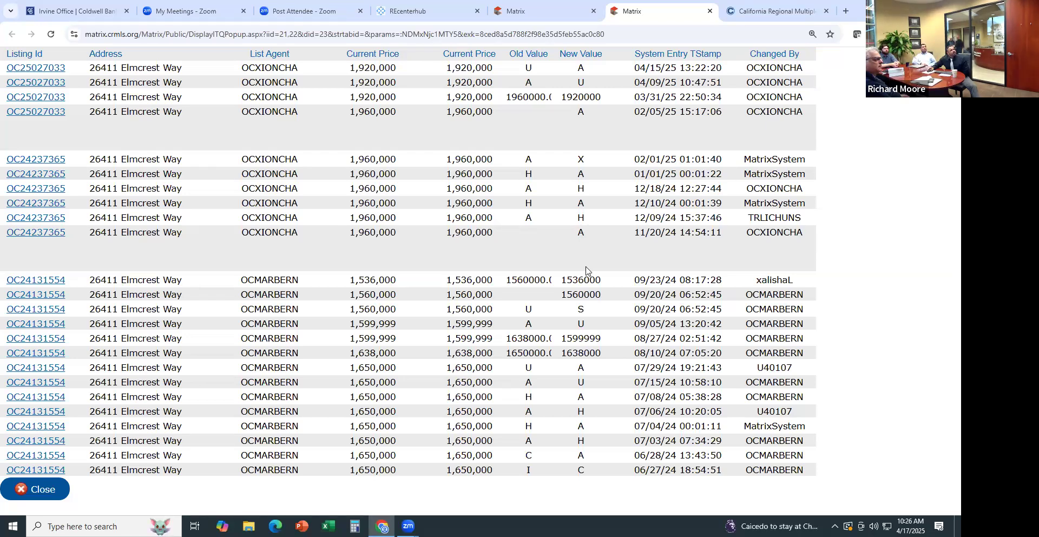
pyautogui.doubleClick(579, 232)
pyautogui.moveTo(635, 230); pyautogui.dragTo(725, 238)
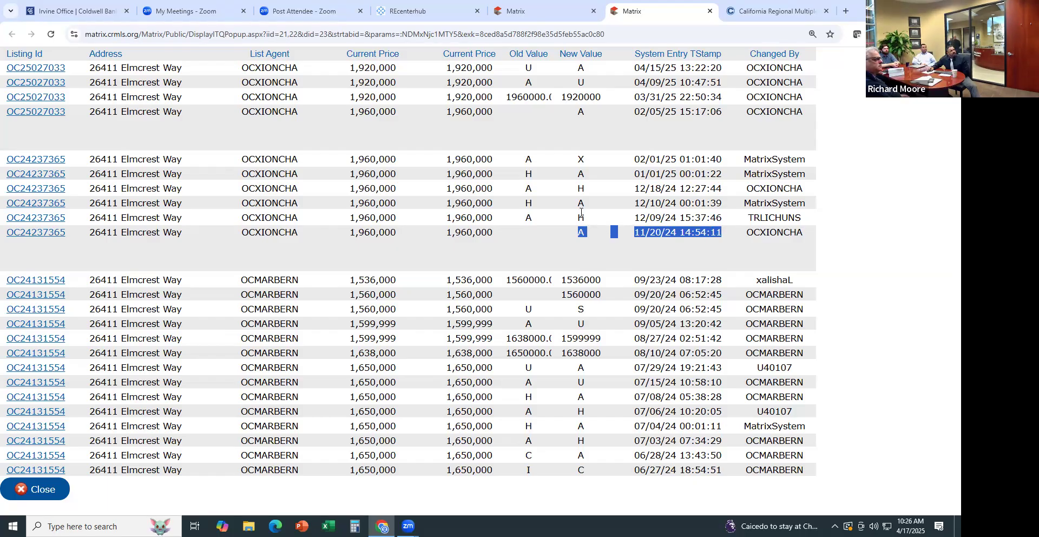
pyautogui.moveTo(580, 214); pyautogui.dragTo(592, 216)
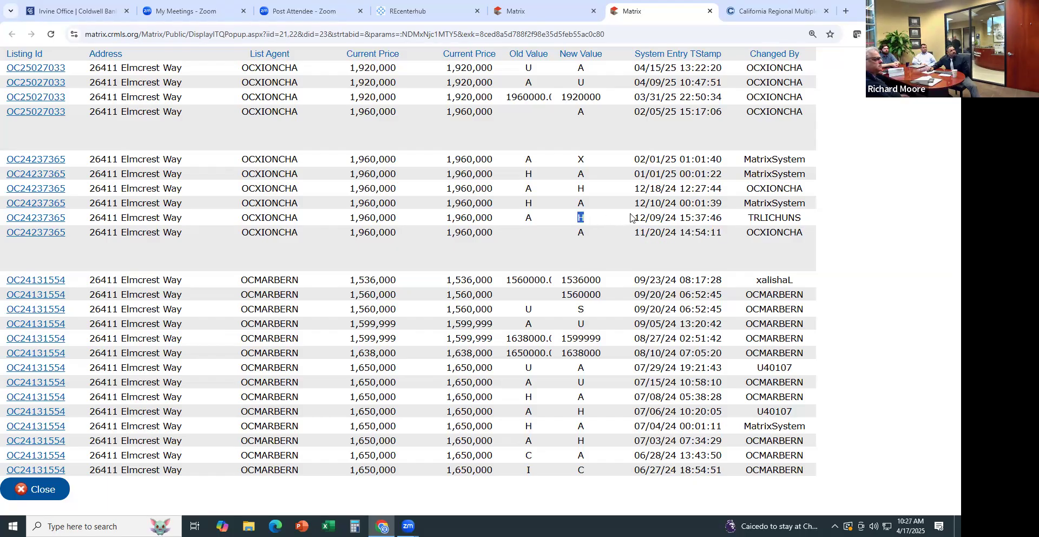
pyautogui.doubleClick(581, 203)
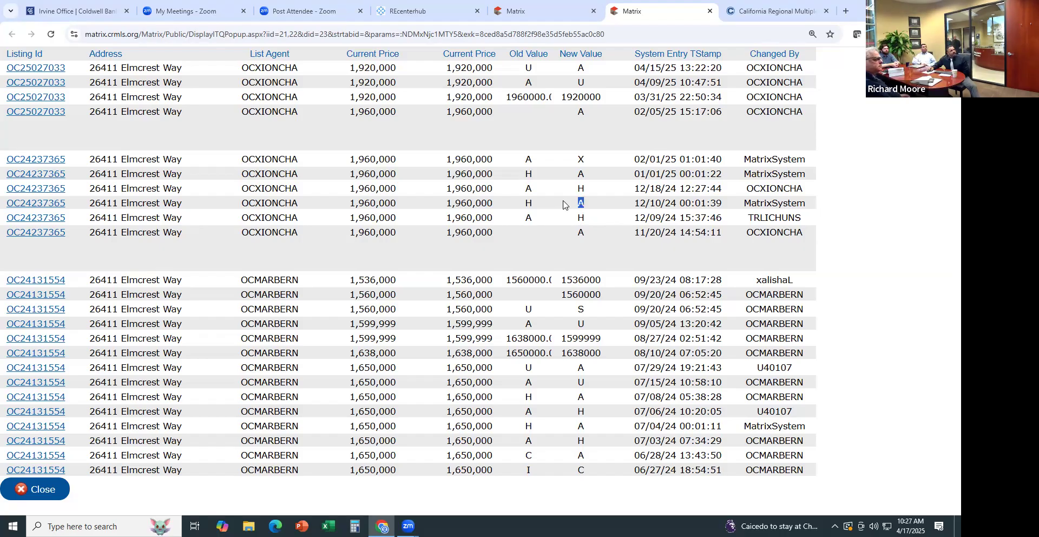
pyautogui.doubleClick(580, 188)
pyautogui.click(579, 171)
pyautogui.doubleClick(580, 160)
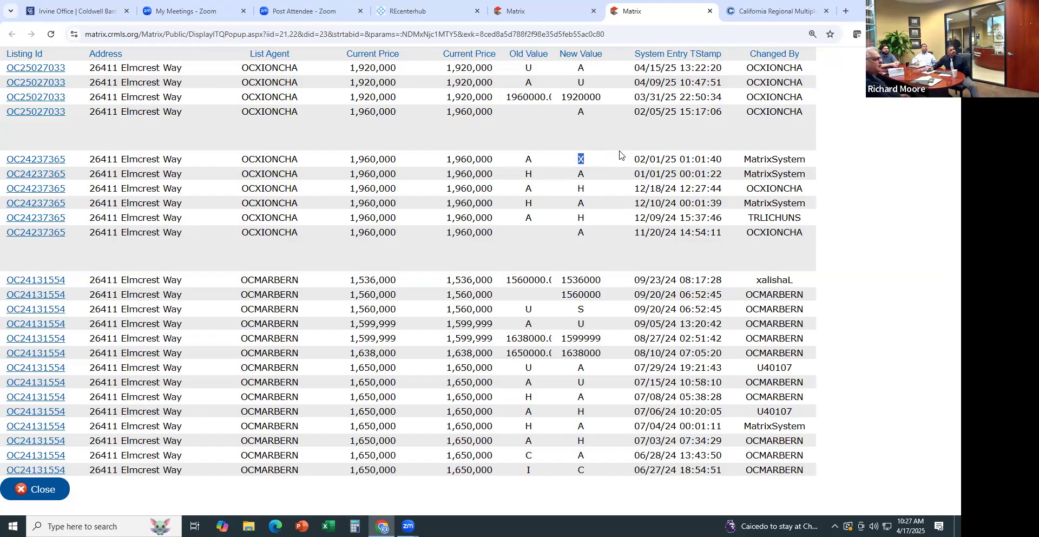
pyautogui.doubleClick(579, 113)
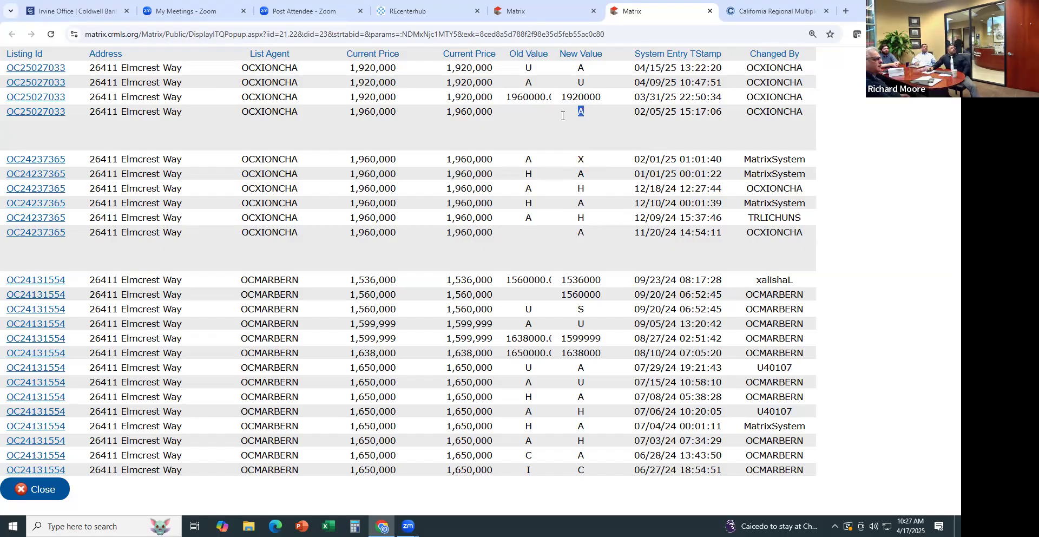
pyautogui.doubleClick(259, 159)
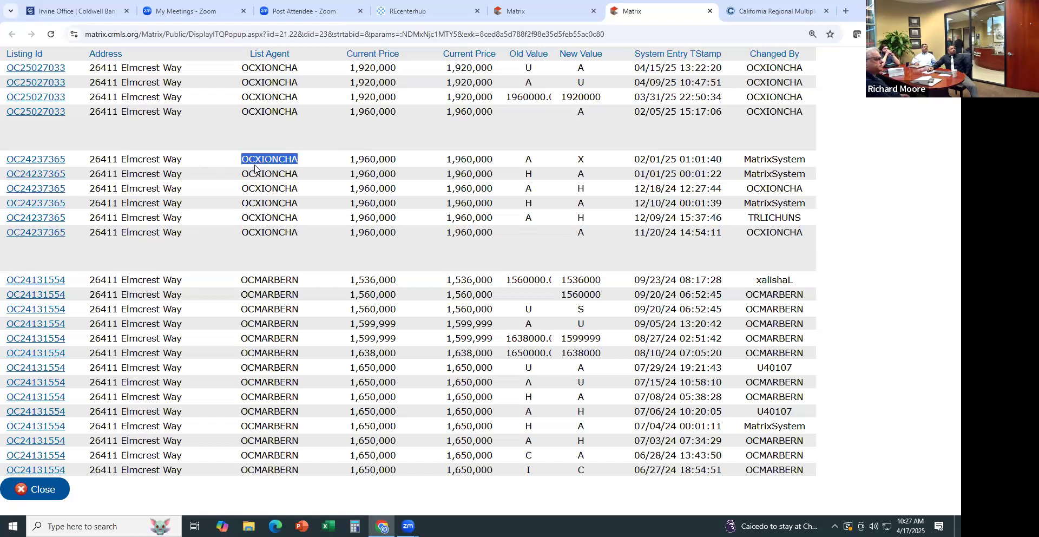
pyautogui.doubleClick(271, 112)
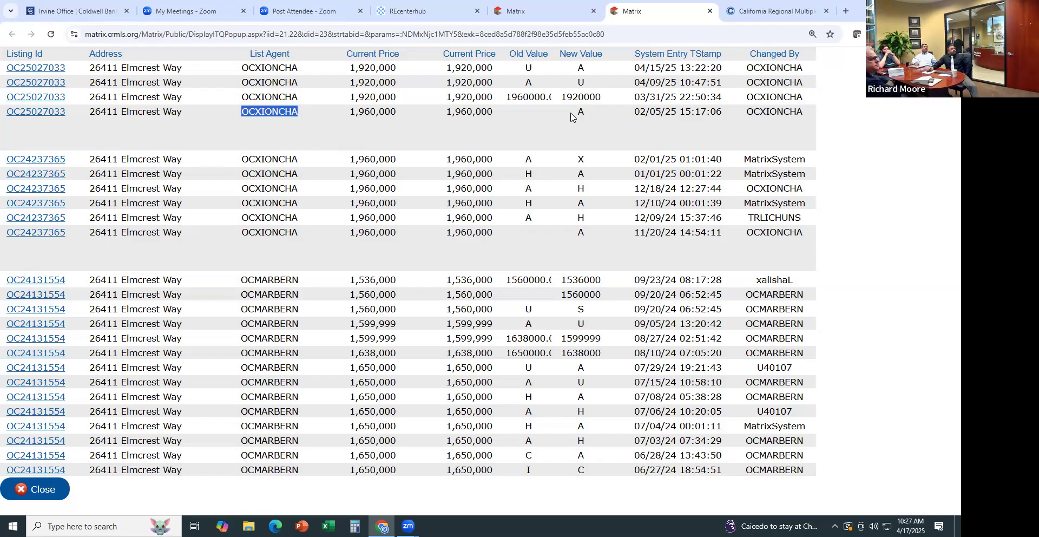
pyautogui.moveTo(516, 97); pyautogui.dragTo(529, 96)
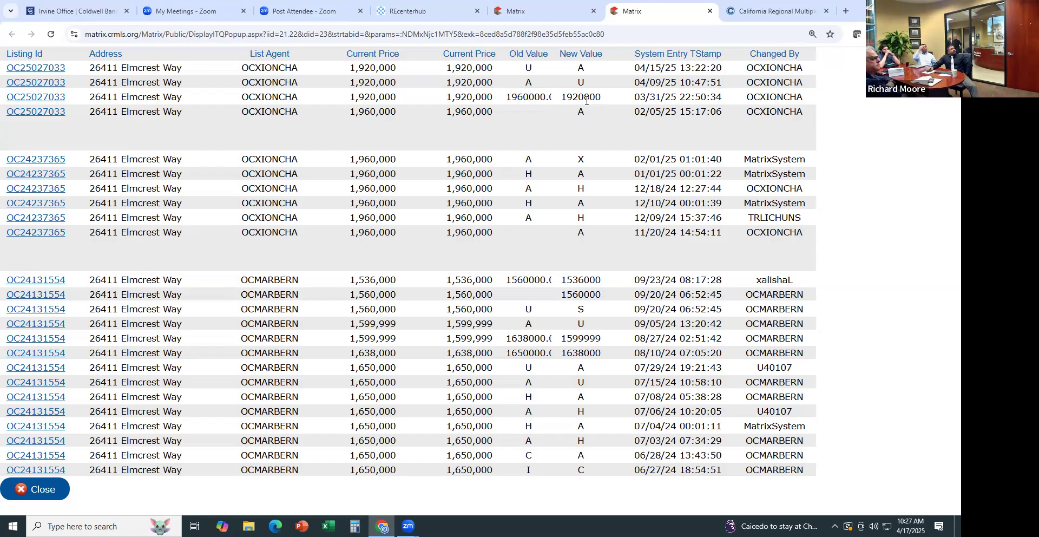
pyautogui.doubleClick(586, 99)
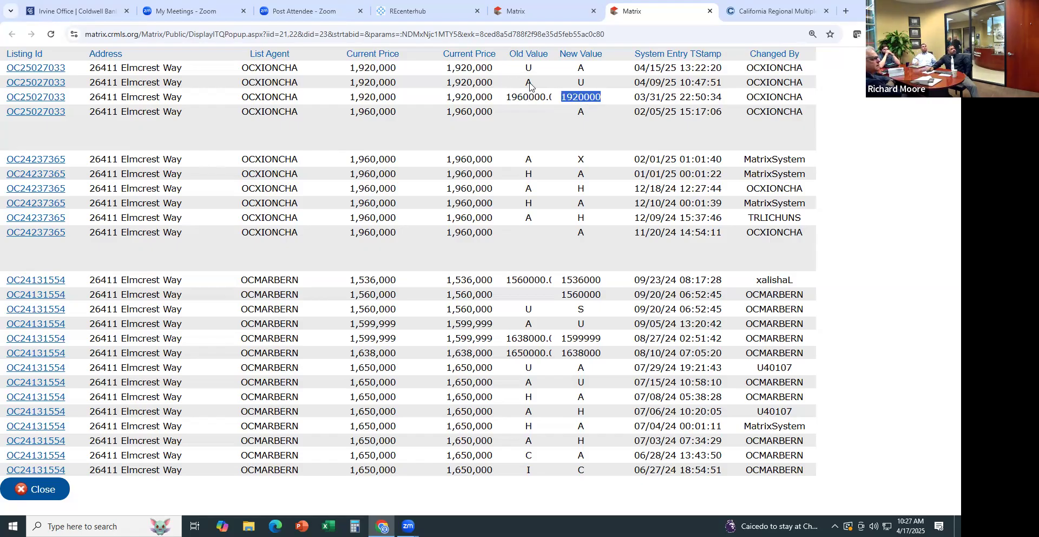
pyautogui.click(568, 85)
pyautogui.doubleClick(582, 81)
pyautogui.doubleClick(582, 68)
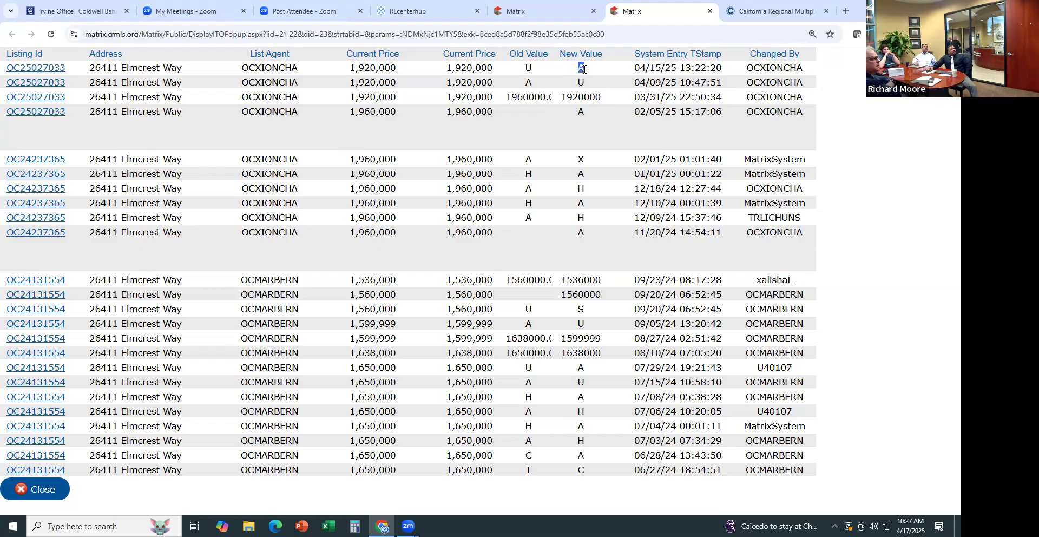
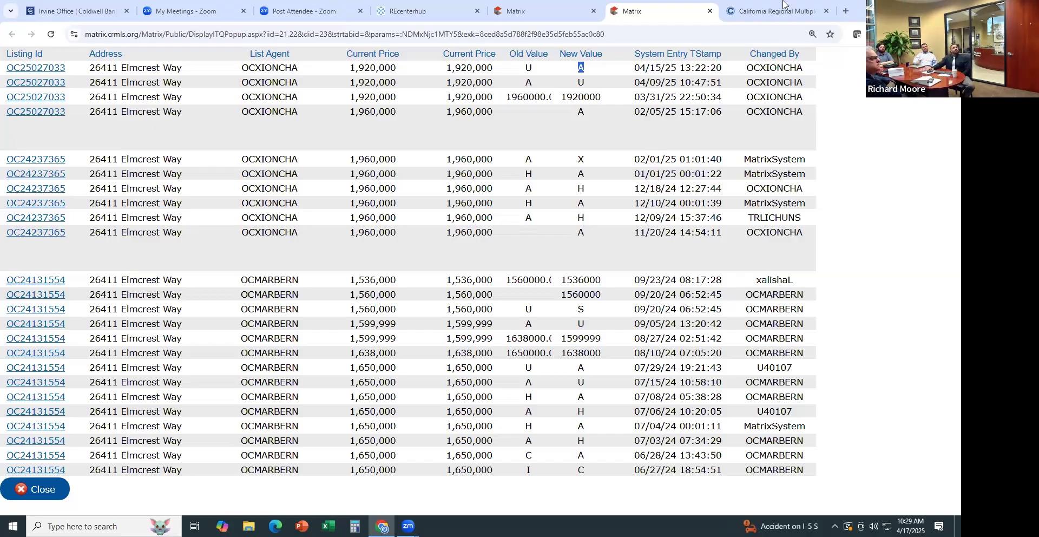
# Close the price-history tab to return to the Lake Forest search results
pyautogui.click(709, 10)
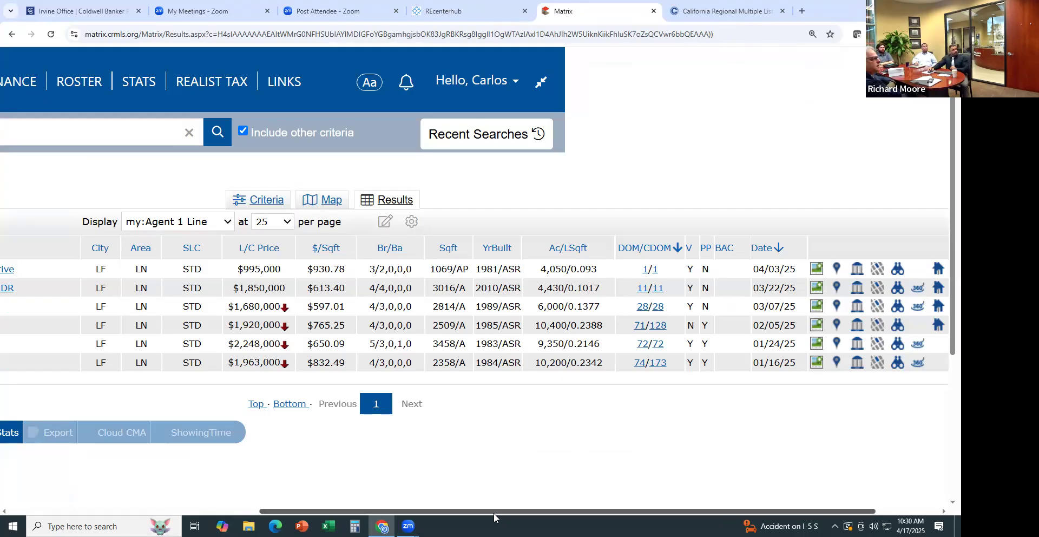
pyautogui.moveTo(476, 516)
pyautogui.mouseDown()
pyautogui.moveTo(452, 514)
pyautogui.moveTo(563, 513)
pyautogui.moveTo(472, 513)
pyautogui.mouseUp()
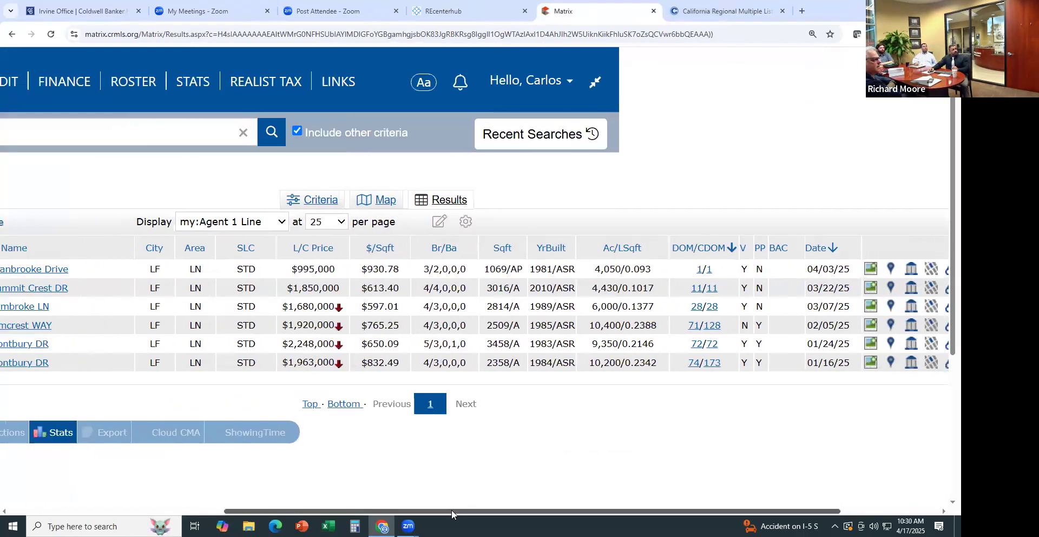
pyautogui.hscroll(-6, 451, 514)
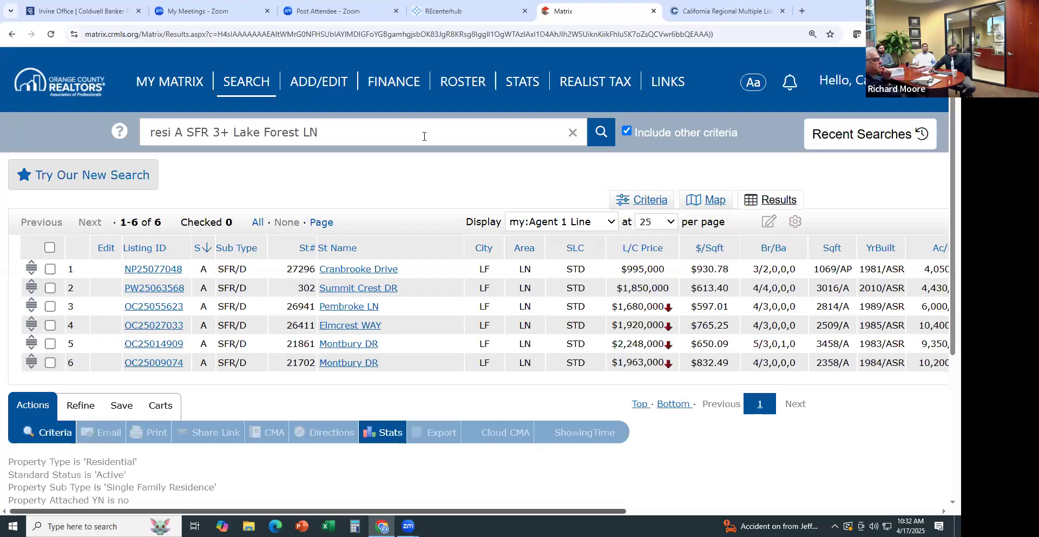
# Open the 360 Property View for NP25077048, point out its details, and enlarge the first photo
pyautogui.click(158, 275)
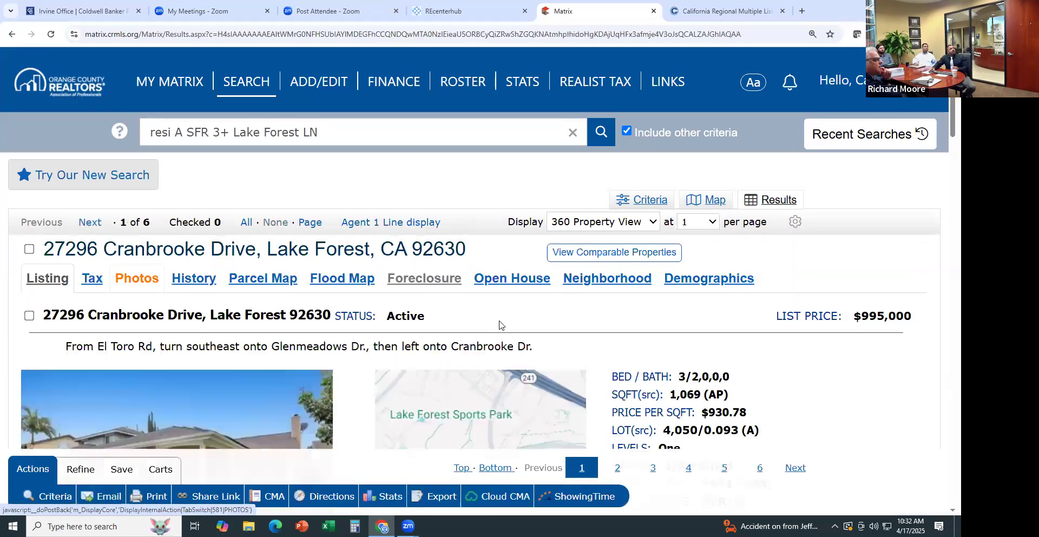
pyautogui.scroll(-1, 519, 319)
pyautogui.scroll(-2, 530, 317)
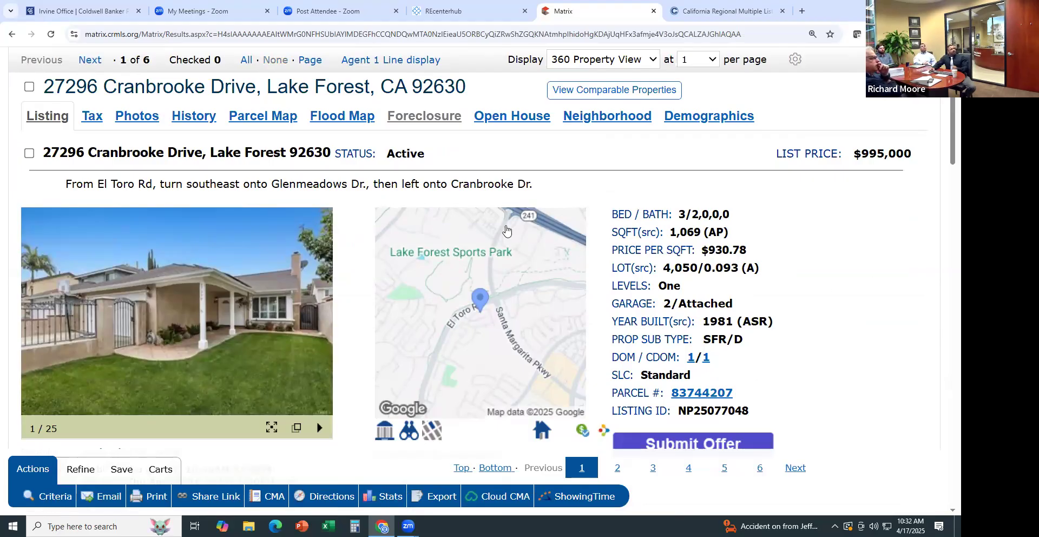
pyautogui.moveTo(647, 214); pyautogui.dragTo(764, 411)
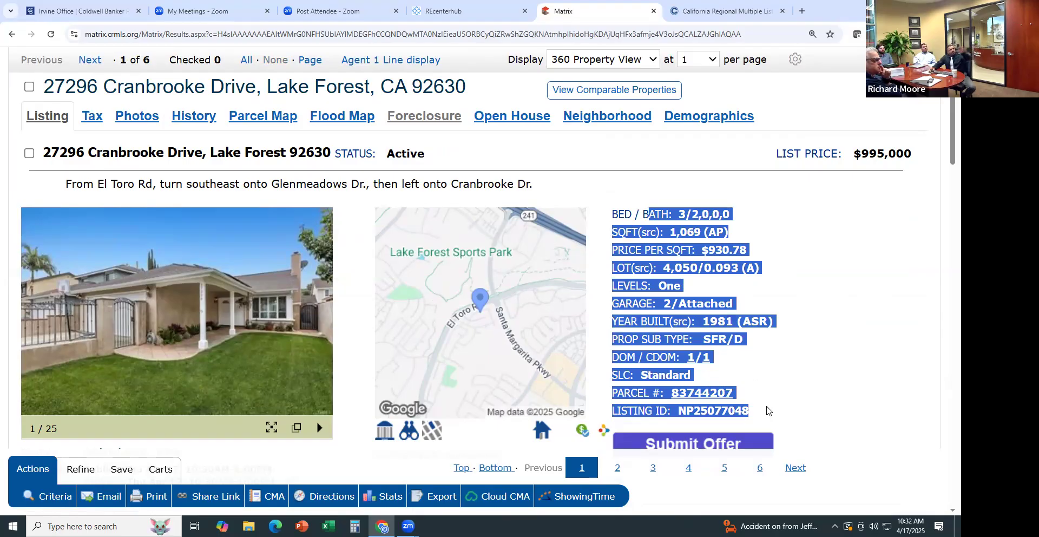
pyautogui.click(821, 295)
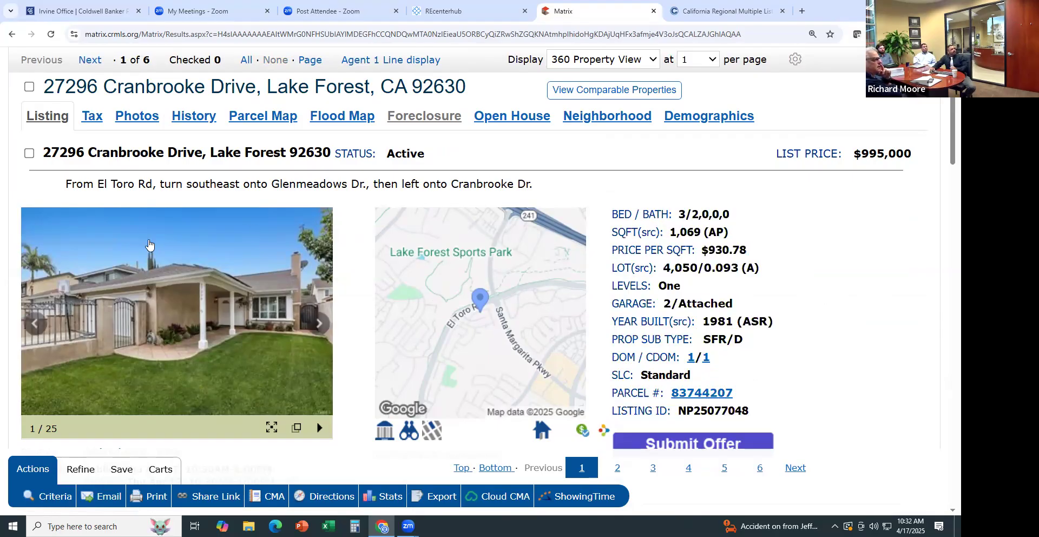
pyautogui.click(149, 245)
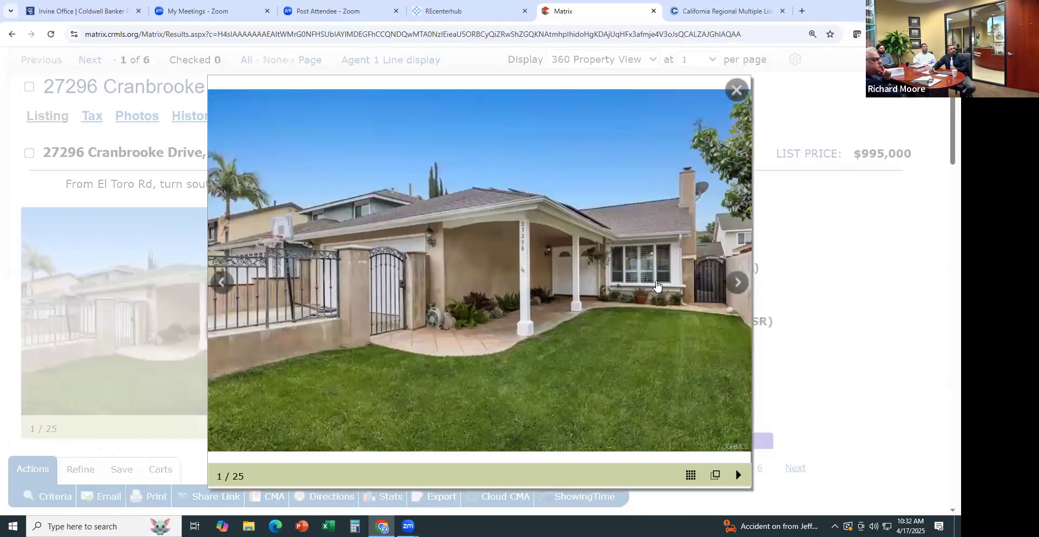
# Page forward through four enlarged Cranbrooke Drive photos, then close the lightbox
pyautogui.click(736, 282)
pyautogui.click(735, 282)
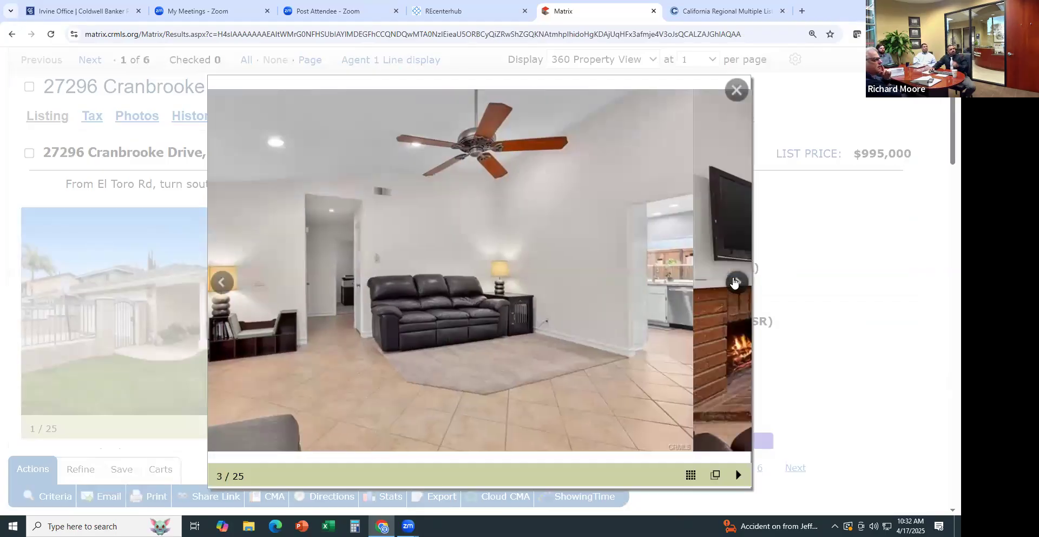
pyautogui.click(733, 281)
pyautogui.click(734, 282)
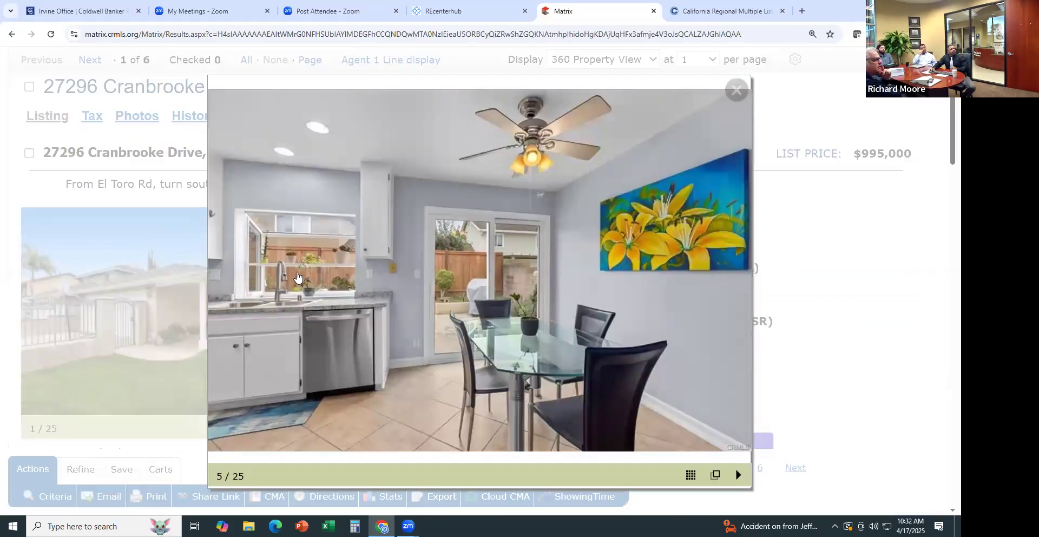
pyautogui.click(735, 89)
# Advance the carousel to the dining-room photo, 4 of 25, and view it enlarged and in the thumbnail grid
pyautogui.click(324, 323)
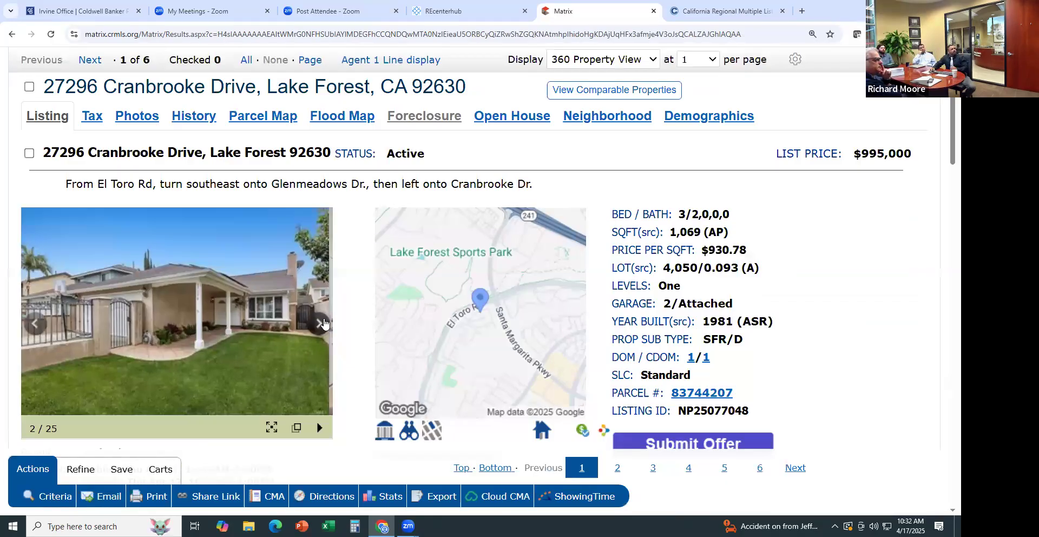
pyautogui.click(324, 323)
pyautogui.click(323, 323)
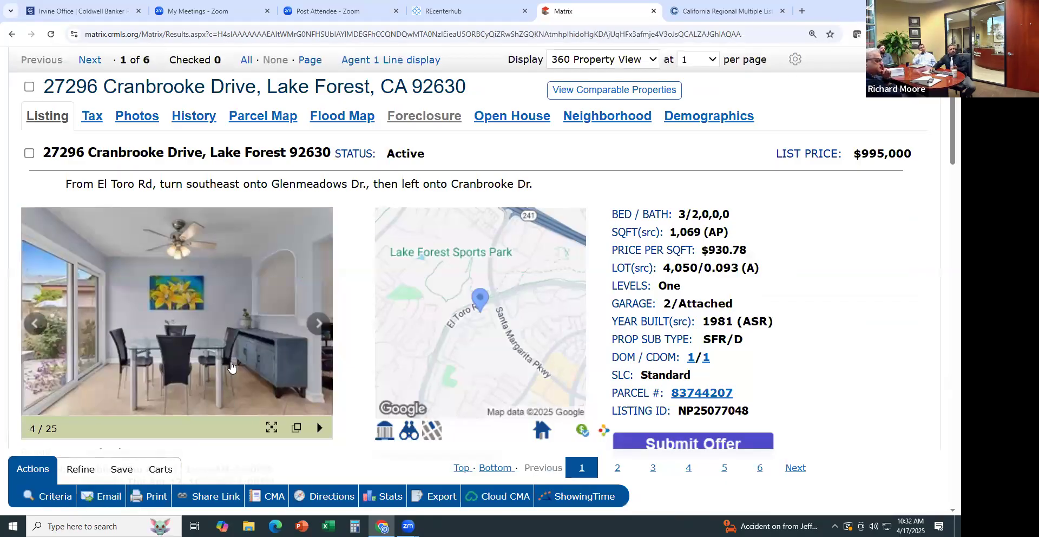
pyautogui.click(231, 367)
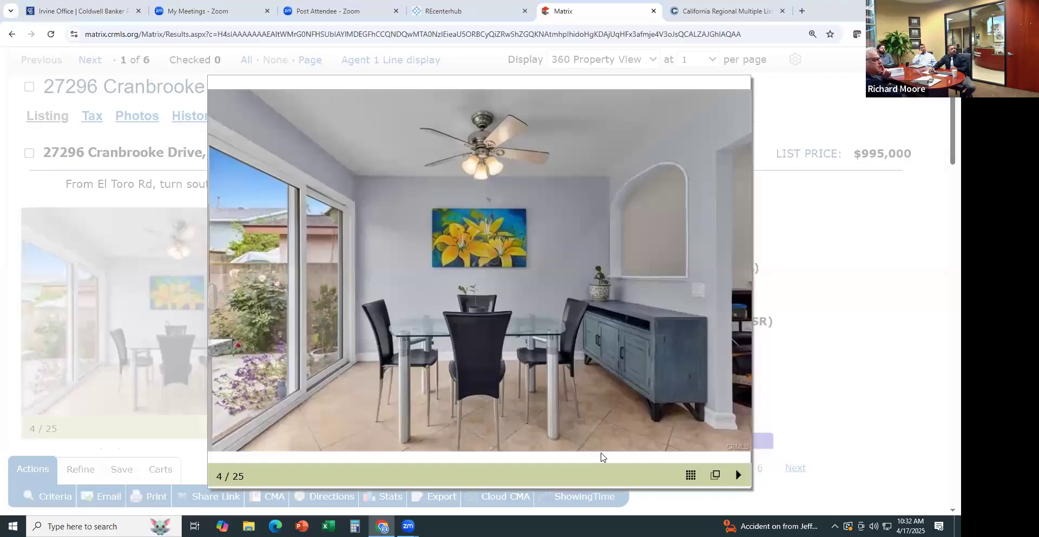
pyautogui.click(690, 475)
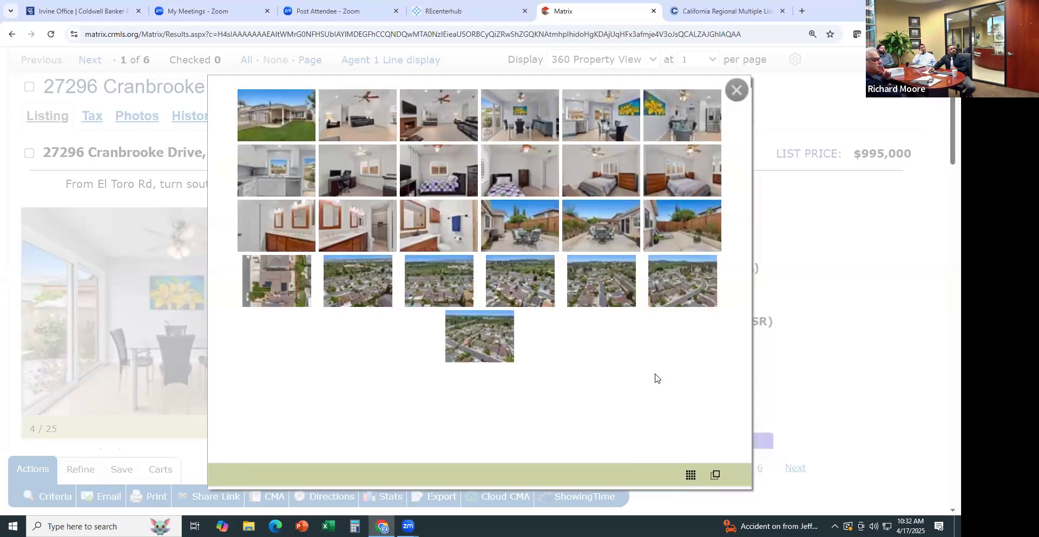
pyautogui.click(689, 475)
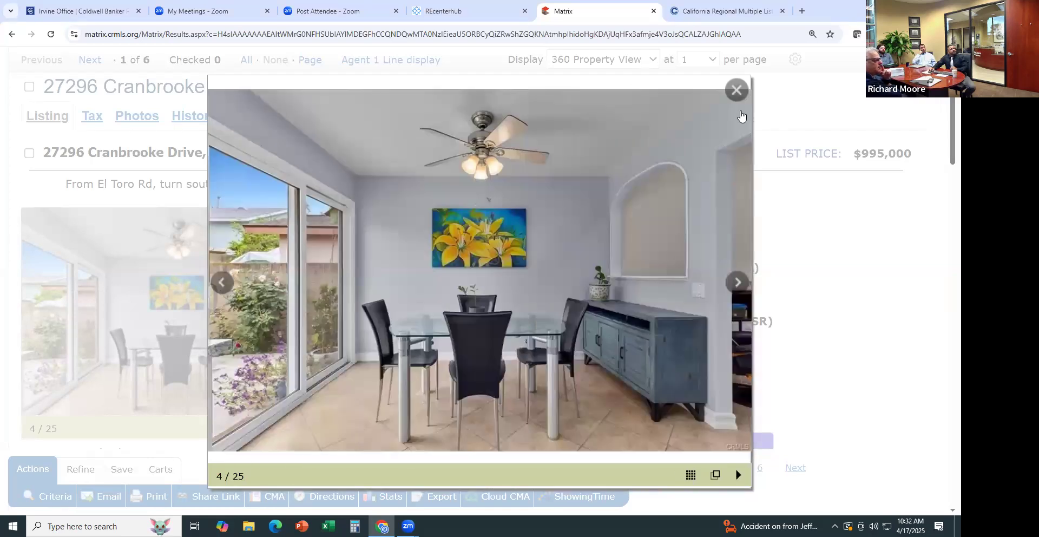
pyautogui.click(737, 91)
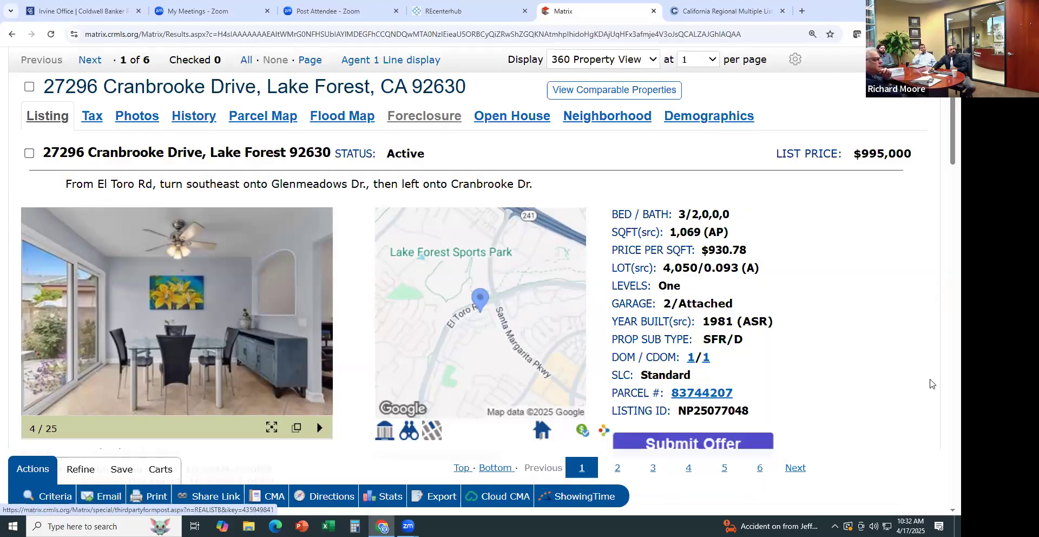
pyautogui.scroll(-1, 496, 344)
pyautogui.scroll(-2, 226, 282)
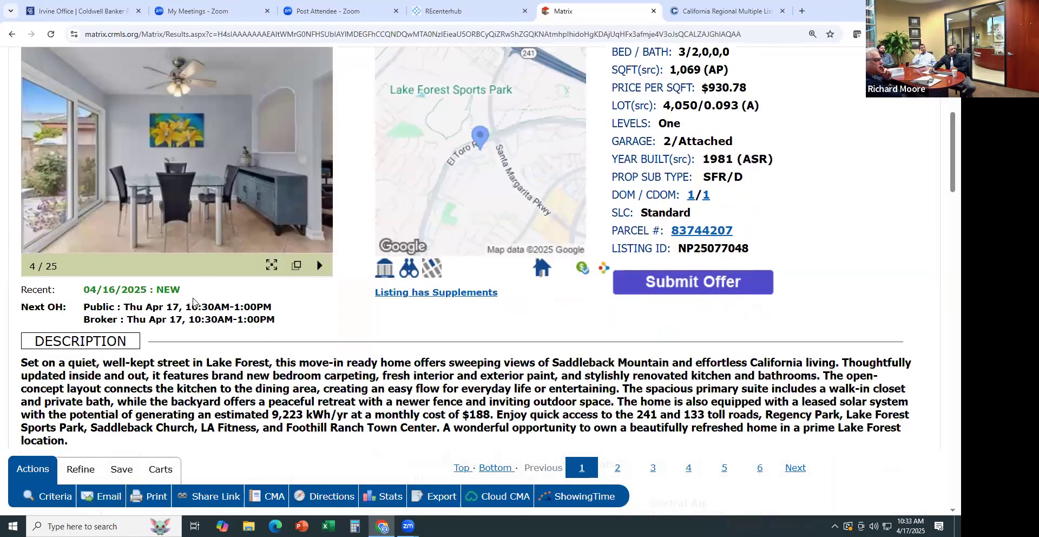
pyautogui.moveTo(86, 308); pyautogui.dragTo(277, 322)
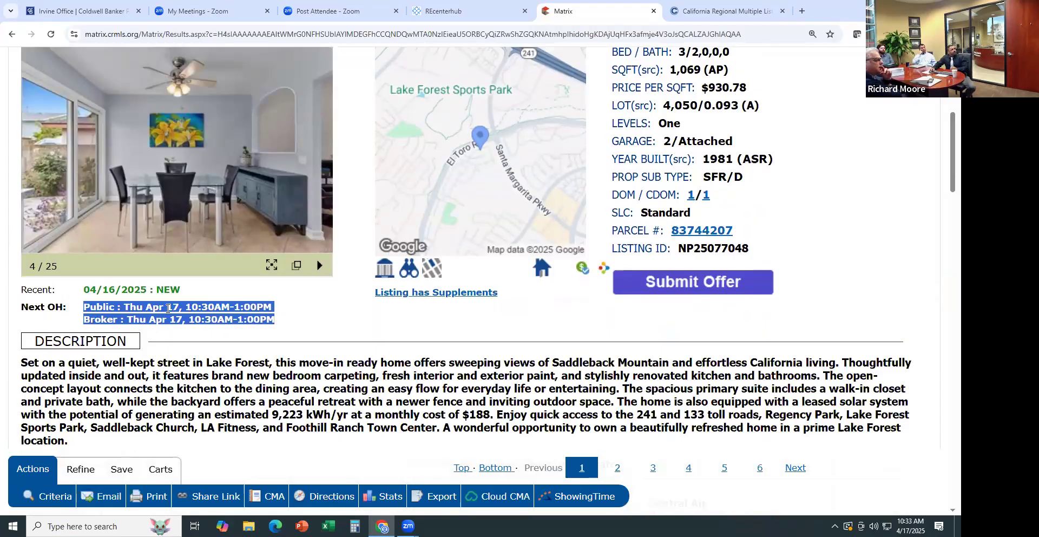
pyautogui.click(168, 306)
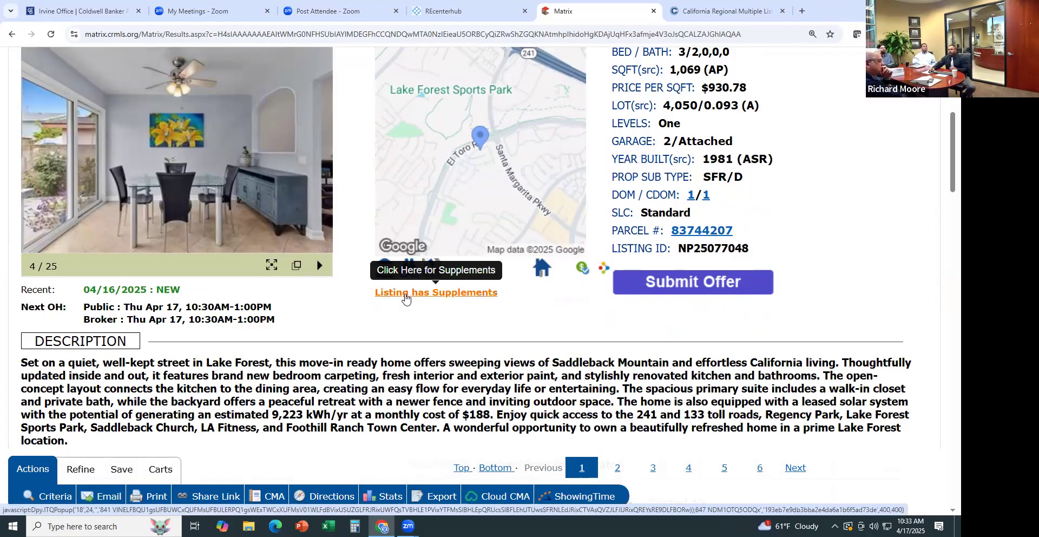
pyautogui.click(405, 295)
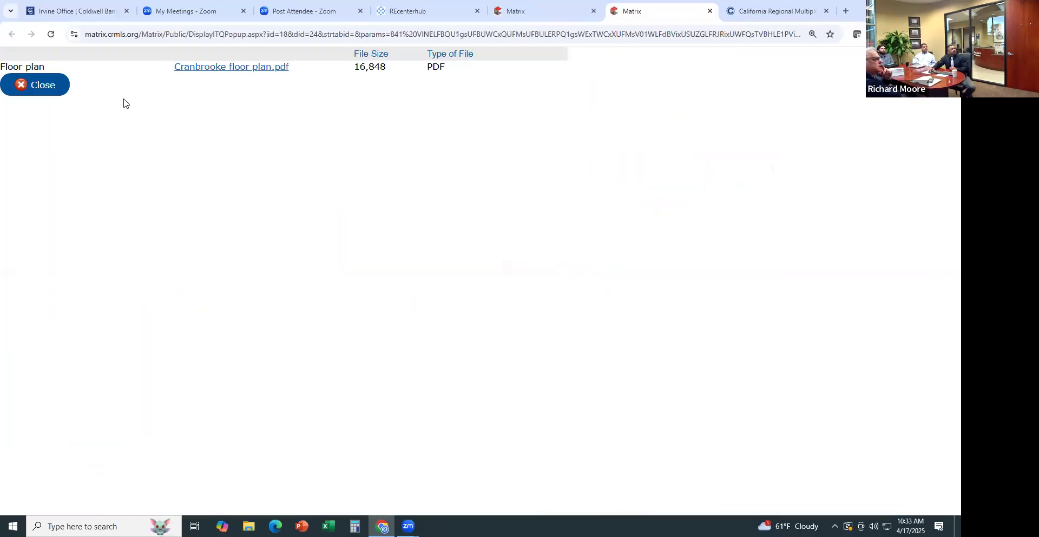
pyautogui.click(278, 79)
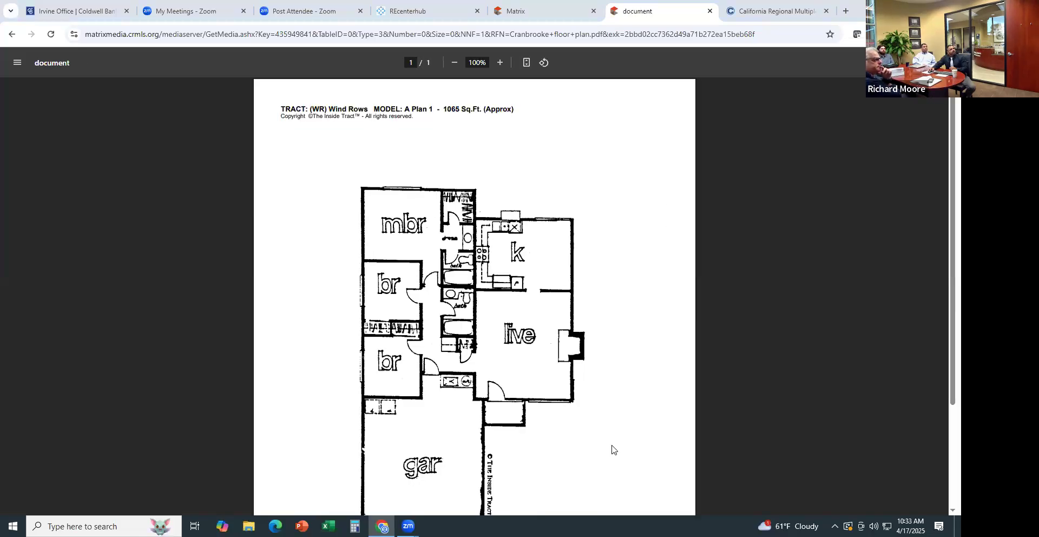
pyautogui.click(709, 11)
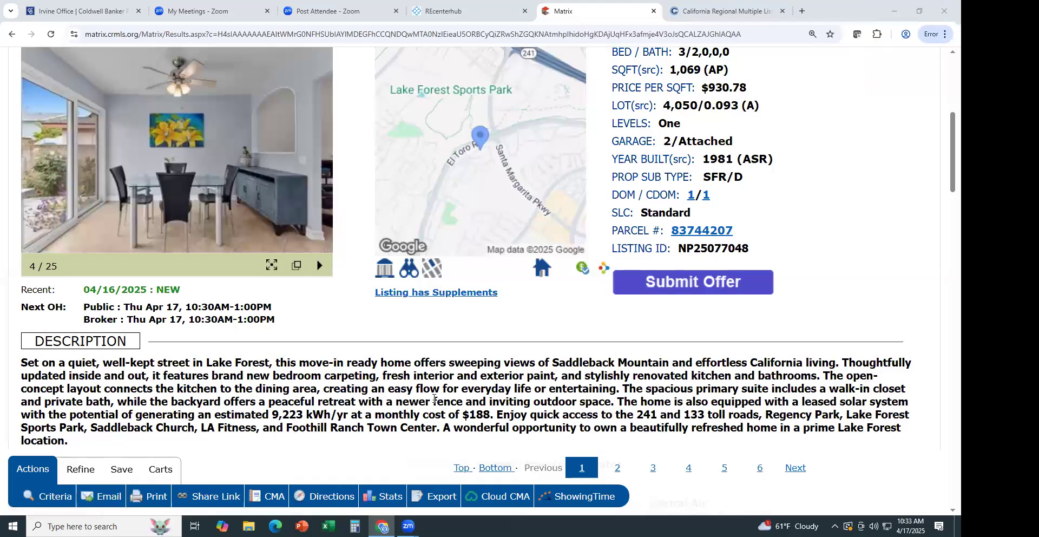
# Scroll to the listing's Description section and highlight the full paragraph
pyautogui.scroll(-1, 434, 390)
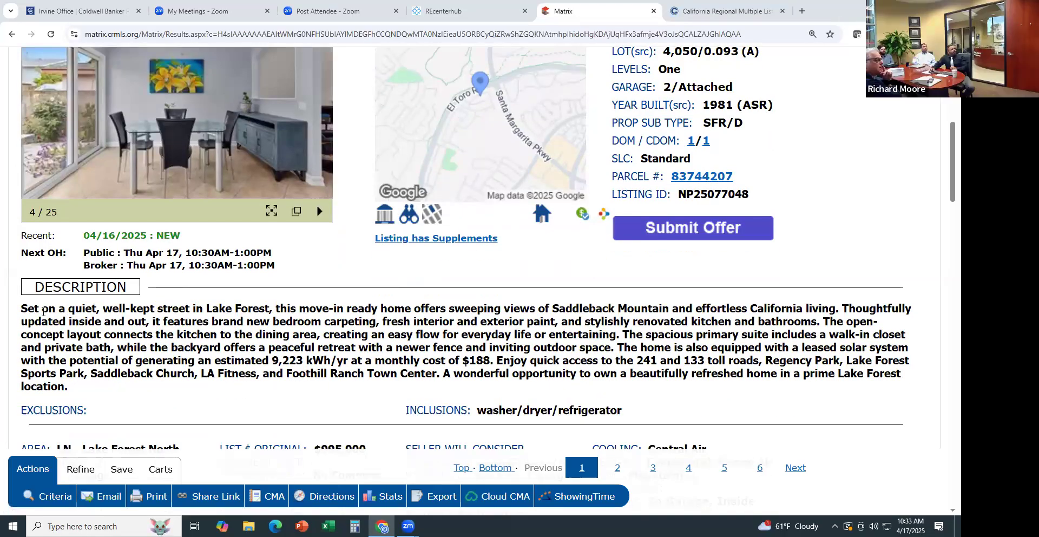
pyautogui.moveTo(22, 307); pyautogui.dragTo(81, 392)
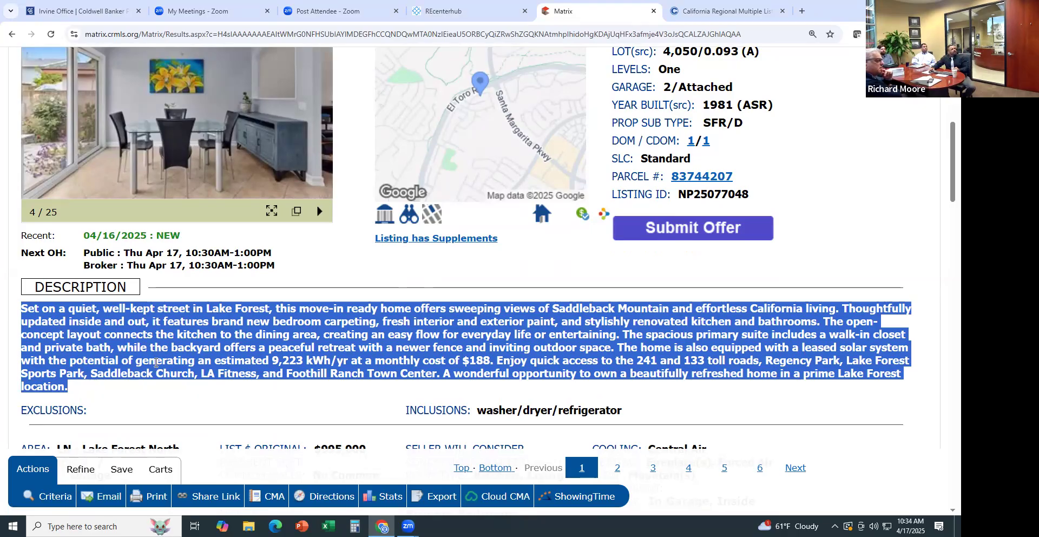
pyautogui.click(154, 358)
# Point out the Lake Forest North area, No Common Walls and Driveway parking values
pyautogui.scroll(-3, 154, 358)
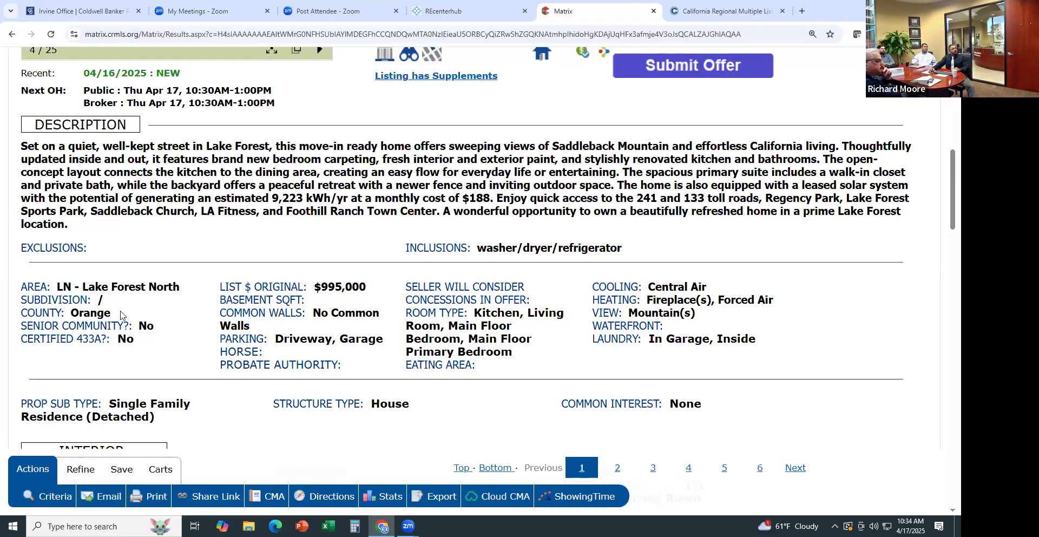
pyautogui.moveTo(101, 286); pyautogui.dragTo(167, 287)
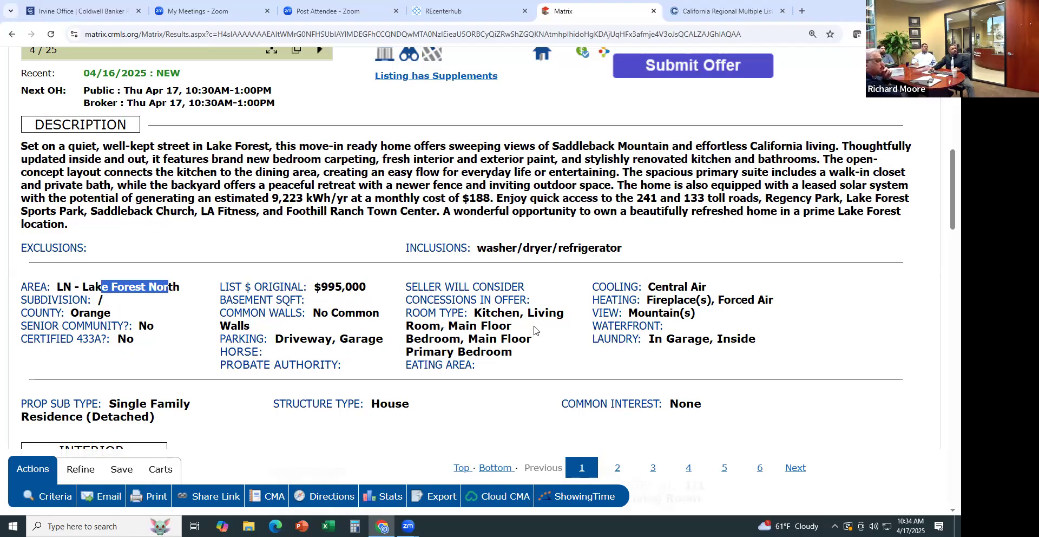
pyautogui.scroll(-1, 534, 340)
pyautogui.click(497, 265)
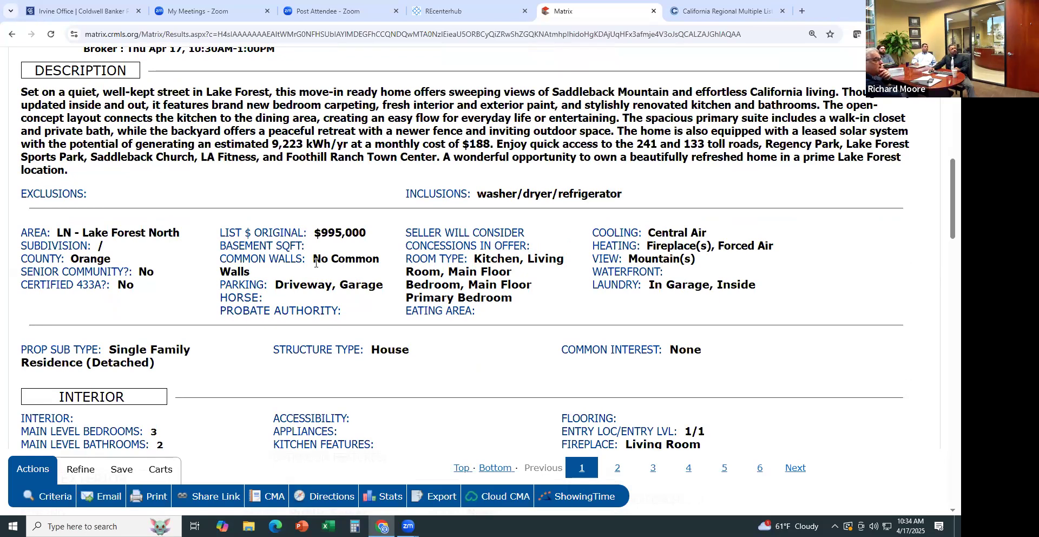
pyautogui.moveTo(321, 258); pyautogui.dragTo(314, 279)
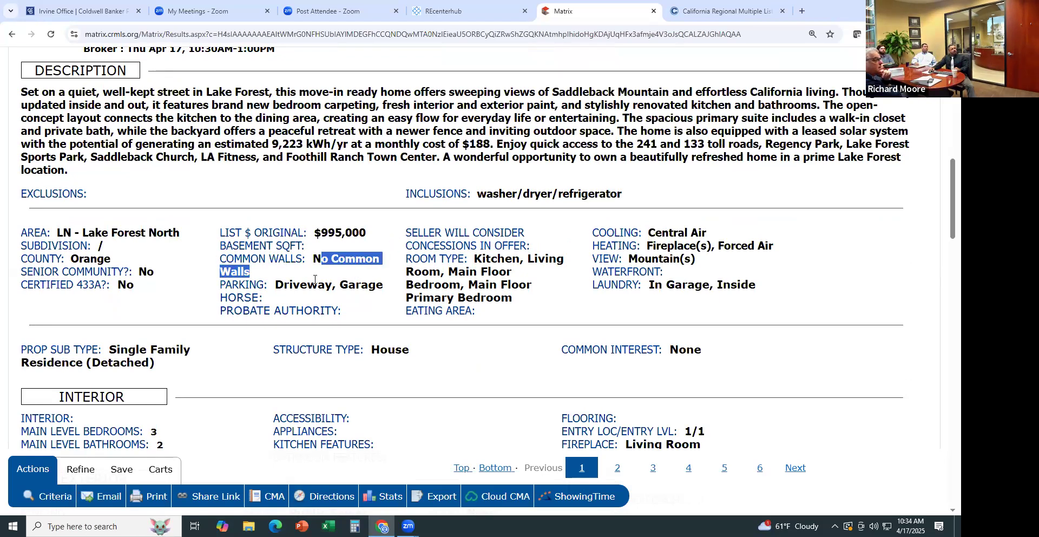
pyautogui.doubleClick(312, 285)
pyautogui.click(520, 279)
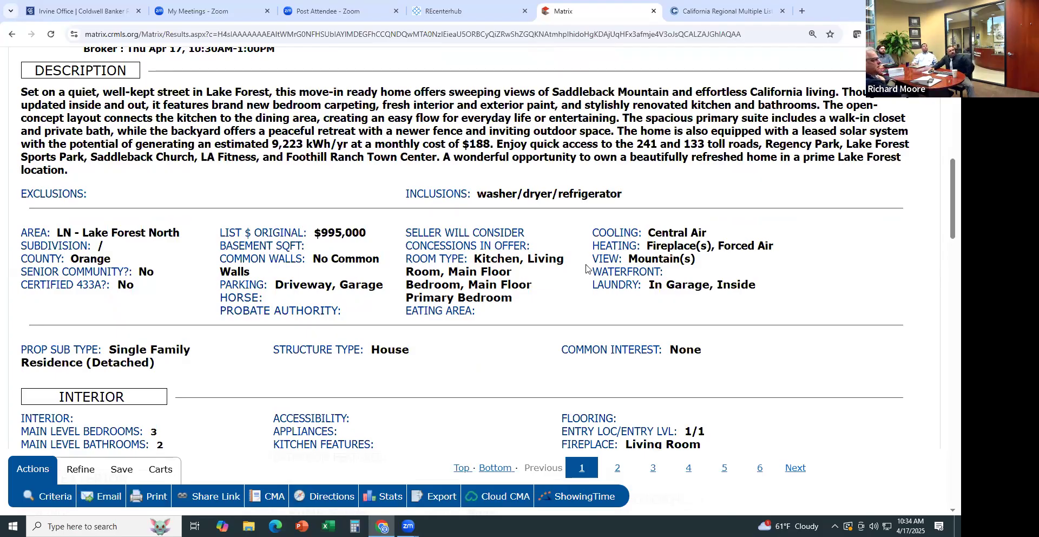
# Scroll down the listing details and point out the $0 HOA fee
pyautogui.scroll(-1, 584, 265)
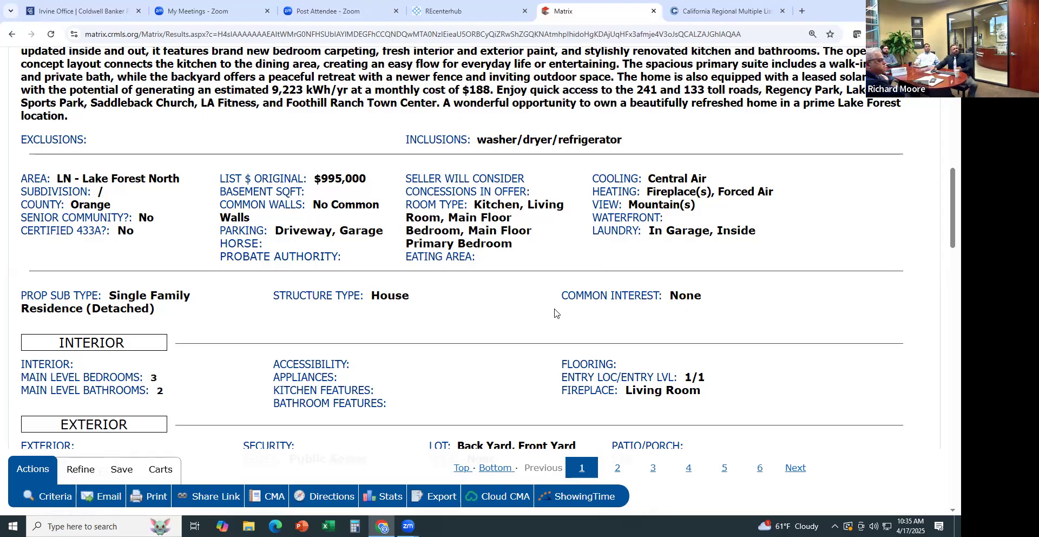
pyautogui.scroll(-1, 552, 312)
pyautogui.scroll(-2, 553, 312)
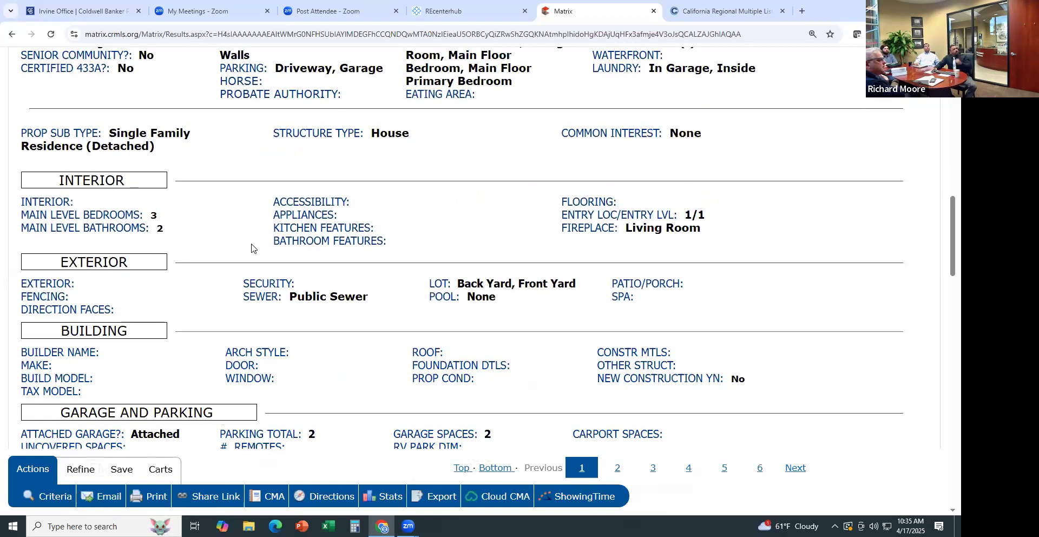
pyautogui.scroll(-2, 254, 248)
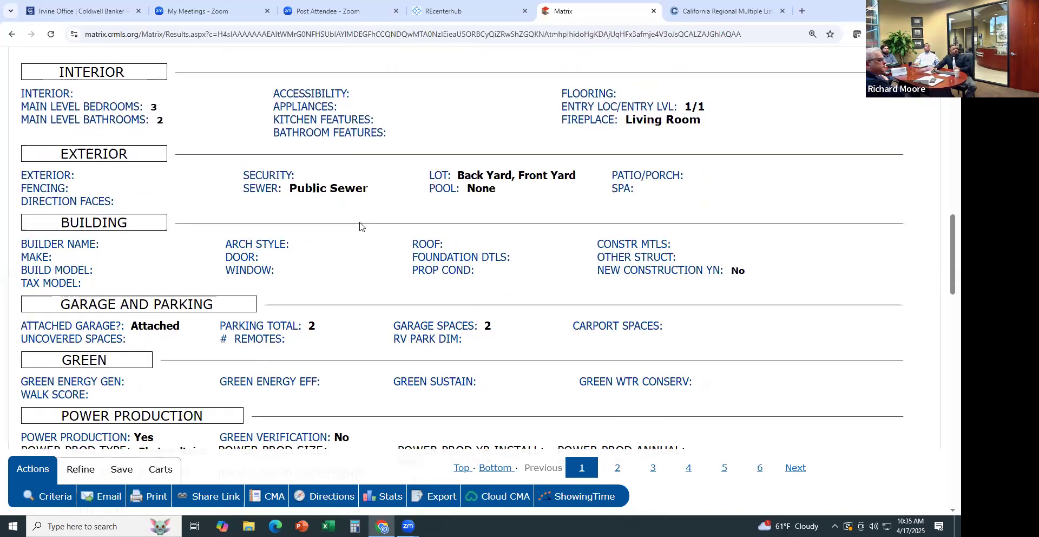
pyautogui.scroll(-3, 358, 226)
pyautogui.scroll(-3, 360, 226)
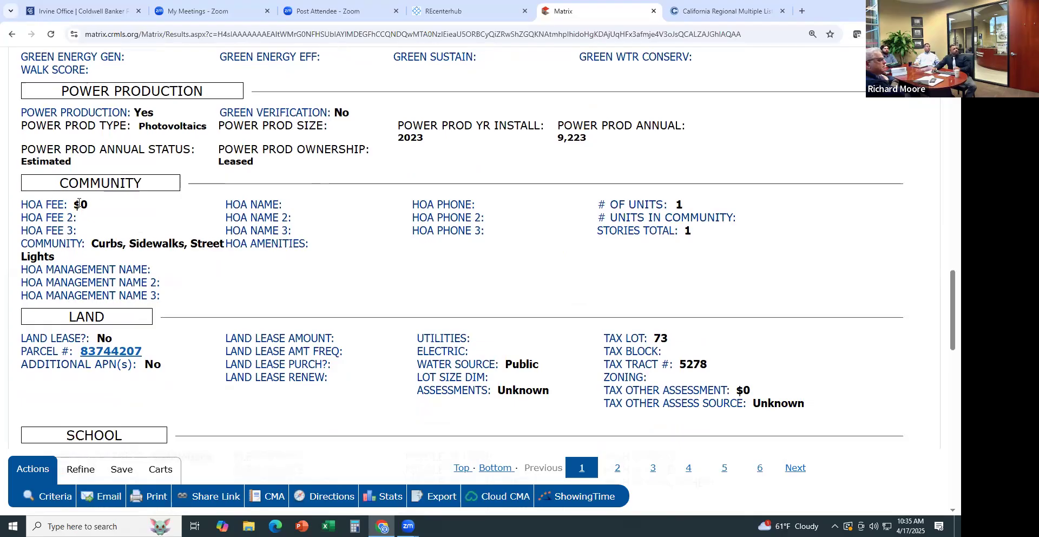
pyautogui.moveTo(78, 205); pyautogui.dragTo(84, 204)
pyautogui.click(339, 207)
# Highlight the Saddleback school district and the CONTINGENCY label
pyautogui.scroll(-1, 248, 313)
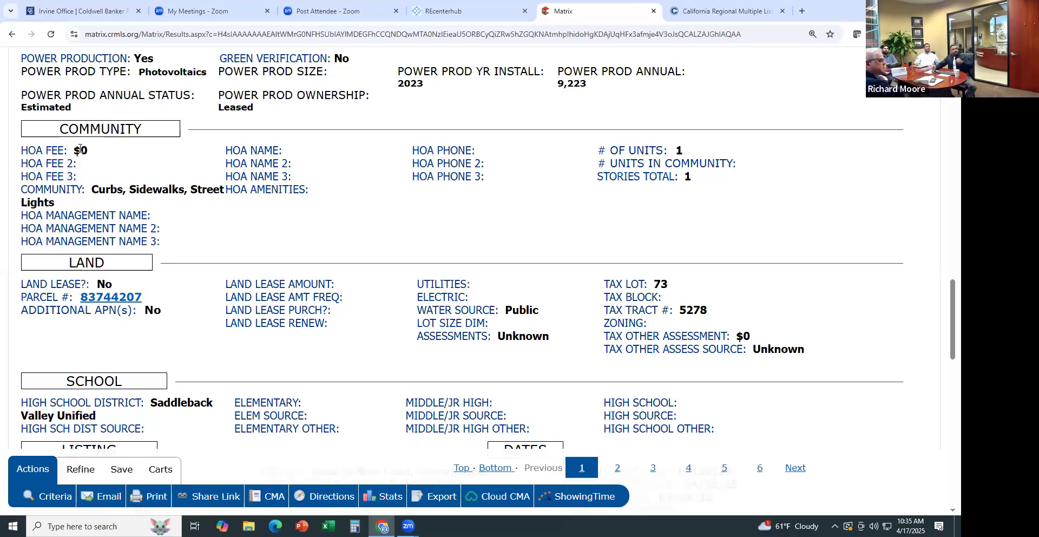
pyautogui.scroll(-1, 270, 395)
pyautogui.scroll(-3, 271, 395)
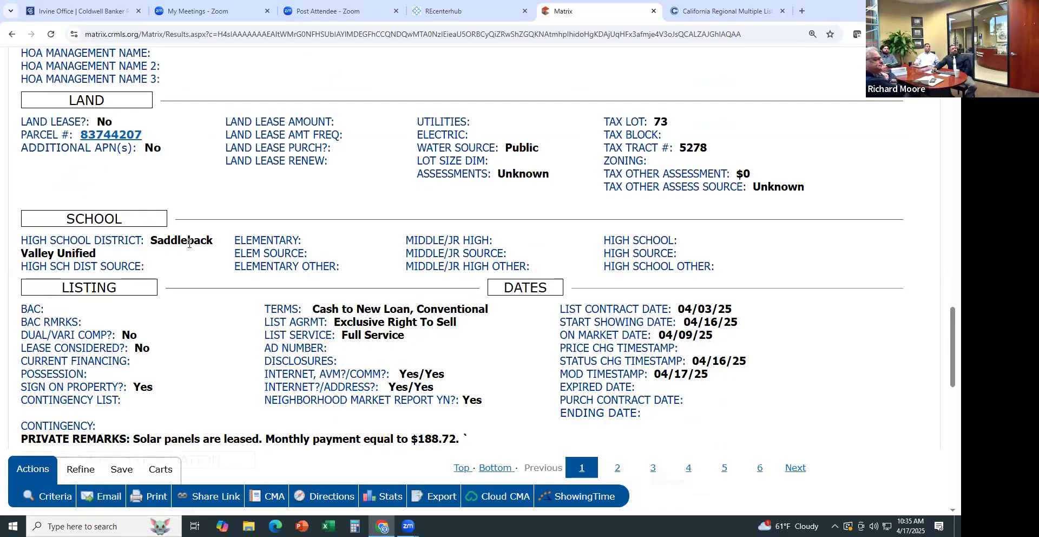
pyautogui.doubleClick(189, 243)
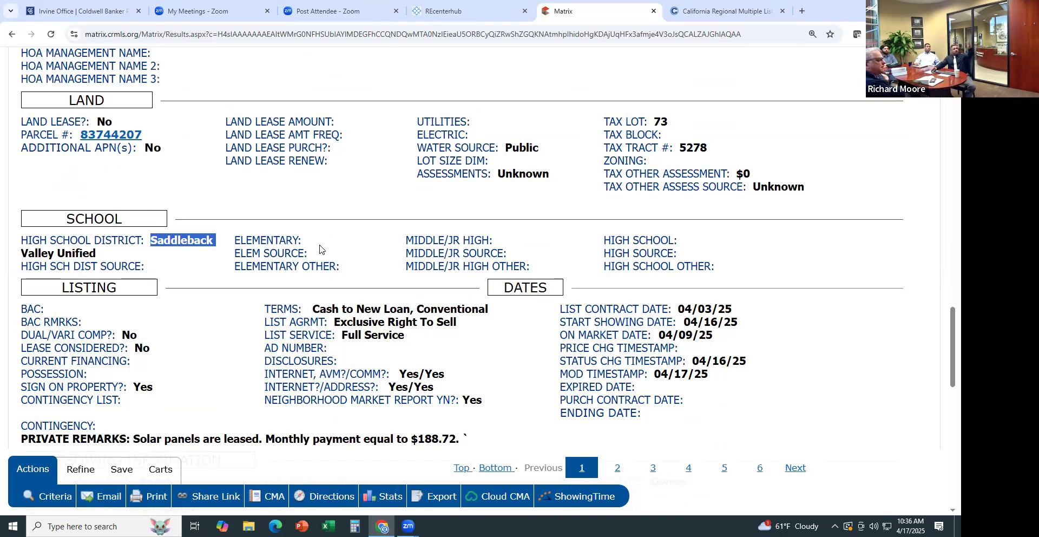
pyautogui.click(328, 248)
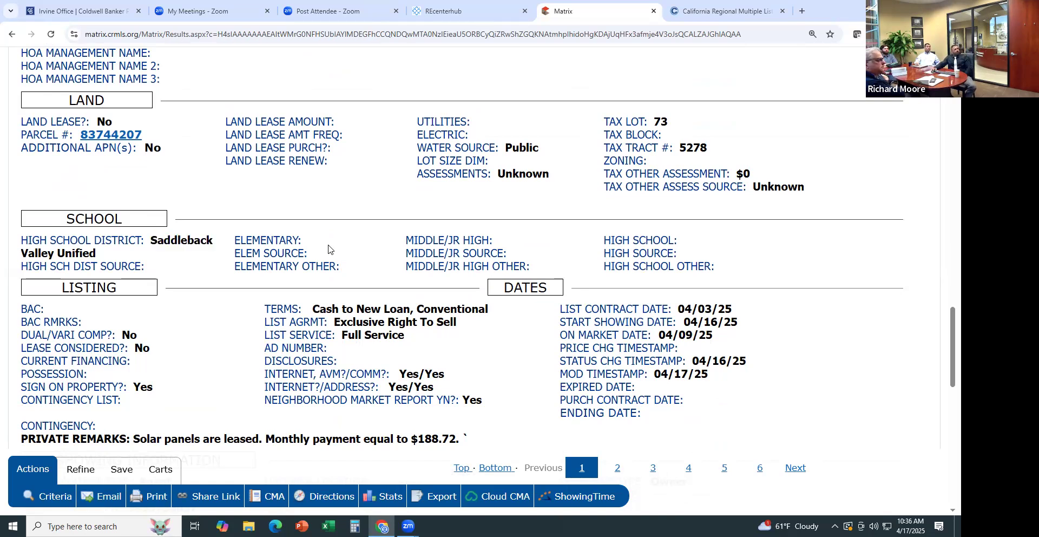
pyautogui.scroll(-3, 328, 254)
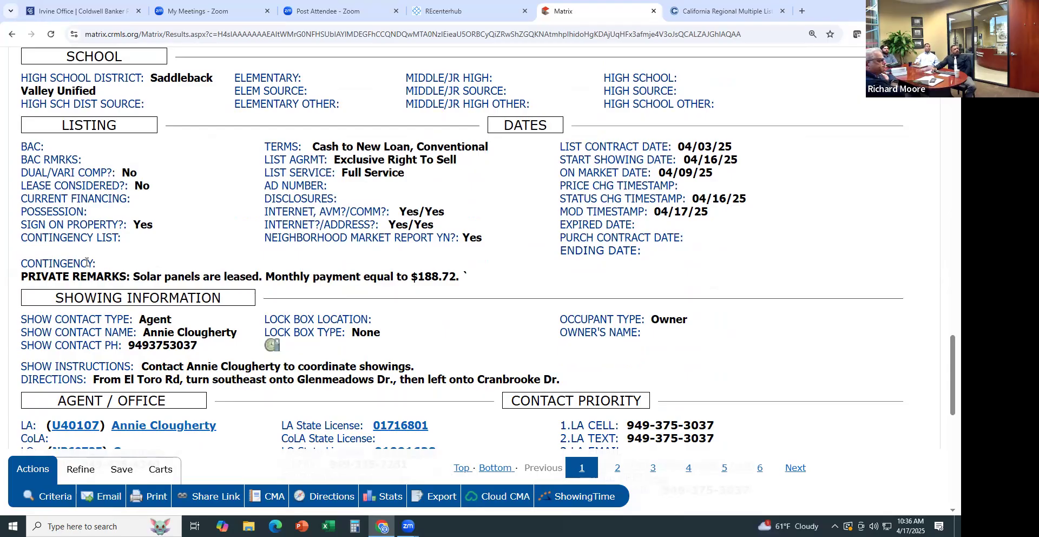
pyautogui.doubleClick(86, 263)
pyautogui.click(108, 263)
# Highlight the show contact type, showing instructions and directions lines
pyautogui.scroll(-2, 380, 295)
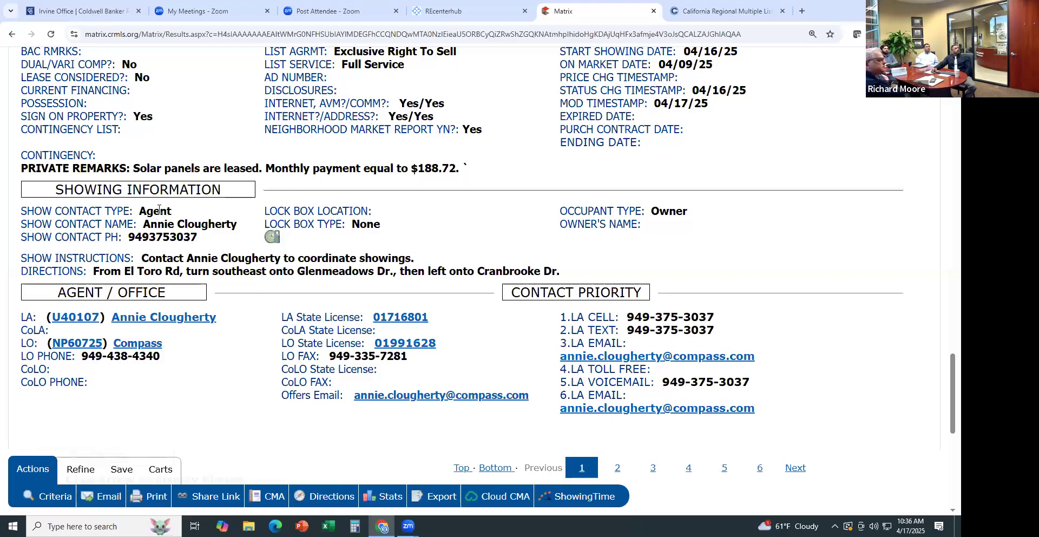
pyautogui.tripleClick(159, 209)
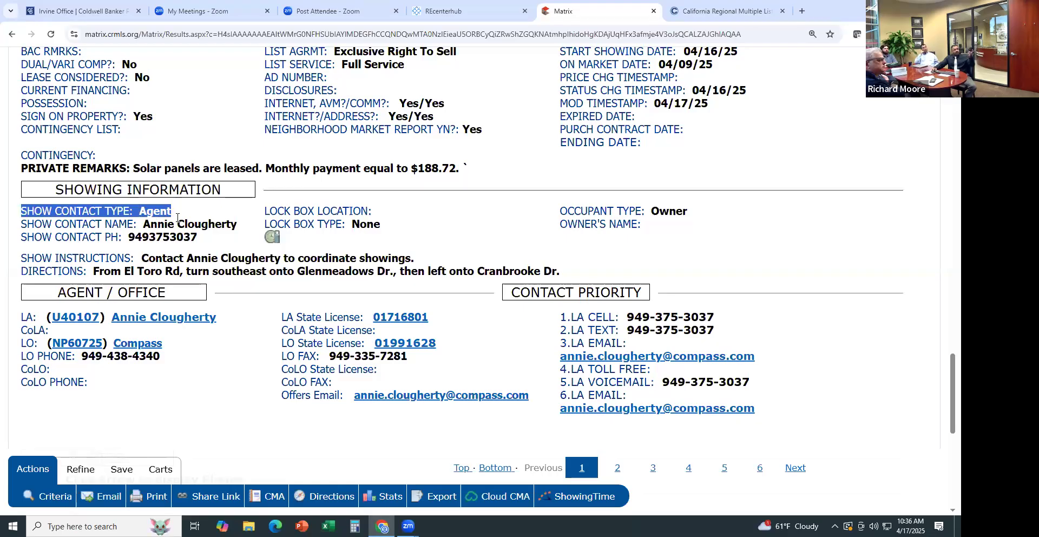
pyautogui.click(173, 236)
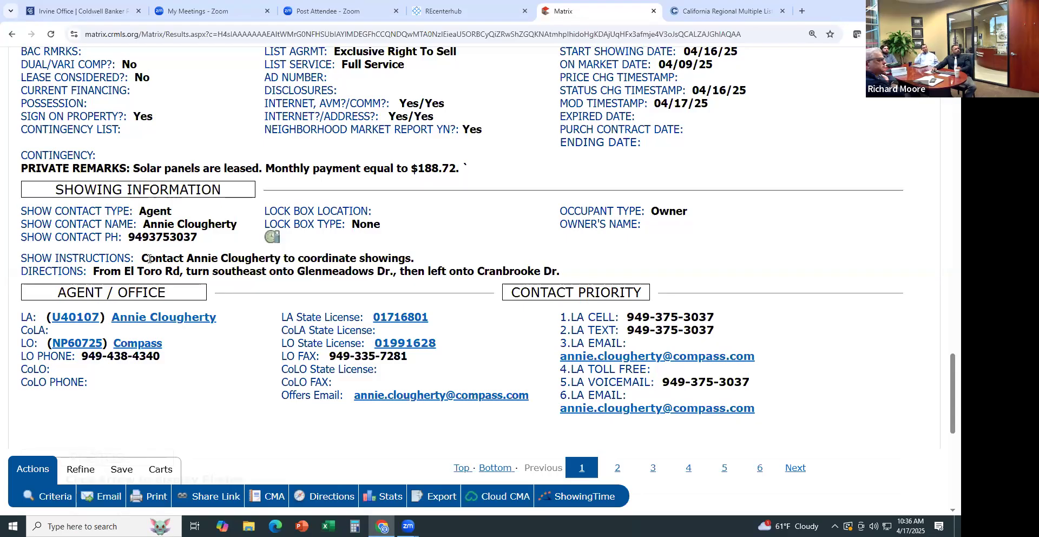
pyautogui.moveTo(140, 258); pyautogui.dragTo(398, 258)
pyautogui.moveTo(474, 269); pyautogui.dragTo(587, 273)
pyautogui.click(586, 273)
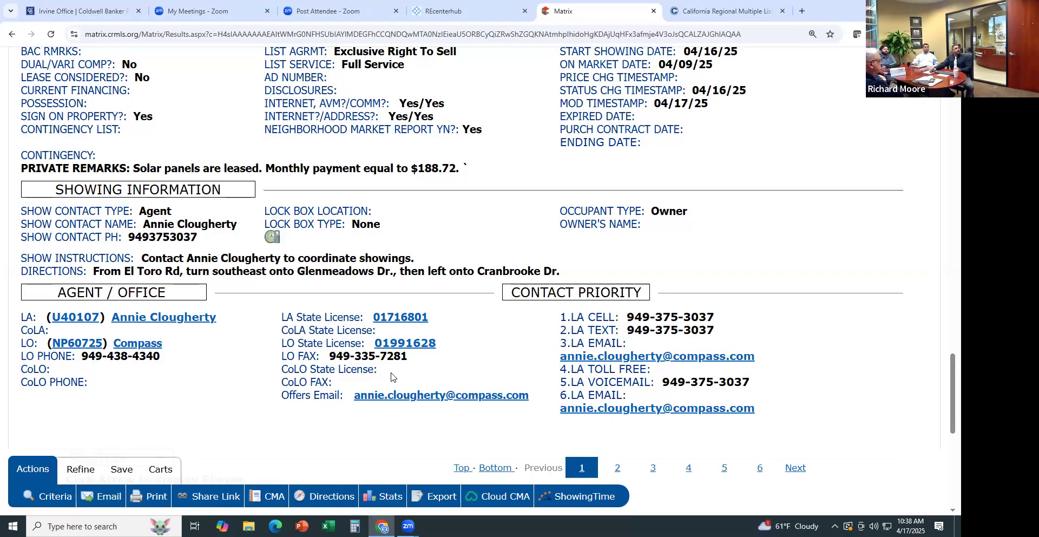
# Scroll back to the top and switch the results display to Agent Book Report
pyautogui.scroll(-1, 211, 314)
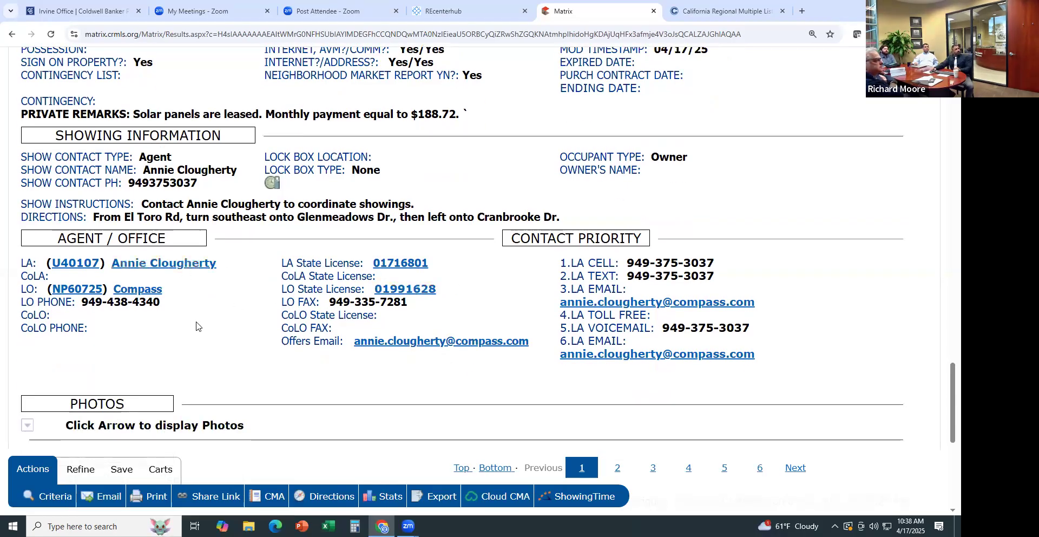
pyautogui.scroll(-2, 232, 352)
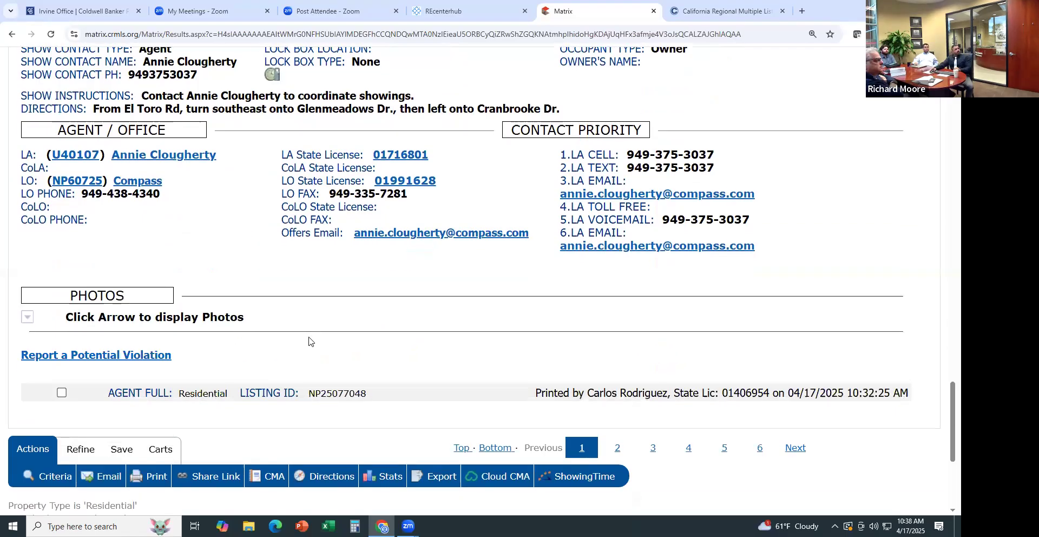
pyautogui.scroll(6, 788, 325)
pyautogui.scroll(20, 788, 326)
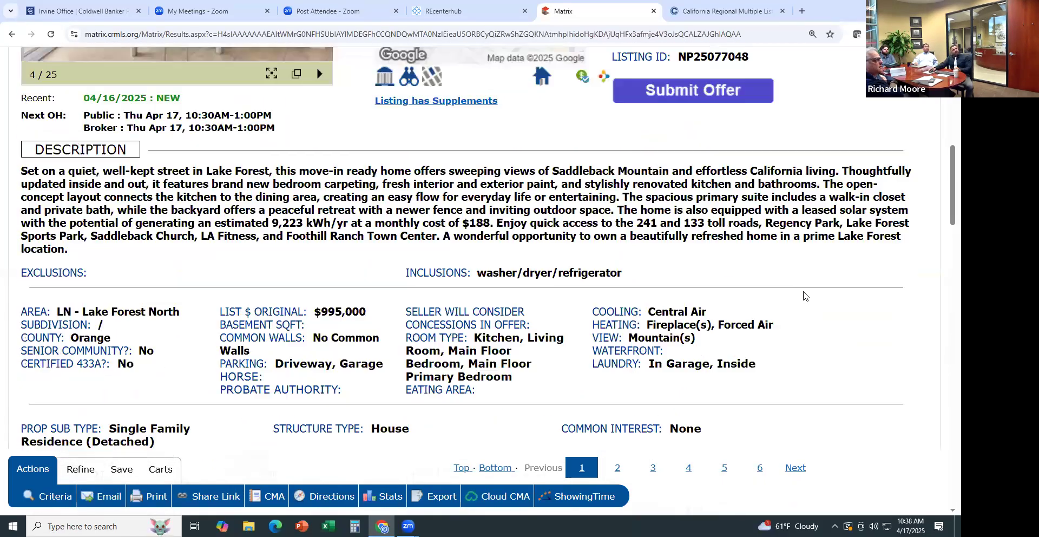
pyautogui.scroll(8, 802, 295)
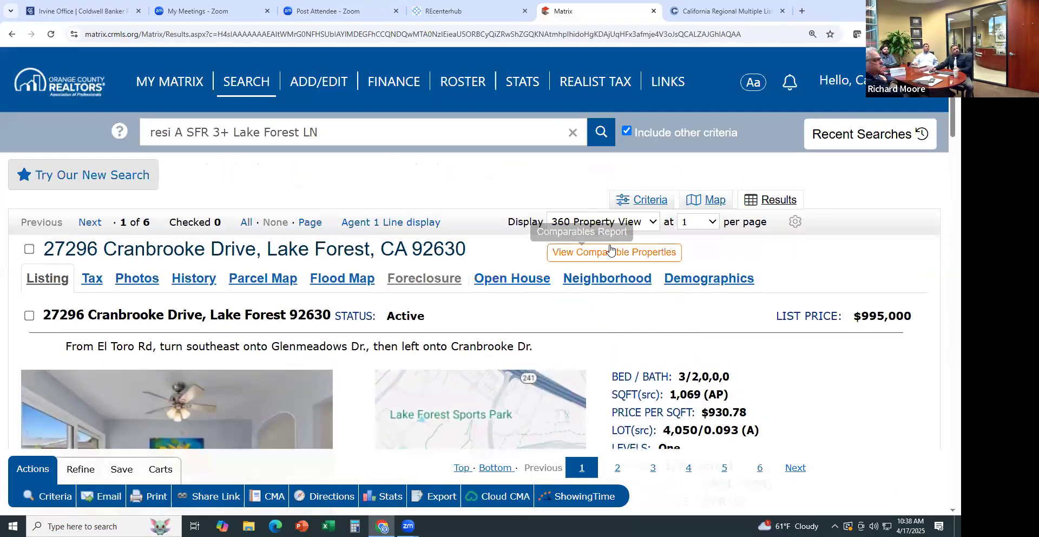
pyautogui.click(653, 222)
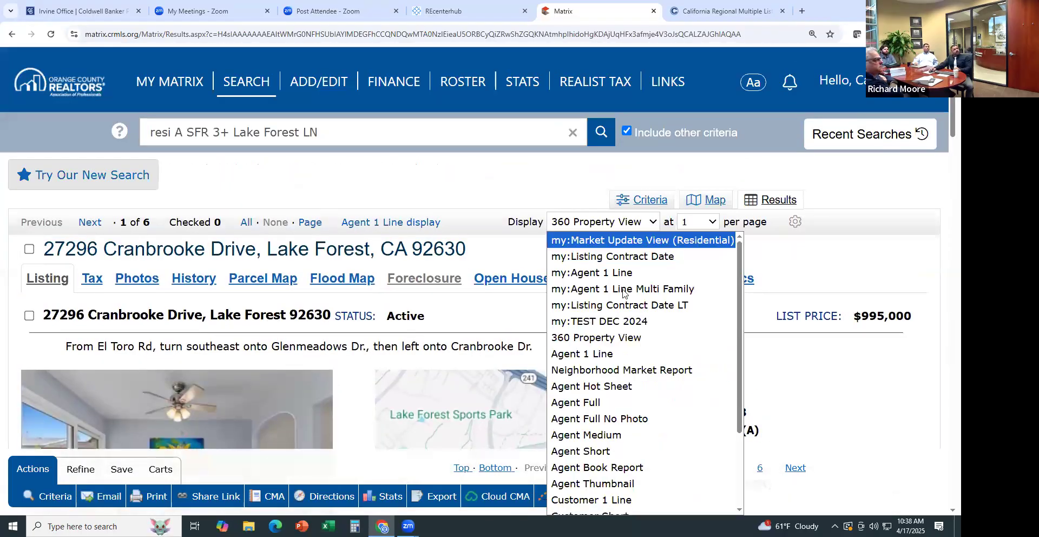
pyautogui.click(610, 466)
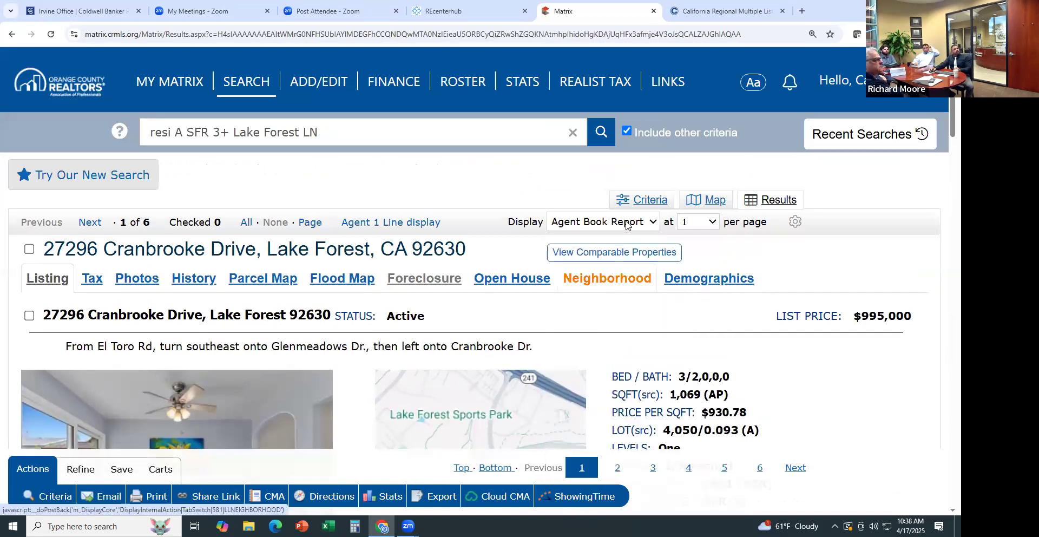
# Switch the display to Agent Short and scroll through the six Lake Forest results
pyautogui.click(629, 223)
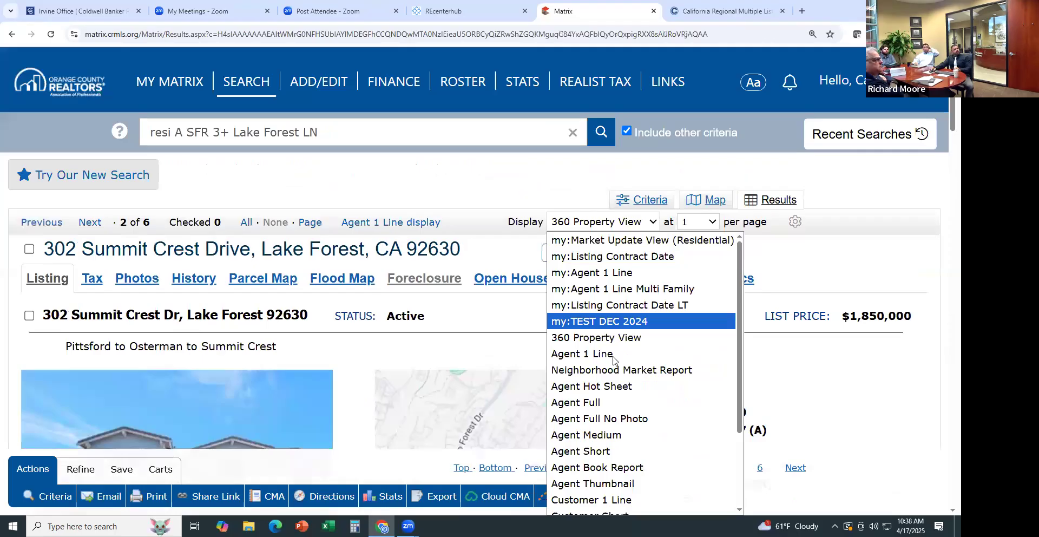
pyautogui.click(588, 450)
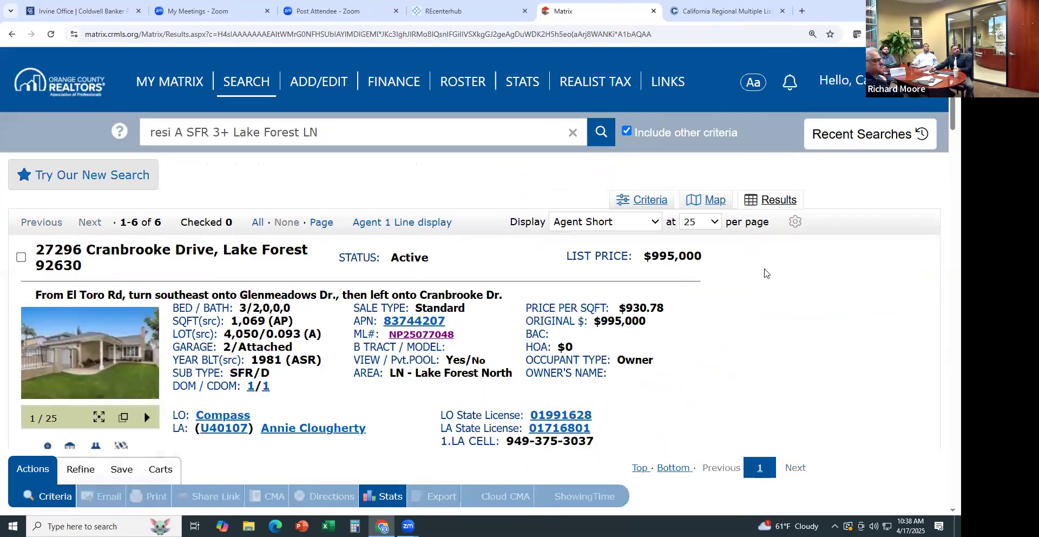
pyautogui.scroll(-5, 764, 272)
pyautogui.scroll(-4, 764, 272)
pyautogui.scroll(-10, 764, 272)
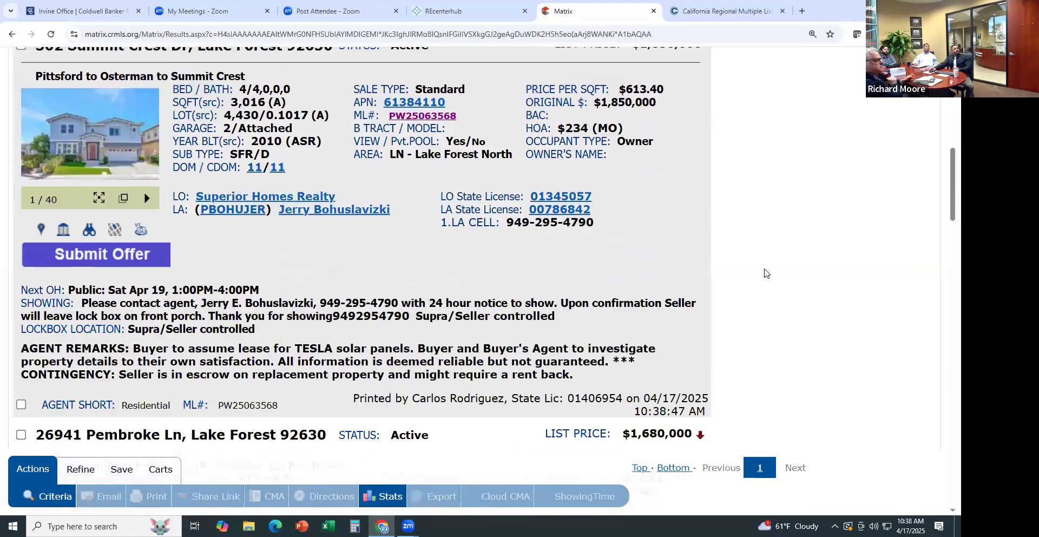
pyautogui.scroll(7, 765, 272)
pyautogui.scroll(15, 766, 272)
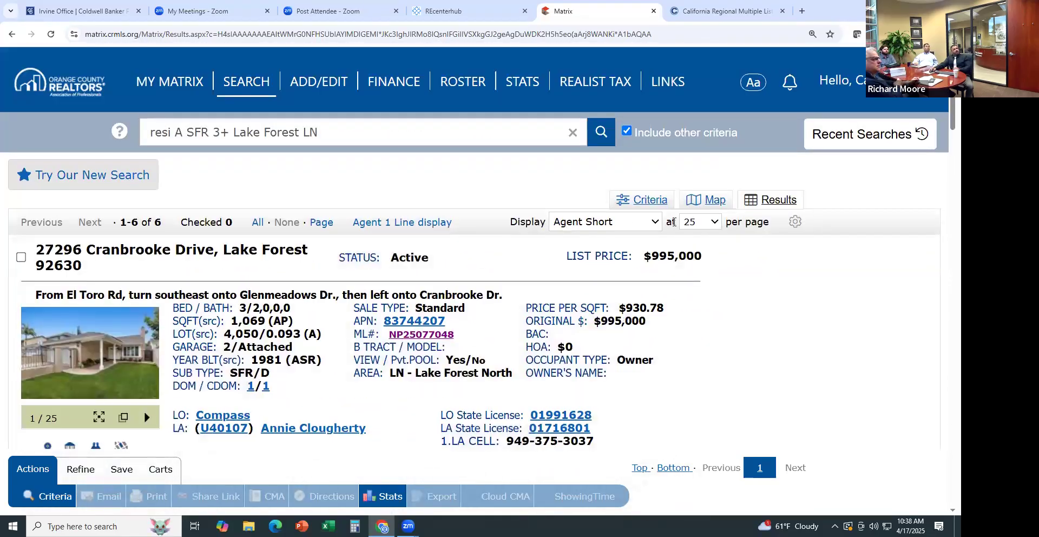
pyautogui.click(643, 228)
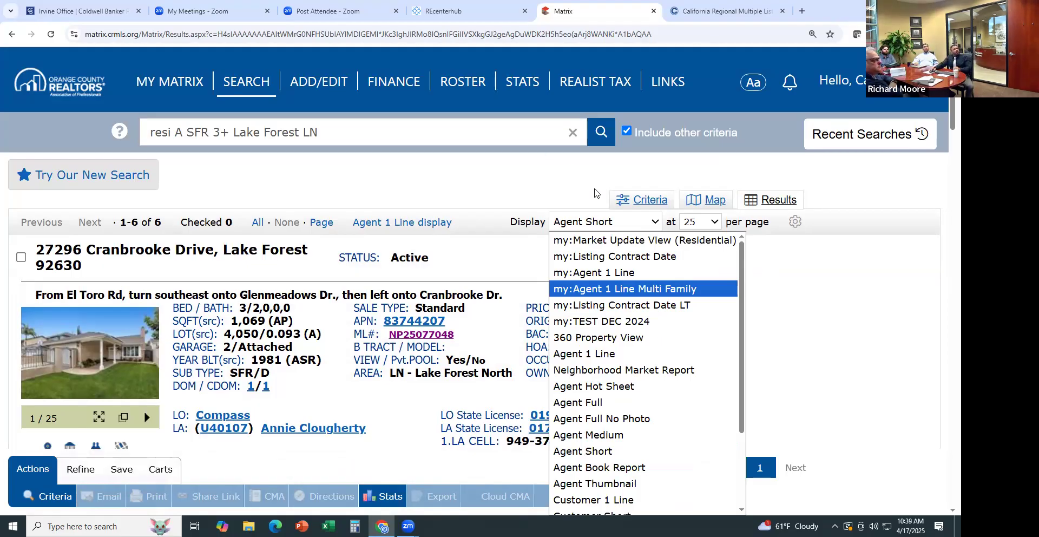
pyautogui.moveTo(212, 87)
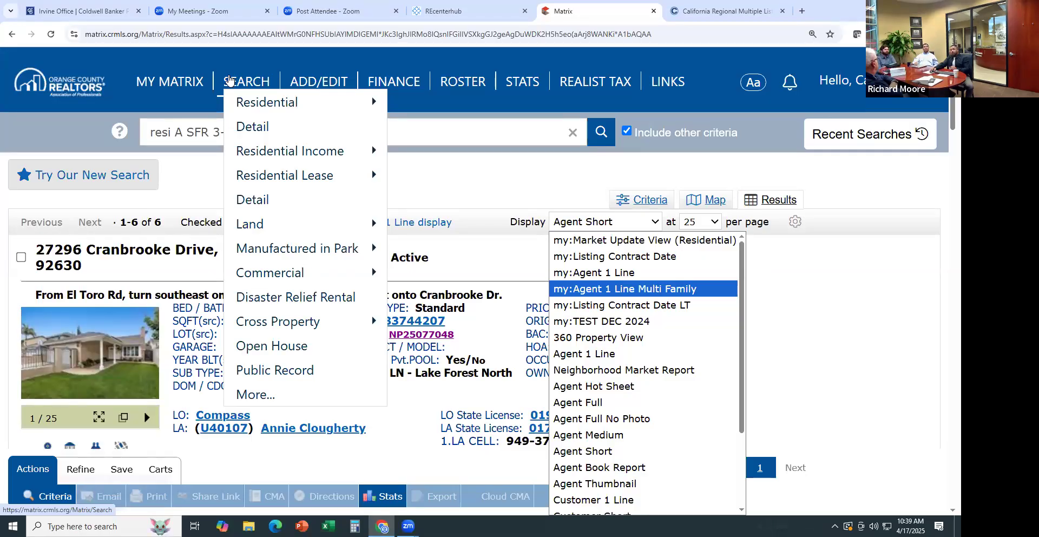
pyautogui.moveTo(257, 104)
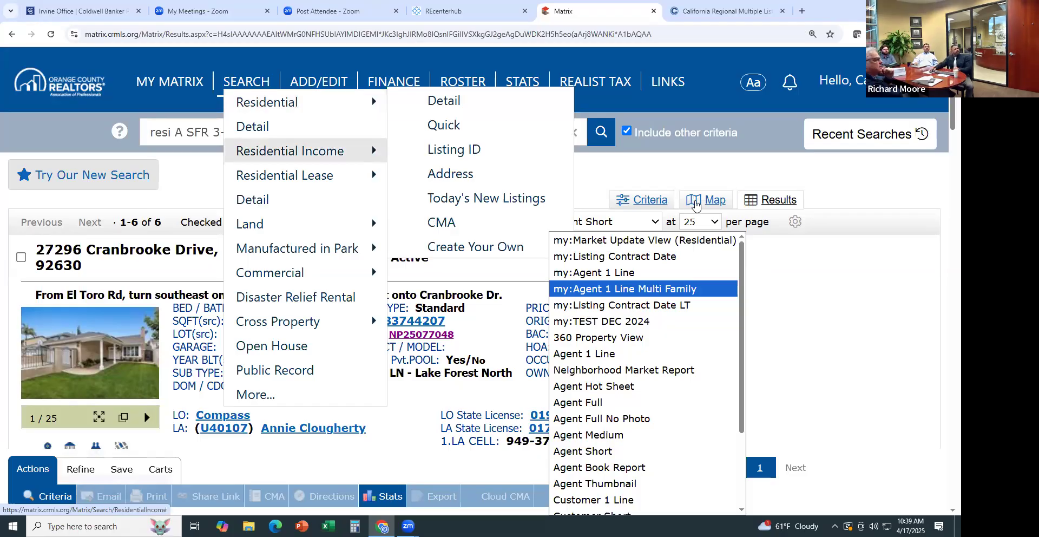
pyautogui.click(820, 277)
pyautogui.scroll(-10, 656, 285)
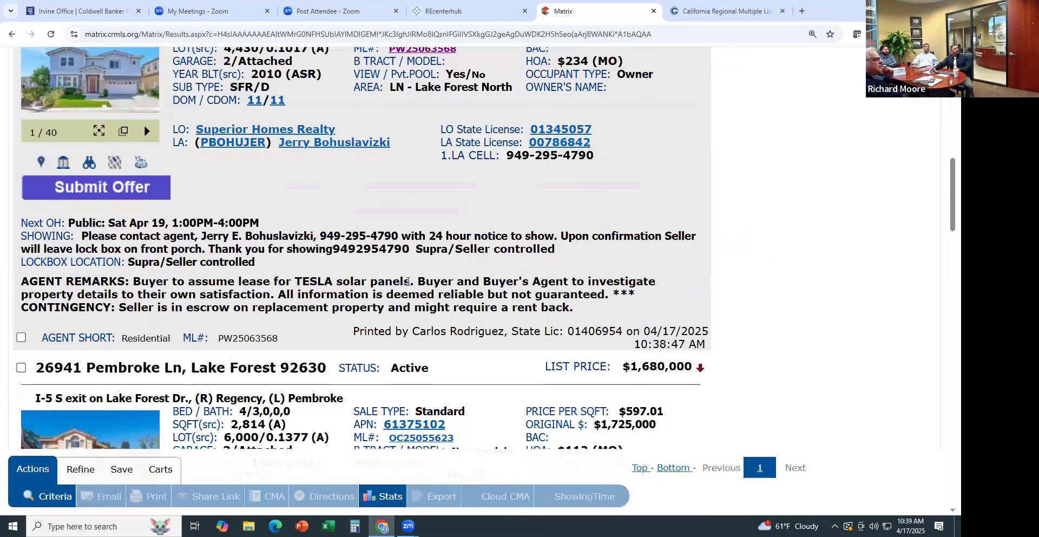
pyautogui.scroll(-7, 356, 284)
pyautogui.scroll(14, 329, 290)
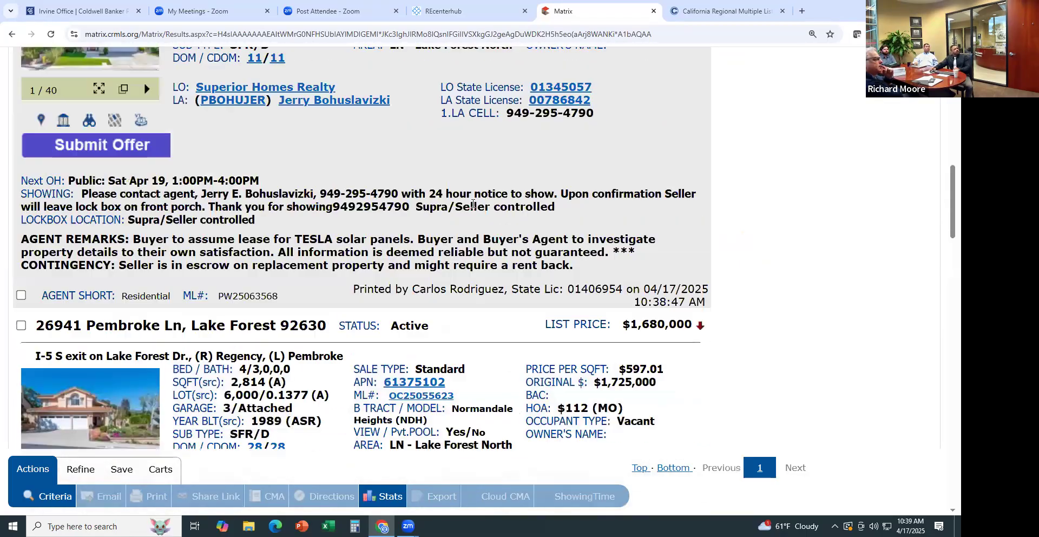
pyautogui.scroll(8, 499, 174)
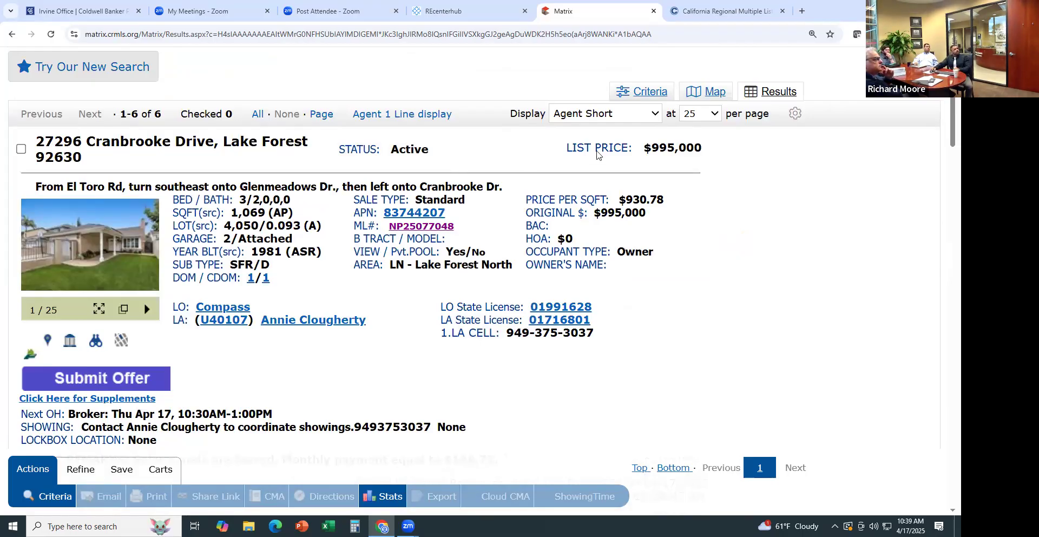
pyautogui.click(622, 119)
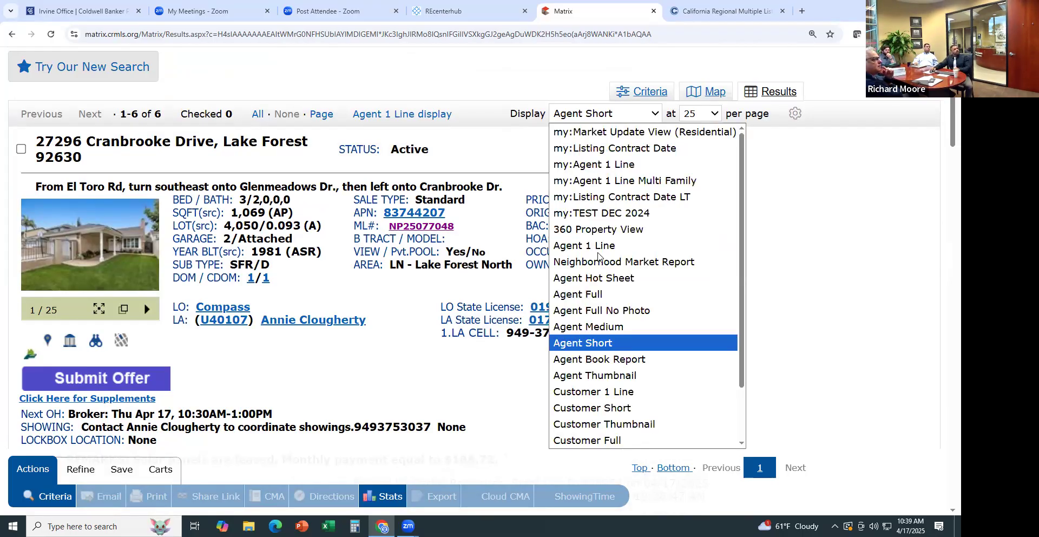
pyautogui.click(605, 294)
pyautogui.scroll(-6, 236, 290)
pyautogui.scroll(-20, 236, 289)
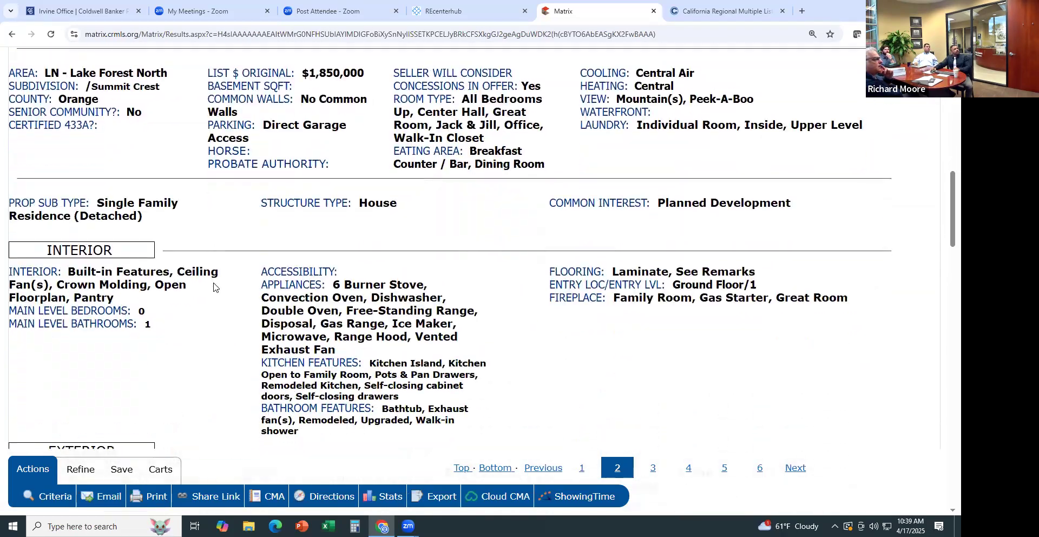
pyautogui.scroll(-1, 213, 287)
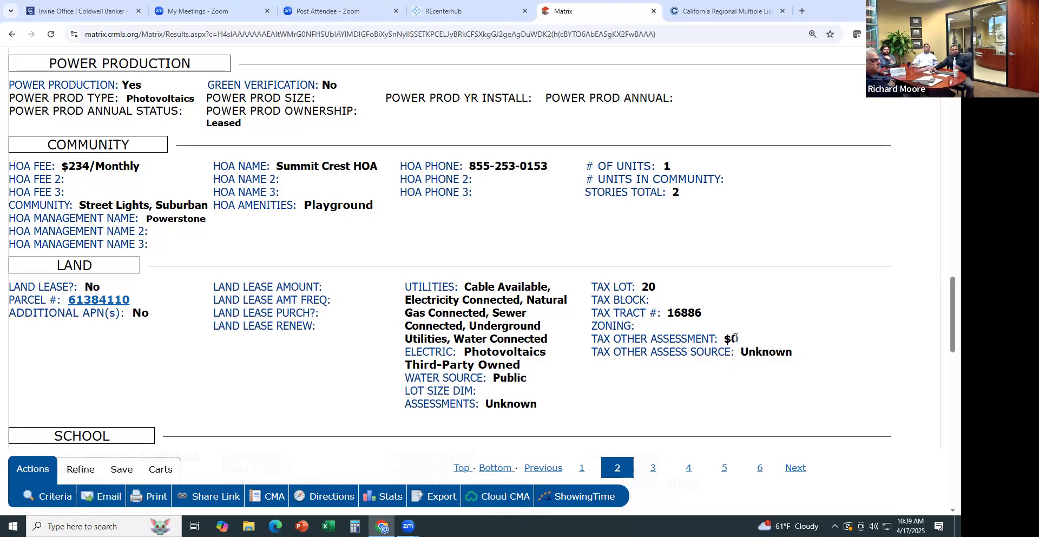
pyautogui.click(731, 336)
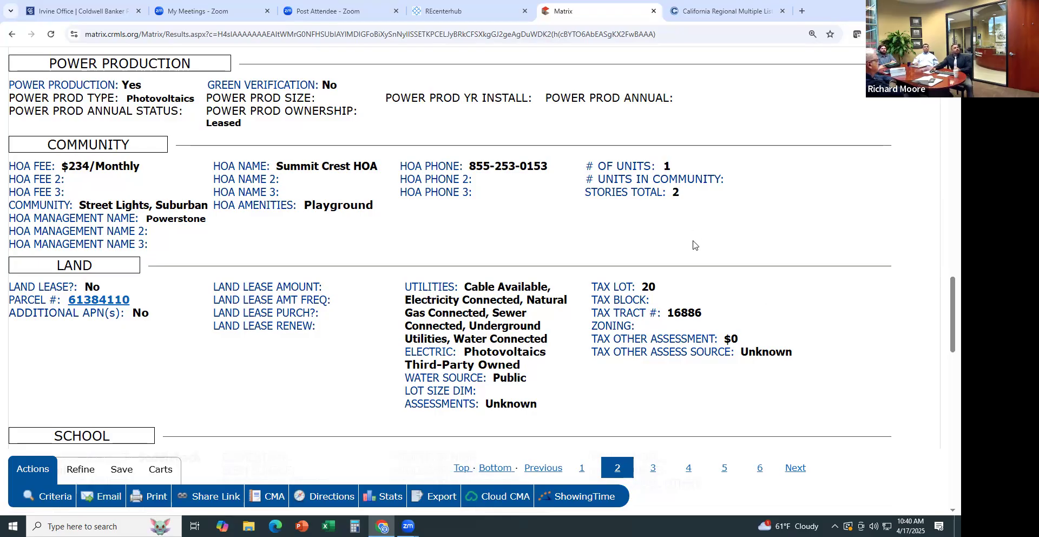
pyautogui.scroll(5, 685, 234)
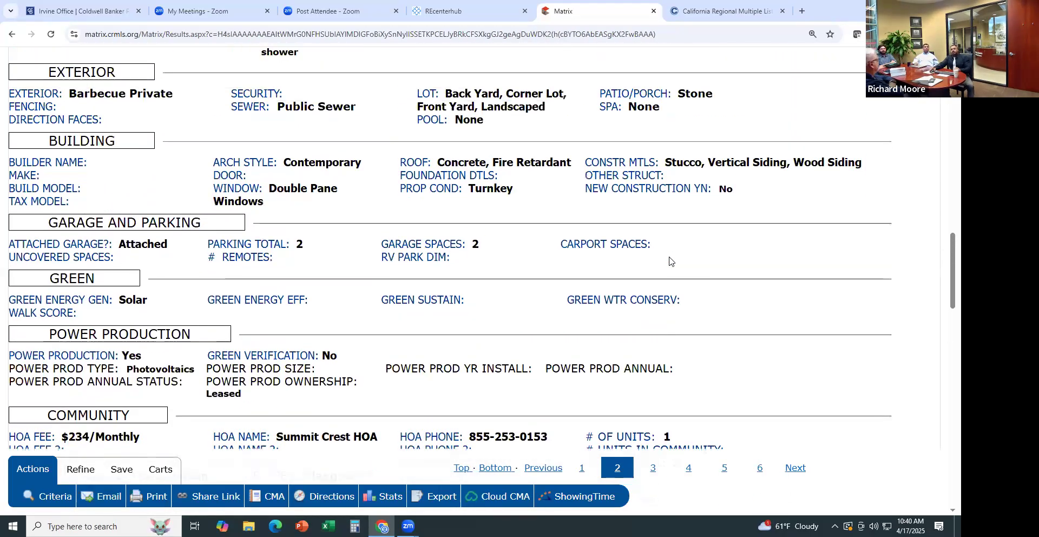
pyautogui.scroll(14, 789, 265)
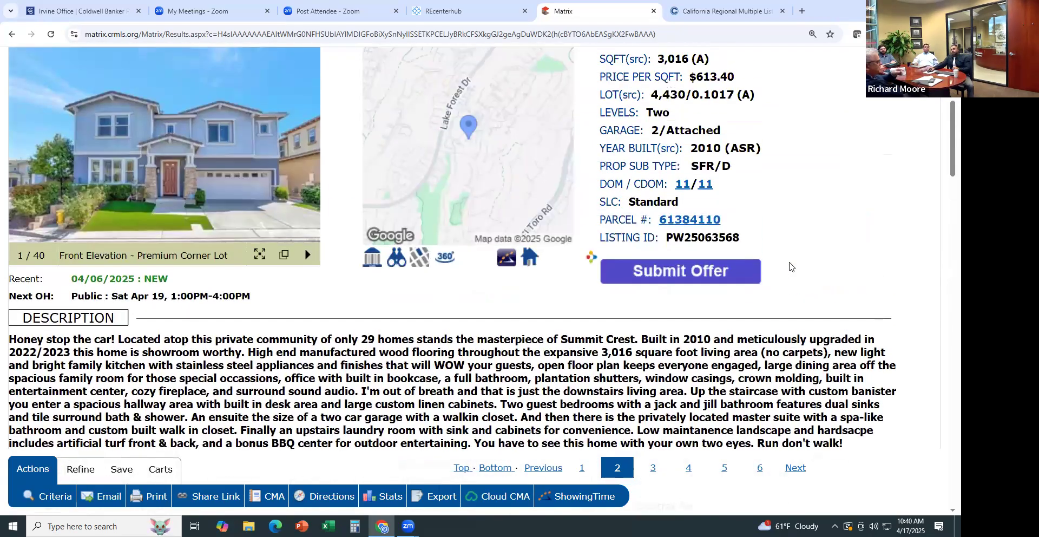
pyautogui.scroll(5, 789, 265)
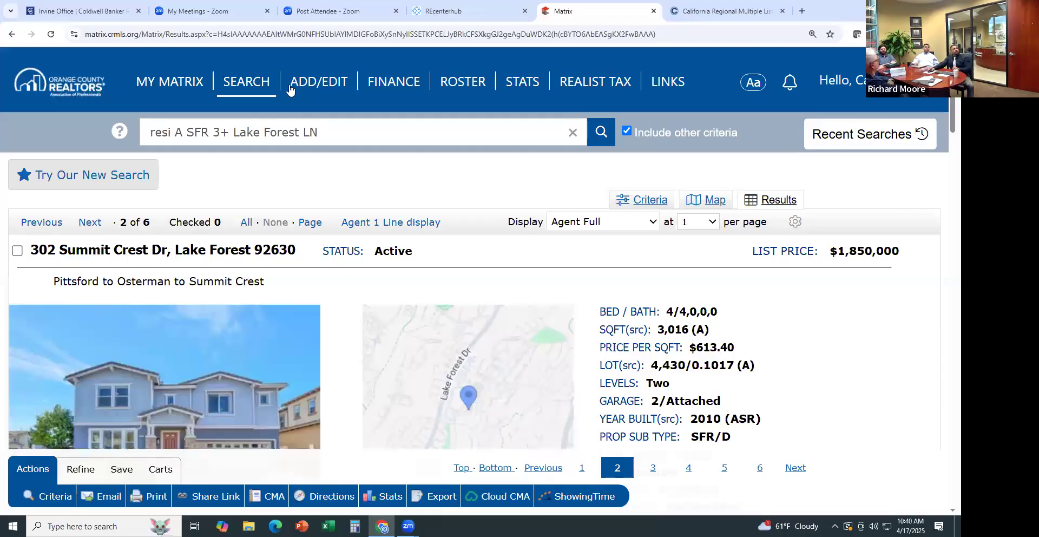
pyautogui.moveTo(258, 89)
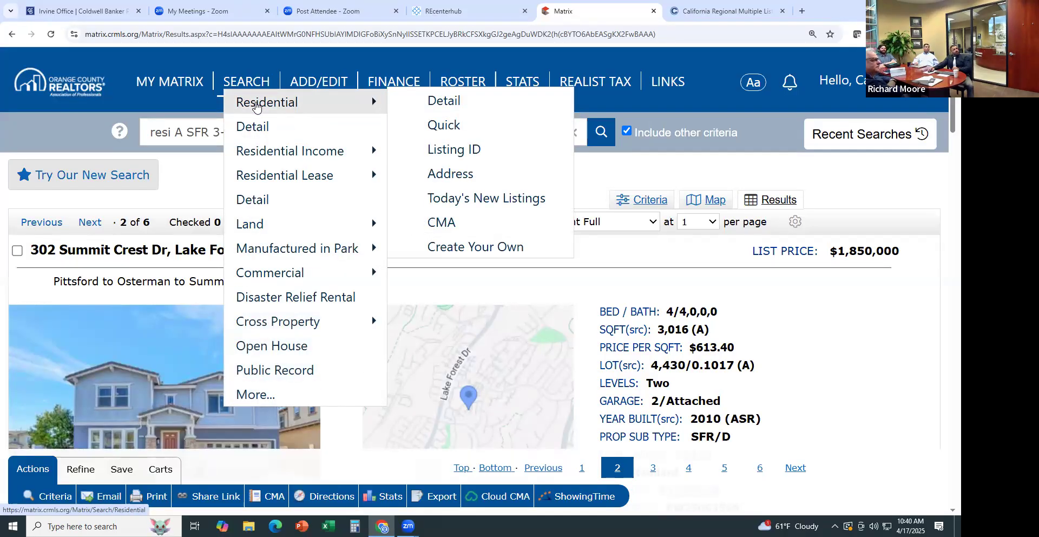
pyautogui.click(294, 126)
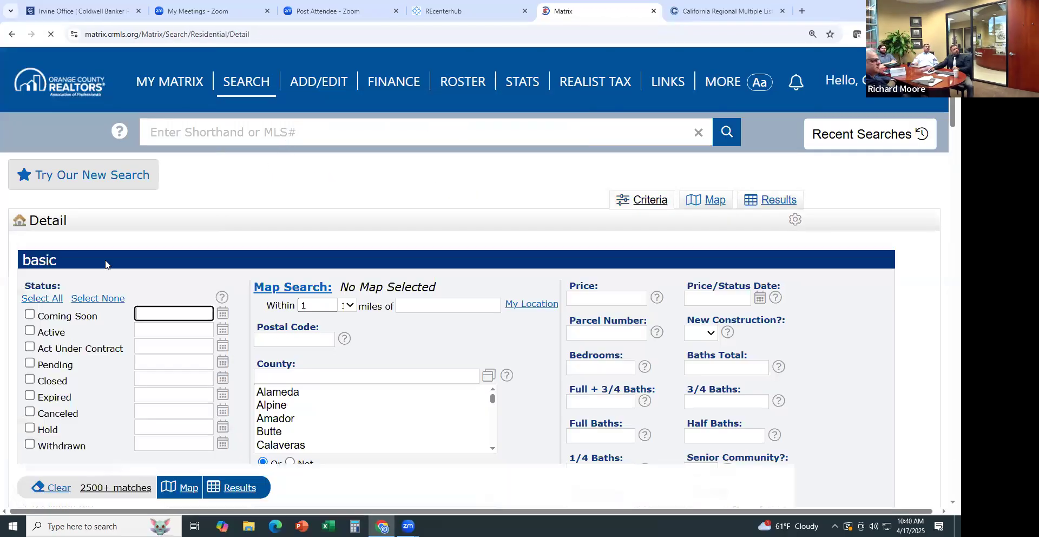
pyautogui.click(30, 330)
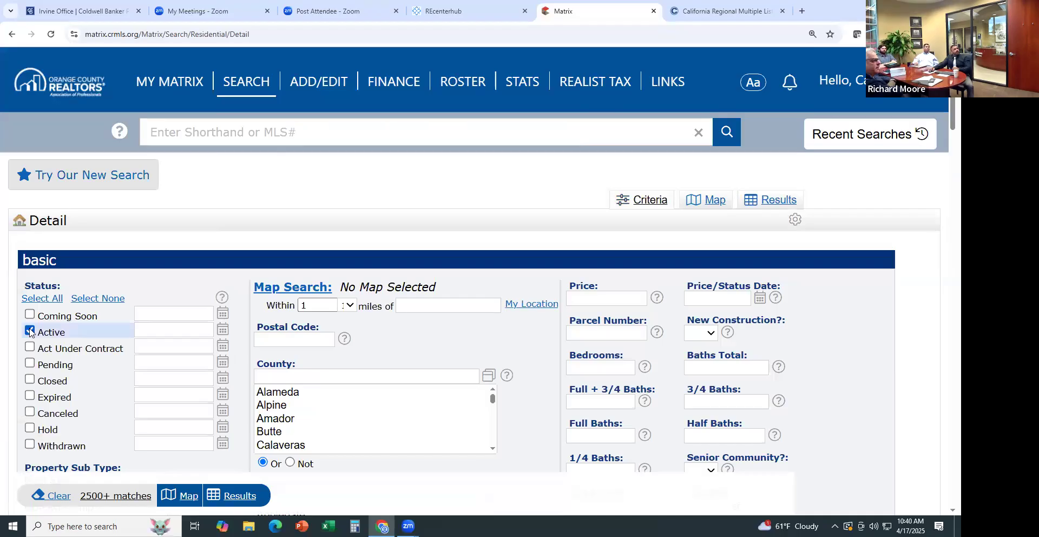
pyautogui.scroll(-2, 296, 292)
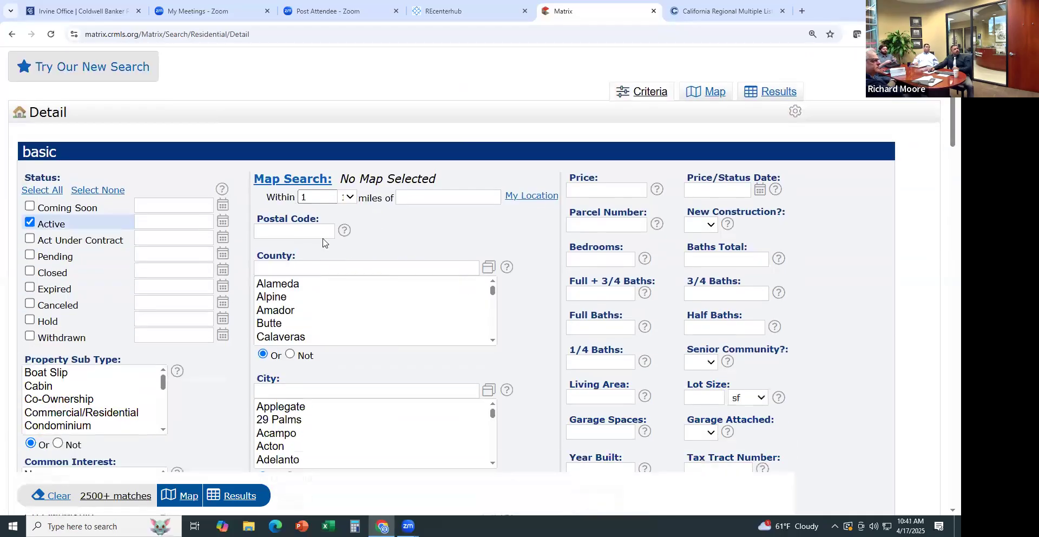
pyautogui.click(429, 198)
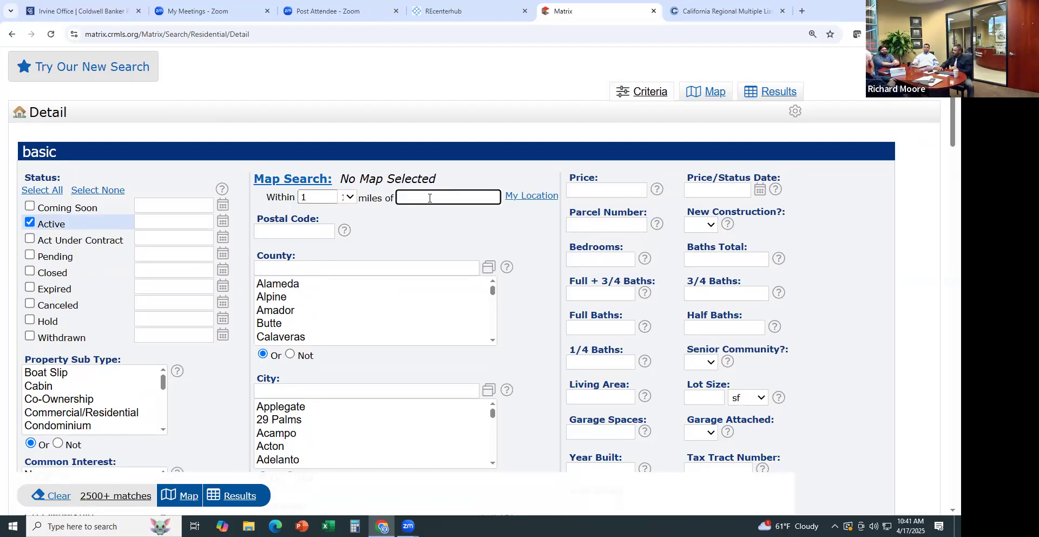
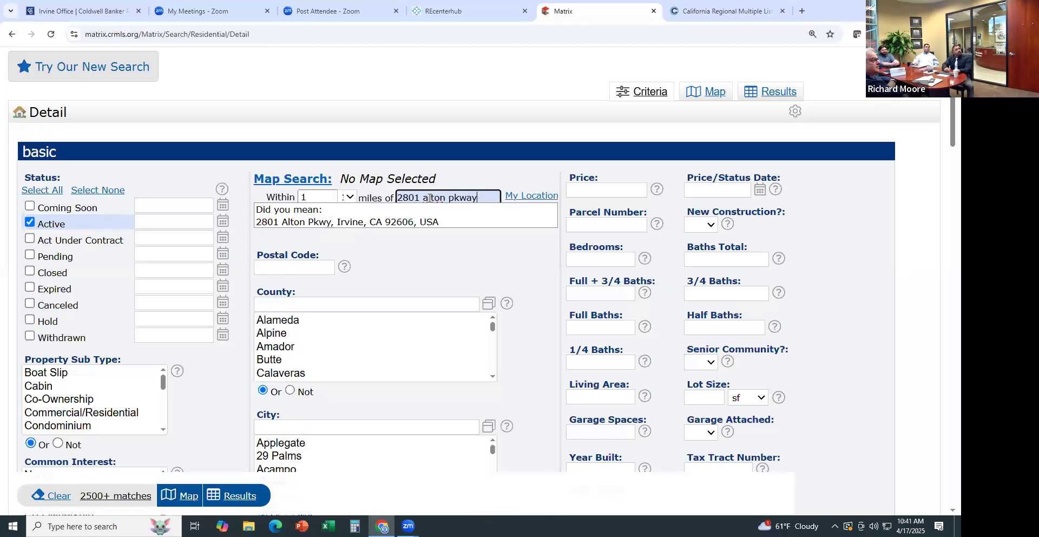
pyautogui.click(415, 224)
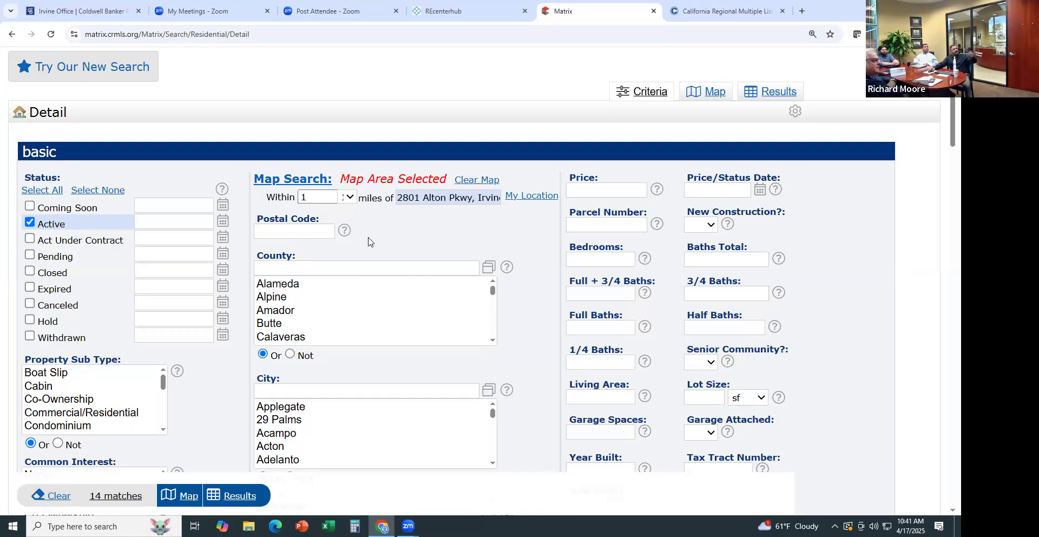
pyautogui.click(590, 258)
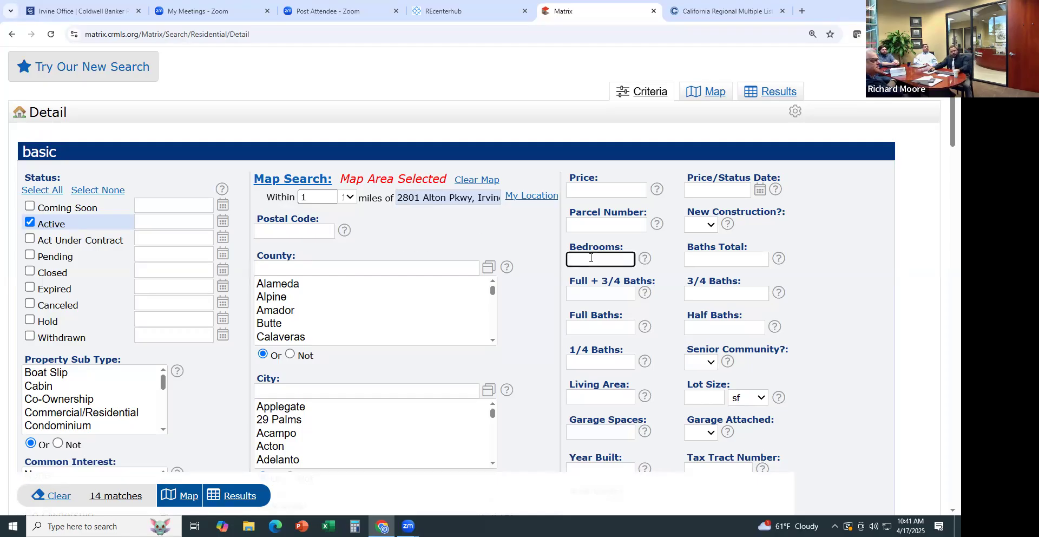
pyautogui.write('2')
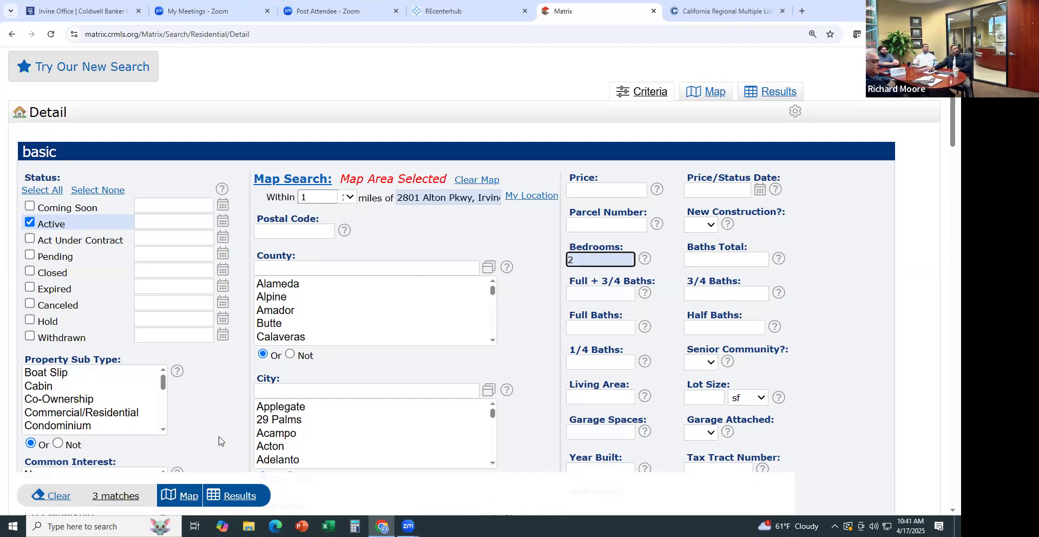
# Map the results and pan around the 1-mile search circle to see the 3 listings
pyautogui.click(710, 96)
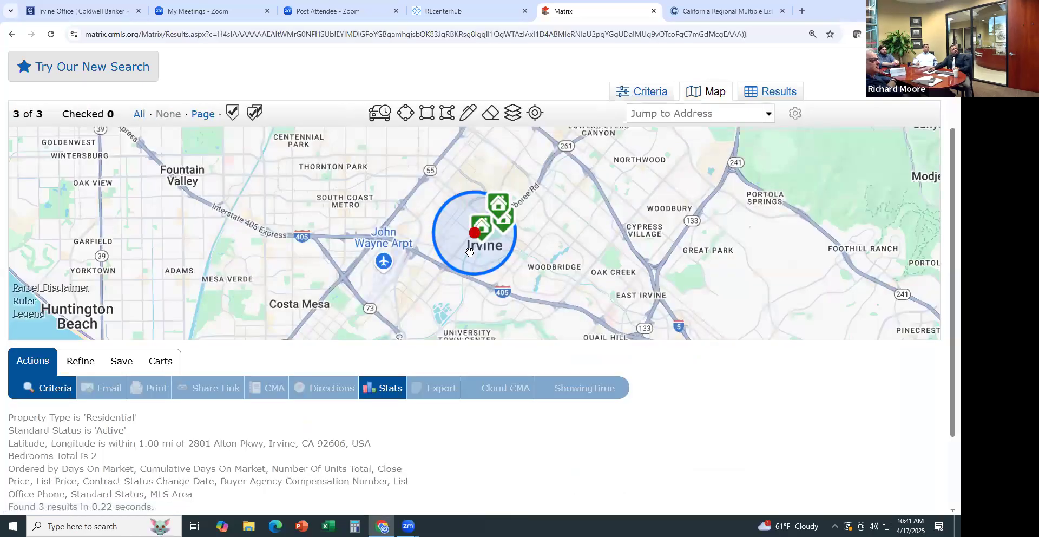
pyautogui.scroll(5, 469, 251)
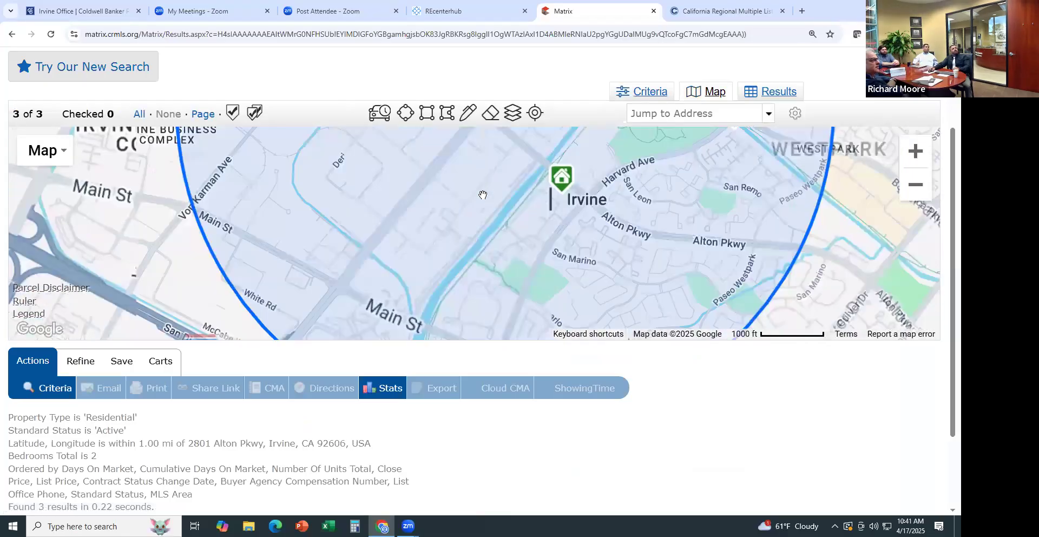
pyautogui.scroll(-1, 483, 194)
pyautogui.moveTo(486, 186); pyautogui.dragTo(452, 259)
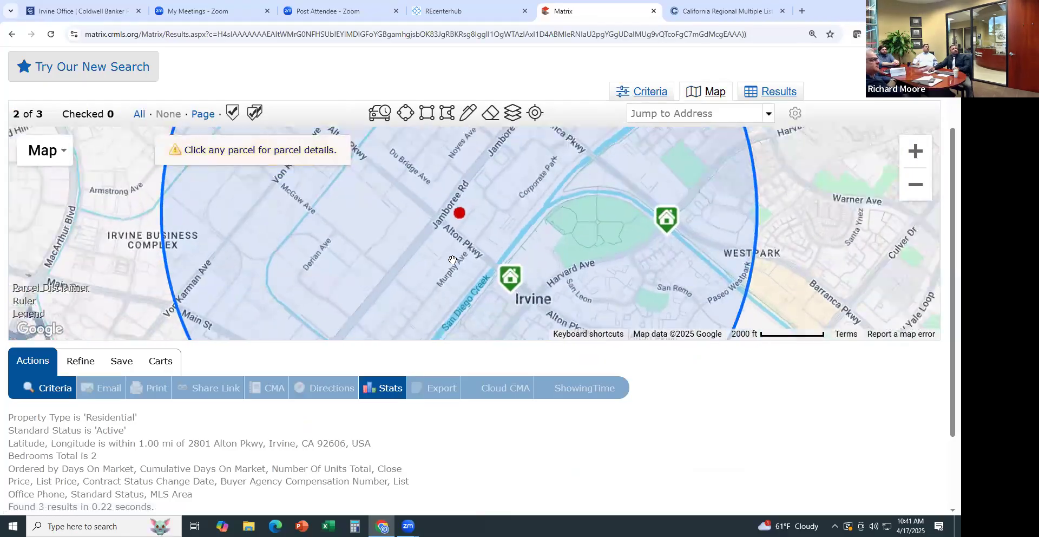
pyautogui.scroll(-1, 452, 260)
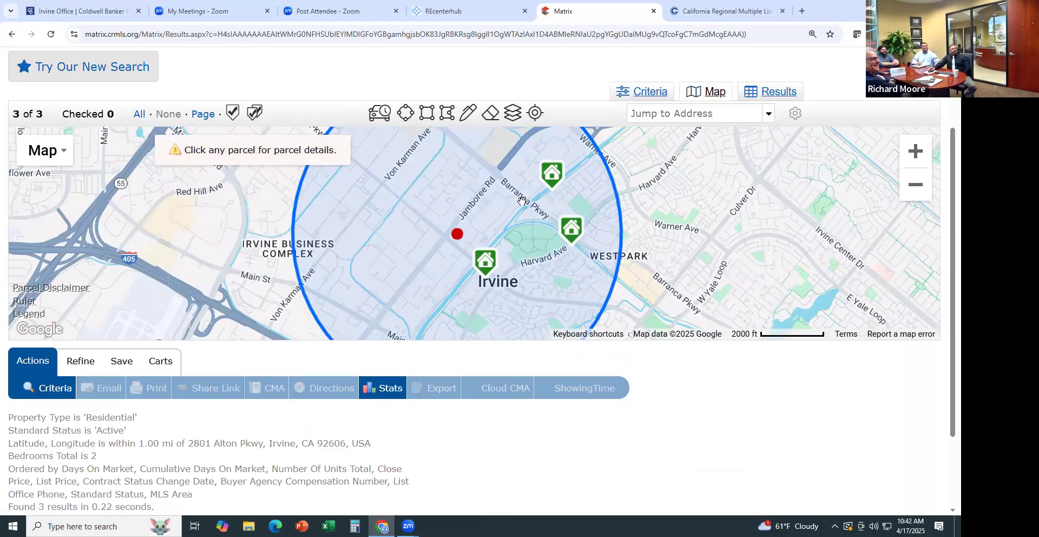
pyautogui.moveTo(549, 179)
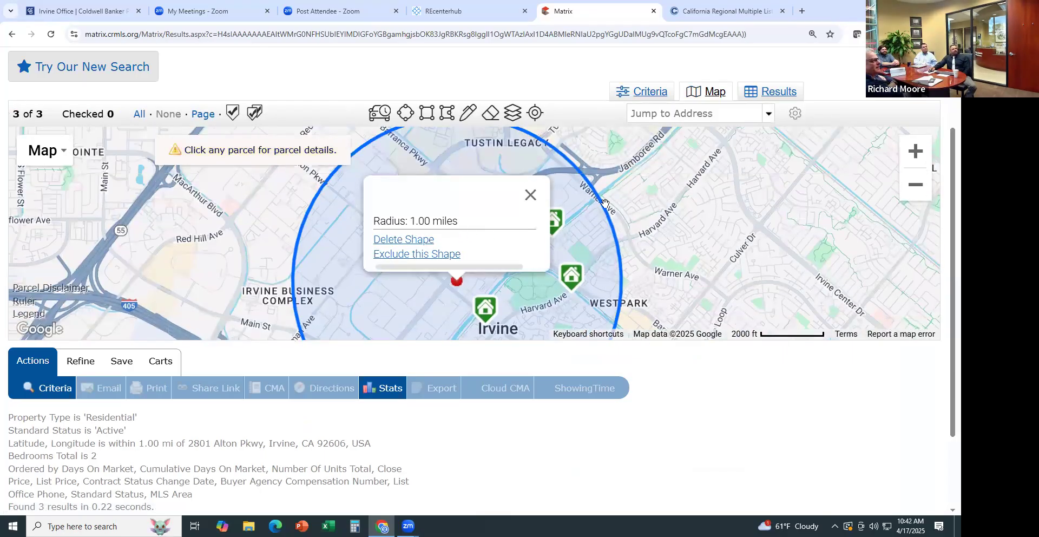
pyautogui.click(603, 203)
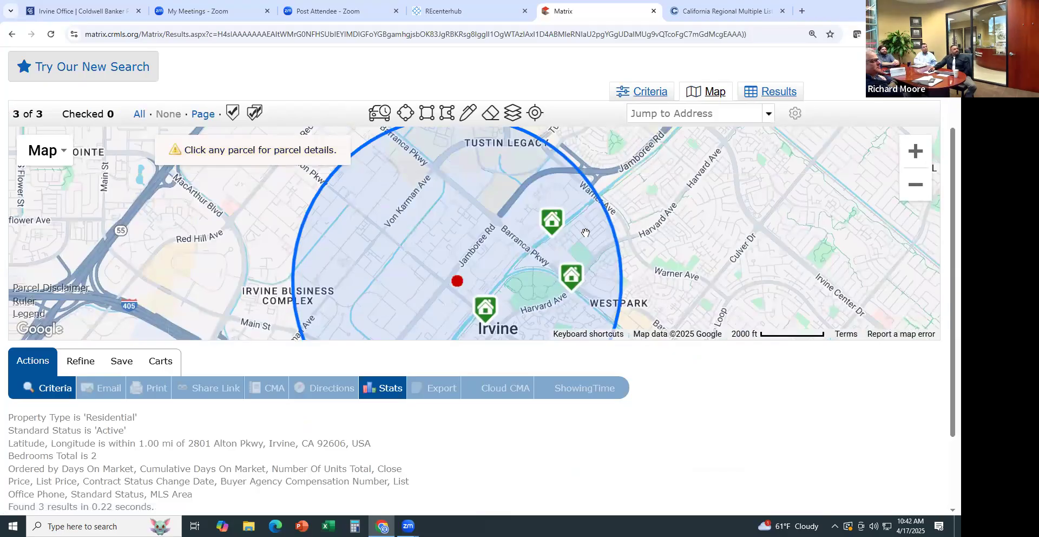
pyautogui.scroll(1, 578, 237)
pyautogui.moveTo(528, 230)
pyautogui.mouseDown()
pyautogui.moveTo(641, 181)
pyautogui.moveTo(654, 162)
pyautogui.mouseUp()
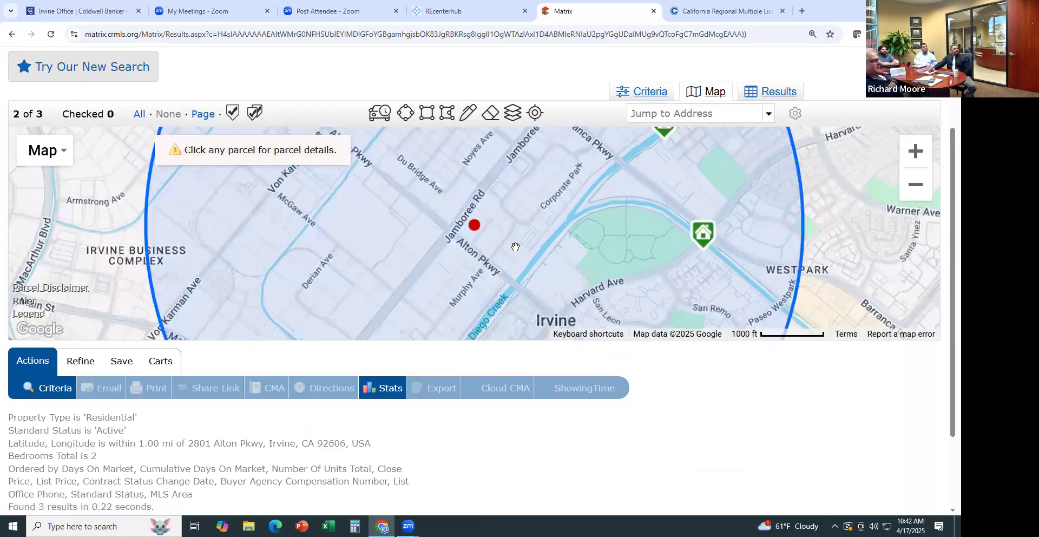
pyautogui.moveTo(532, 302)
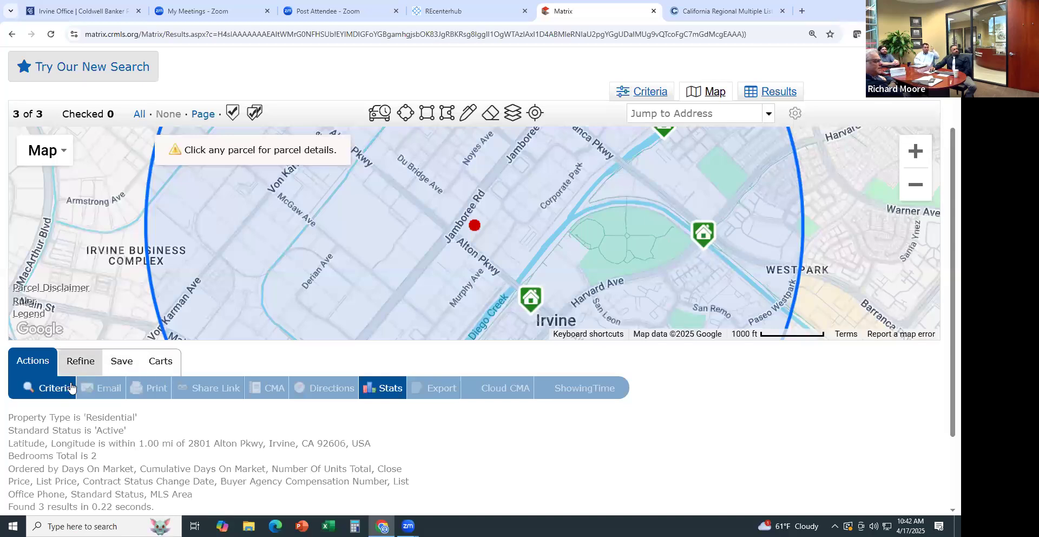
# Replace the map radius with postal code 92606 and map the matching listings
pyautogui.click(64, 391)
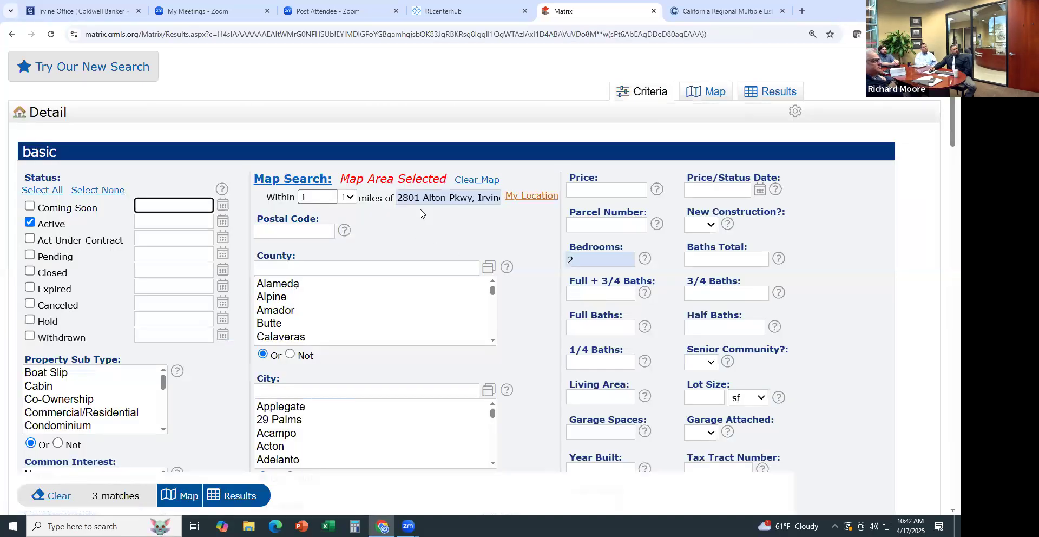
pyautogui.click(471, 182)
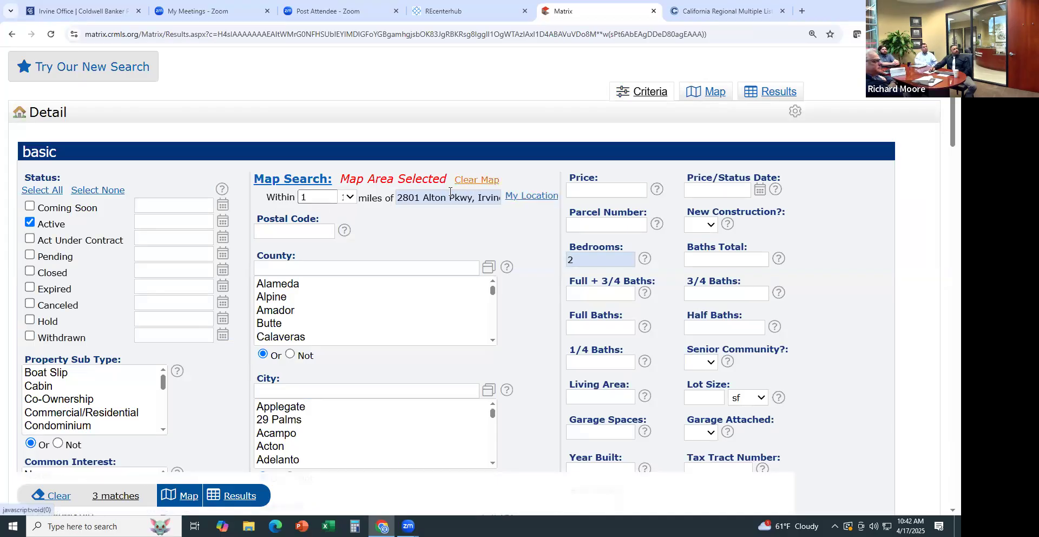
pyautogui.click(296, 232)
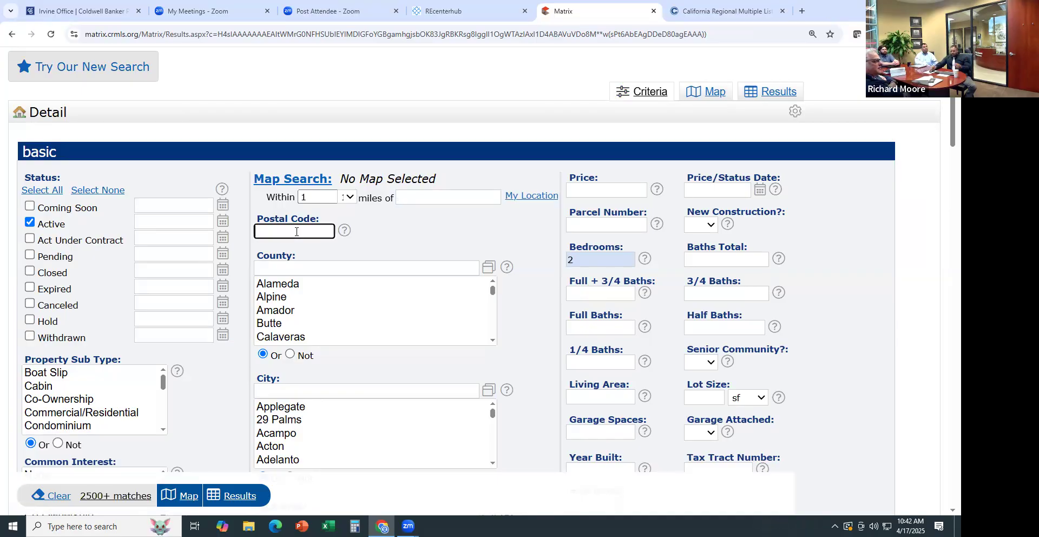
pyautogui.write('92606')
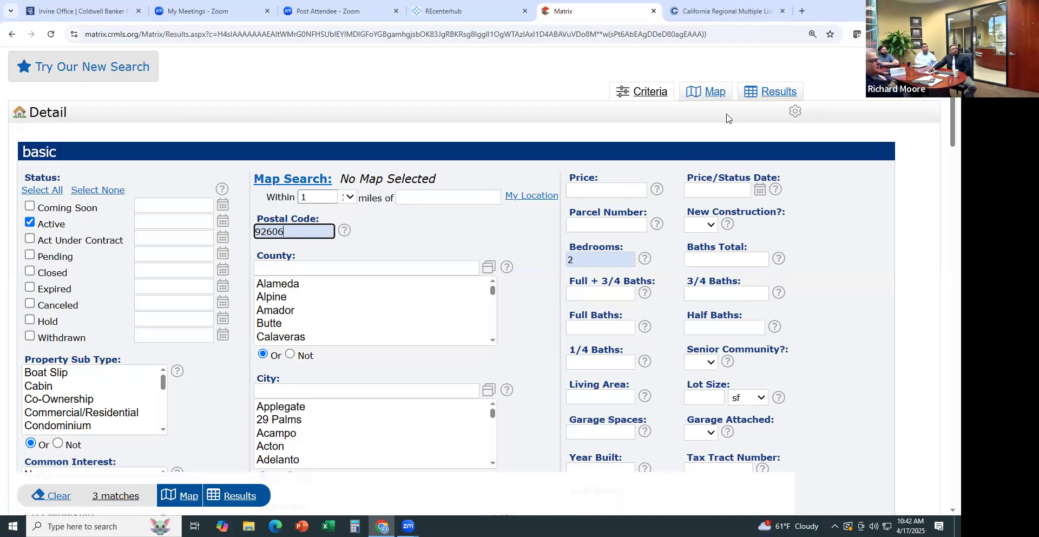
pyautogui.click(718, 98)
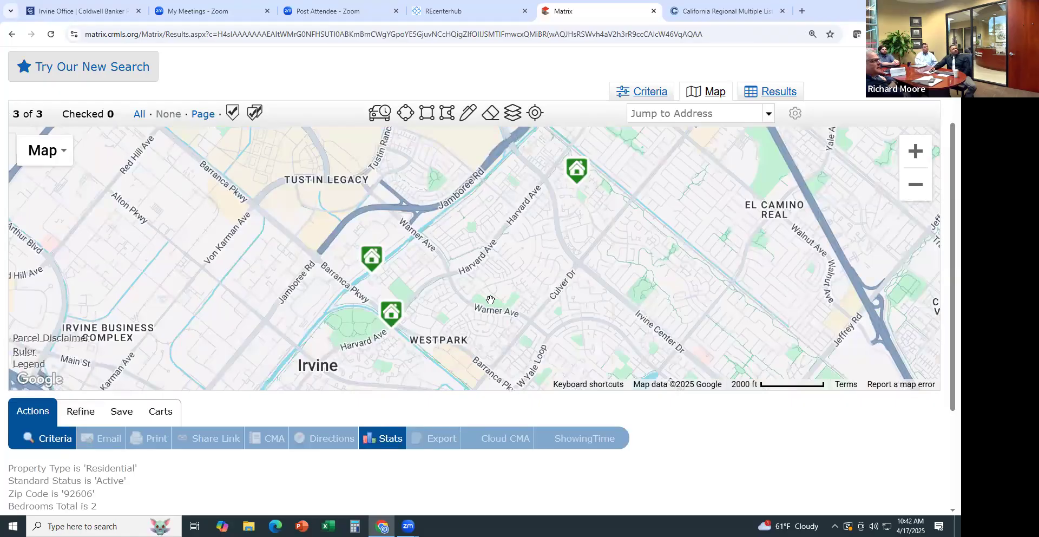
# Zoom the map out and return to the Active, 92606, 2-bedroom search criteria
pyautogui.scroll(-1, 547, 258)
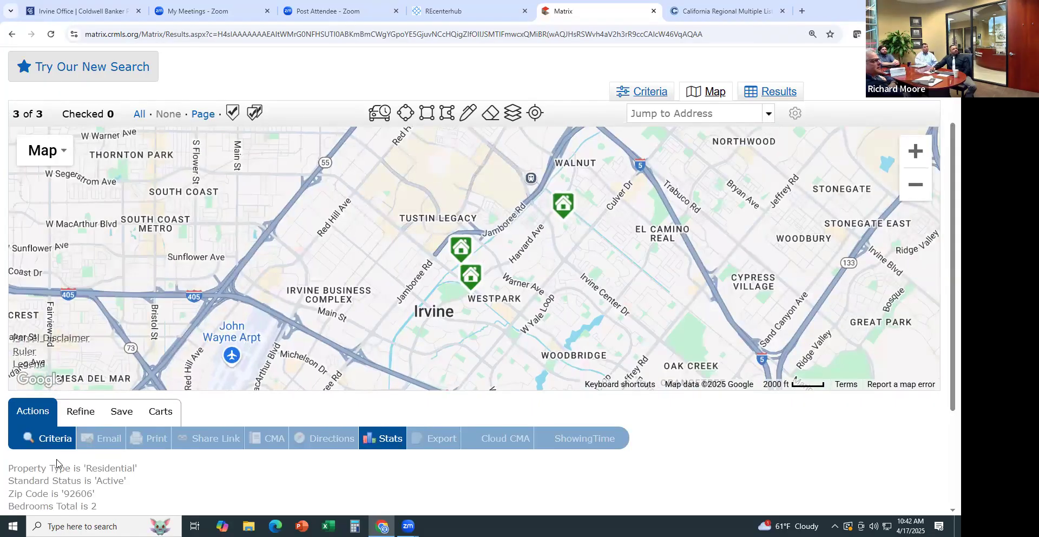
pyautogui.click(51, 438)
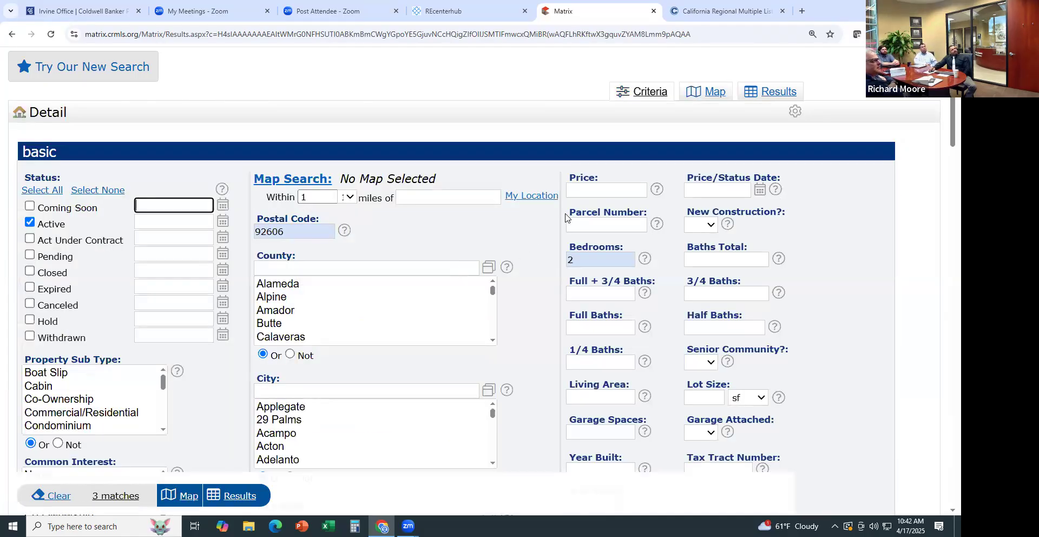
# Delete the 2-bedroom value so the Active 92606 search shows 15 matches
pyautogui.click(581, 254)
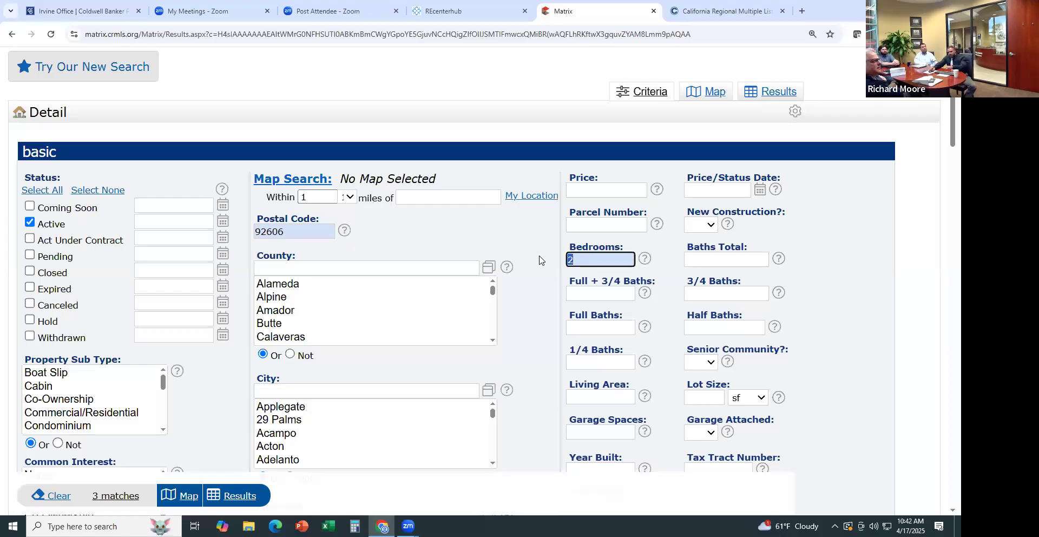
pyautogui.press('BackSpace')
pyautogui.click(587, 192)
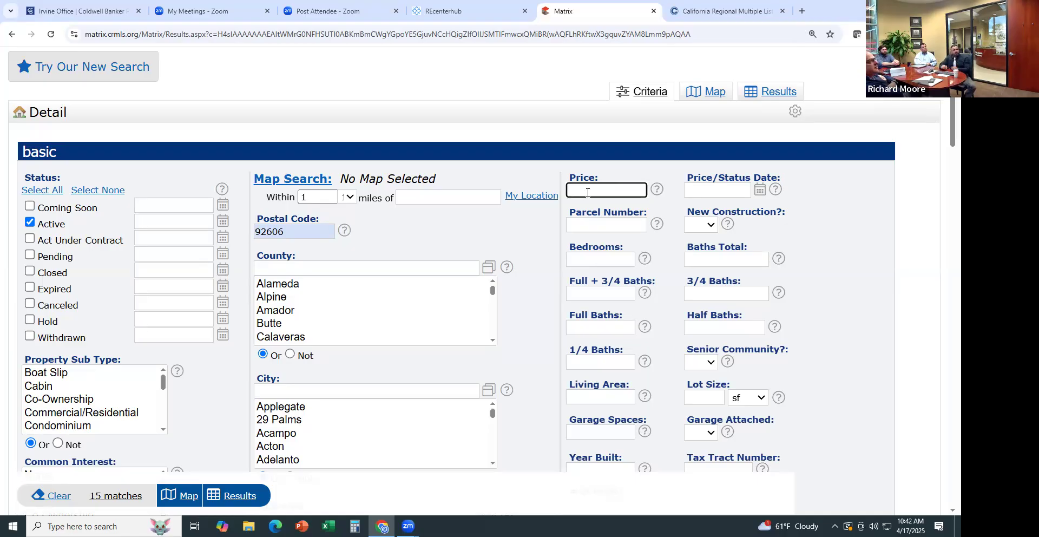
pyautogui.click(597, 251)
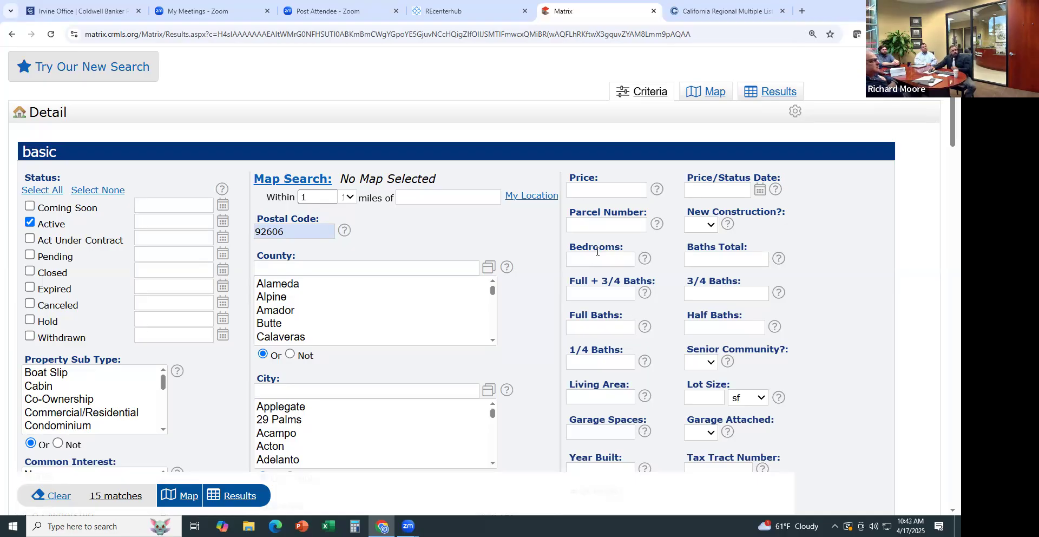
pyautogui.click(594, 256)
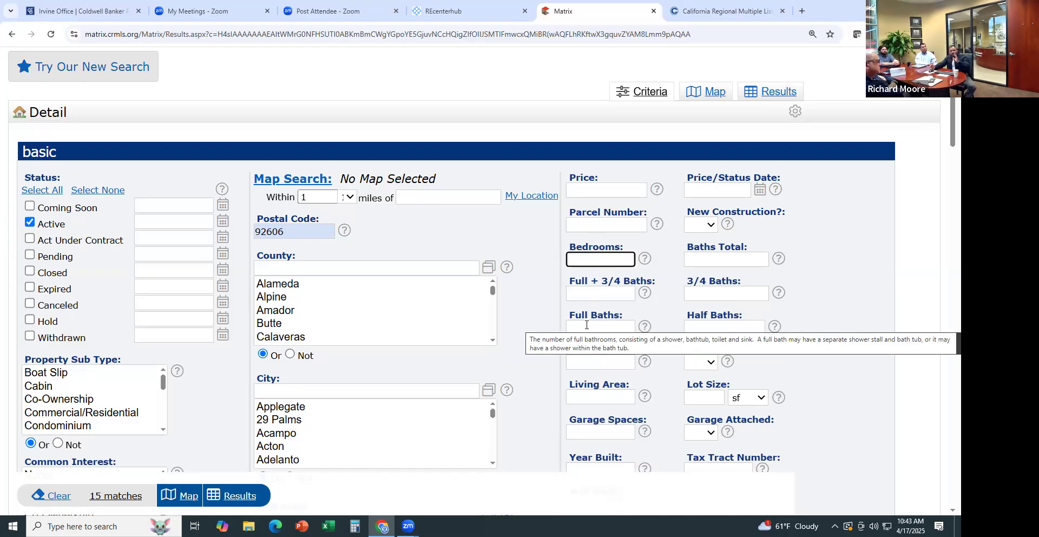
pyautogui.click(819, 312)
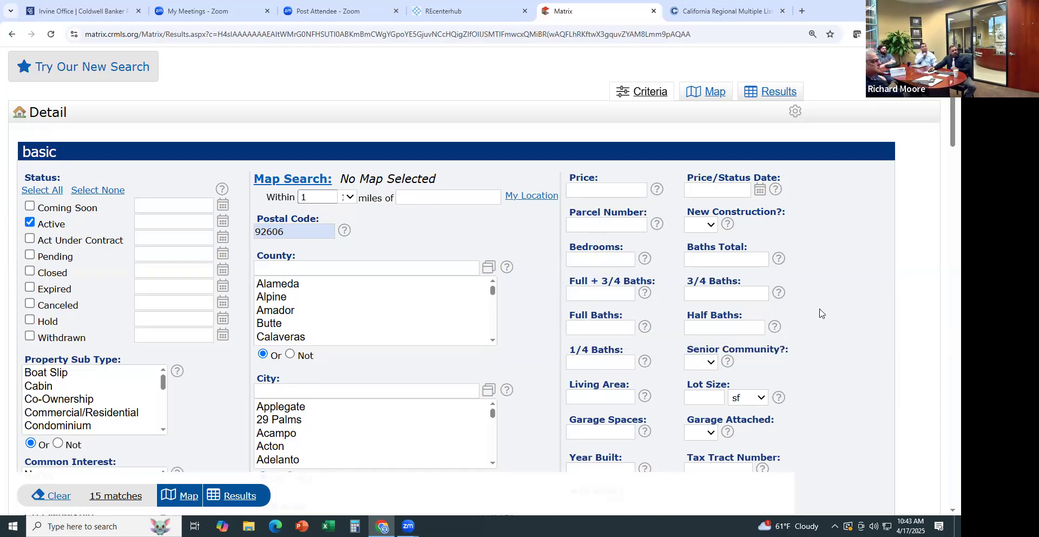
# Try a minimum Living Area of 1000+
pyautogui.scroll(-1, 820, 313)
pyautogui.click(601, 342)
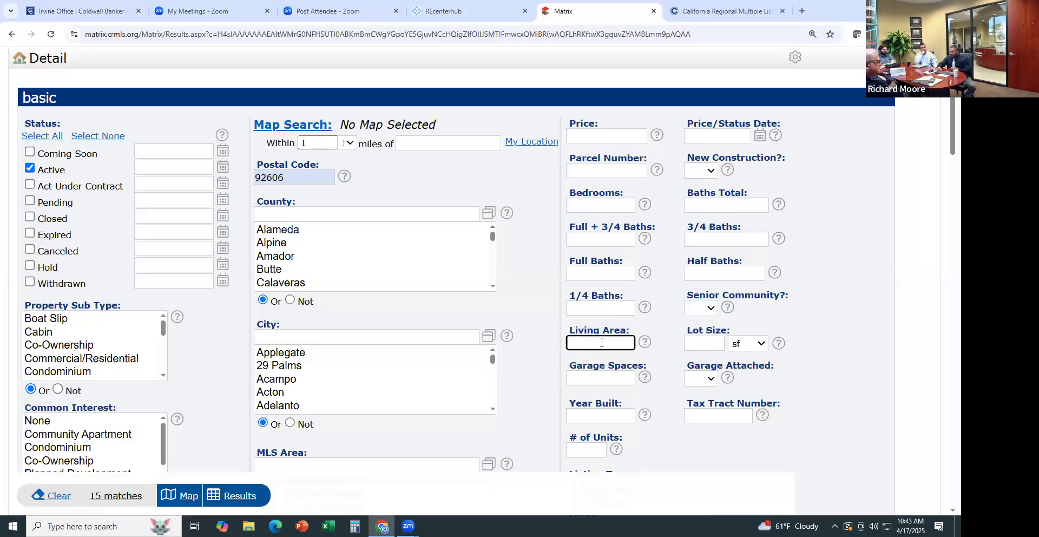
pyautogui.write('1000+')
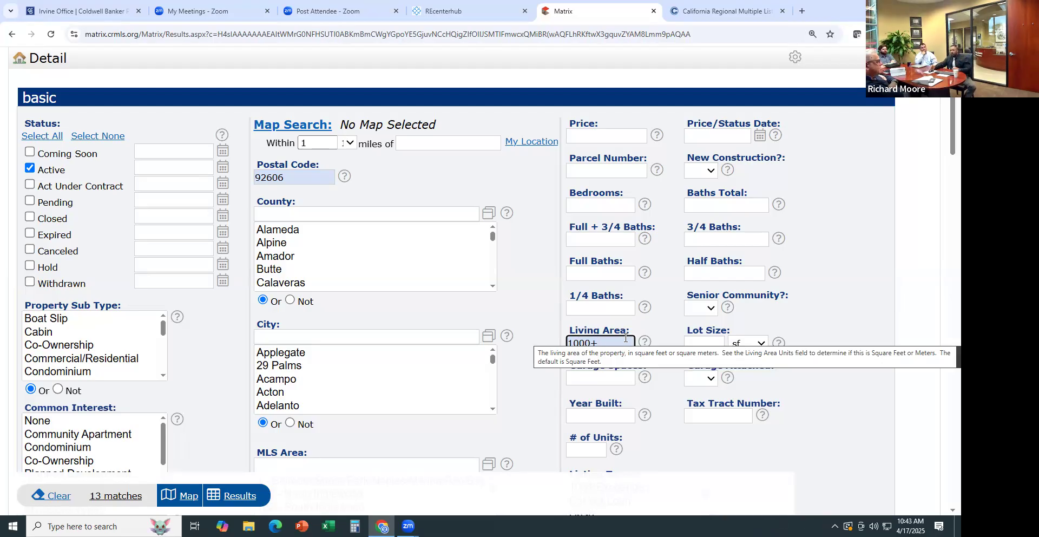
pyautogui.click(836, 324)
pyautogui.scroll(-1, 837, 324)
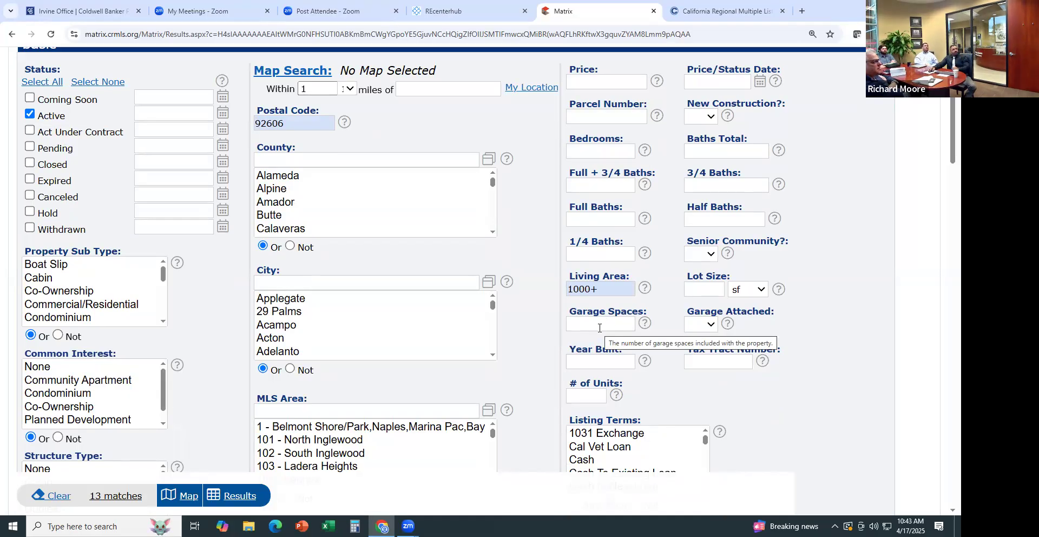
# Start a 1990+ Year Built criterion, then delete it
pyautogui.click(590, 362)
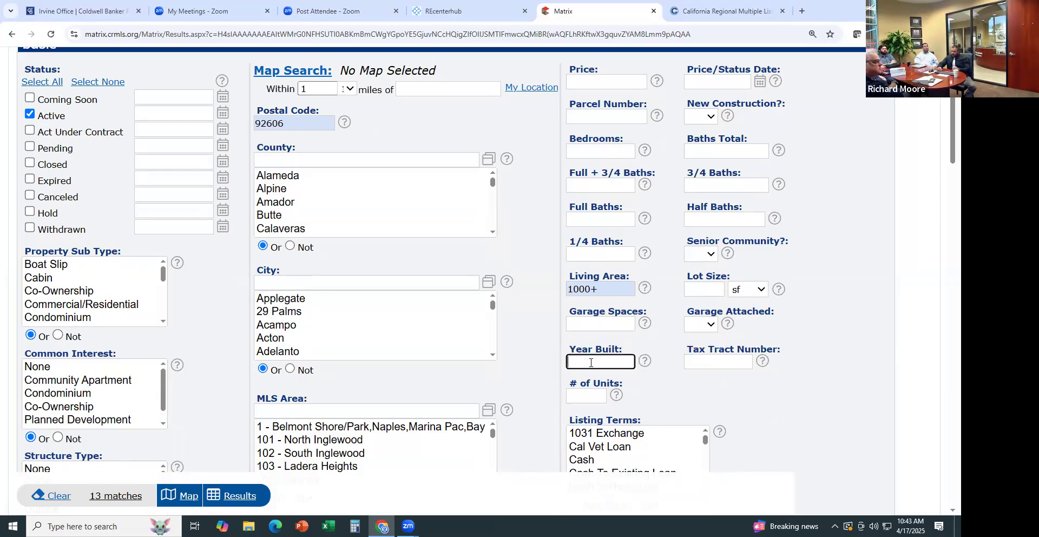
pyautogui.write('1990+')
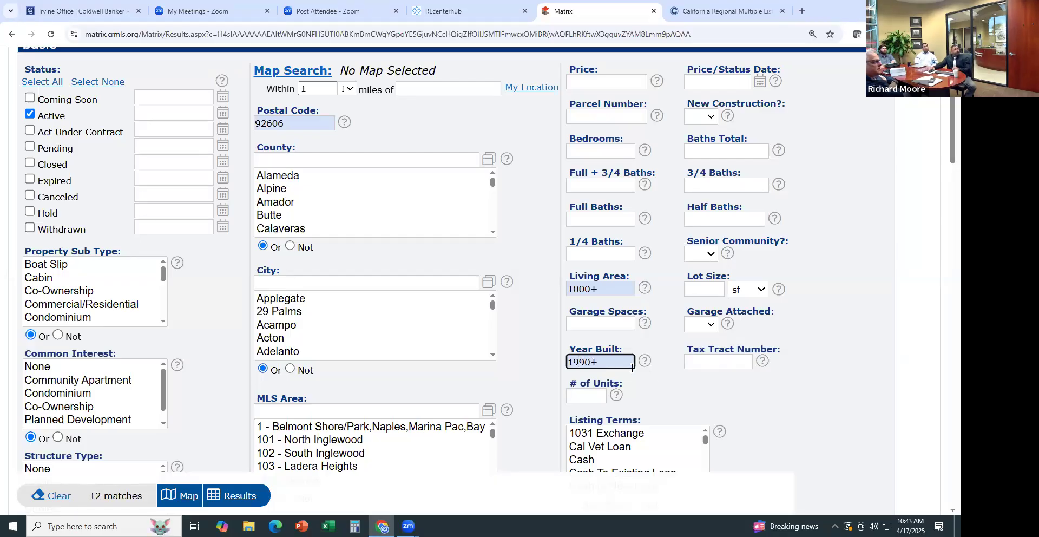
pyautogui.hotkey('ctrl', 'a')
pyautogui.press('BackSpace')
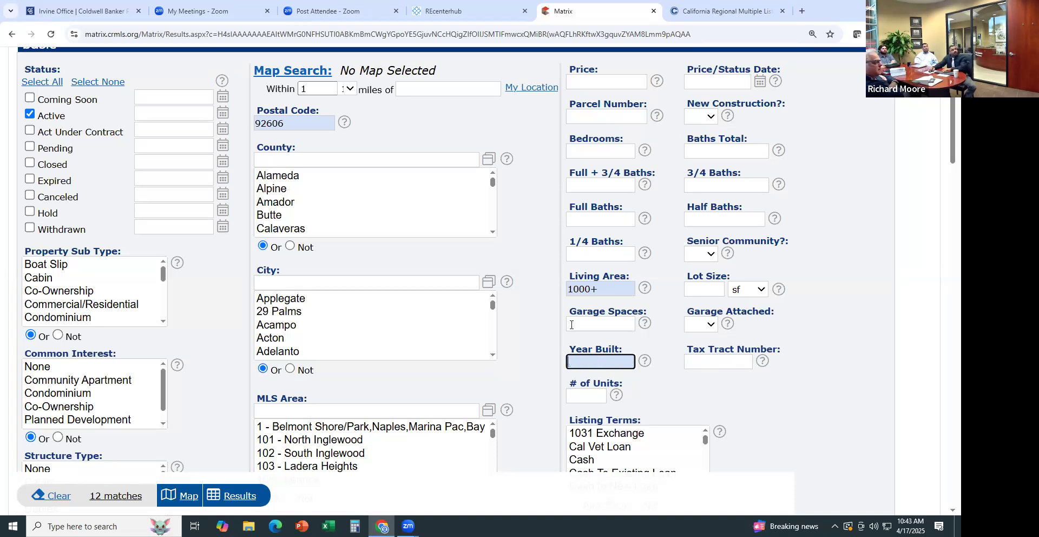
# Delete the 1000+ Living Area value and wipe the criteria for a new search
pyautogui.moveTo(608, 279); pyautogui.dragTo(586, 290)
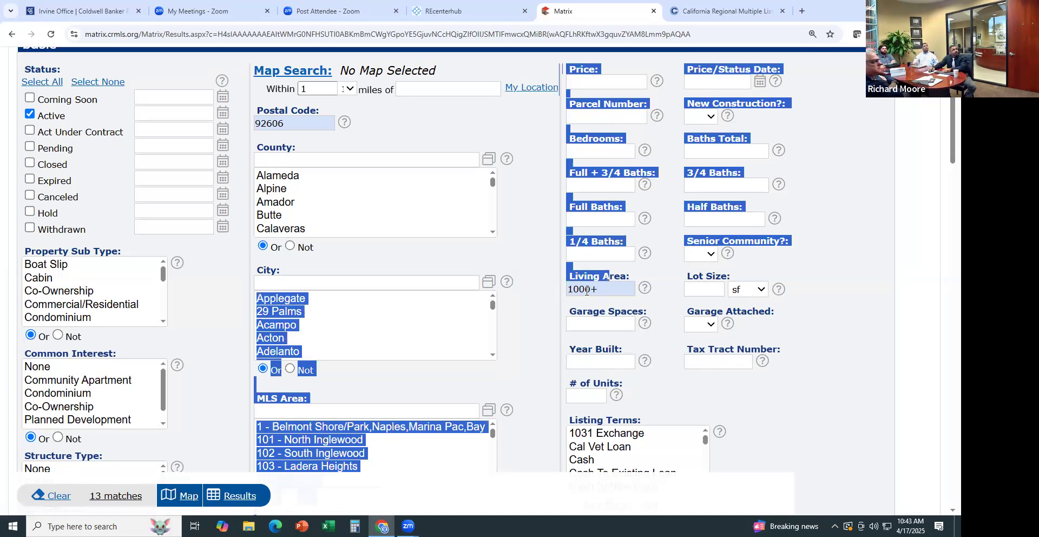
pyautogui.doubleClick(586, 290)
pyautogui.press('BackSpace')
pyautogui.press('Delete')
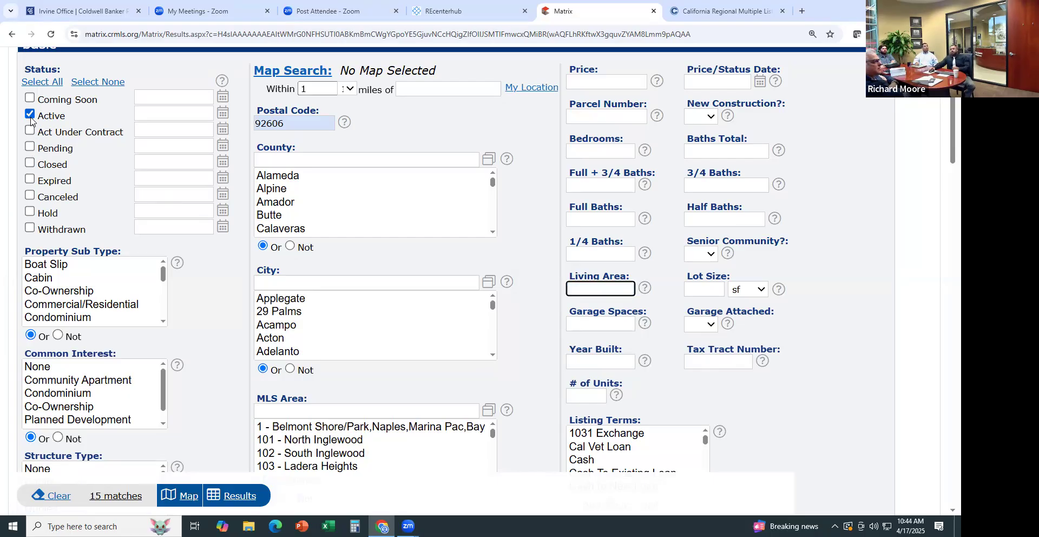
pyautogui.click(58, 498)
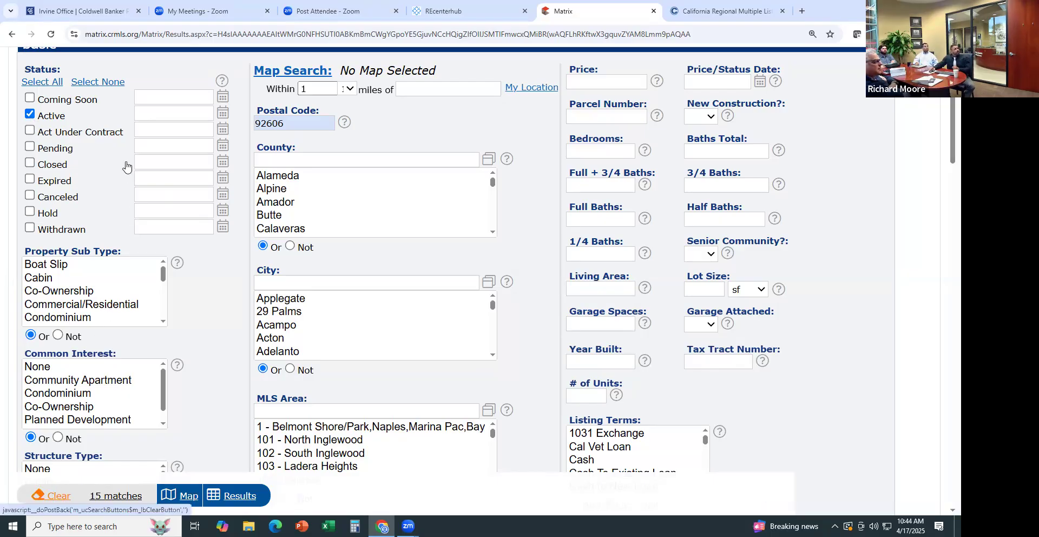
# Include Active, Act Under Contract, Pending and Closed (last 180 days) statuses
pyautogui.scroll(4, 336, 277)
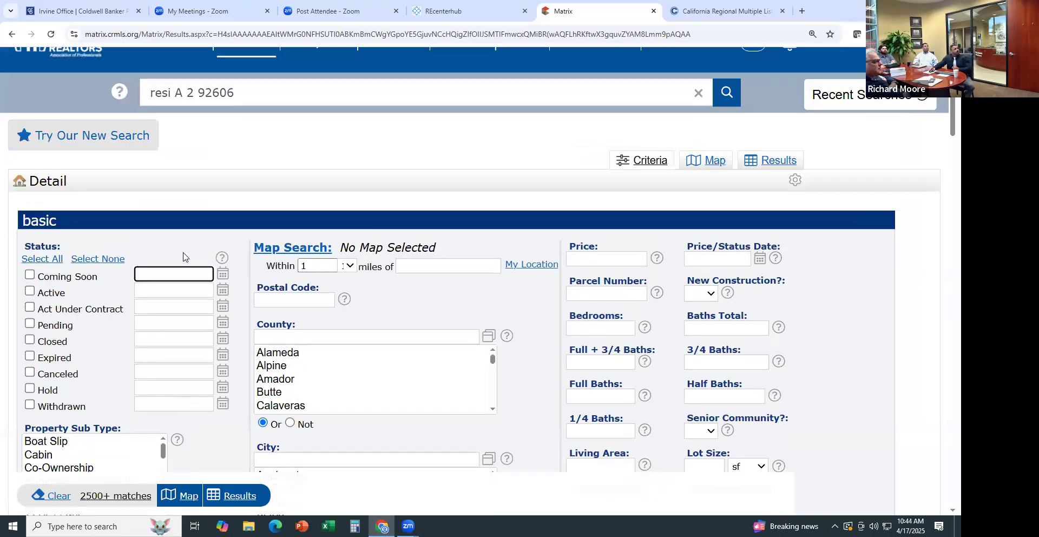
pyautogui.scroll(-2, 336, 277)
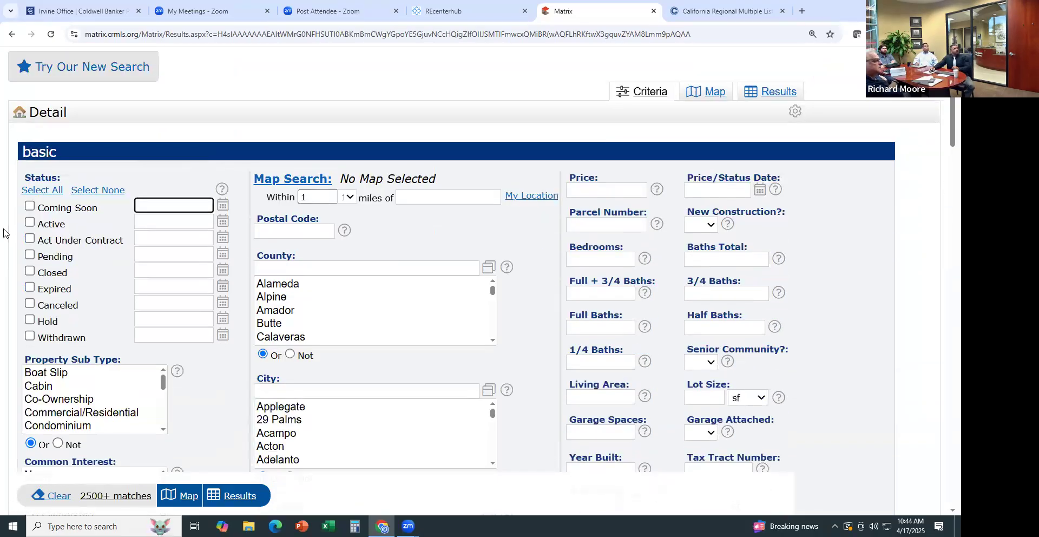
pyautogui.click(29, 223)
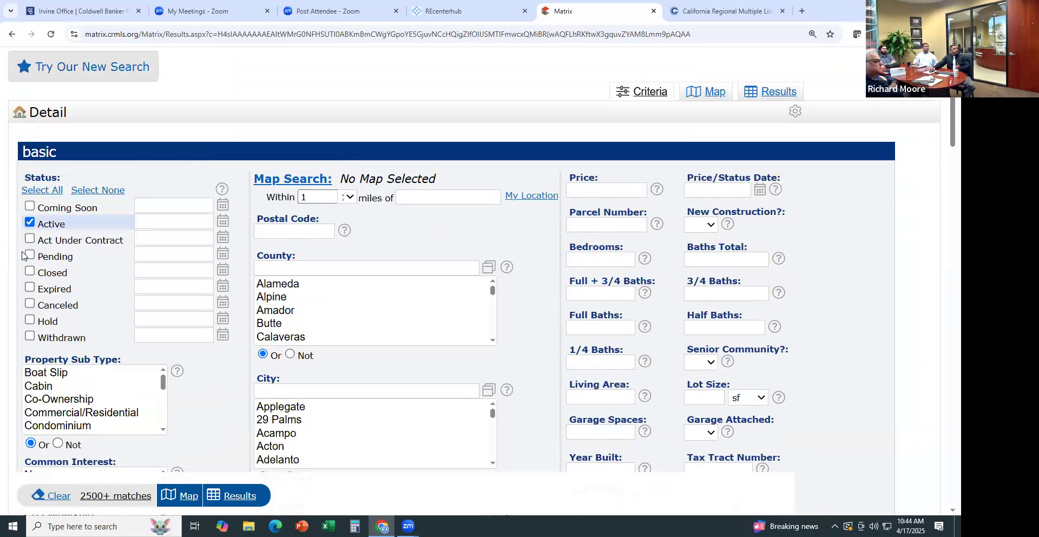
pyautogui.click(30, 239)
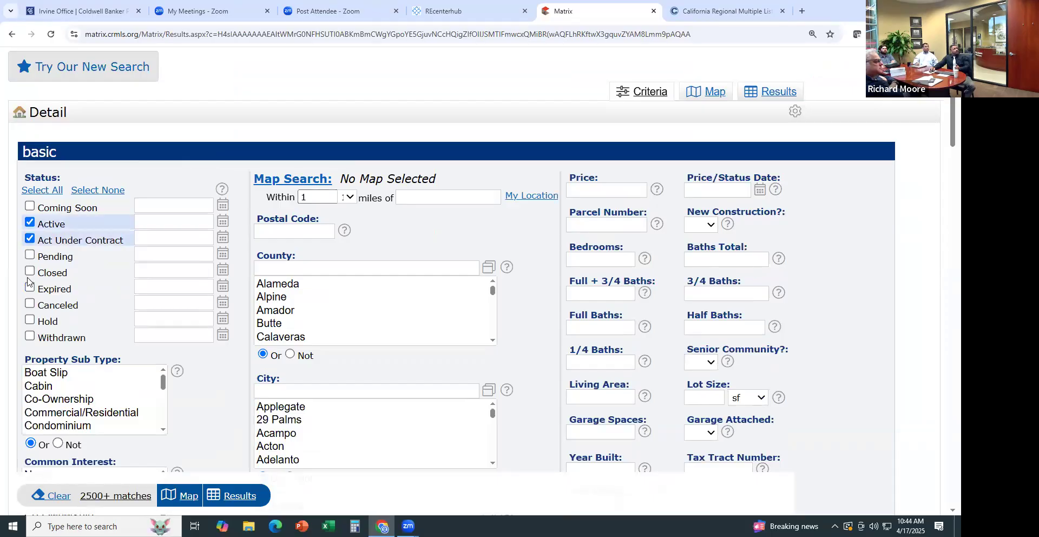
pyautogui.click(30, 255)
pyautogui.click(29, 270)
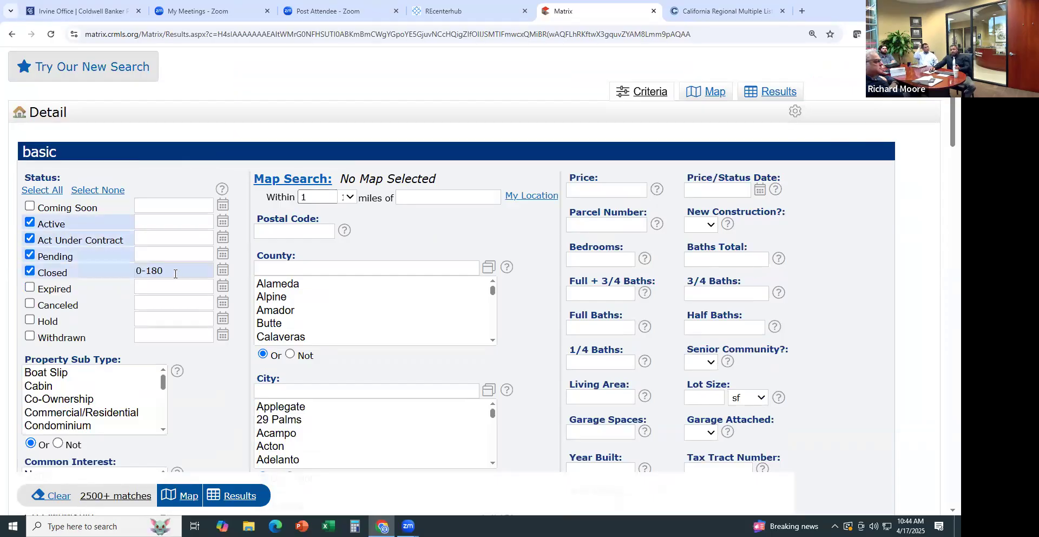
# Set County to Orange and City to Irvine
pyautogui.click(291, 269)
pyautogui.write('orange')
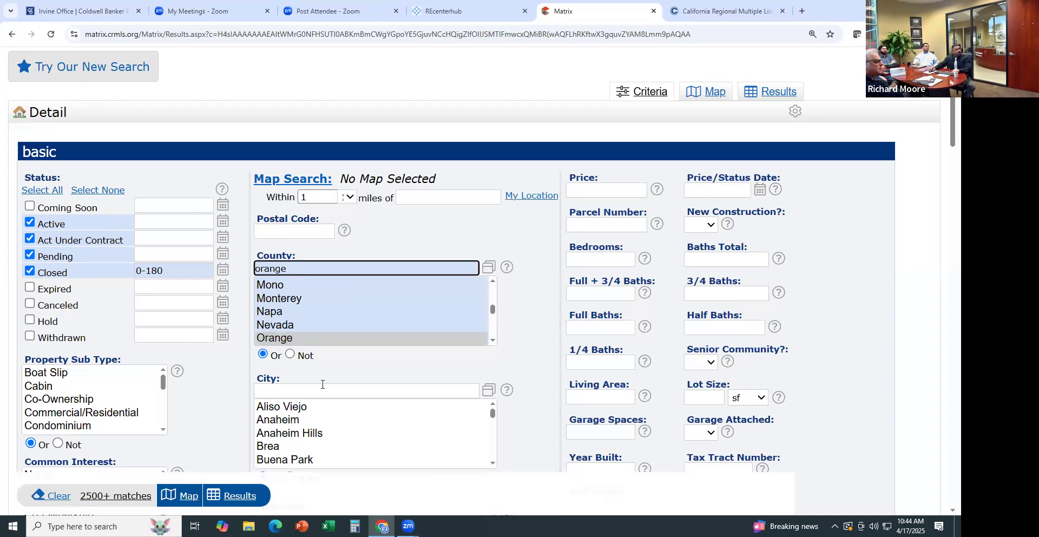
pyautogui.click(322, 388)
pyautogui.write('irvine')
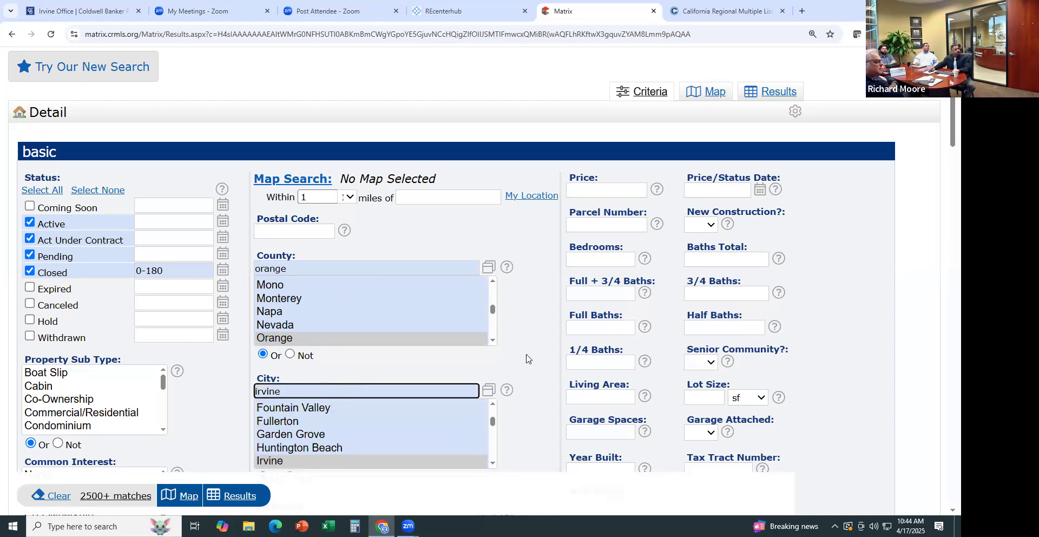
pyautogui.scroll(-4, 528, 357)
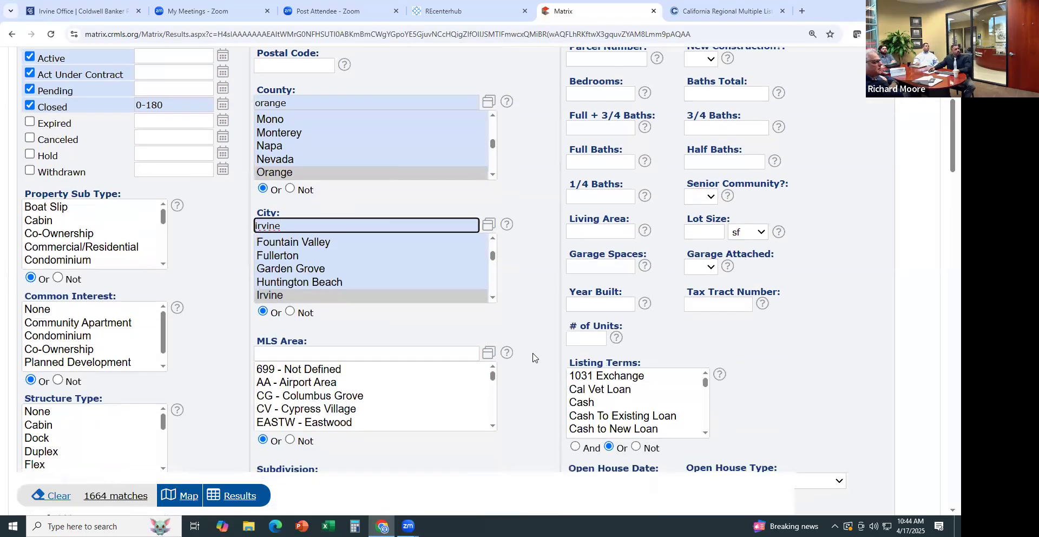
pyautogui.moveTo(492, 327); pyautogui.dragTo(486, 372)
pyautogui.scroll(-1, 487, 352)
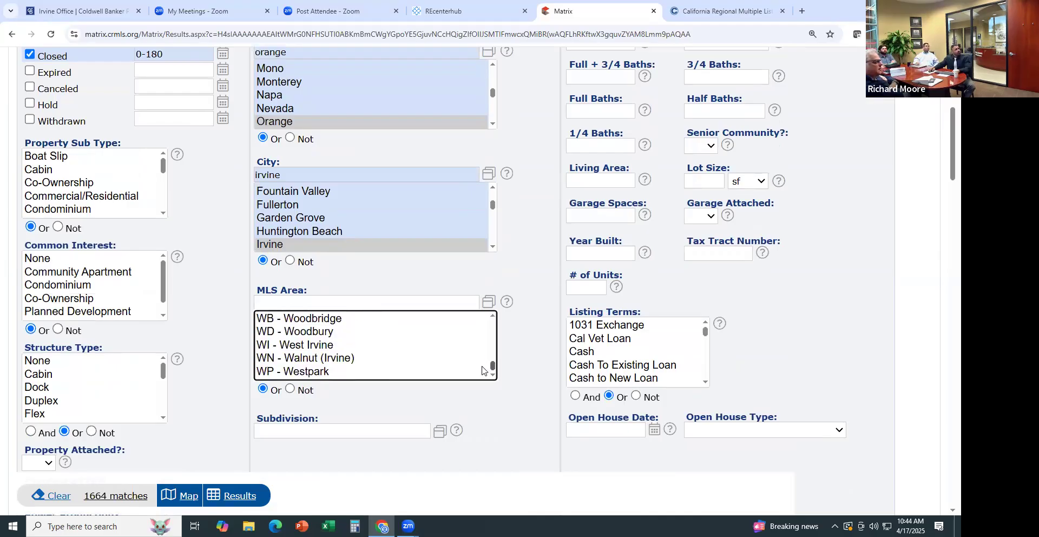
# Add the WN - Walnut (Irvine) MLS area and the College Park (CP) subdivision
pyautogui.click(350, 360)
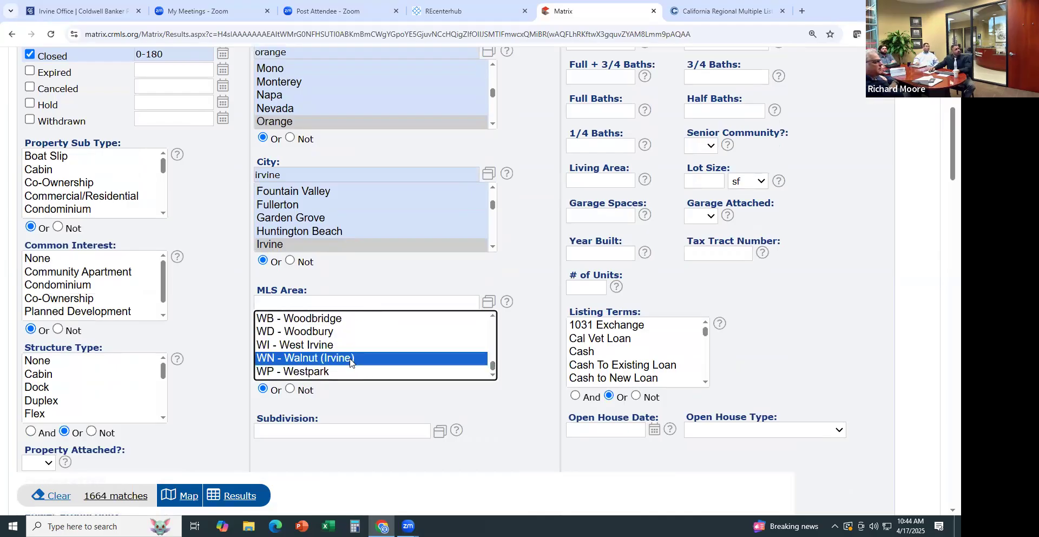
pyautogui.click(440, 433)
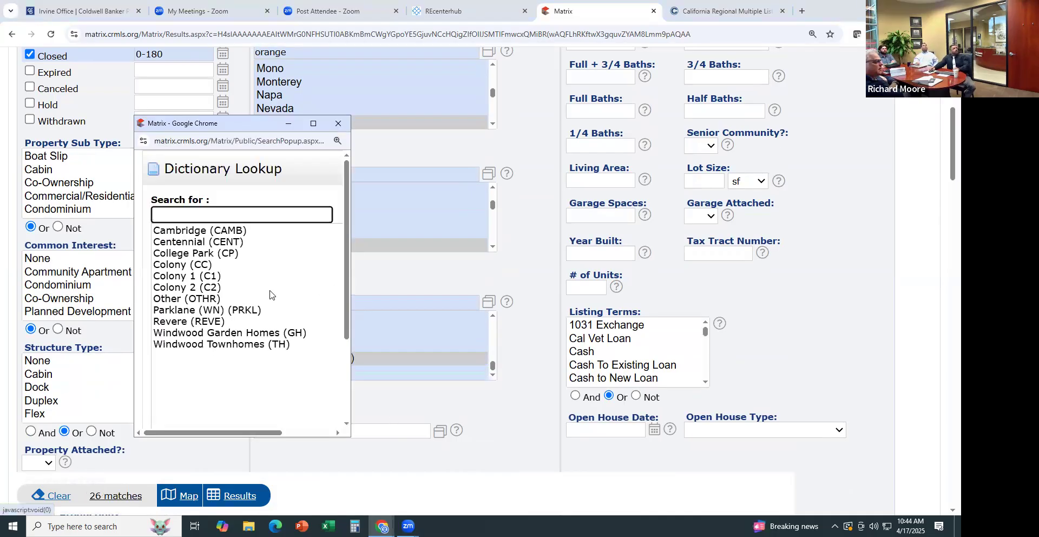
pyautogui.click(190, 254)
pyautogui.scroll(-3, 227, 341)
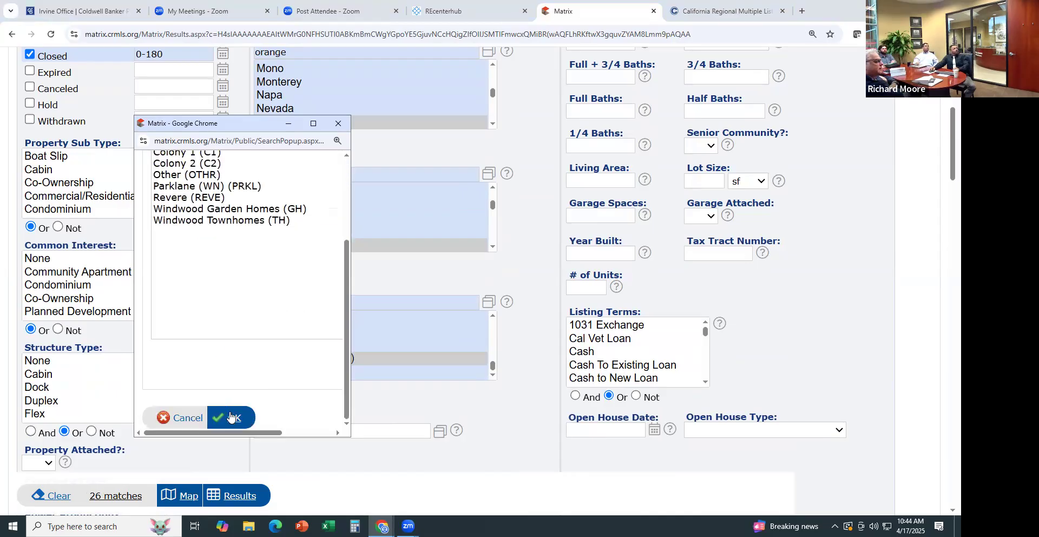
pyautogui.click(234, 418)
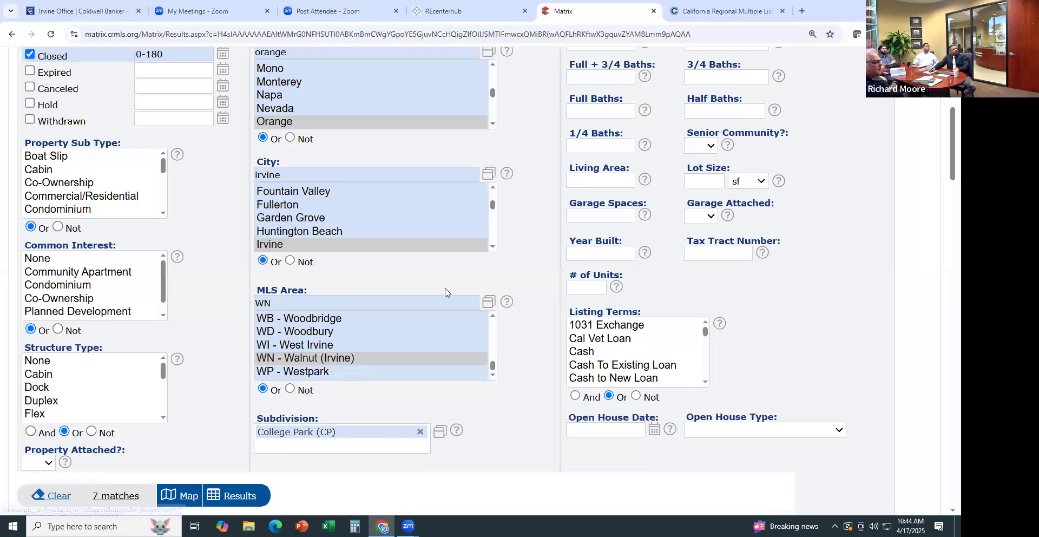
pyautogui.scroll(5, 757, 129)
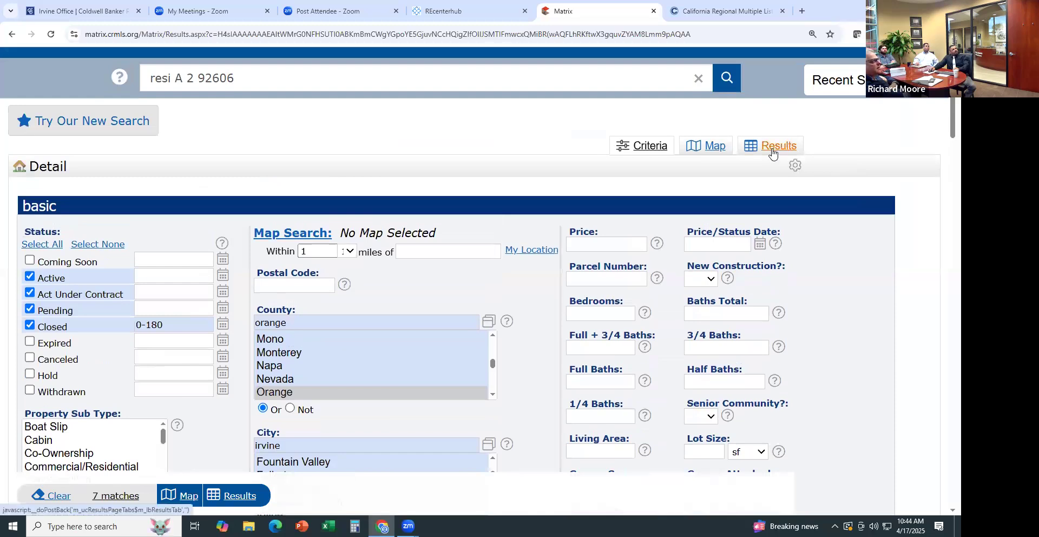
# Show the 7 College Park results and sort them by the S (status) column
pyautogui.click(772, 150)
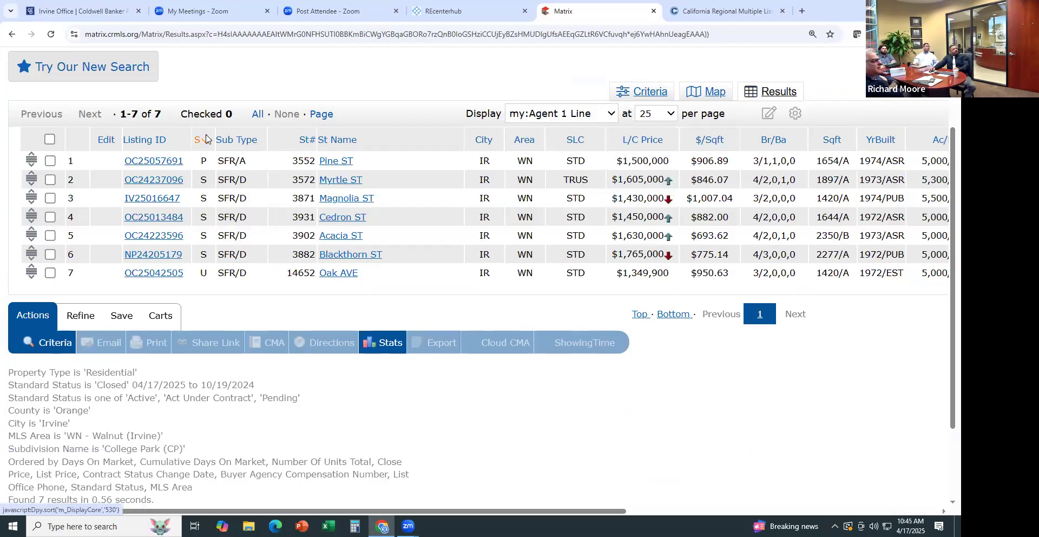
pyautogui.click(205, 139)
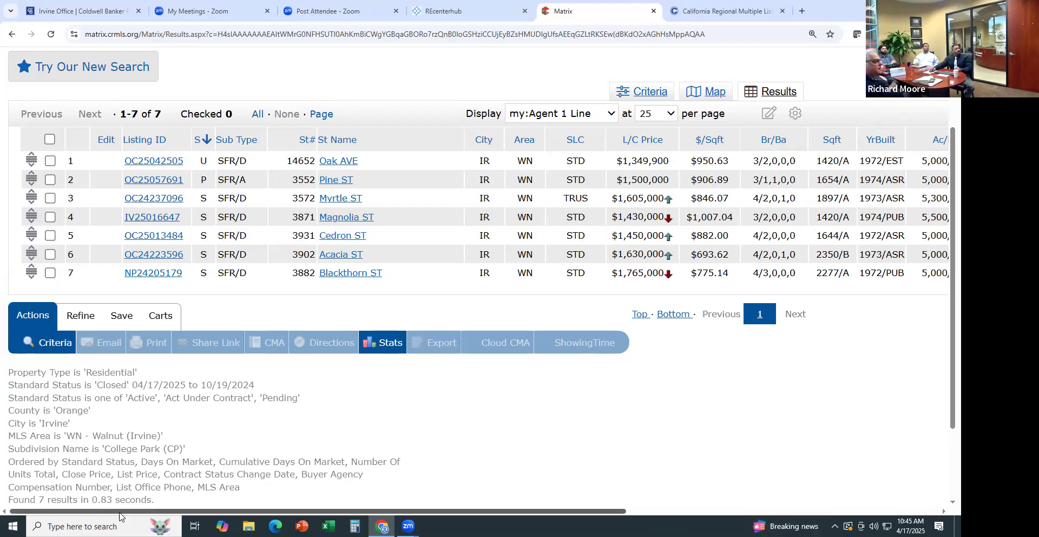
pyautogui.hscroll(5, 119, 512)
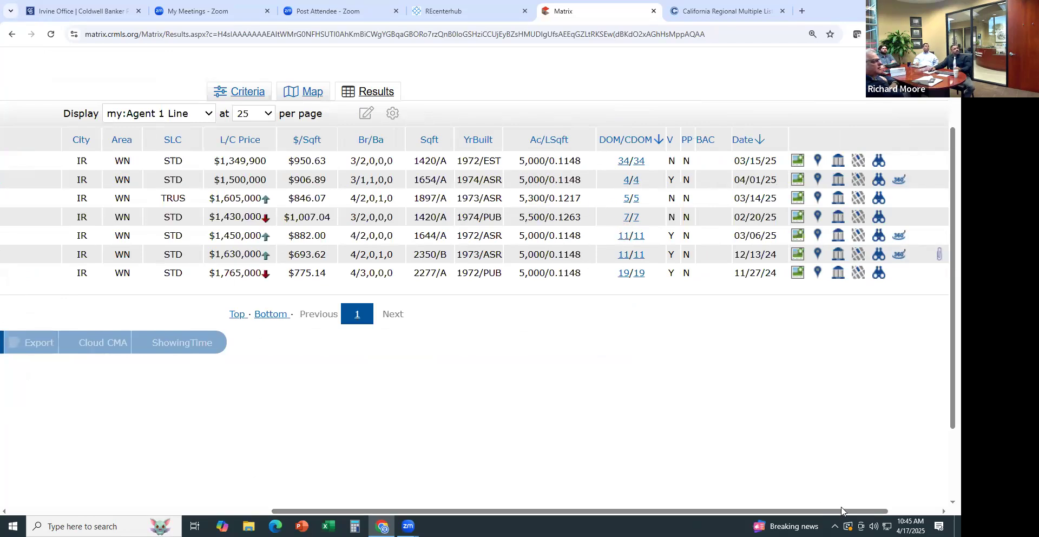
pyautogui.hscroll(-5, 838, 510)
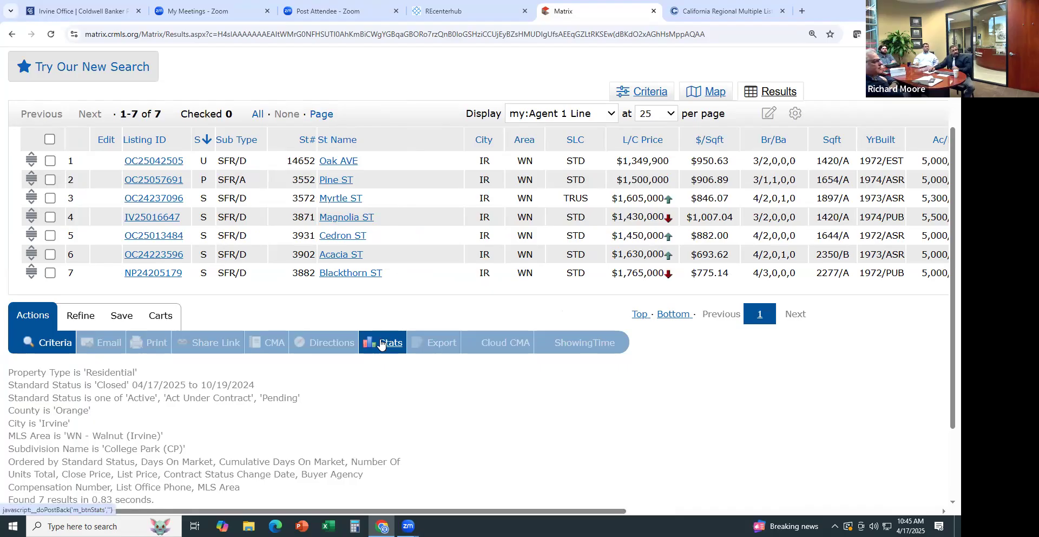
# Open Tabular stats and mark the closed sales' 11-day average ADOM and $1,576,000 average close price
pyautogui.moveTo(382, 342)
pyautogui.click(415, 369)
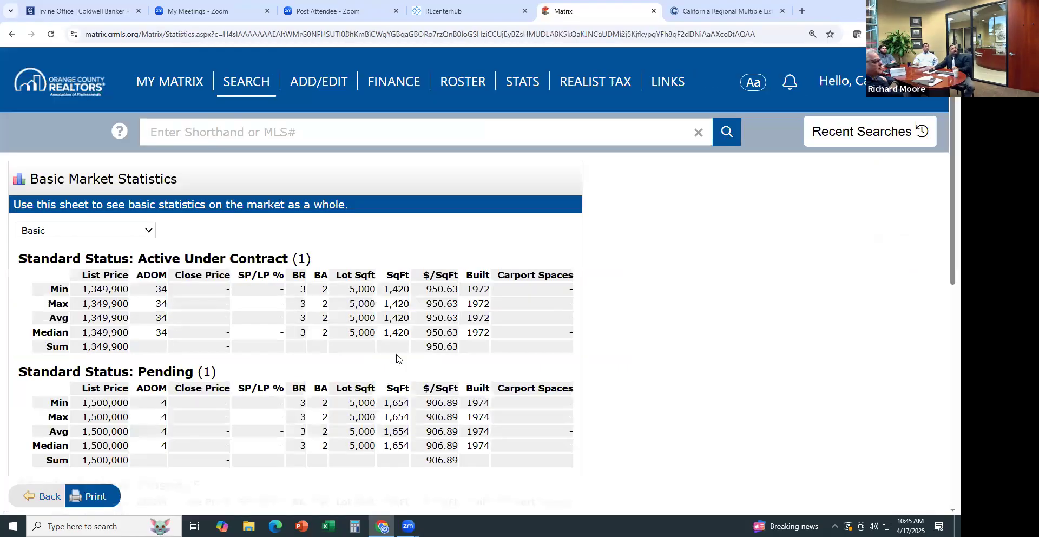
pyautogui.scroll(-3, 250, 327)
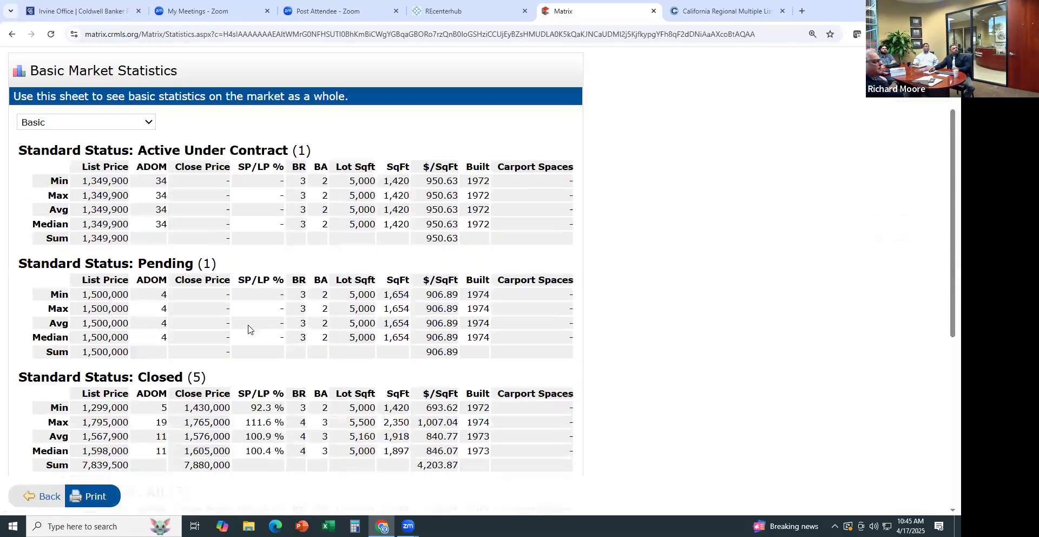
pyautogui.scroll(-1, 235, 339)
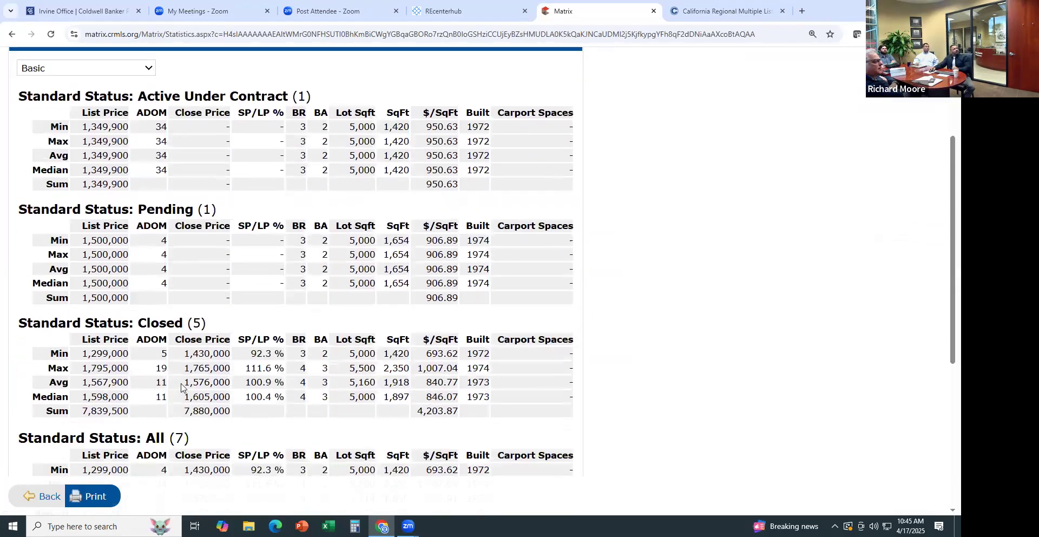
pyautogui.doubleClick(162, 383)
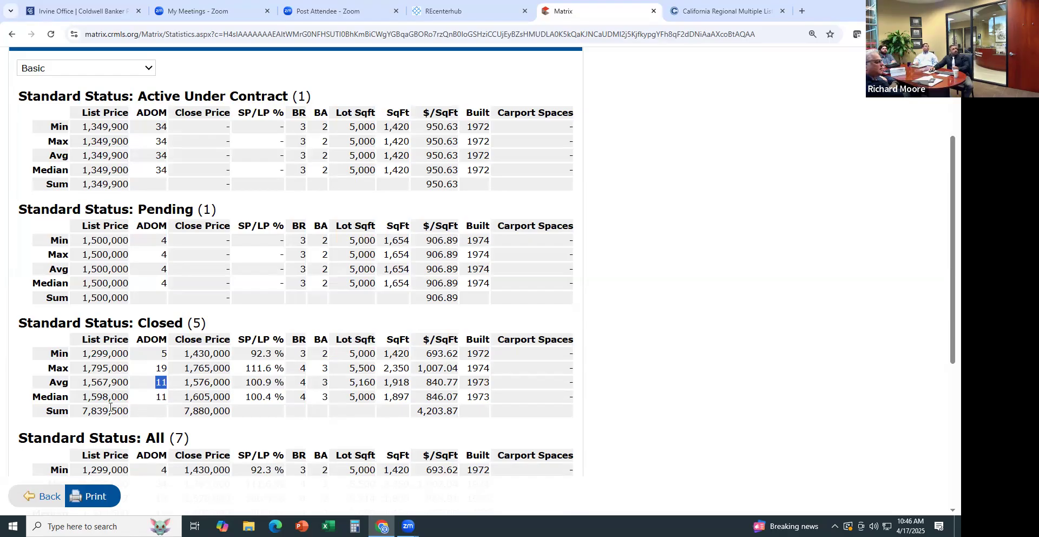
pyautogui.doubleClick(212, 378)
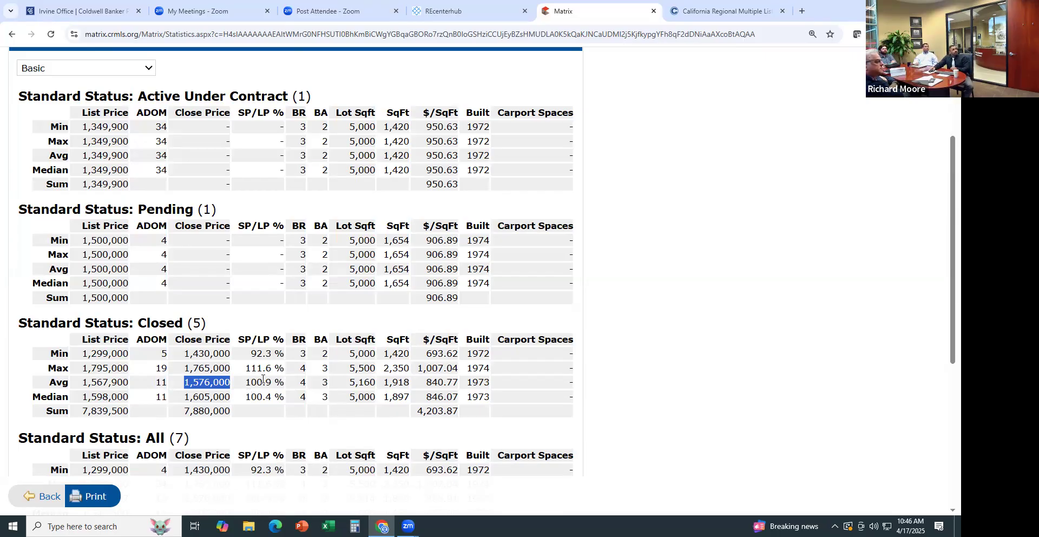
pyautogui.scroll(-2, 262, 378)
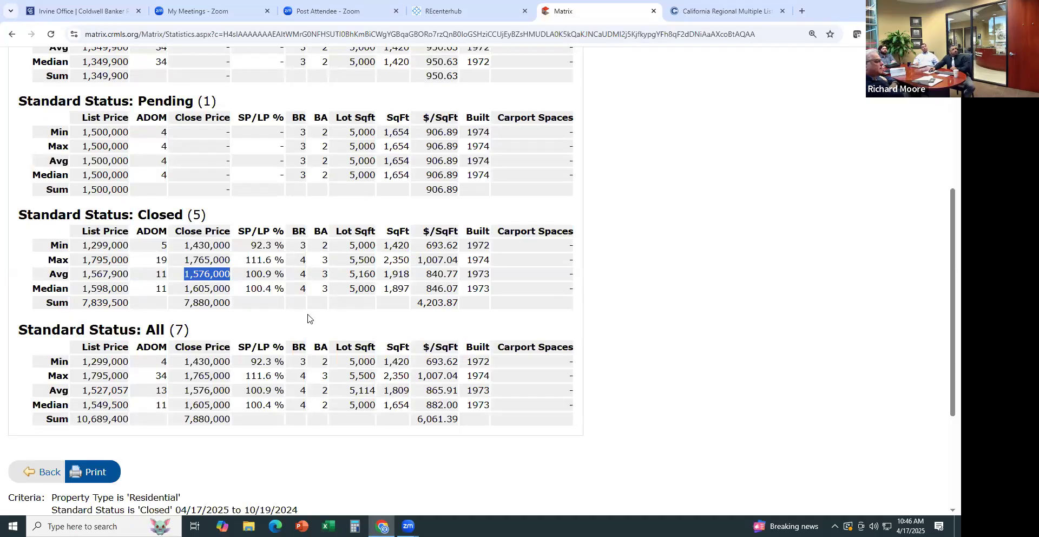
pyautogui.scroll(4, 307, 318)
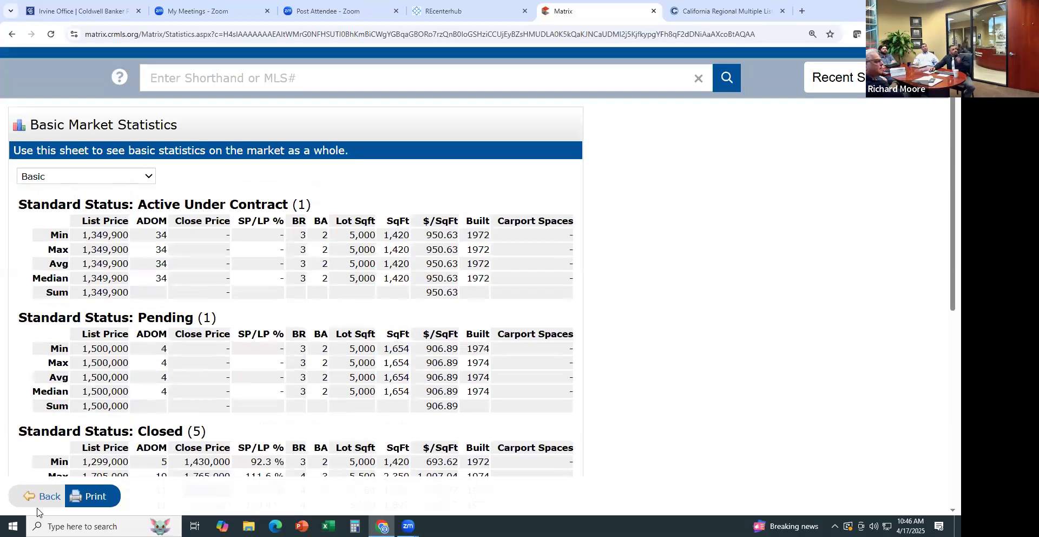
# Go back to the results and check all 7 listings
pyautogui.click(42, 496)
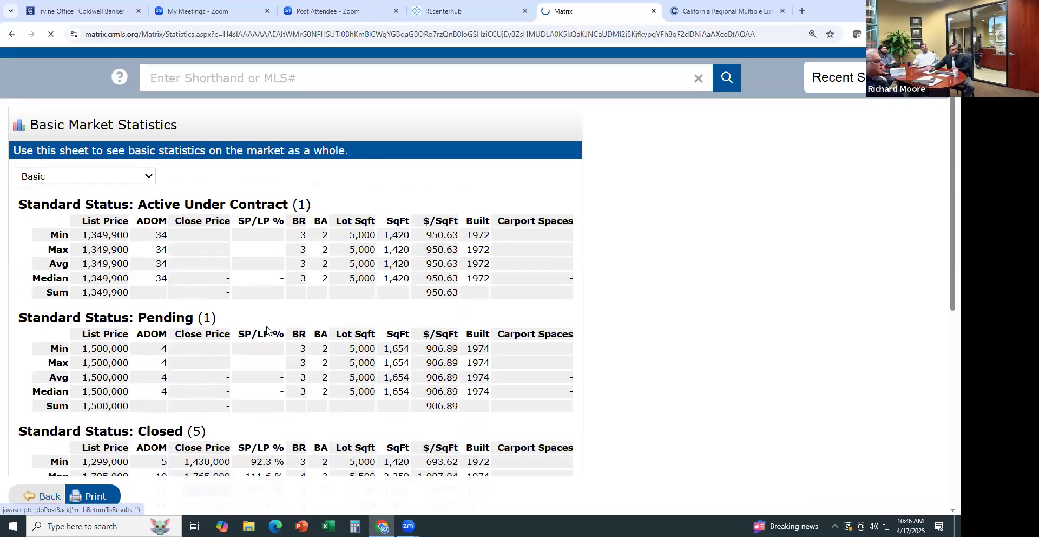
pyautogui.scroll(-2, 303, 309)
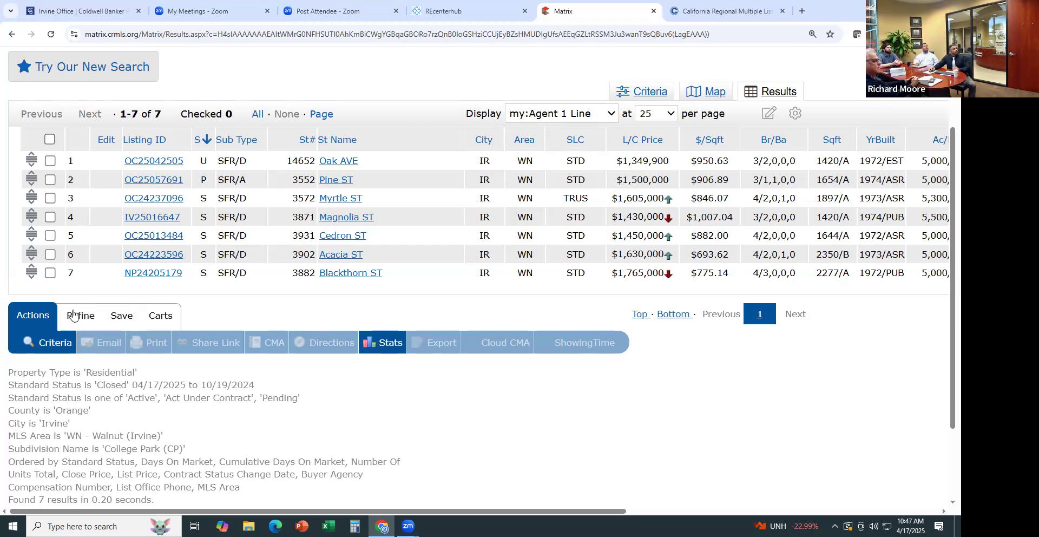
pyautogui.scroll(2, 43, 248)
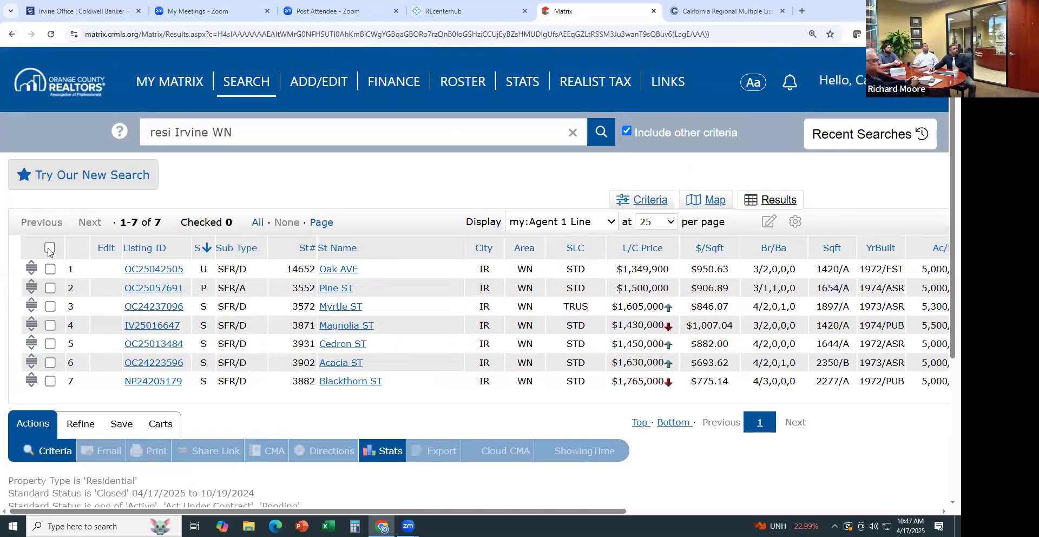
pyautogui.click(50, 248)
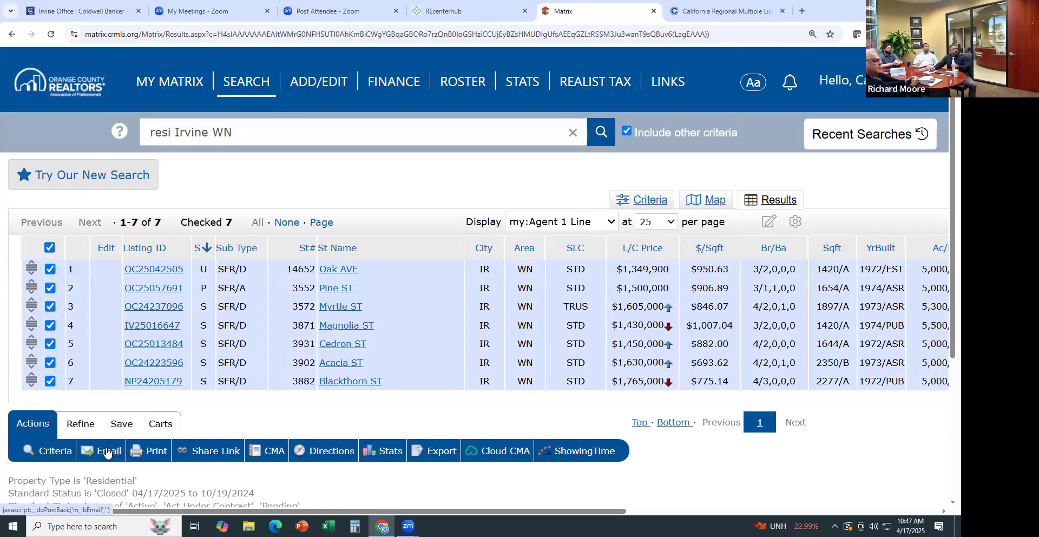
# Start an email of the 7 listings, look over its subject and body, then cancel it
pyautogui.click(107, 453)
pyautogui.click(95, 388)
pyautogui.scroll(-3, 104, 390)
pyautogui.click(161, 295)
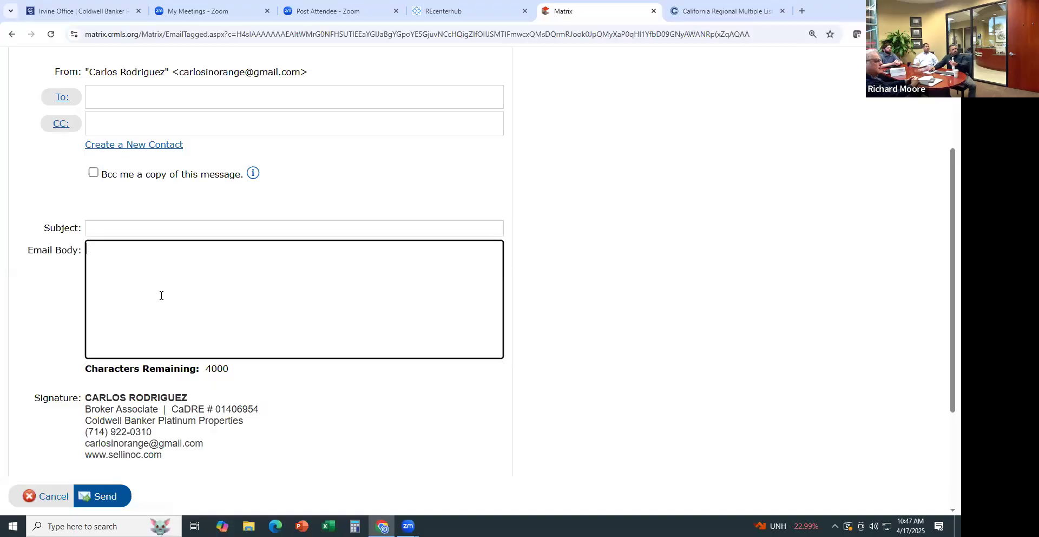
pyautogui.scroll(-3, 177, 353)
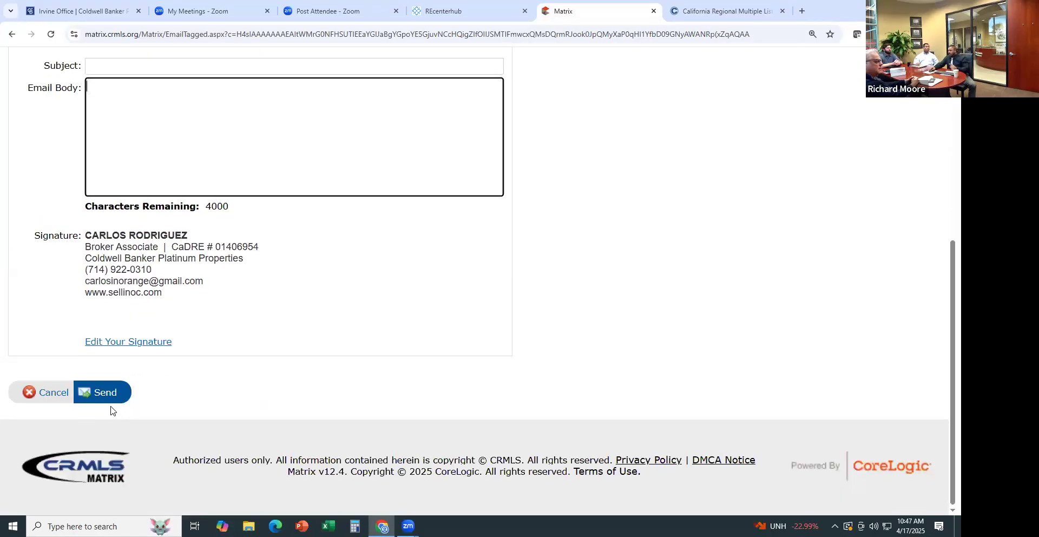
pyautogui.click(56, 393)
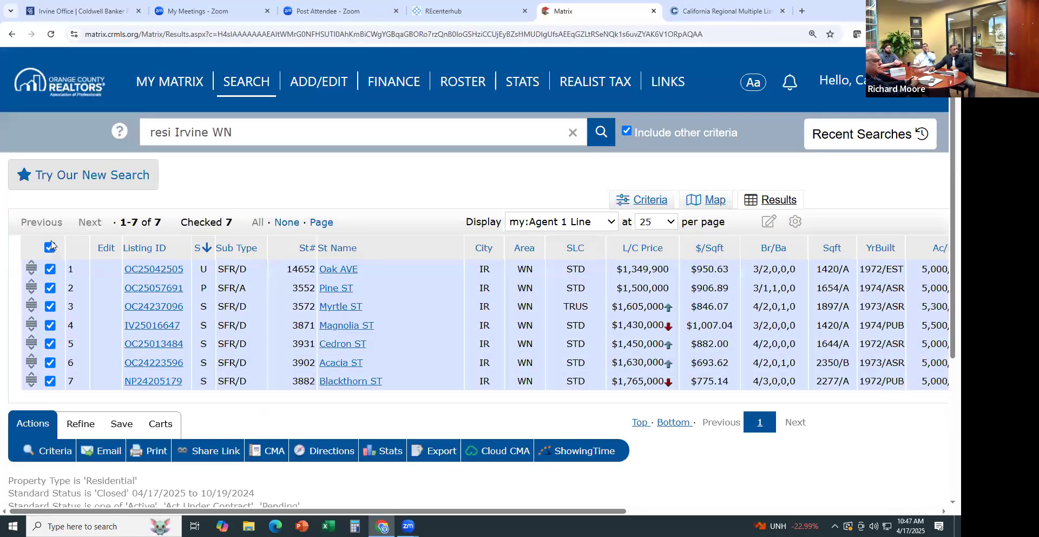
# Uncheck all listings and start a new auto email to the test contact
pyautogui.click(49, 247)
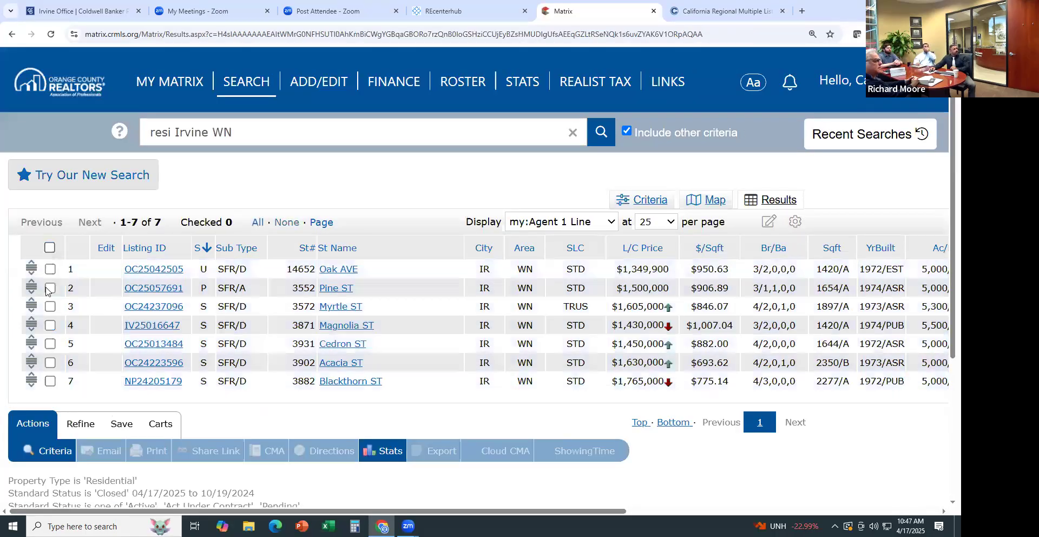
pyautogui.click(124, 427)
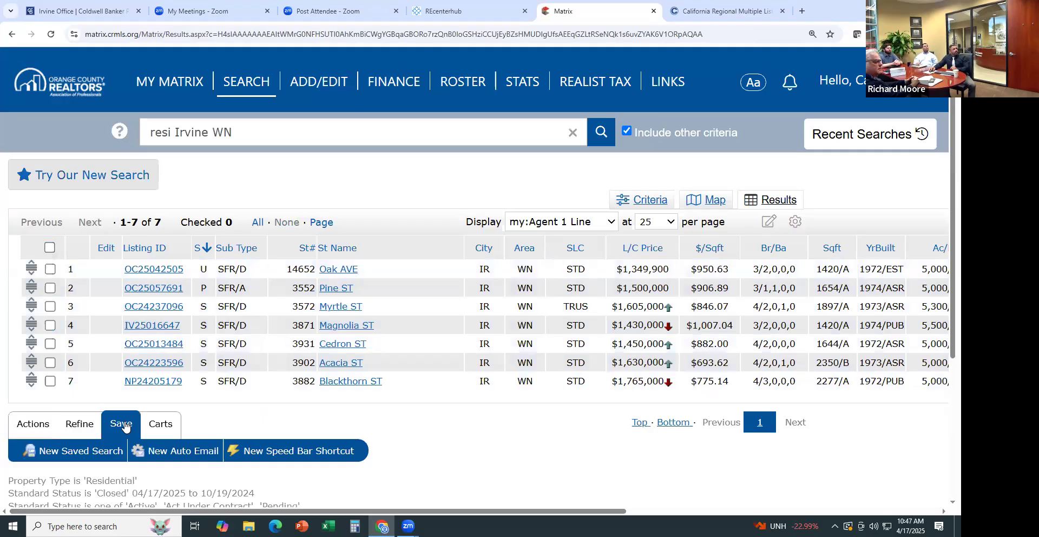
pyautogui.click(170, 451)
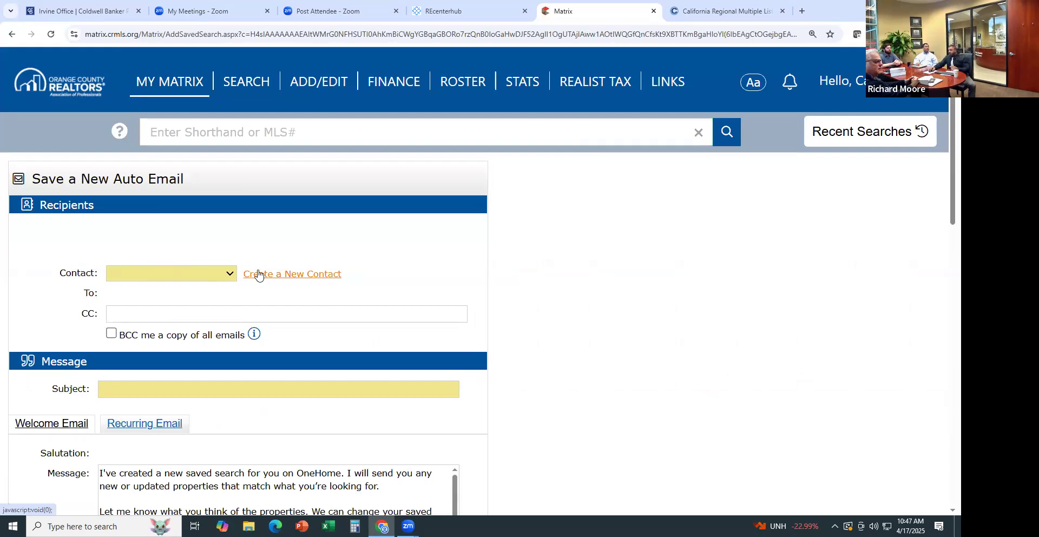
pyautogui.click(232, 273)
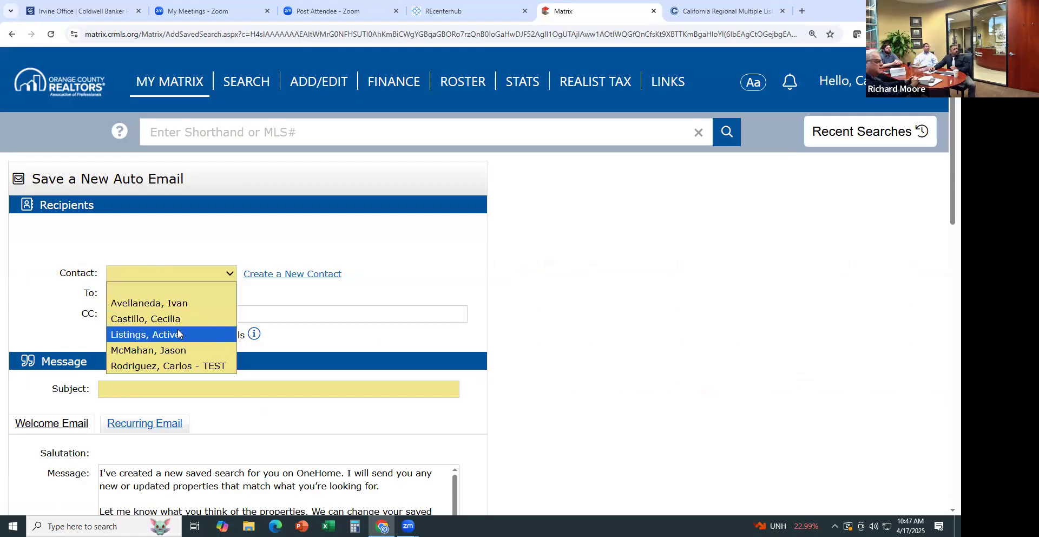
pyautogui.click(176, 364)
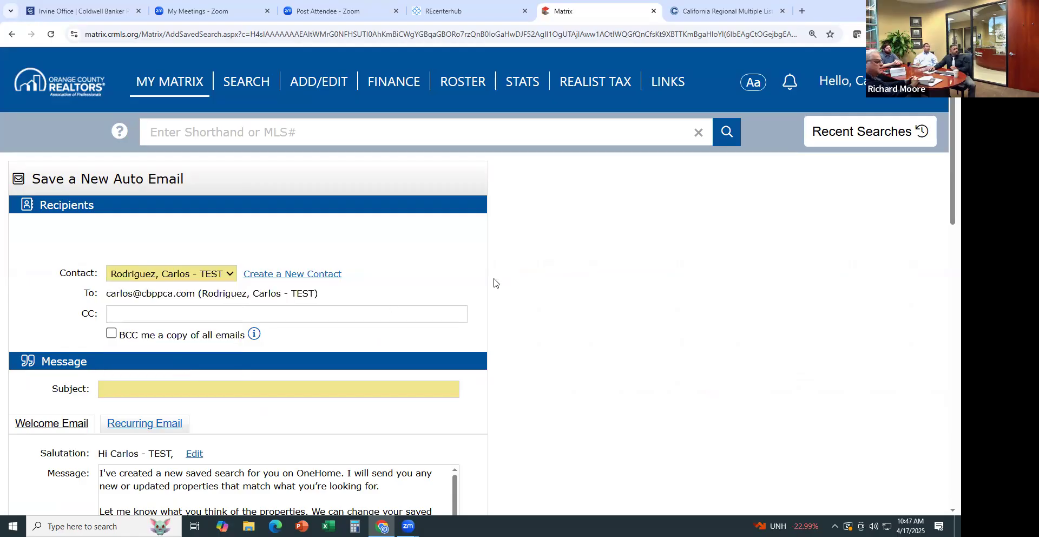
# Enter subject 'CP Market Update', set the schedule to Monthly, and save
pyautogui.scroll(-2, 495, 279)
pyautogui.click(176, 282)
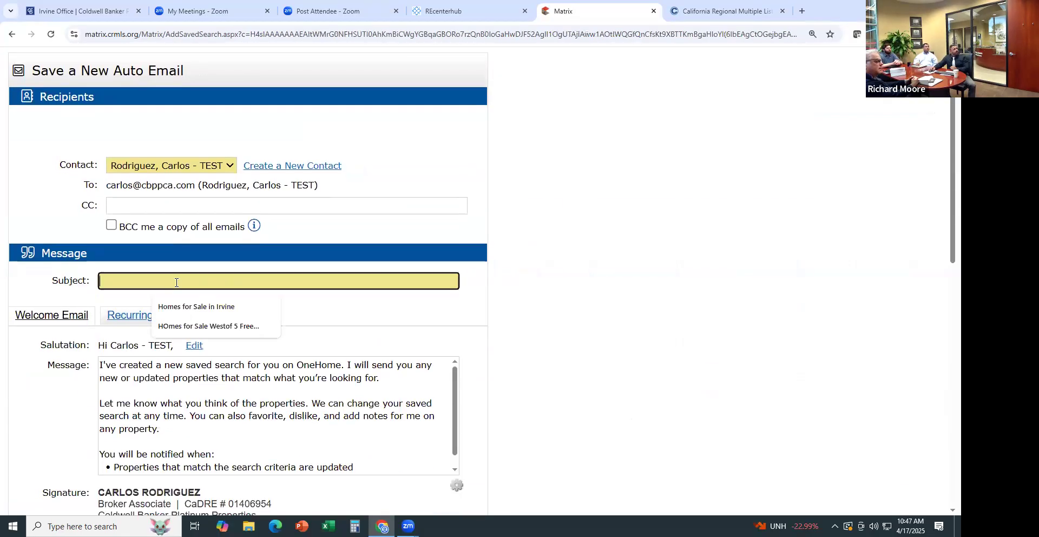
pyautogui.write('C')
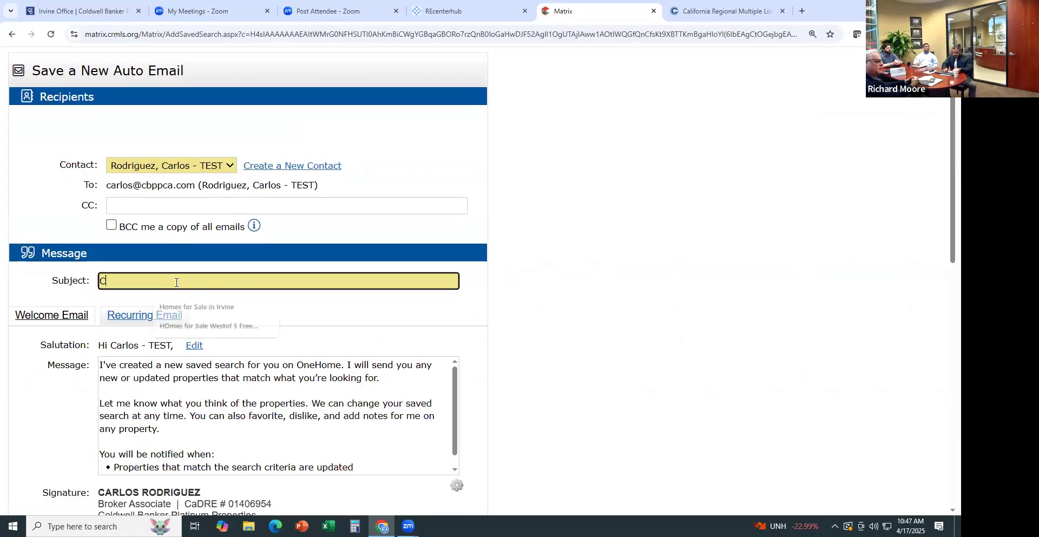
pyautogui.write('P Marke')
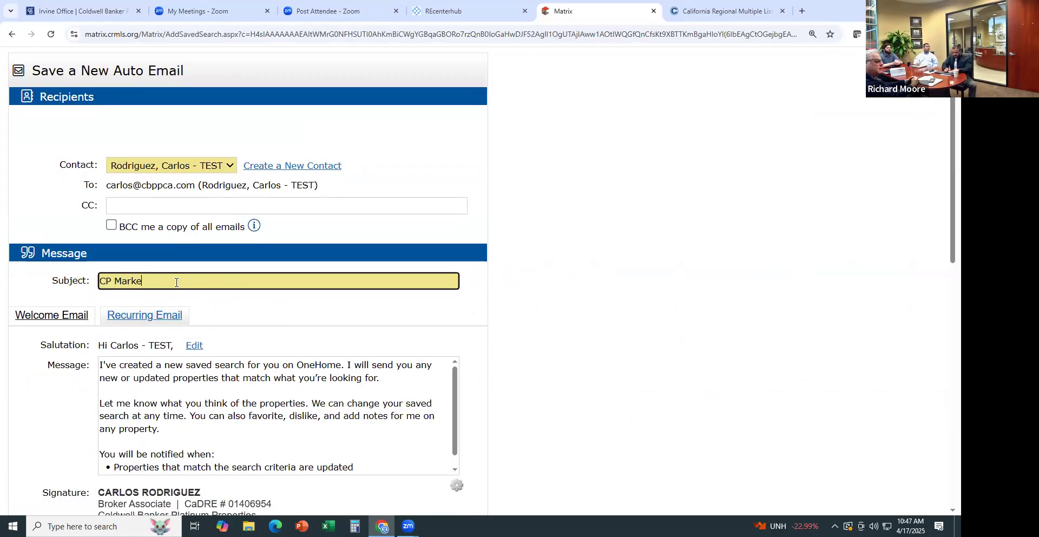
pyautogui.write('t Update')
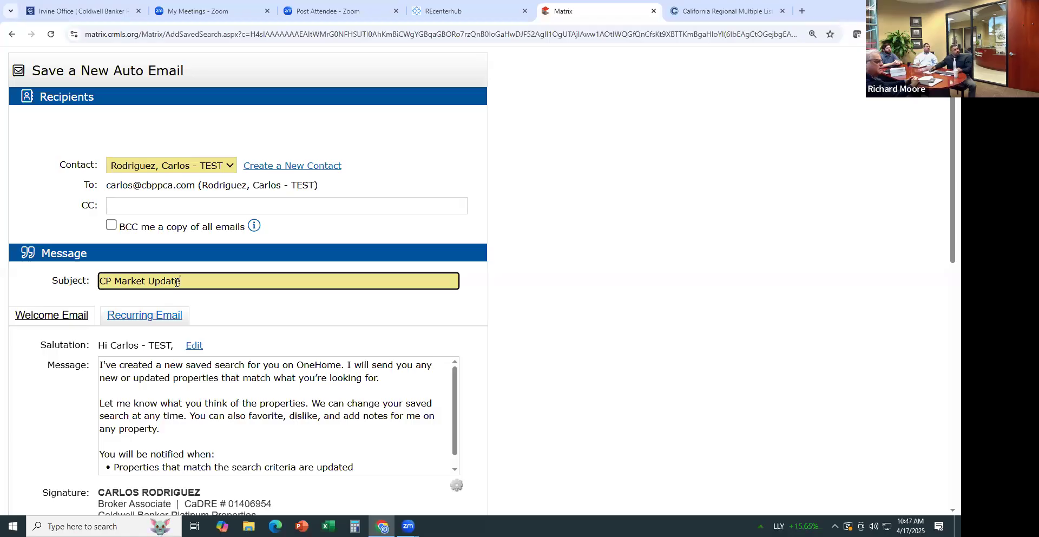
pyautogui.click(218, 316)
pyautogui.scroll(-2, 219, 316)
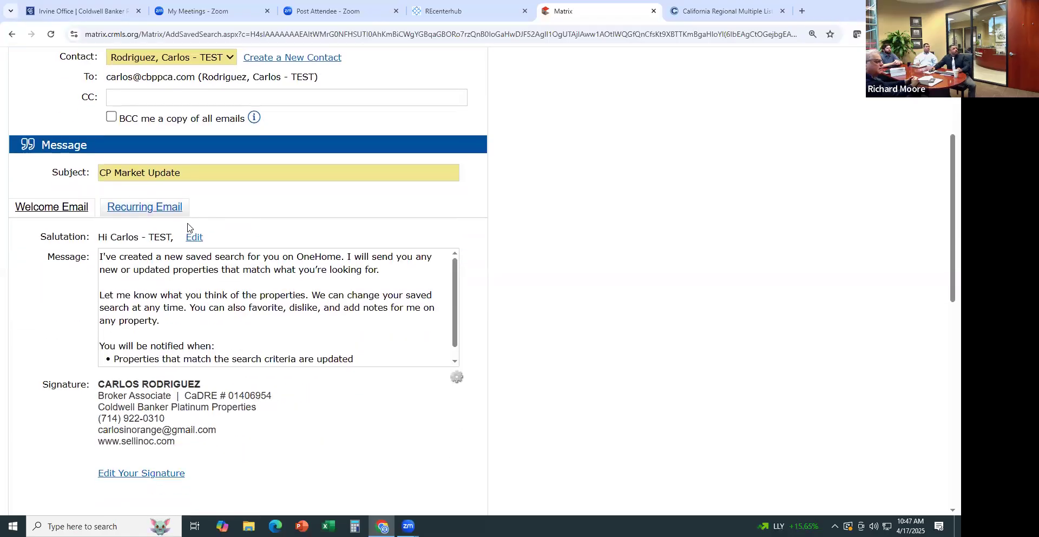
pyautogui.scroll(-3, 494, 369)
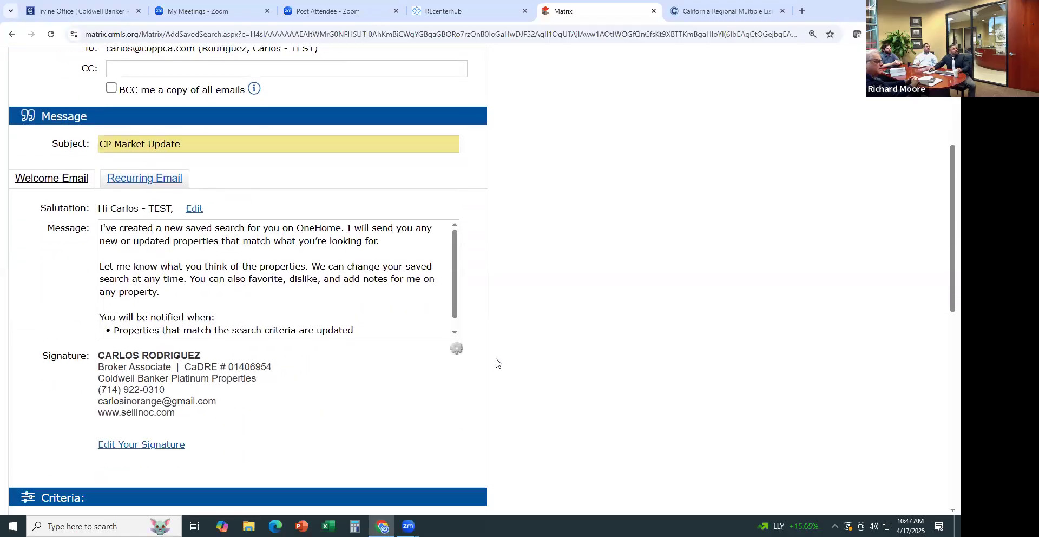
pyautogui.scroll(-6, 486, 360)
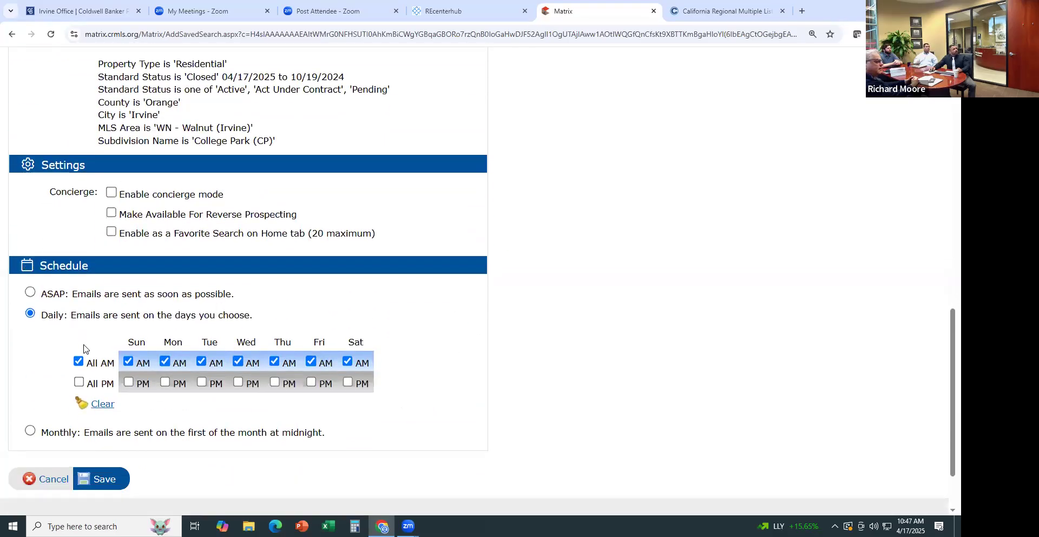
pyautogui.click(30, 431)
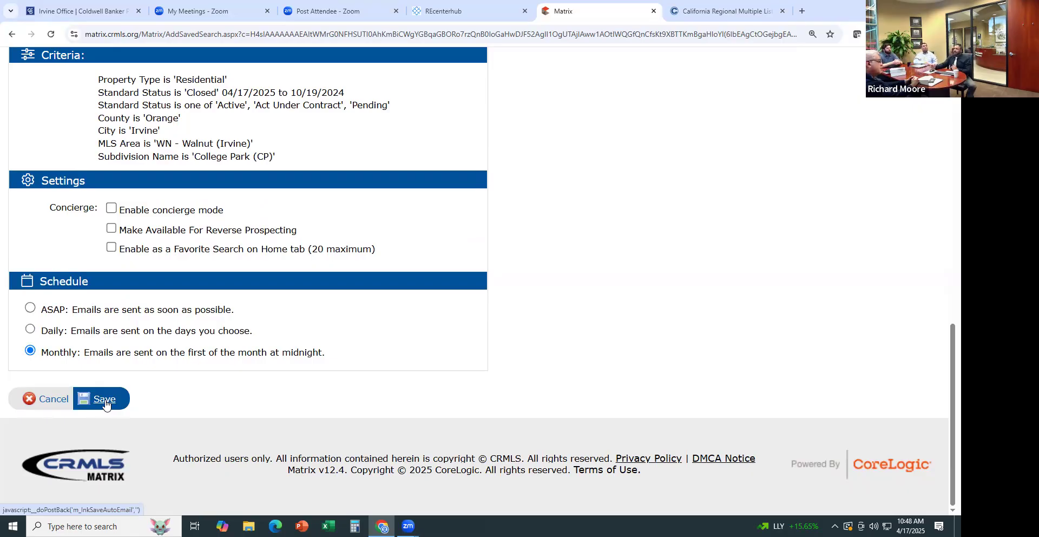
pyautogui.click(52, 403)
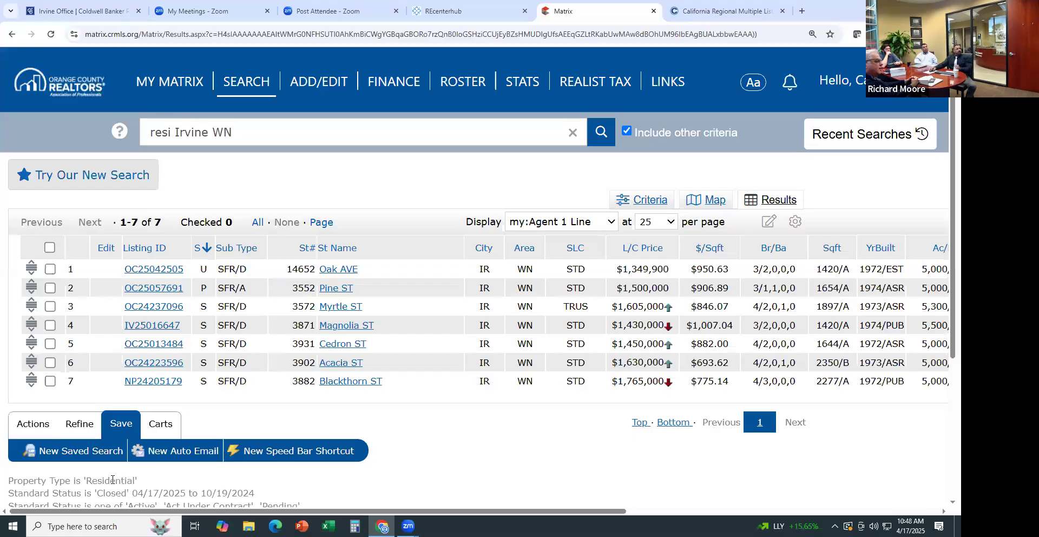
# Open the Residential Detail search, limited to Active listings in Orange County
pyautogui.moveTo(246, 87)
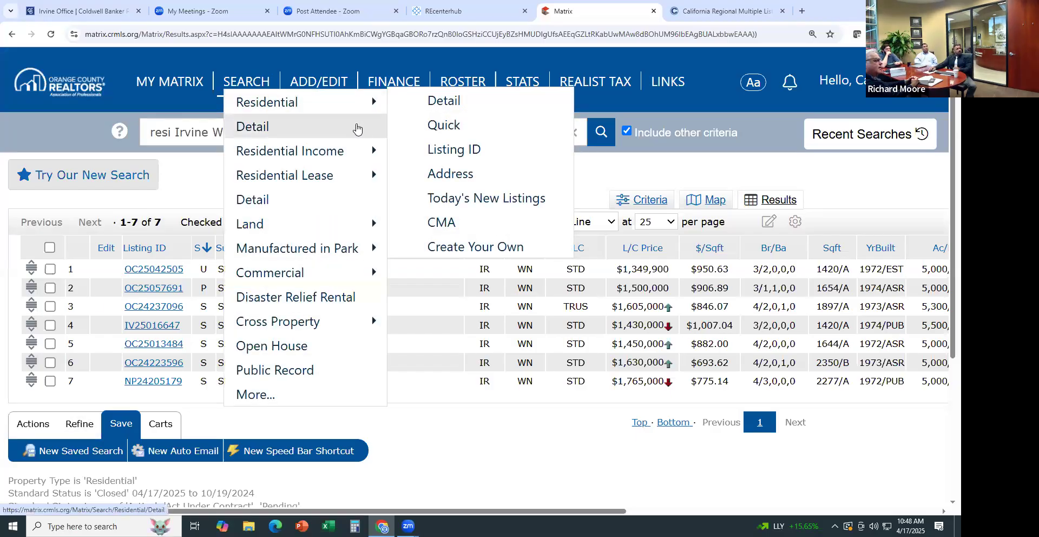
pyautogui.click(357, 126)
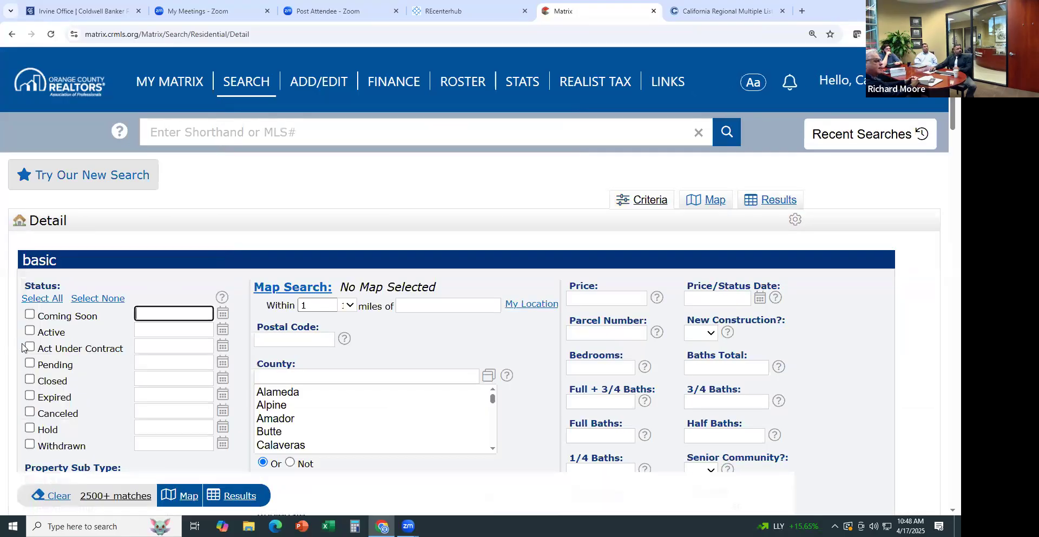
pyautogui.click(29, 330)
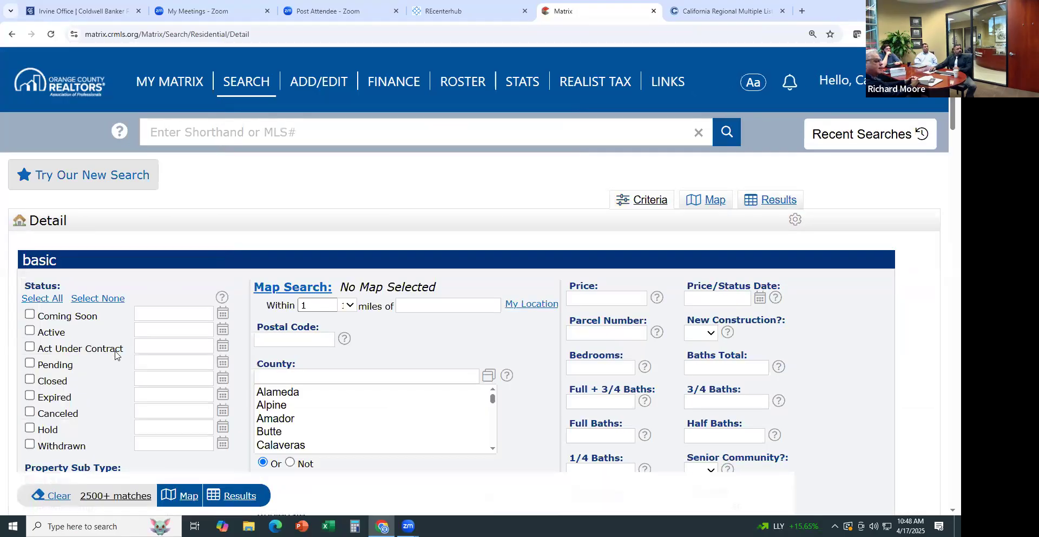
pyautogui.click(275, 376)
pyautogui.write('orange')
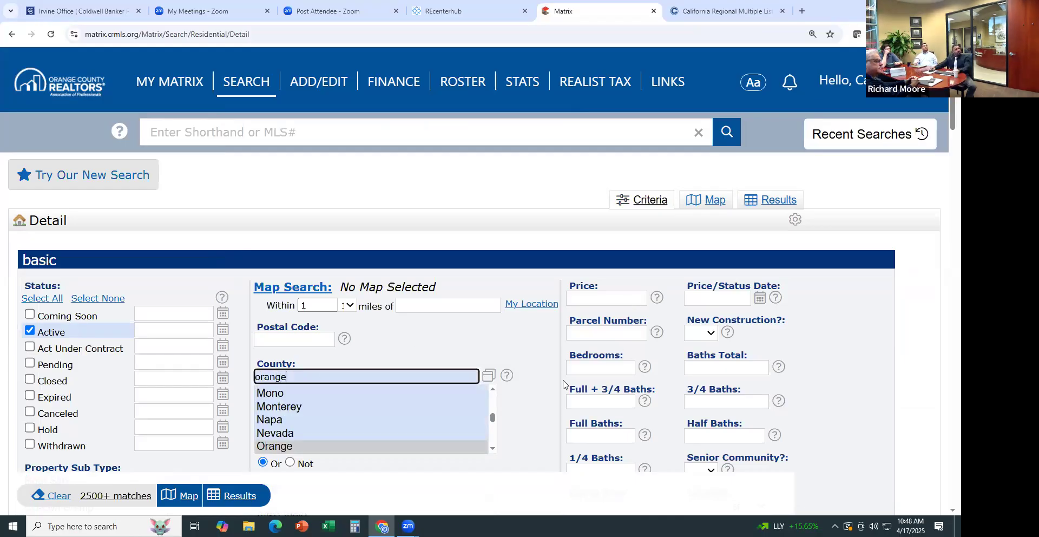
pyautogui.scroll(-4, 565, 385)
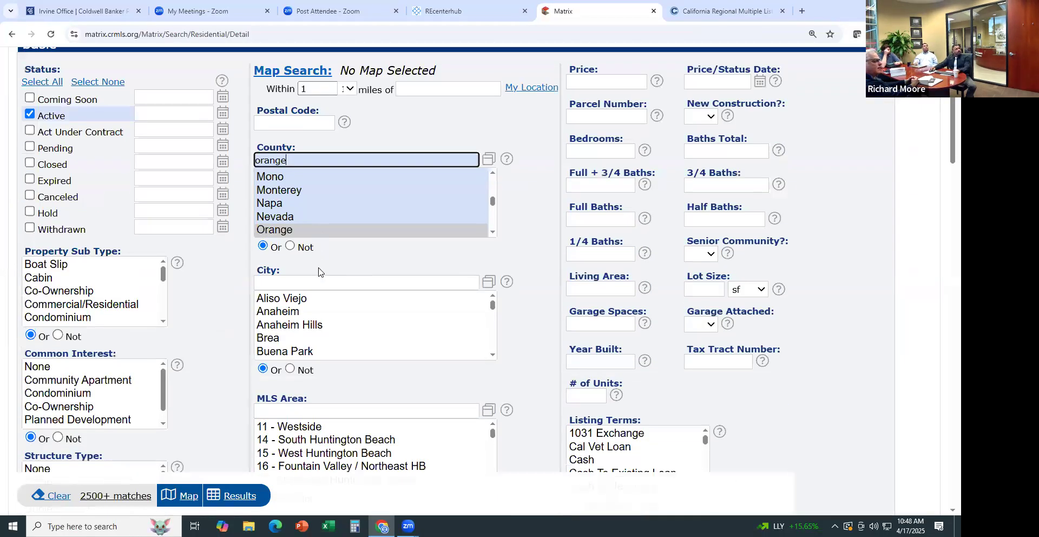
# Add City Anaheim Hills and 3 bedrooms, then view the 5 matching results
pyautogui.click(317, 280)
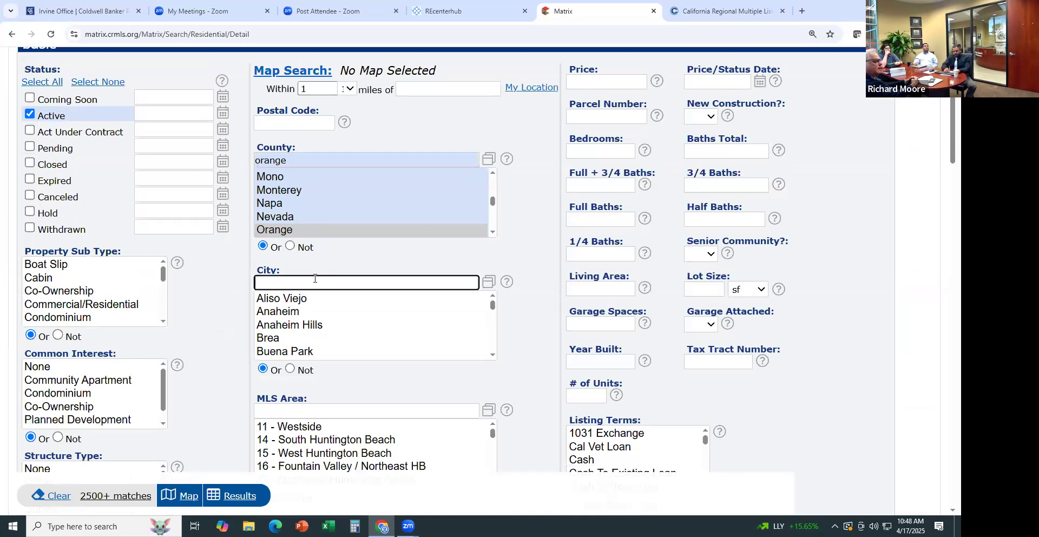
pyautogui.write('anaHEIM HILLS')
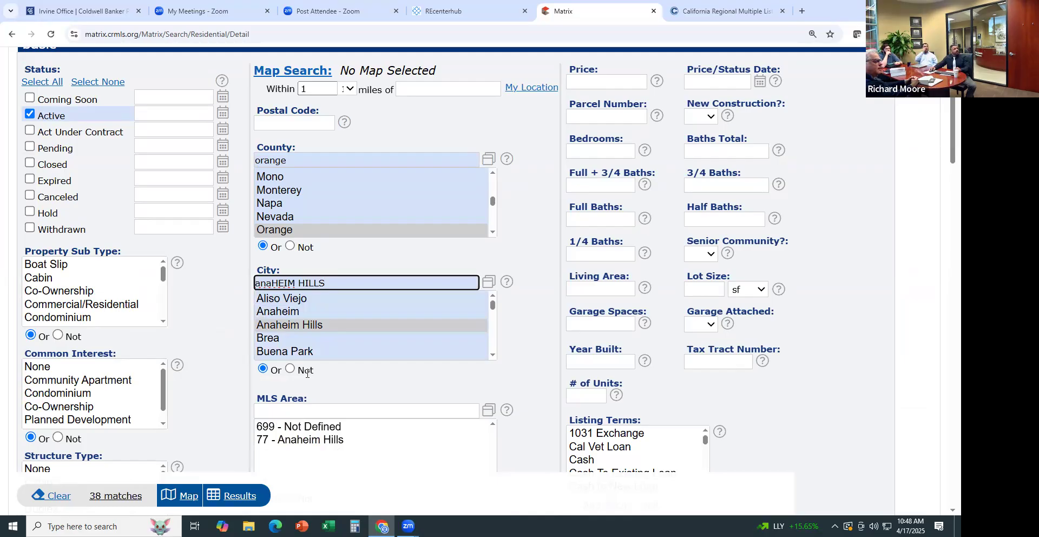
pyautogui.click(579, 155)
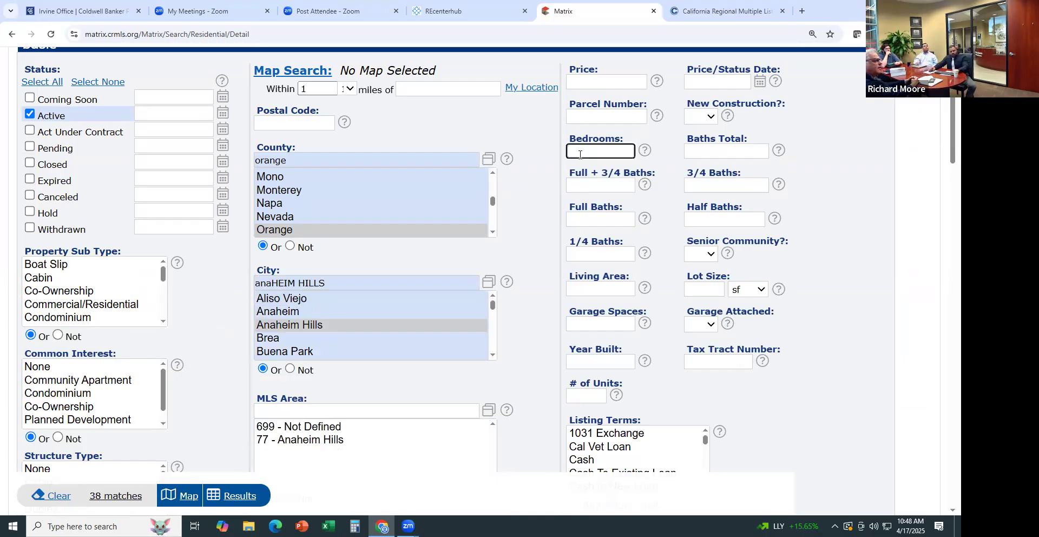
pyautogui.write('3')
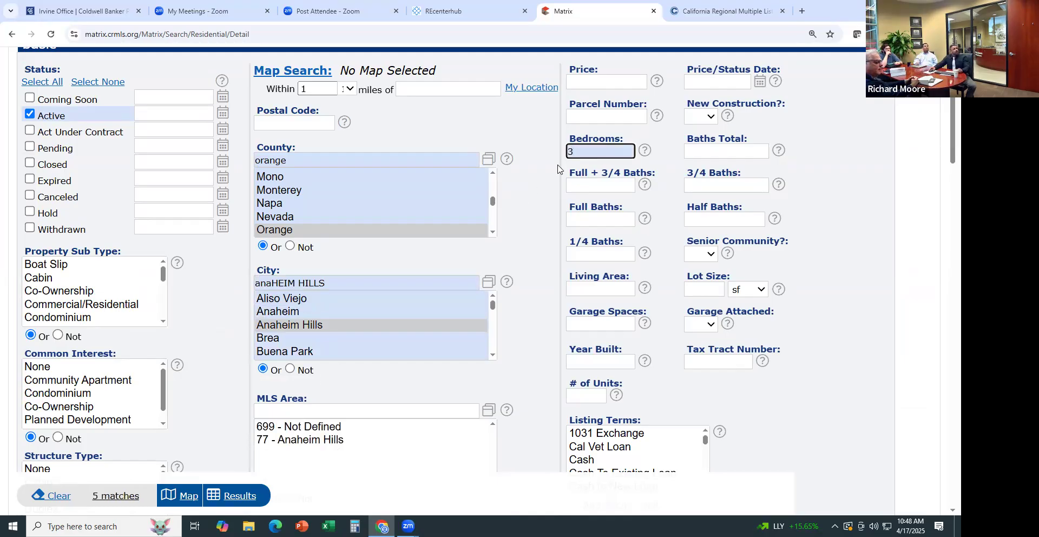
pyautogui.scroll(2, 660, 172)
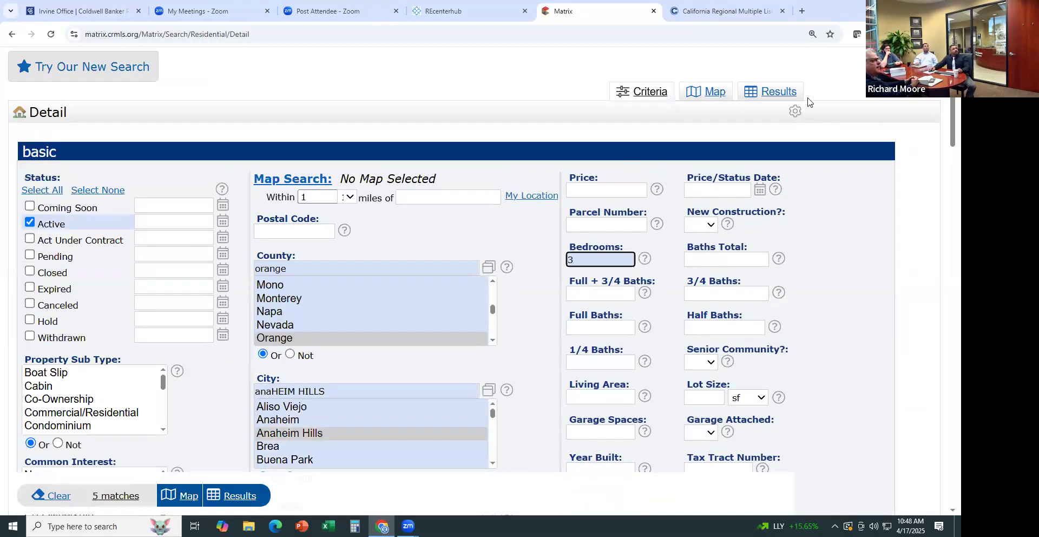
pyautogui.click(781, 95)
pyautogui.click(779, 92)
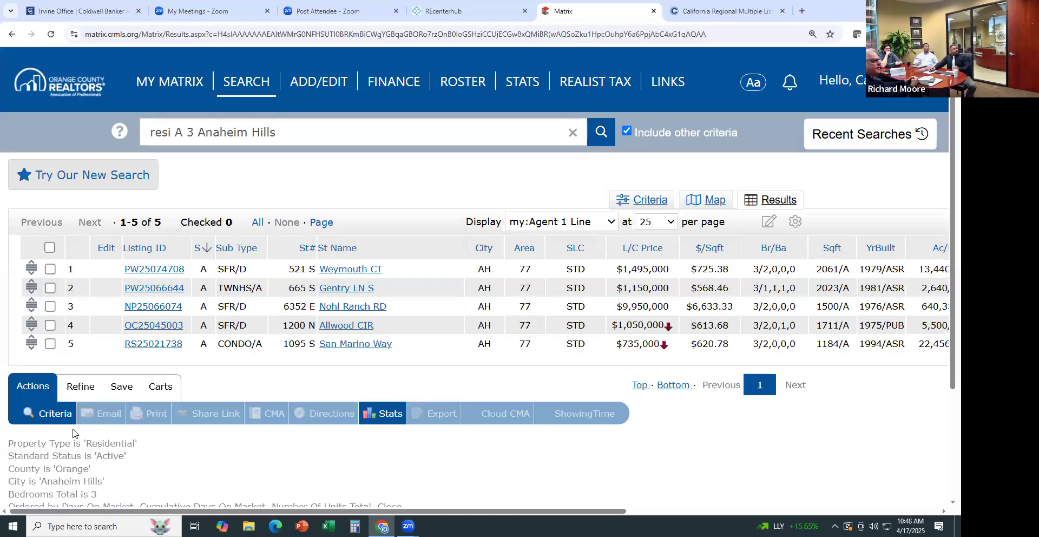
# Create a new auto email for the test contact with subject 'ah nEW lISTINGS'
pyautogui.click(120, 387)
pyautogui.click(167, 414)
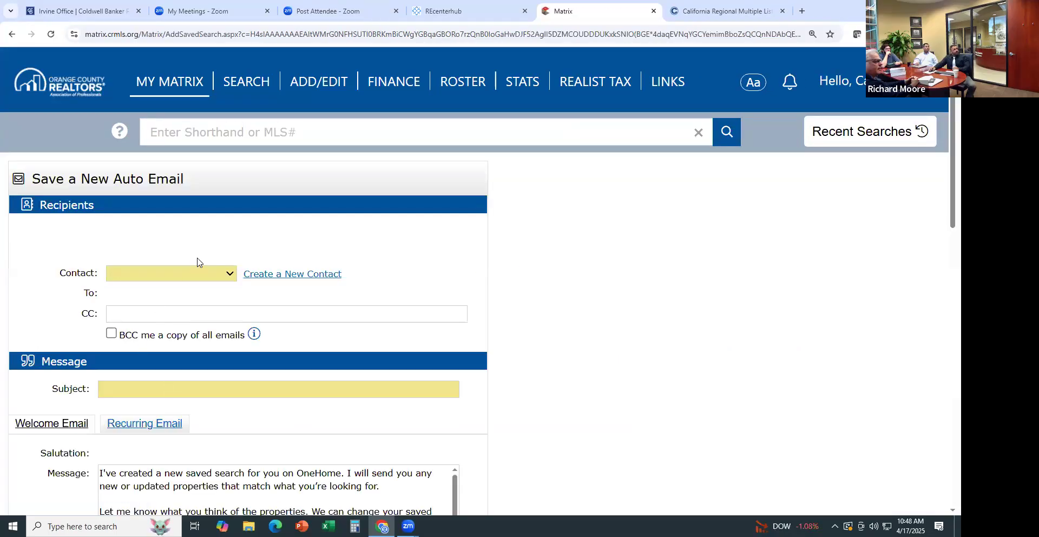
pyautogui.click(195, 273)
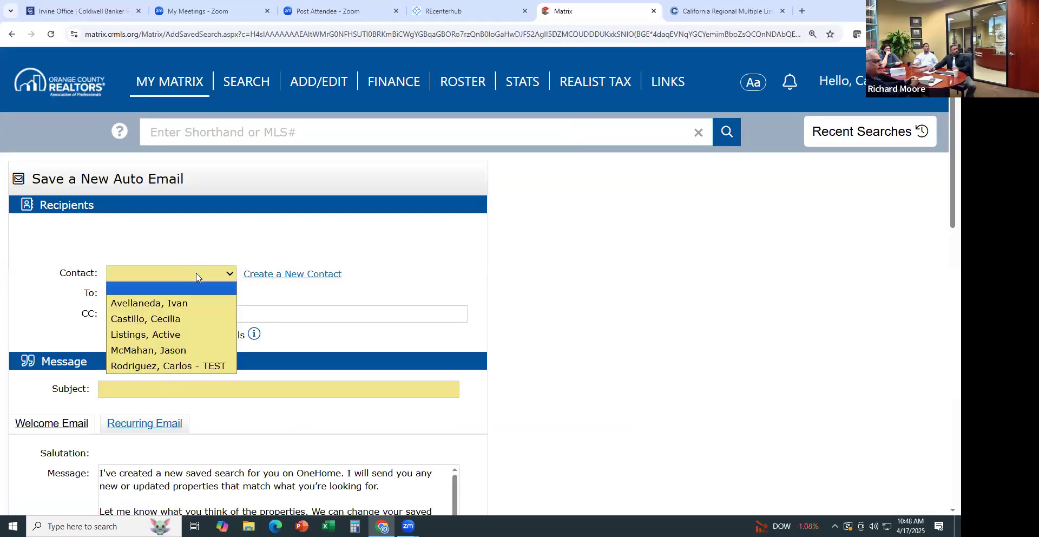
pyautogui.click(170, 373)
pyautogui.click(143, 387)
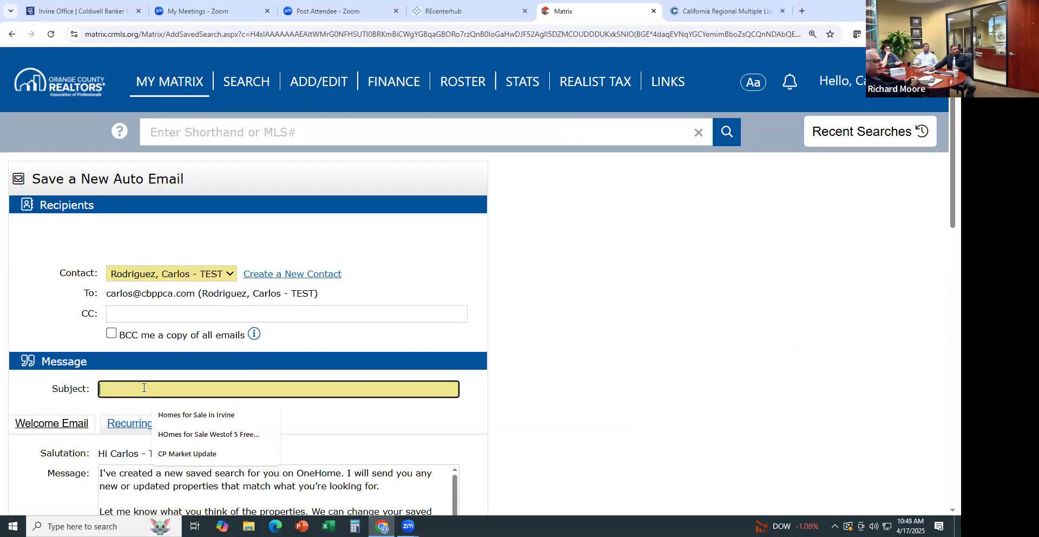
pyautogui.write('ah')
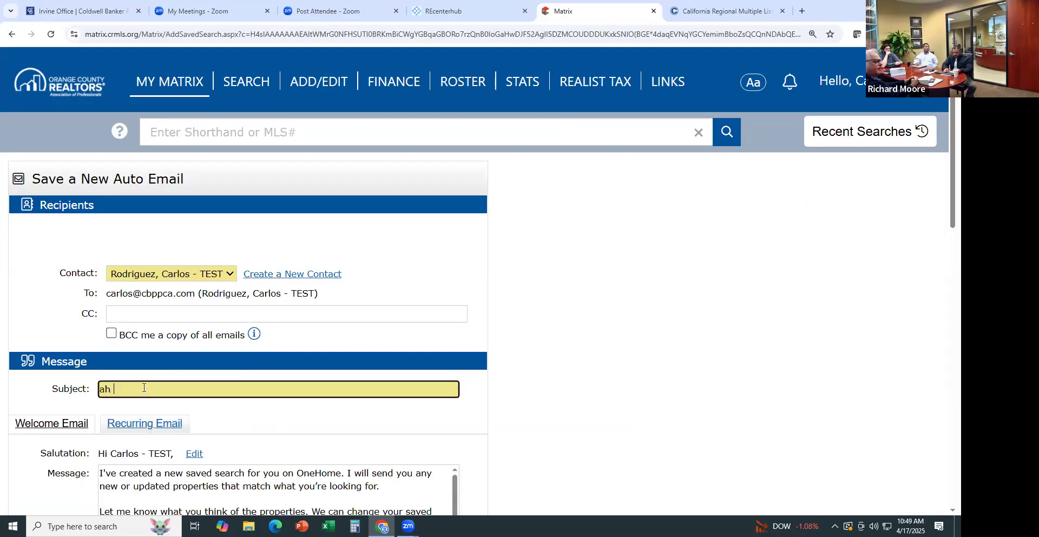
pyautogui.write(' nEW lISTINGS')
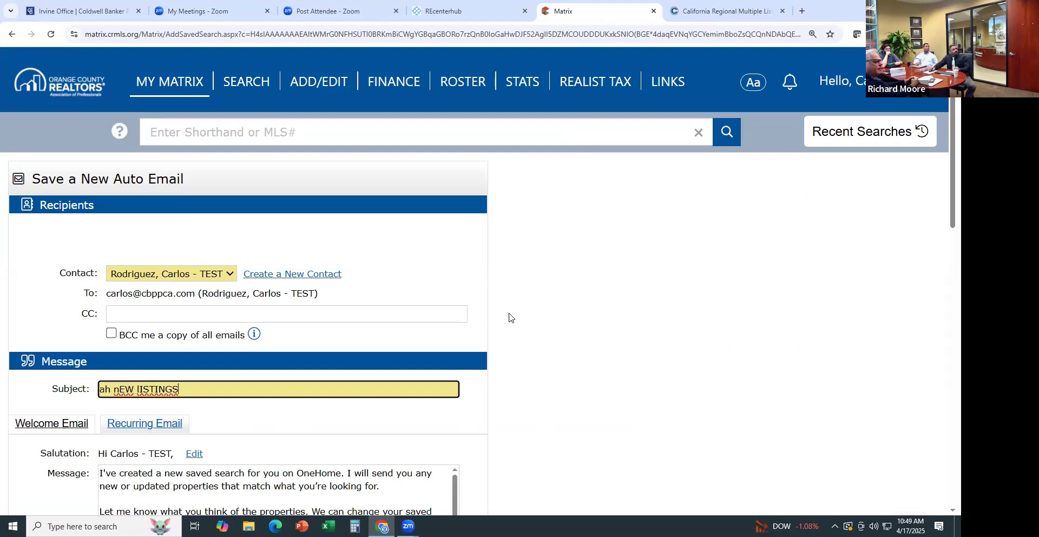
pyautogui.scroll(-7, 537, 313)
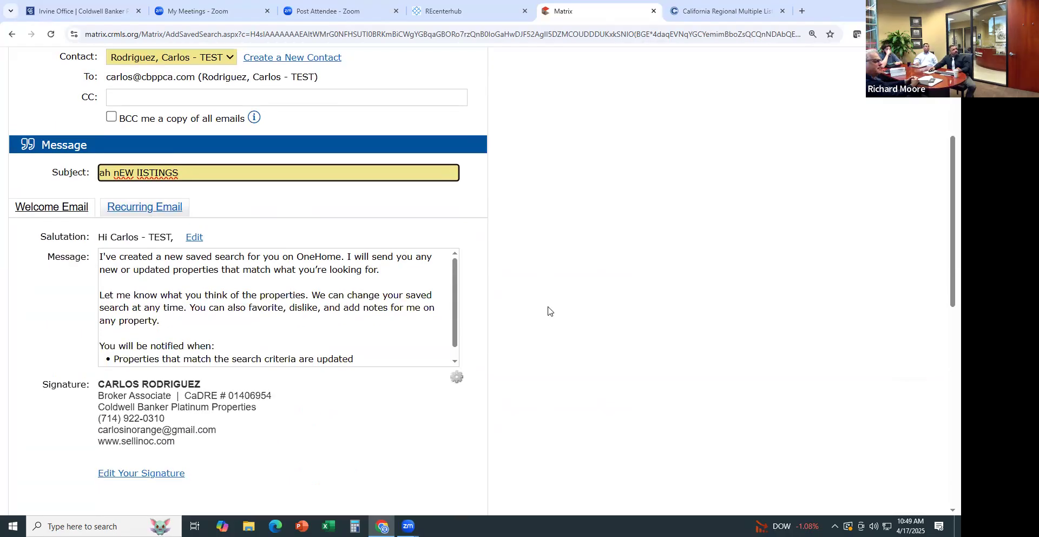
pyautogui.scroll(-5, 541, 306)
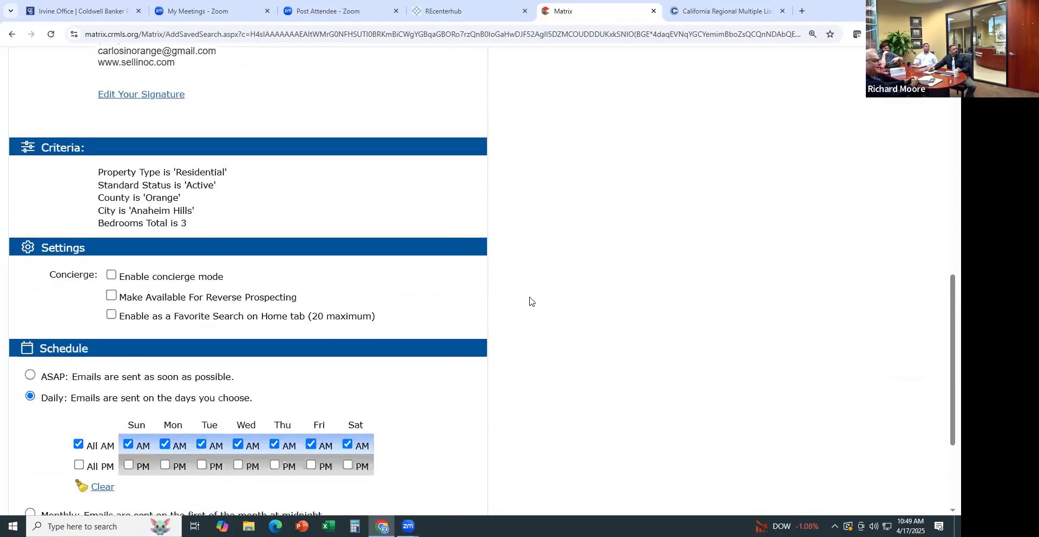
pyautogui.scroll(-2, 529, 300)
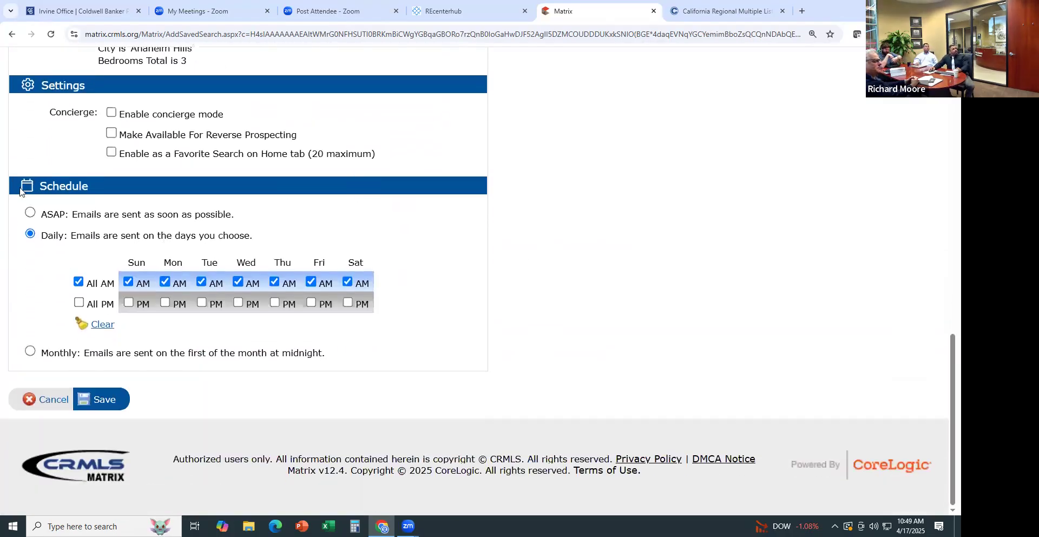
# Try a Daily schedule without Monday, Tuesday, Thursday and Saturday morning emails
pyautogui.click(30, 213)
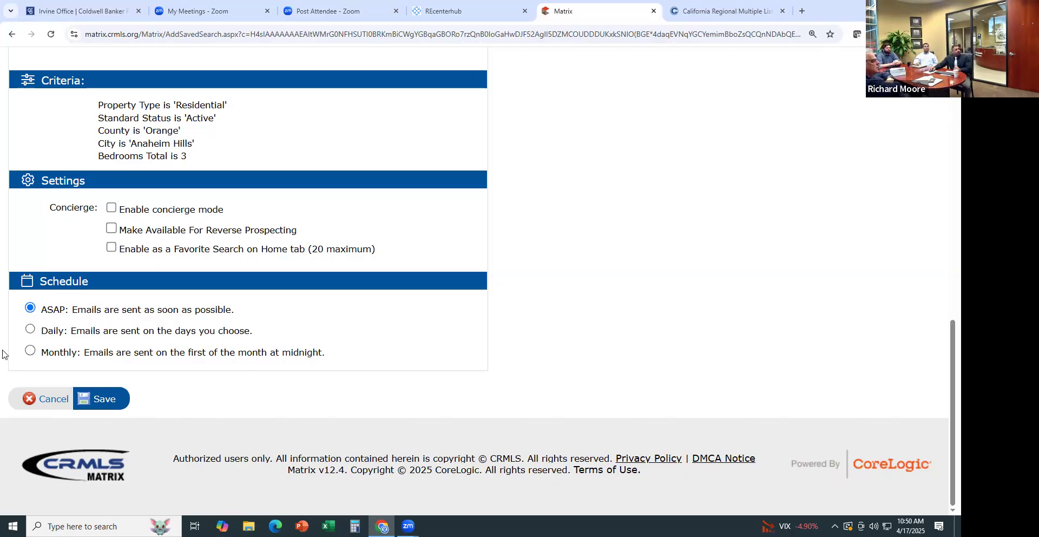
pyautogui.click(31, 329)
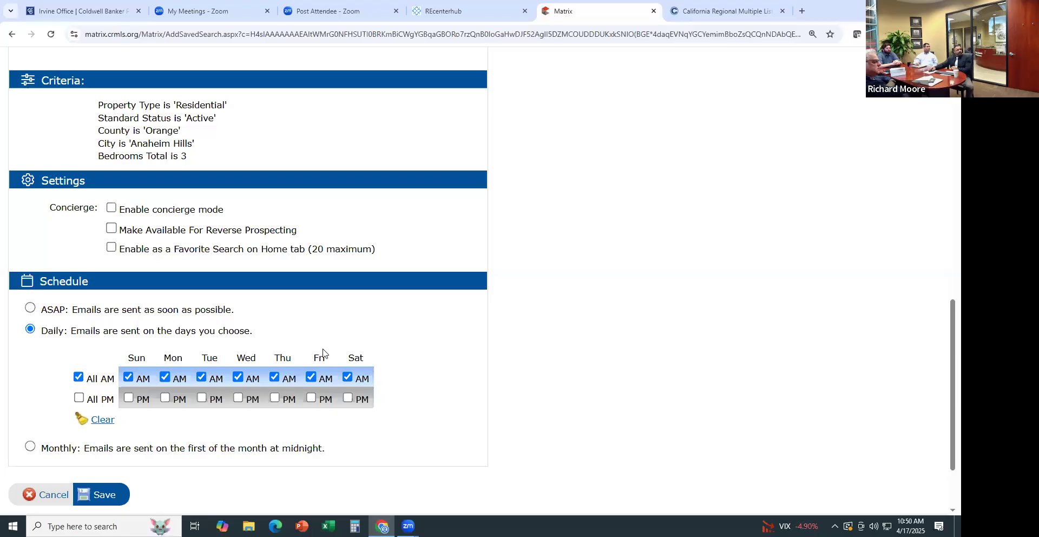
pyautogui.click(166, 377)
pyautogui.click(200, 377)
pyautogui.click(274, 377)
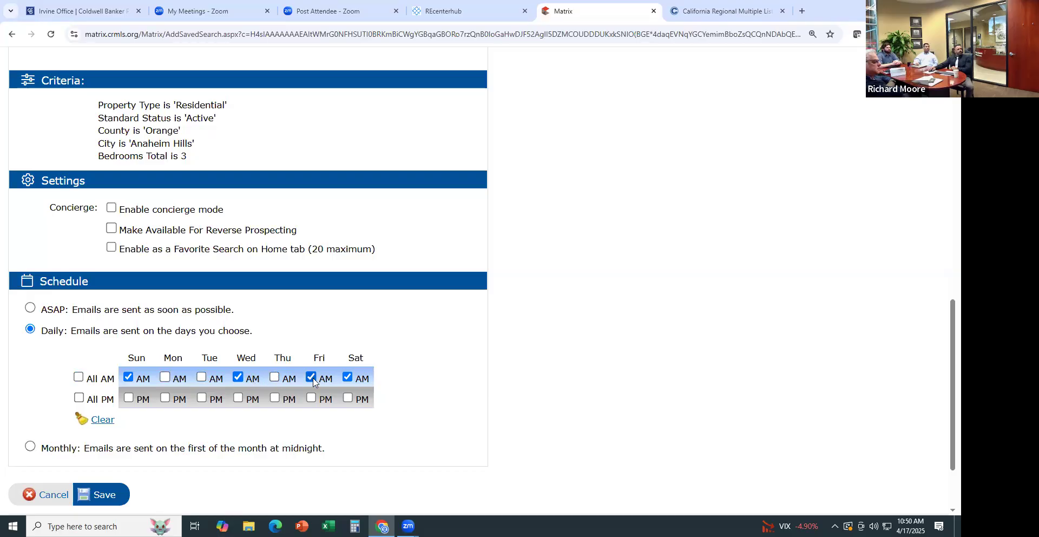
pyautogui.click(346, 377)
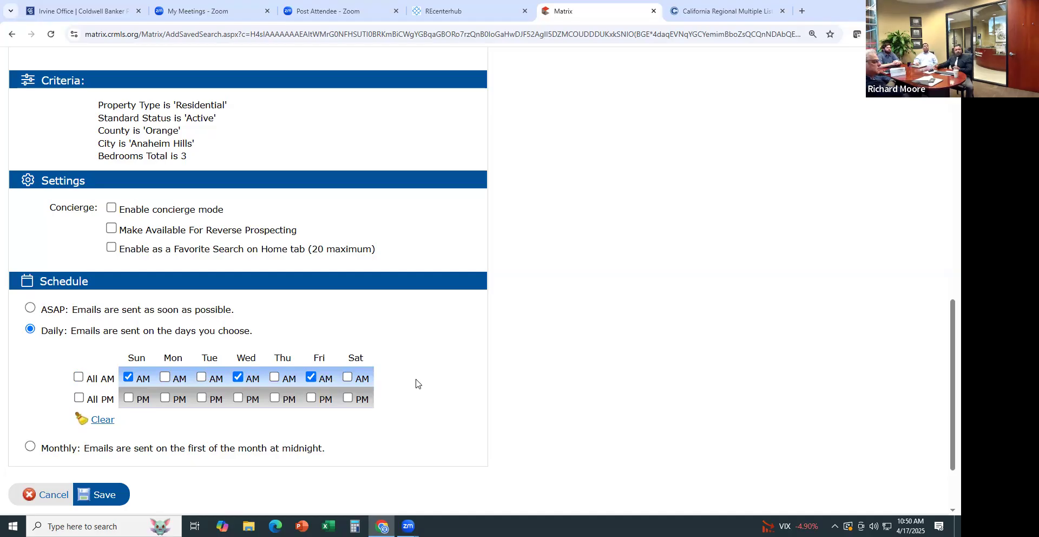
# Switch the schedule back to ASAP and save the auto email
pyautogui.click(31, 307)
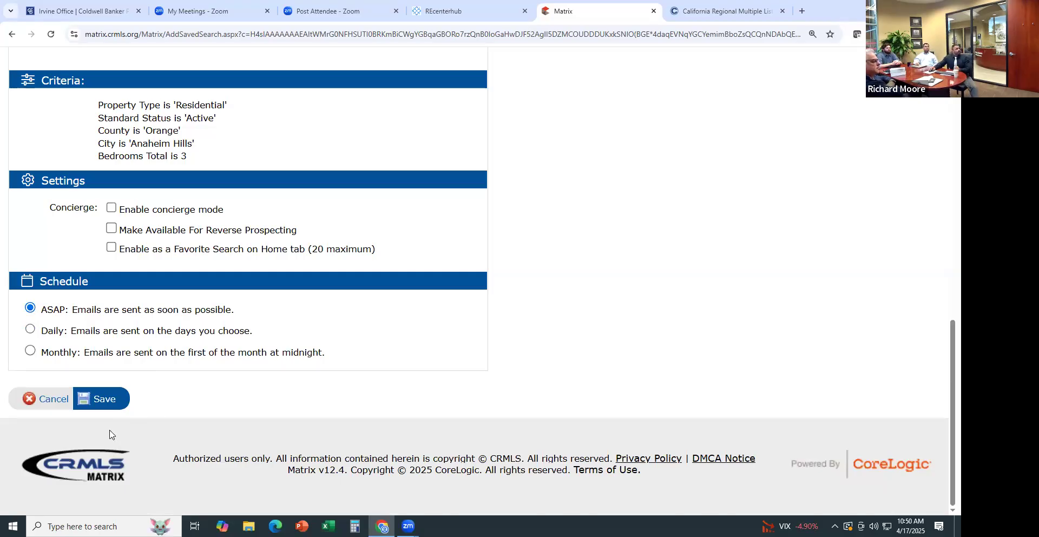
pyautogui.scroll(5, 144, 285)
pyautogui.scroll(2, 144, 286)
pyautogui.scroll(3, 184, 143)
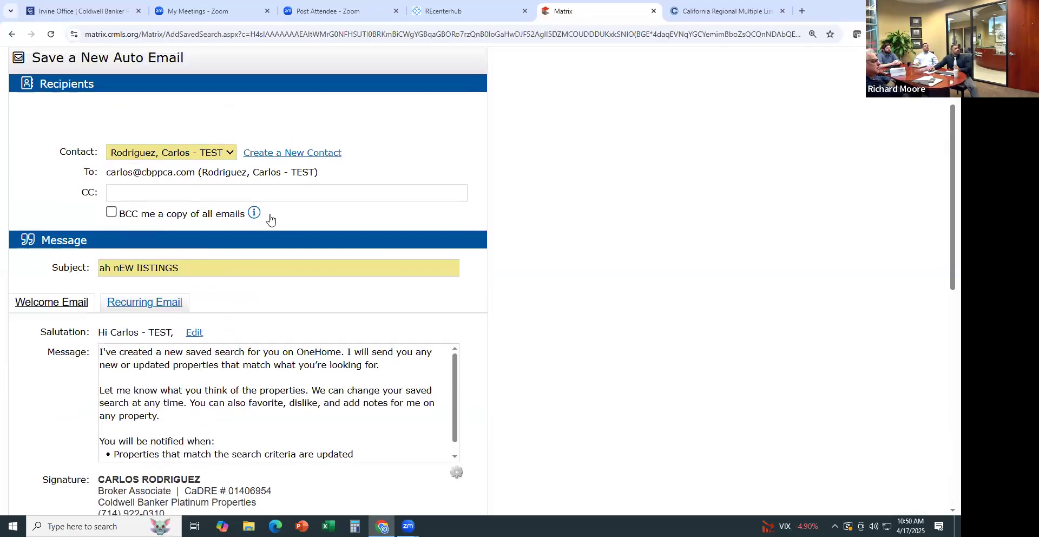
pyautogui.scroll(-7, 682, 278)
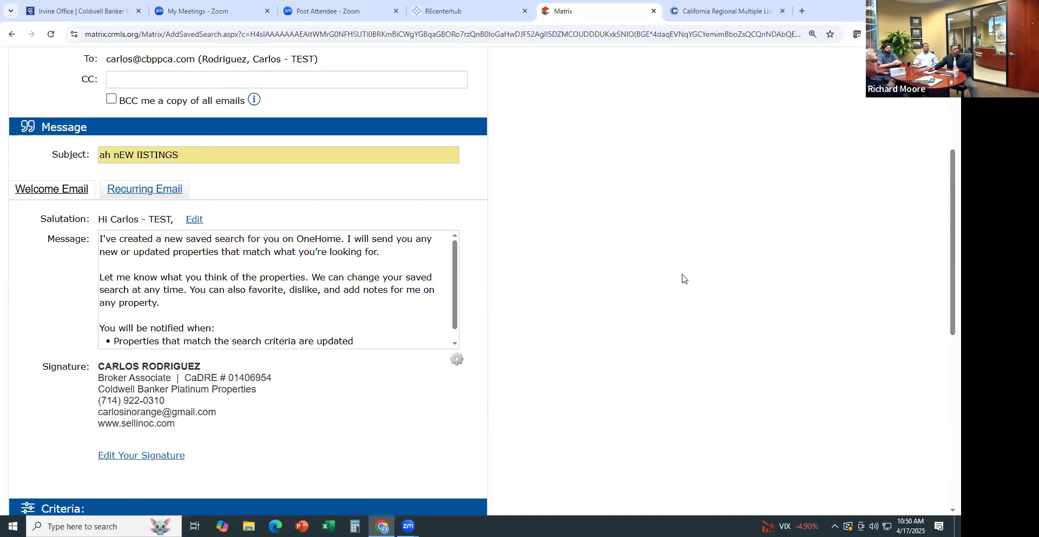
pyautogui.scroll(-1, 111, 456)
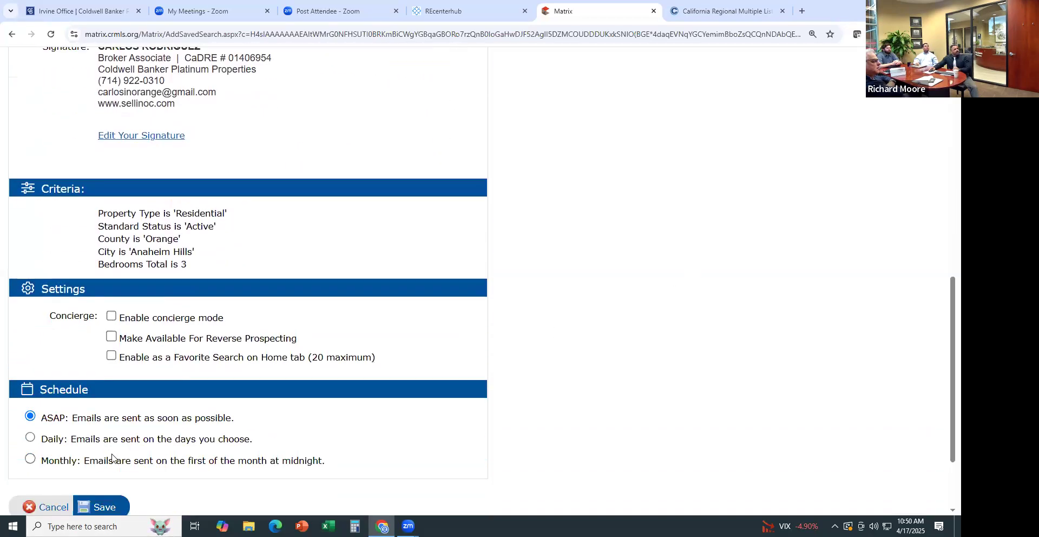
pyautogui.click(105, 506)
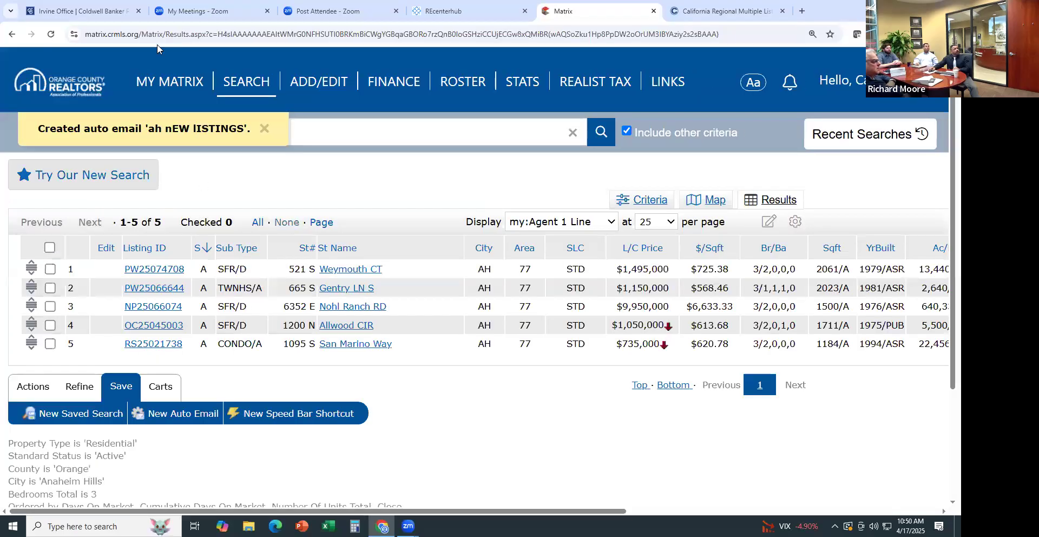
# Check that the new auto email appears under Auto Emails, then return to Matrix Home
pyautogui.moveTo(176, 86)
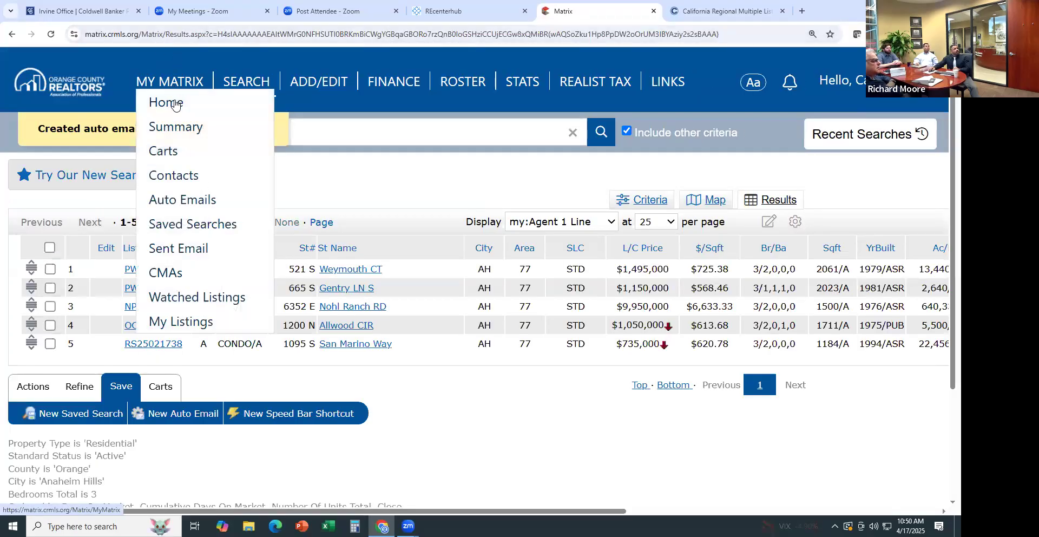
pyautogui.click(189, 199)
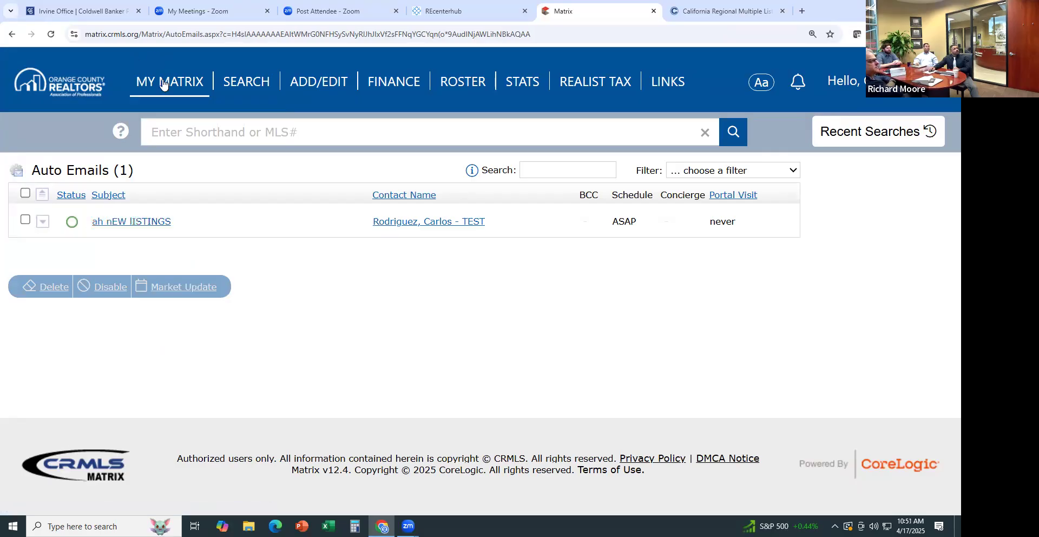
pyautogui.moveTo(172, 91)
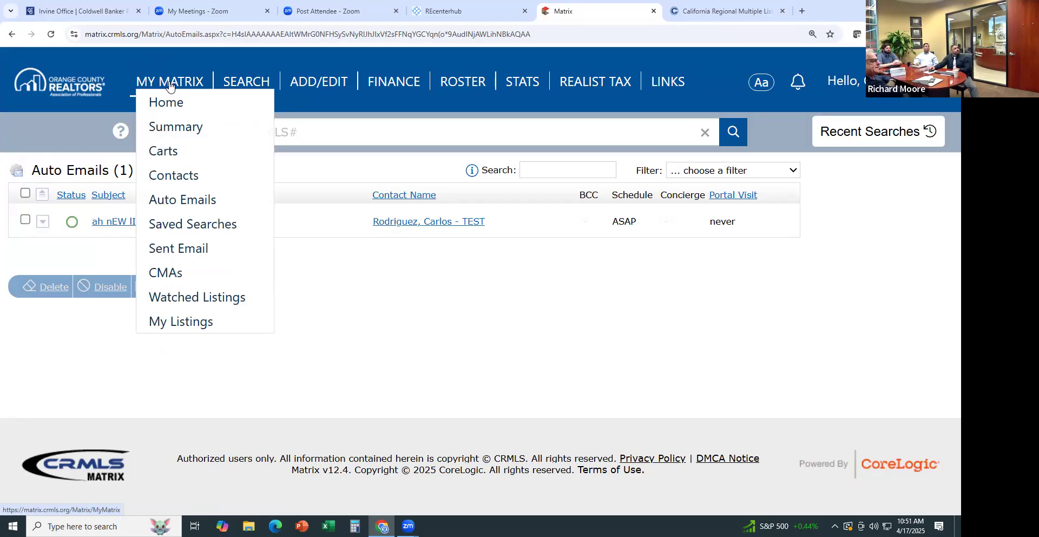
pyautogui.click(168, 103)
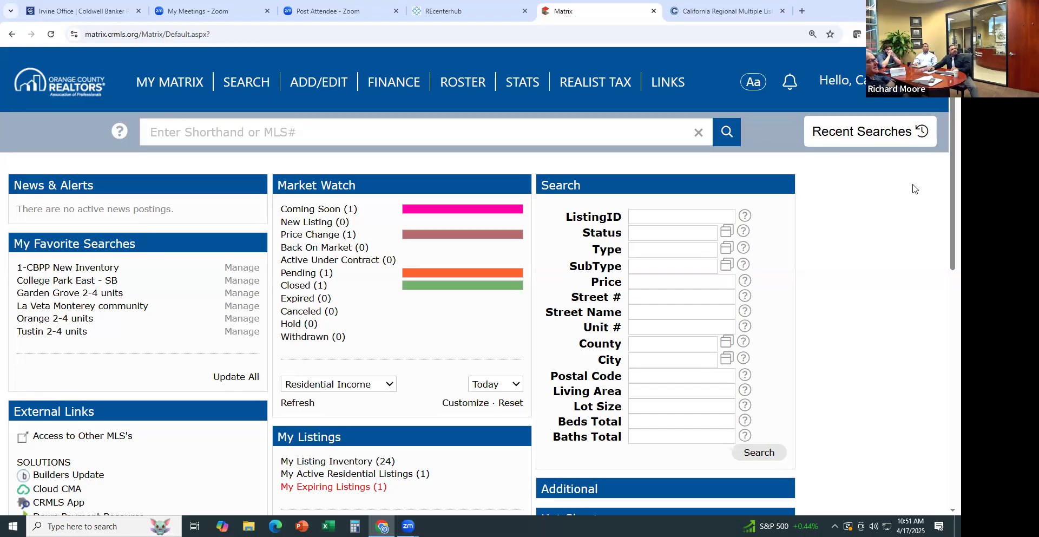
# Search Google for 'orange county tax assessor' in a new browser tab
pyautogui.click(802, 11)
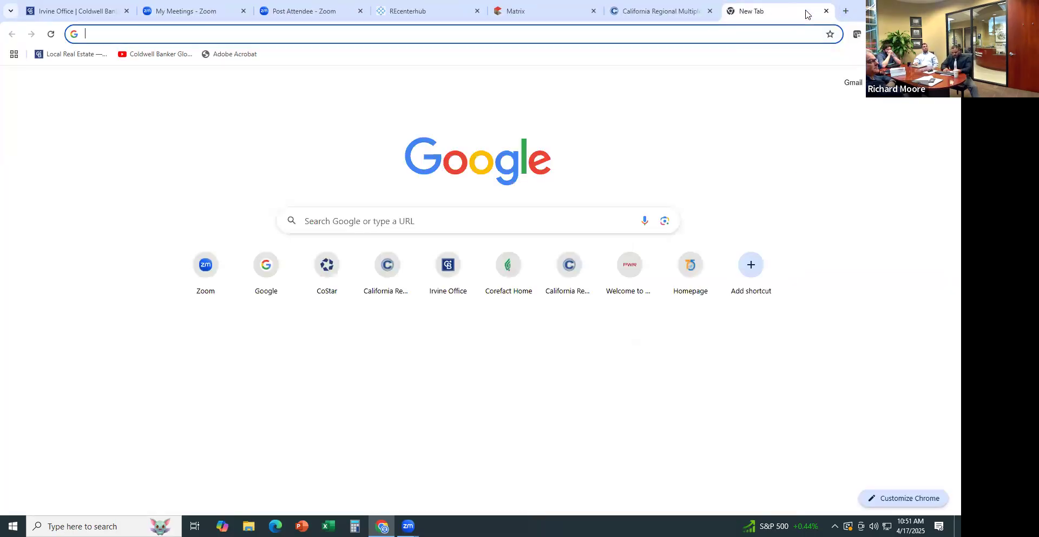
pyautogui.write('ORANGE COJ')
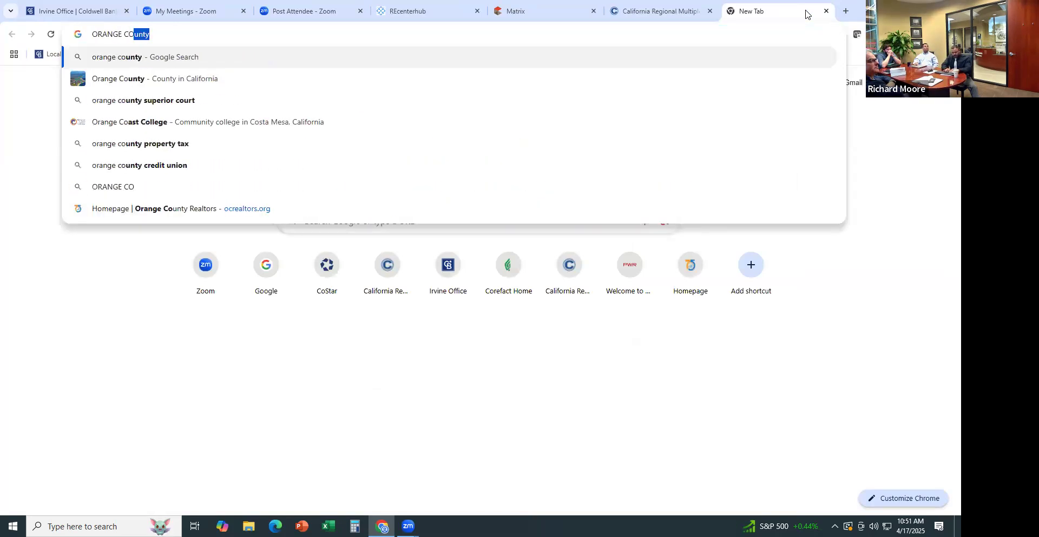
pyautogui.press('BackSpace')
pyautogui.press('BackSpace')
pyautogui.press('BackSpace')
pyautogui.press('BackSpace')
pyautogui.press('BackSpace')
pyautogui.press('BackSpace')
pyautogui.press('BackSpace')
pyautogui.press('BackSpace')
pyautogui.press('BackSpace')
pyautogui.press('BackSpace')
pyautogui.write('orange ocunt')
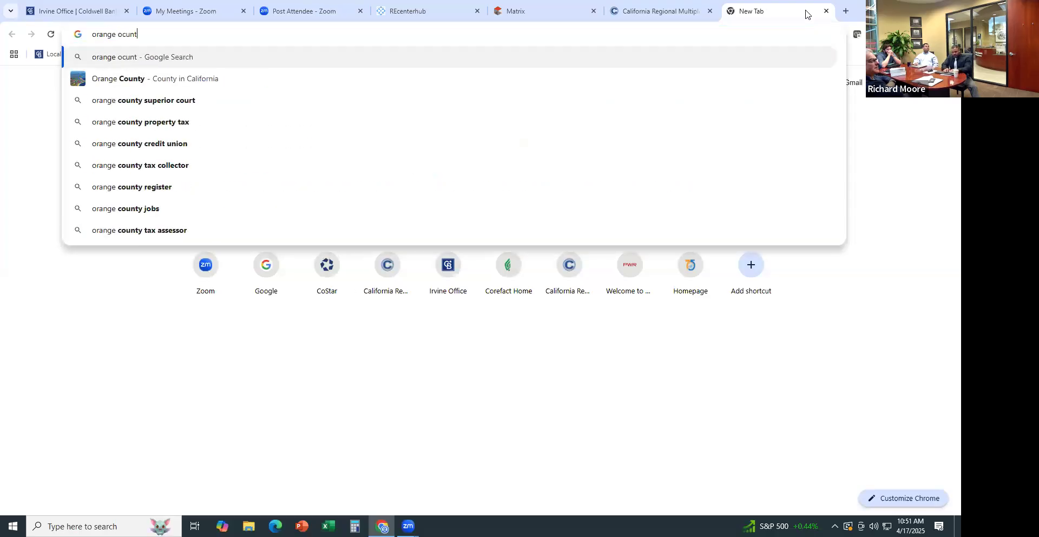
pyautogui.write('y tax as')
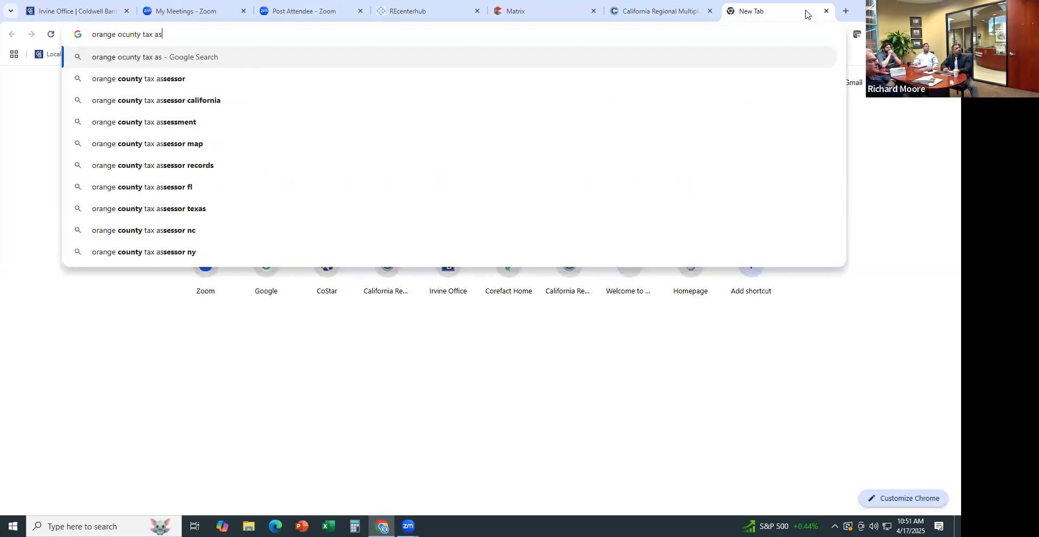
pyautogui.press('Down')
pyautogui.press('Return')
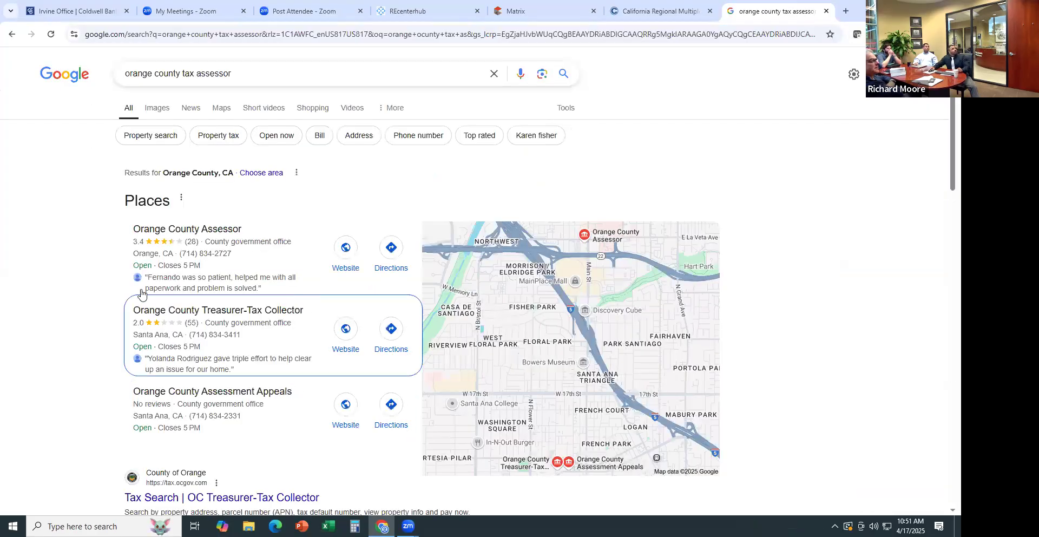
# Open the 'Tax Search | OC Treasurer-Tax Collector' result and show the Secured Property Tax options
pyautogui.scroll(-2, 139, 302)
pyautogui.scroll(-2, 139, 302)
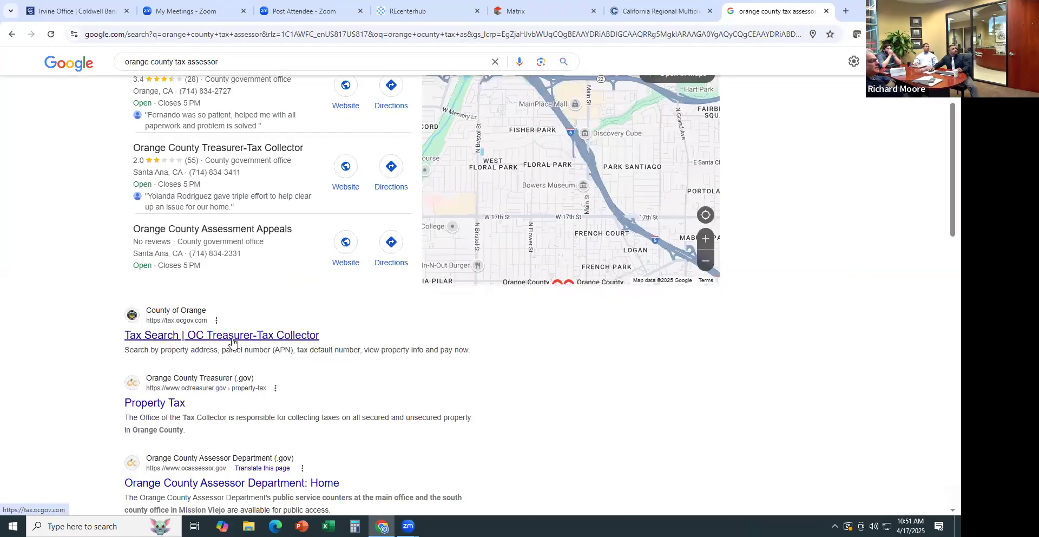
pyautogui.click(231, 337)
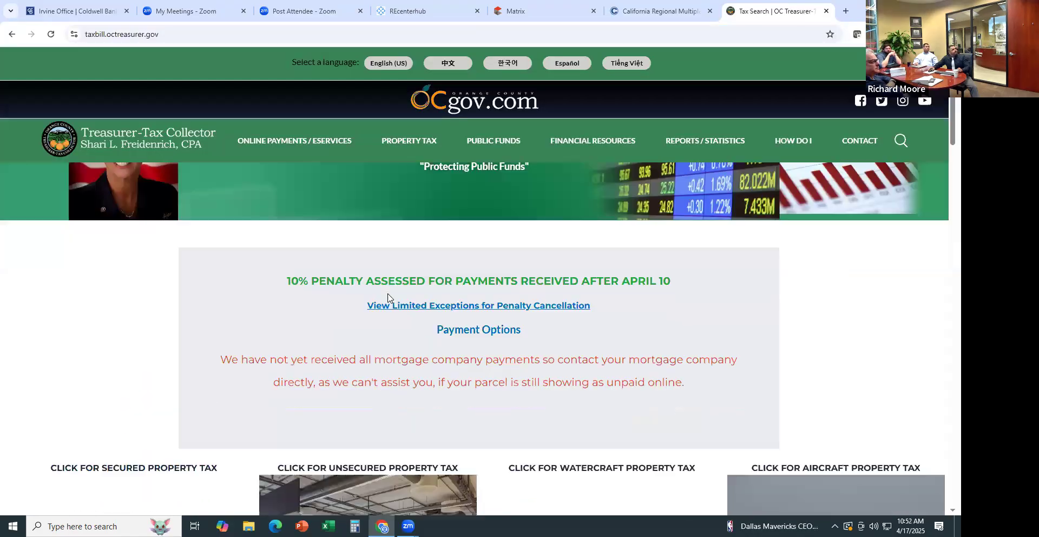
pyautogui.scroll(-2, 398, 292)
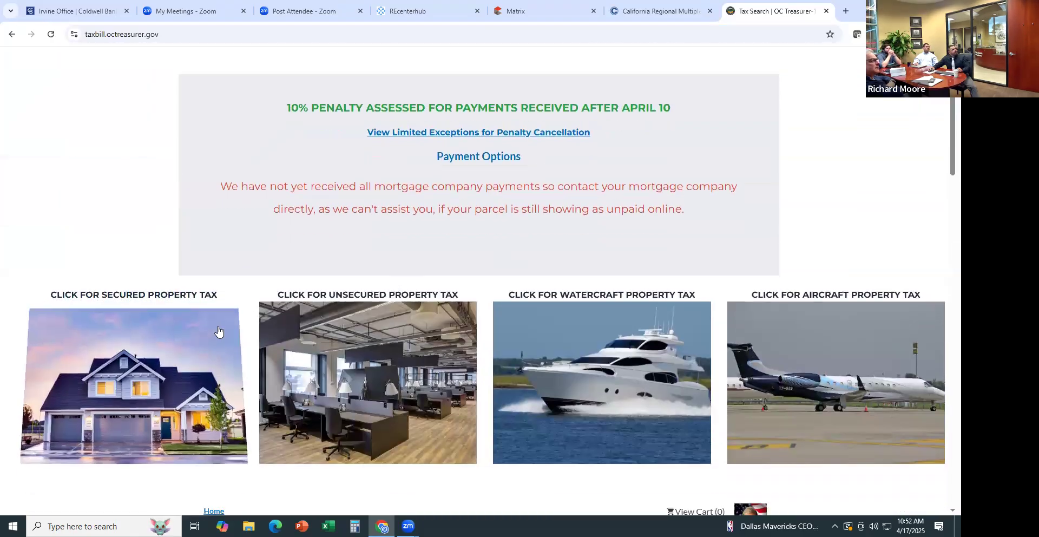
pyautogui.moveTo(215, 331)
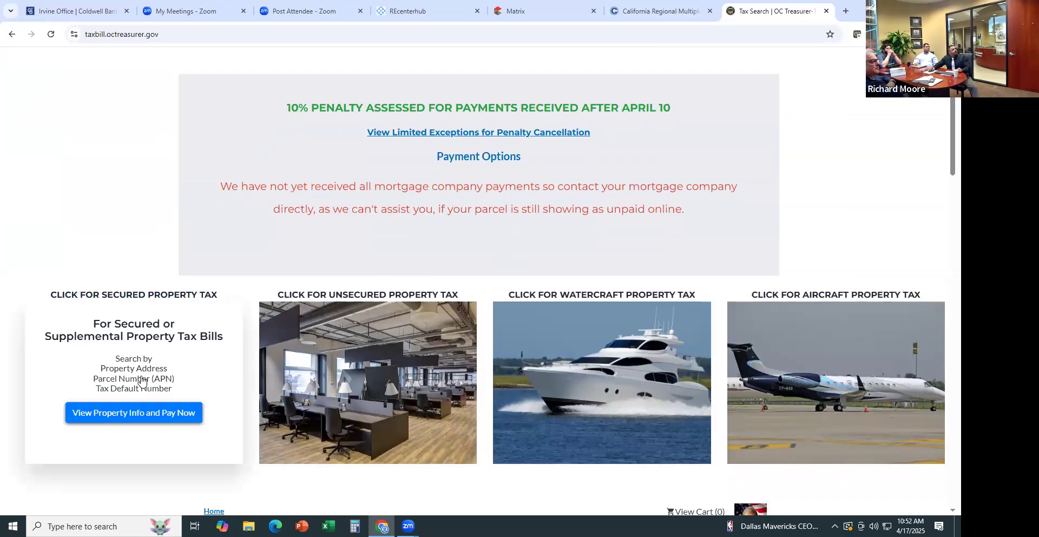
pyautogui.click(138, 421)
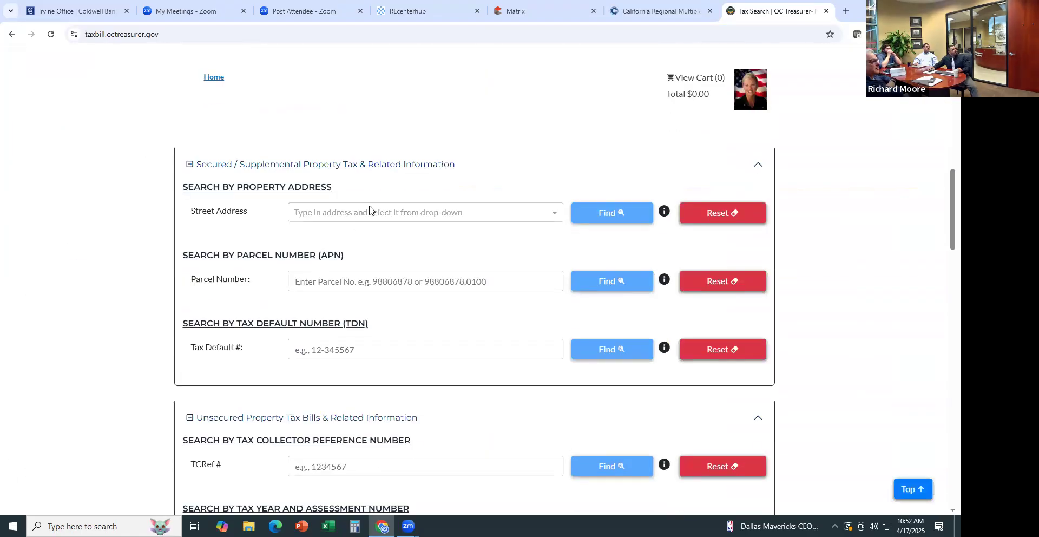
pyautogui.click(372, 213)
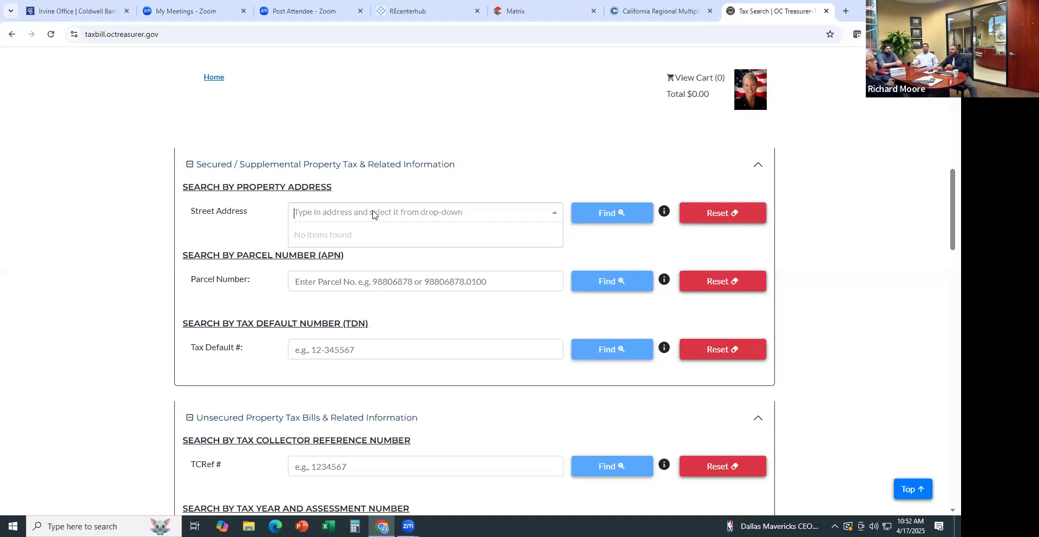
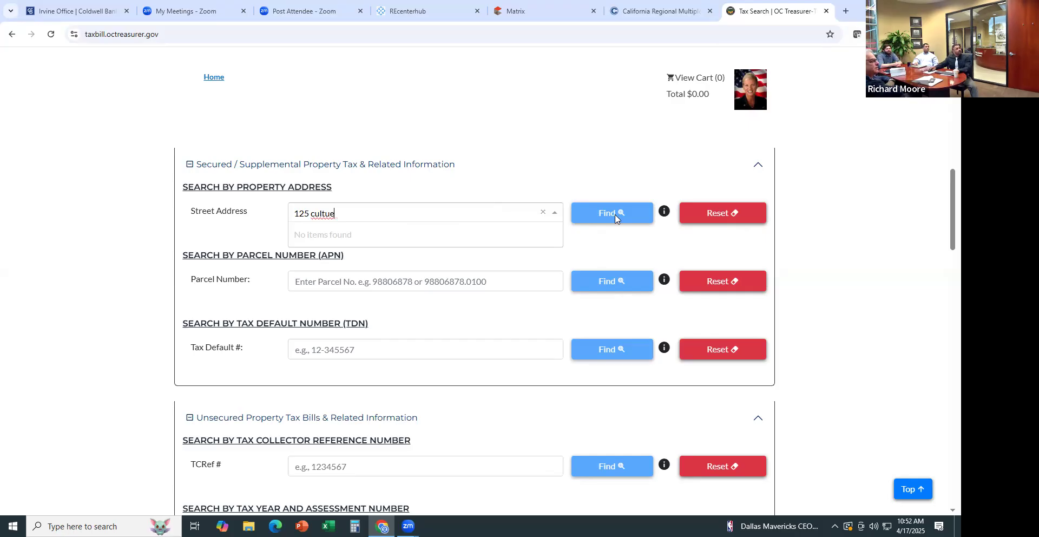
pyautogui.click(613, 219)
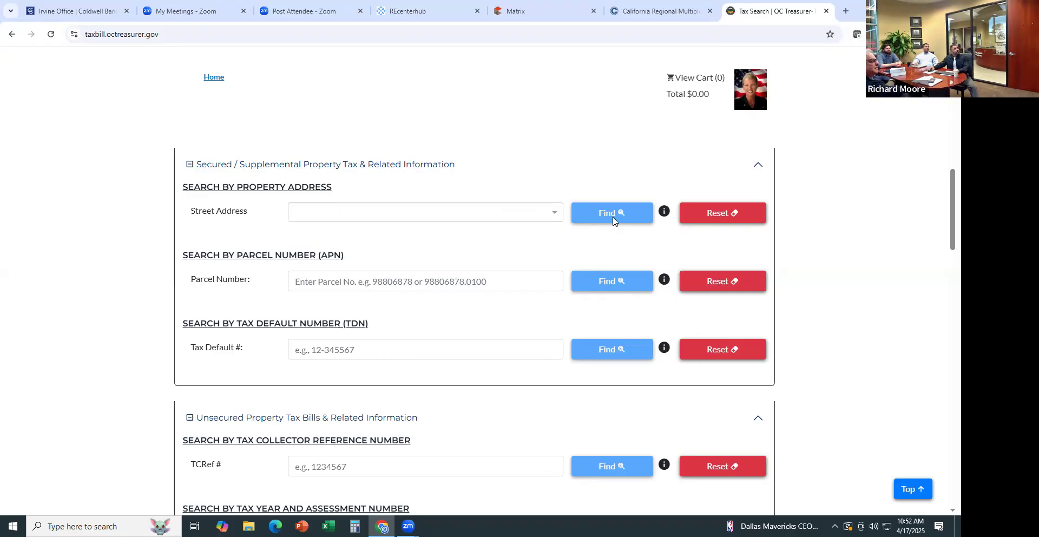
pyautogui.click(430, 216)
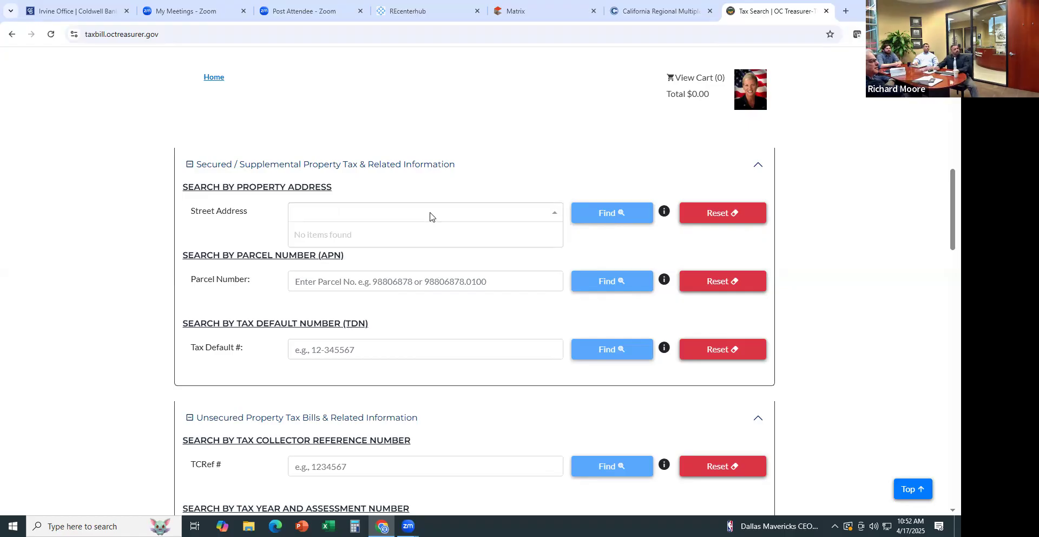
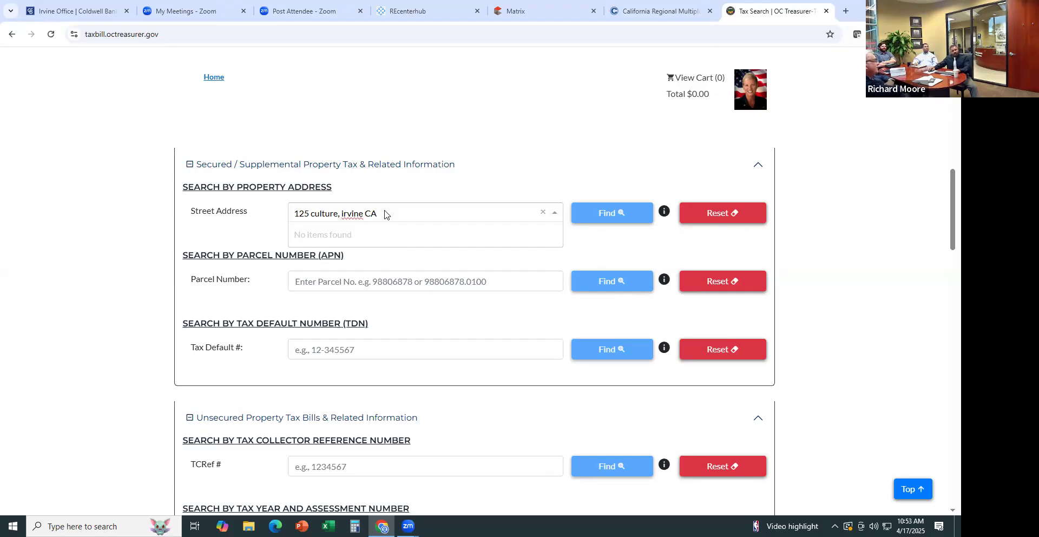
pyautogui.moveTo(379, 213); pyautogui.dragTo(234, 212)
pyautogui.press('BackSpace')
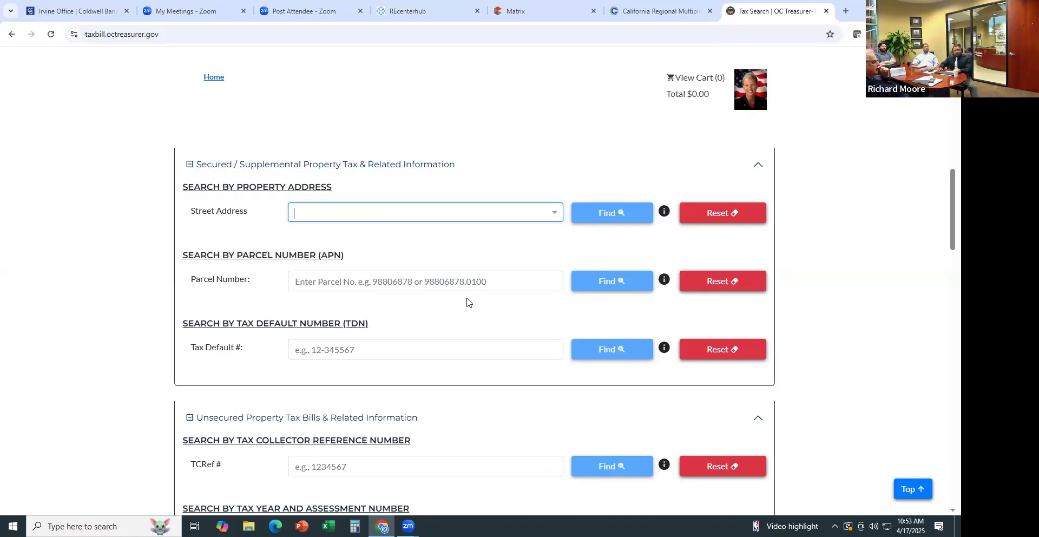
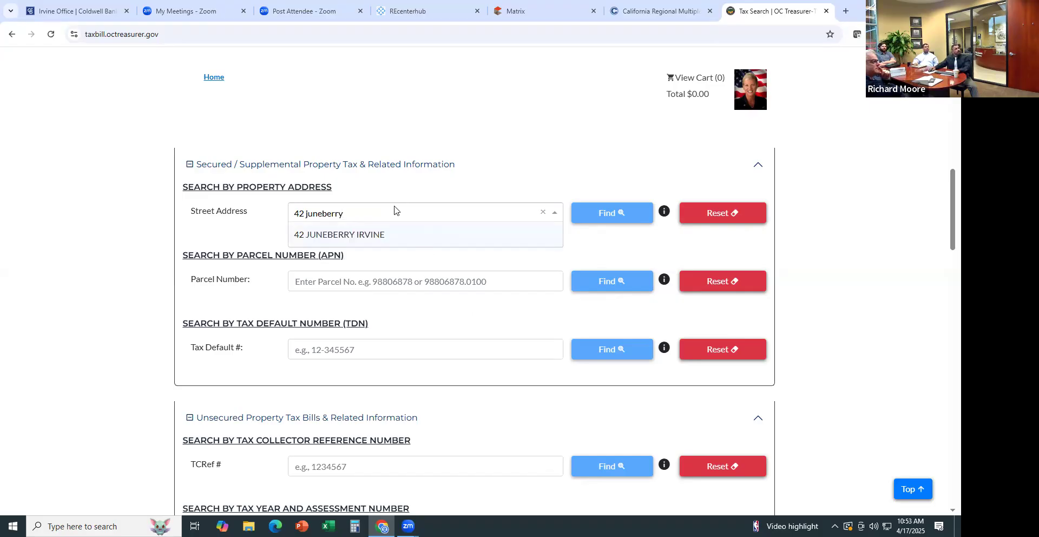
pyautogui.click(382, 242)
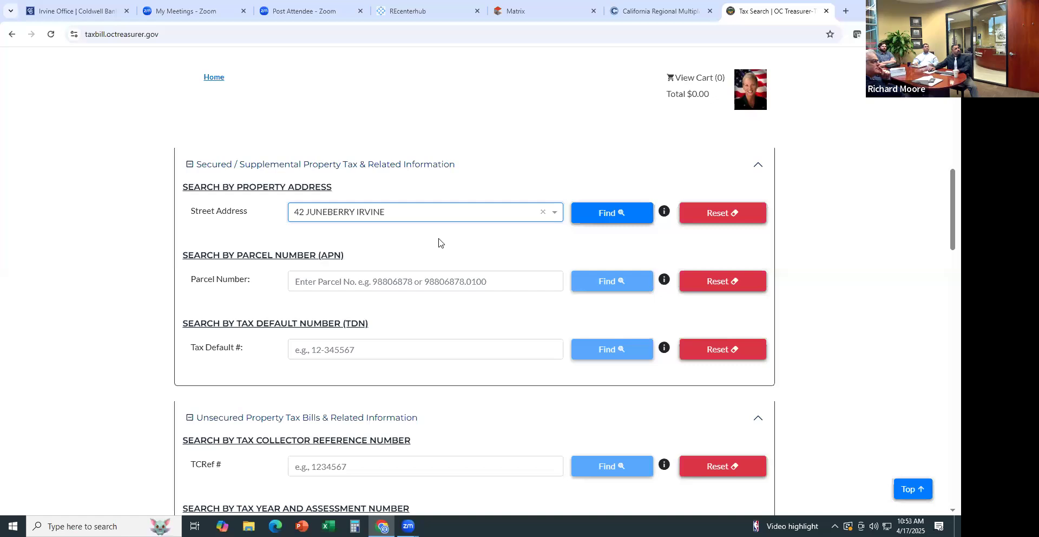
pyautogui.click(605, 212)
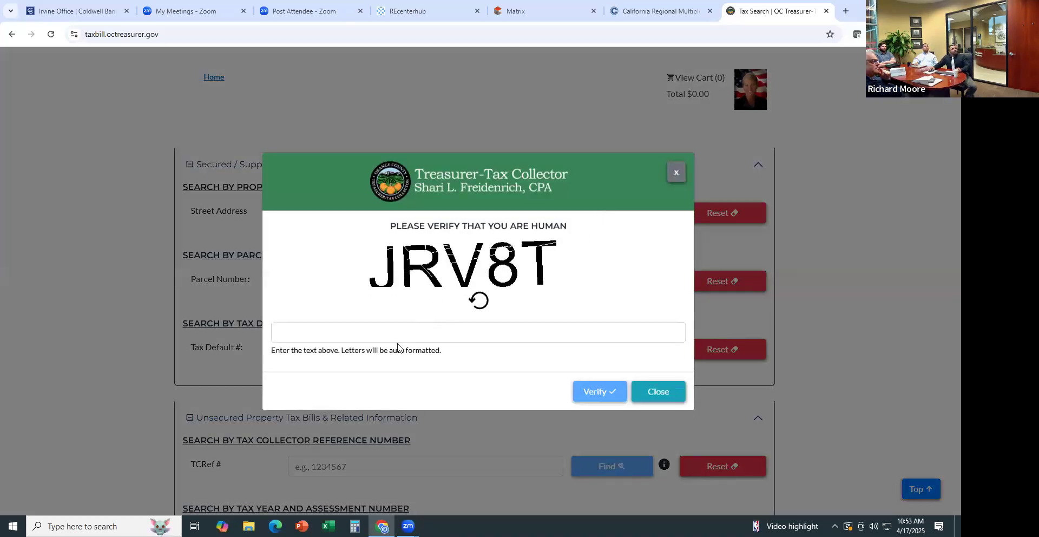
# Enter the displayed verification code and submit it to open the tax bill
pyautogui.click(393, 335)
pyautogui.write('JRV')
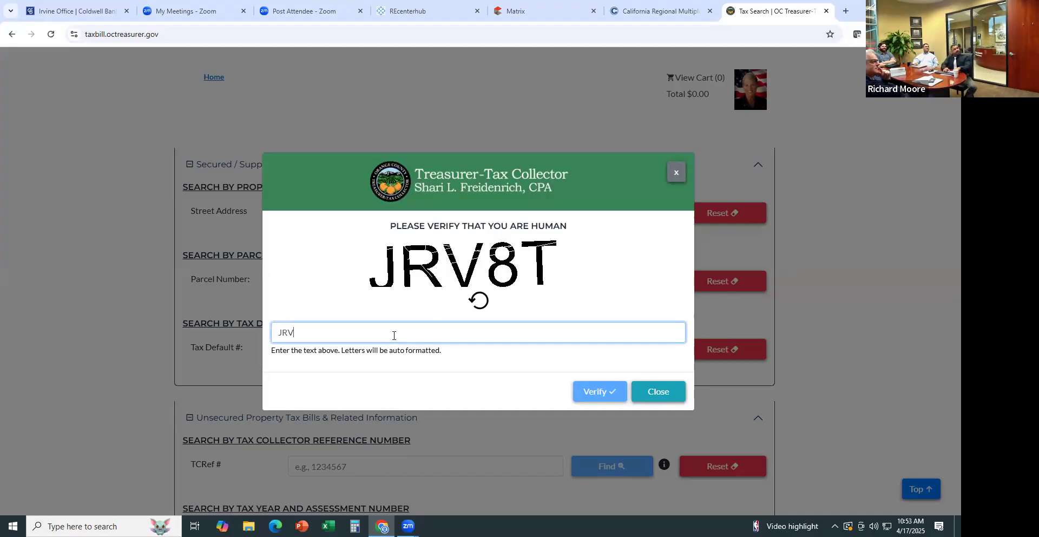
pyautogui.write('8T')
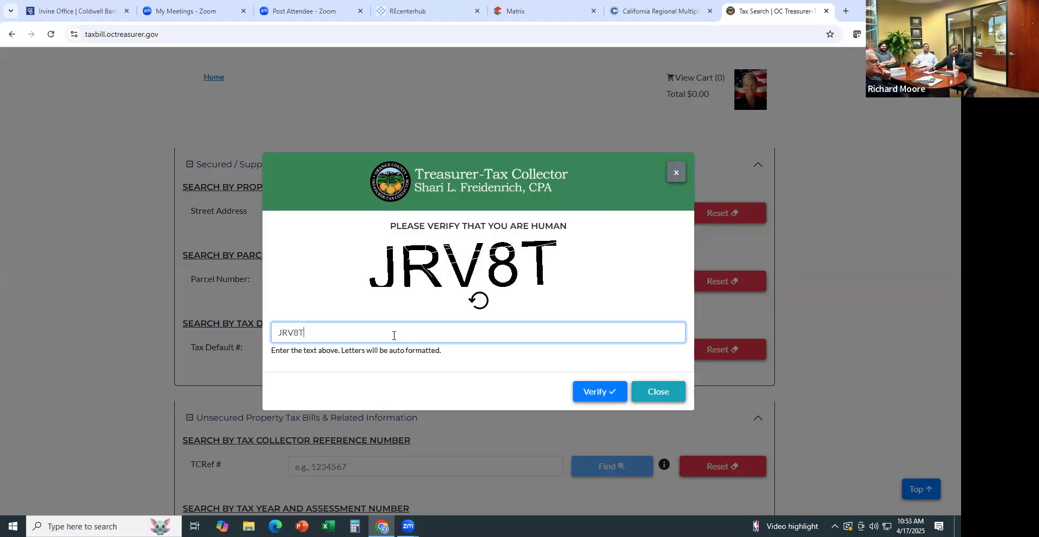
pyautogui.click(620, 397)
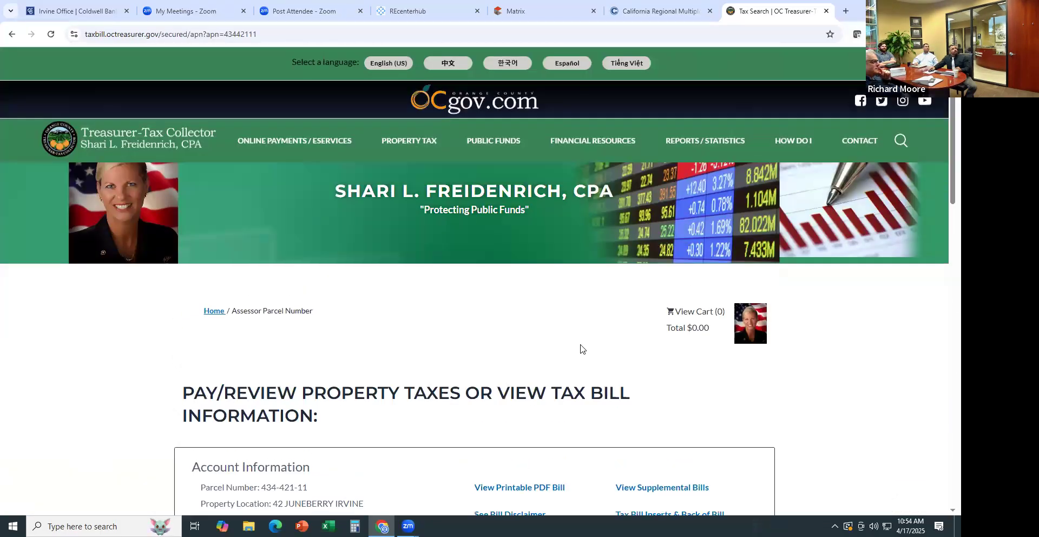
pyautogui.scroll(-3, 577, 345)
pyautogui.scroll(-2, 575, 344)
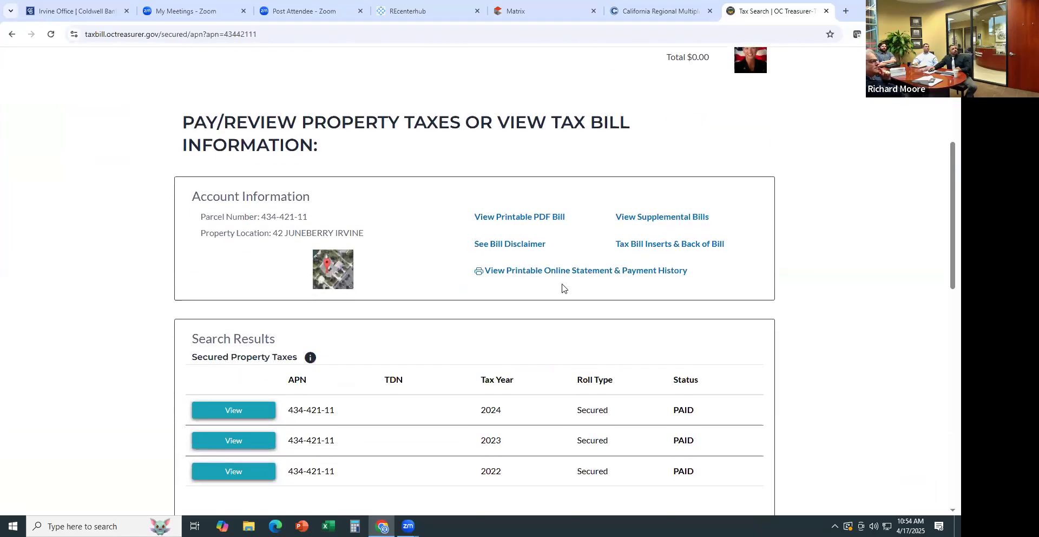
pyautogui.click(523, 219)
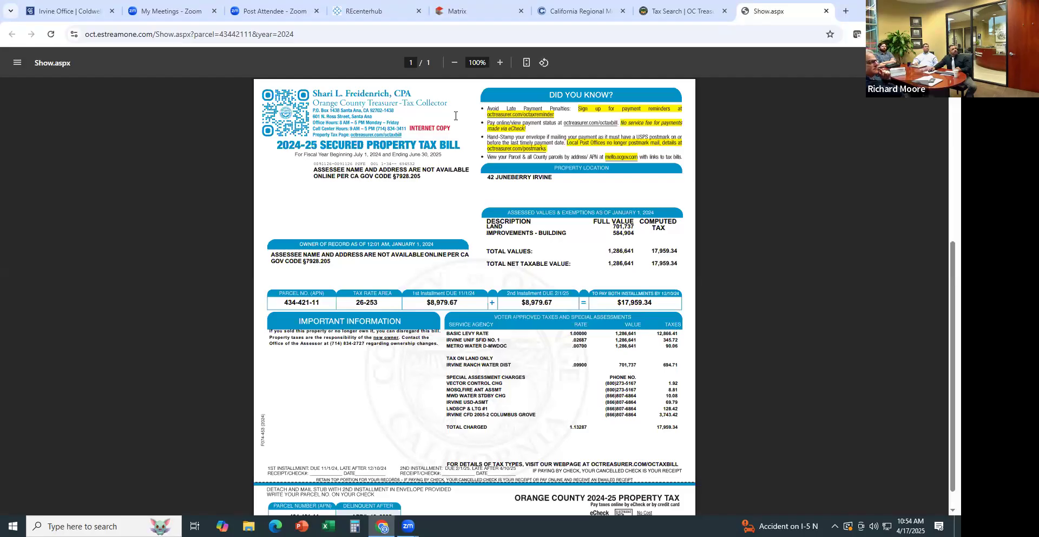
# Zoom the tax bill PDF in to 250%
pyautogui.scroll(-5, 559, 425)
pyautogui.click(502, 62)
pyautogui.click(502, 62)
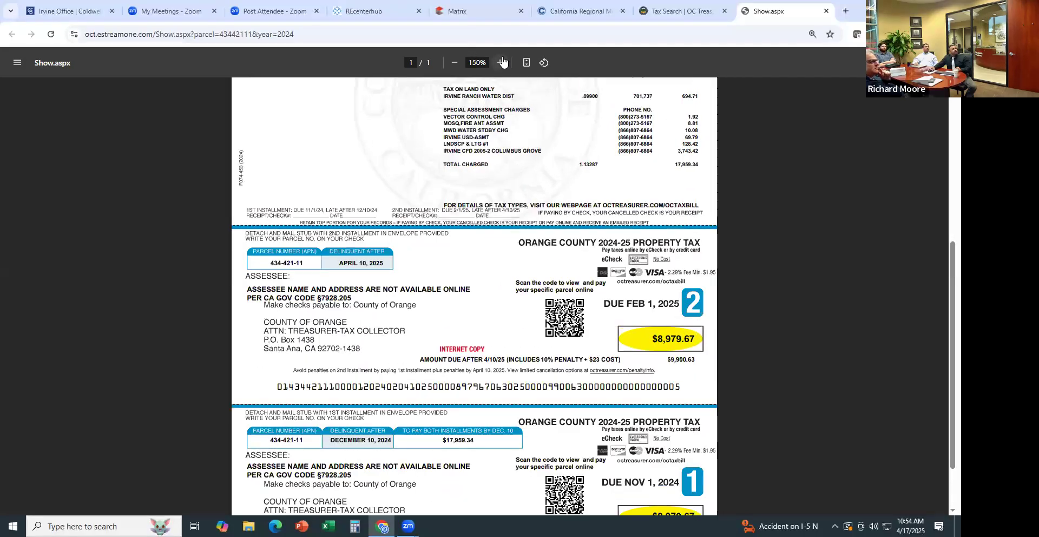
pyautogui.click(502, 62)
pyautogui.click(502, 62)
pyautogui.click(502, 62)
pyautogui.click(502, 62)
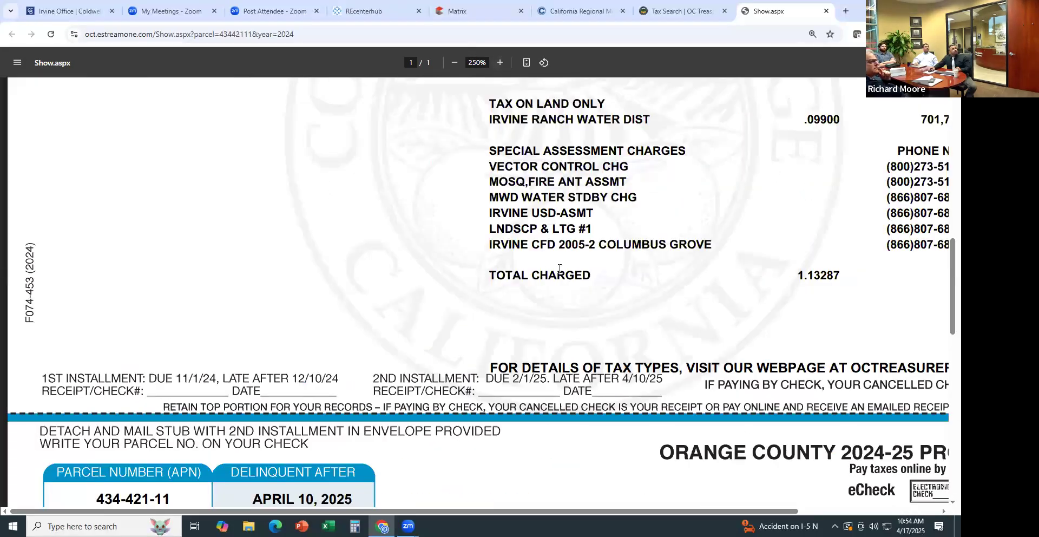
# Highlight the special assessment charges, including the $3,743.42 Irvine CFD 2005-2 line, then close the bill
pyautogui.moveTo(489, 198); pyautogui.dragTo(725, 207)
pyautogui.moveTo(874, 250); pyautogui.dragTo(891, 278)
pyautogui.moveTo(653, 205); pyautogui.dragTo(660, 206)
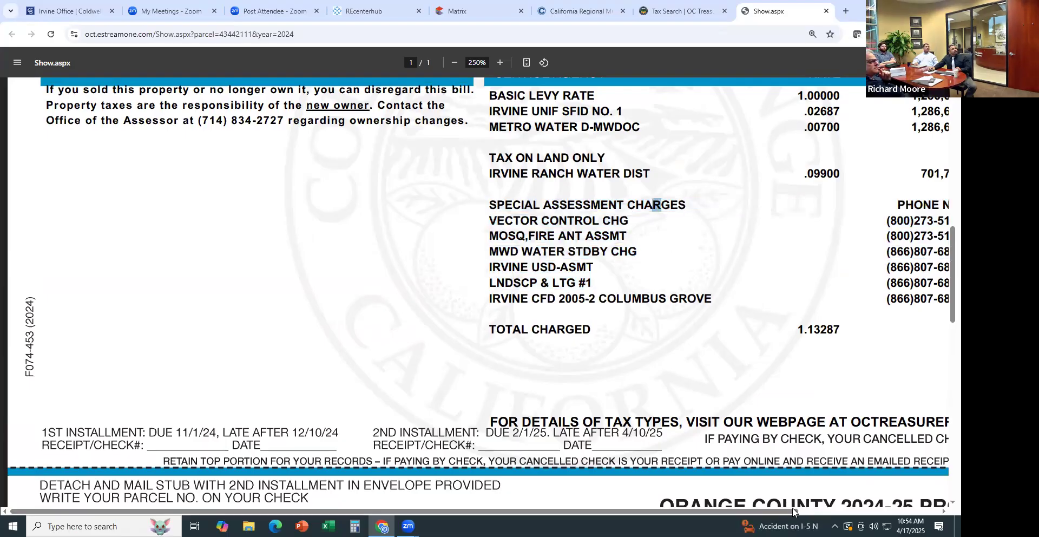
pyautogui.moveTo(812, 500); pyautogui.dragTo(947, 503)
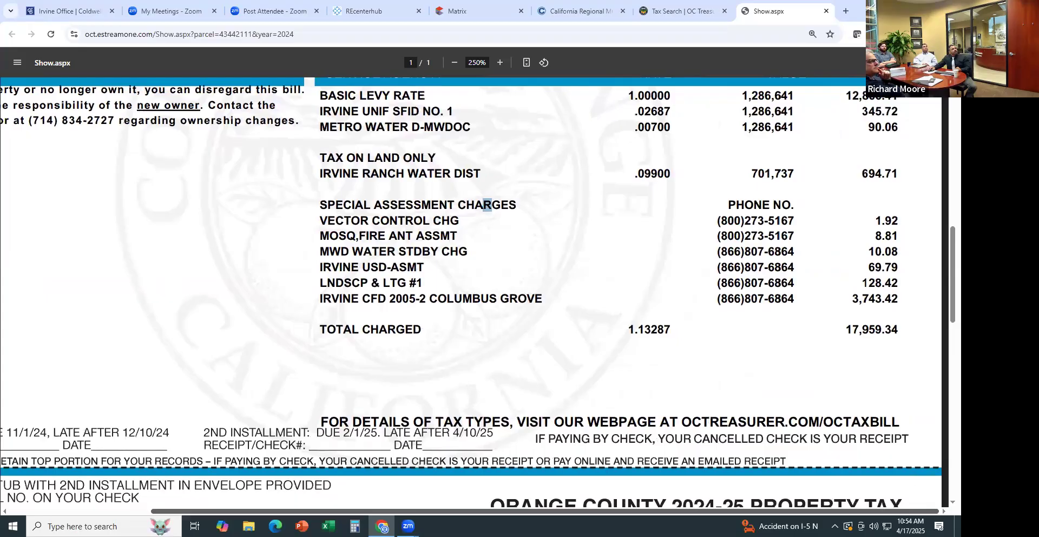
pyautogui.click(536, 260)
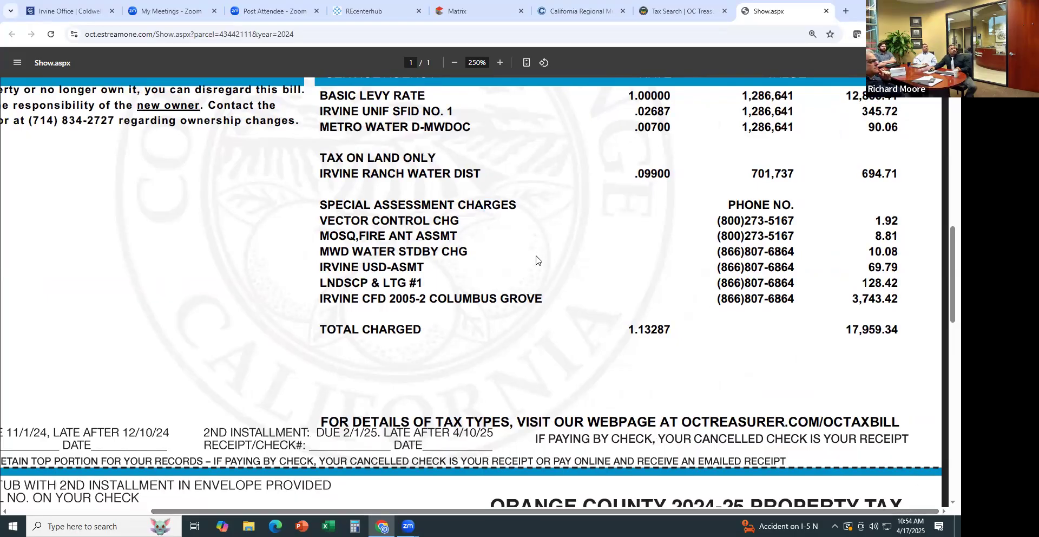
pyautogui.scroll(1, 487, 249)
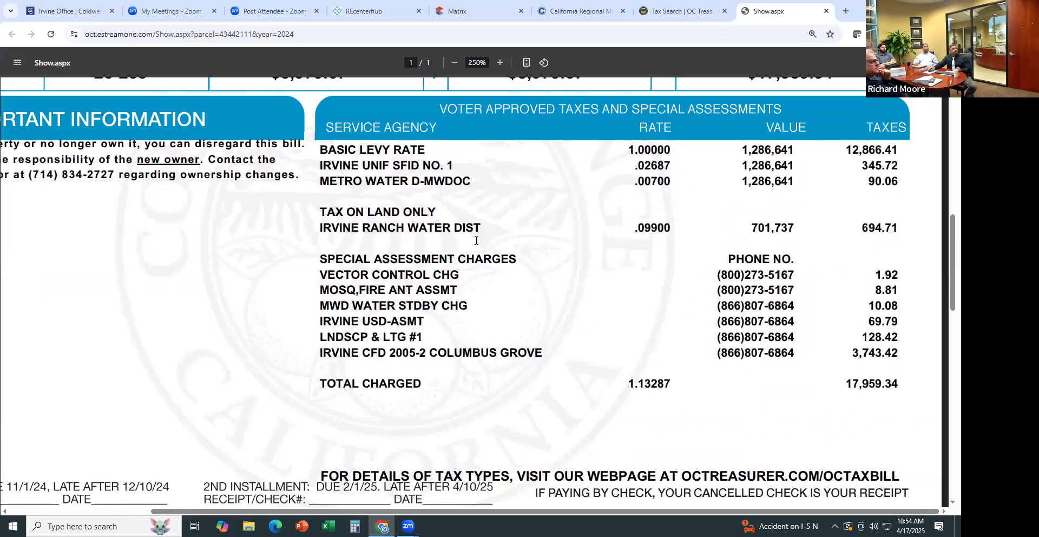
pyautogui.scroll(3, 475, 240)
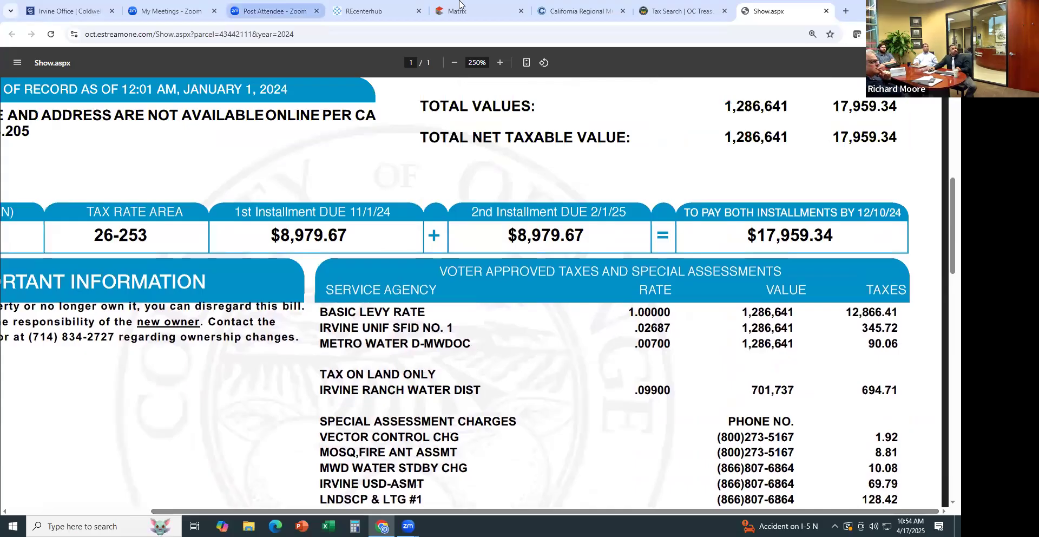
pyautogui.click(825, 10)
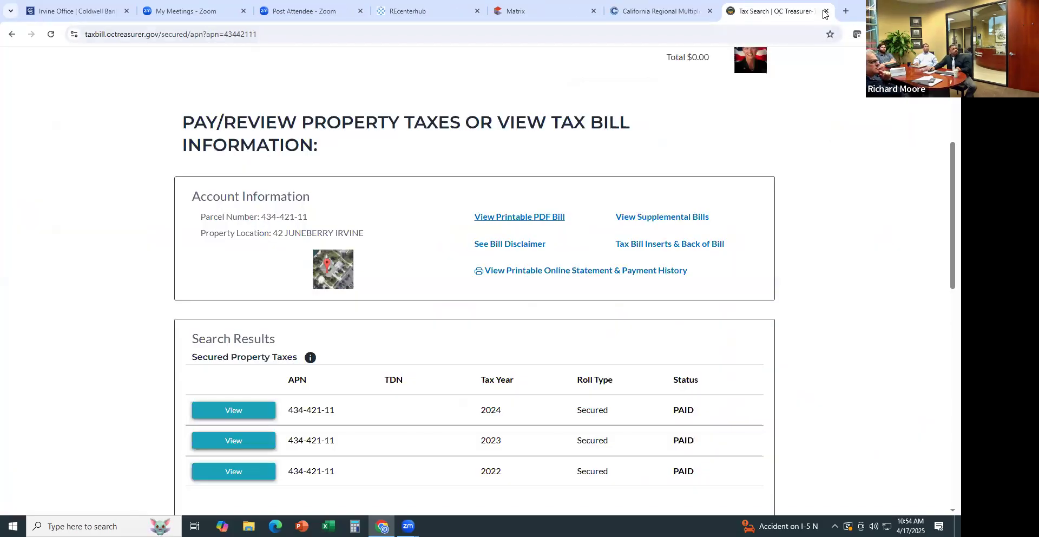
# Close the Tax Search tab with Ctrl+W and the California Regional Multiple Listing tab
pyautogui.hotkey('ctrl', 'w')
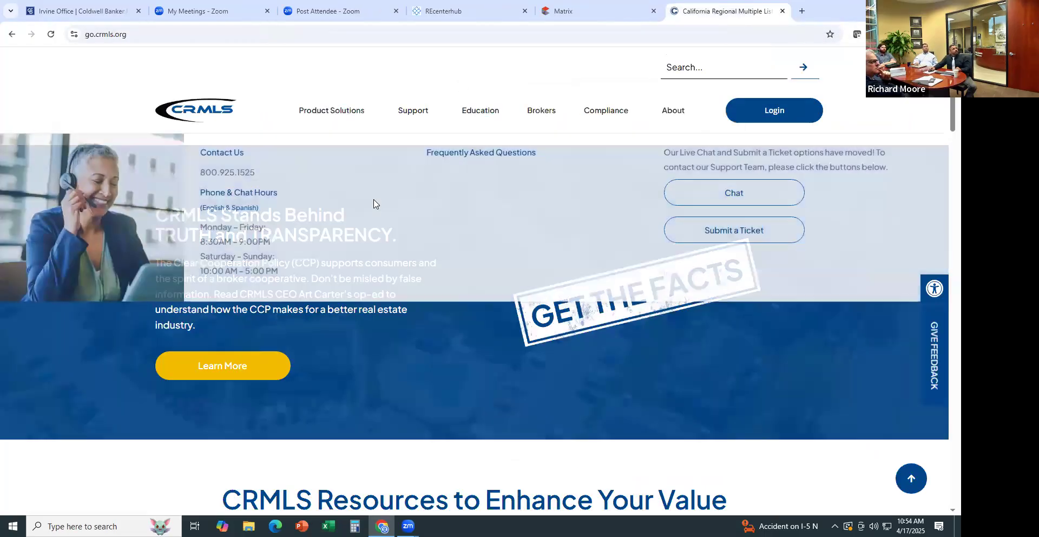
pyautogui.click(782, 11)
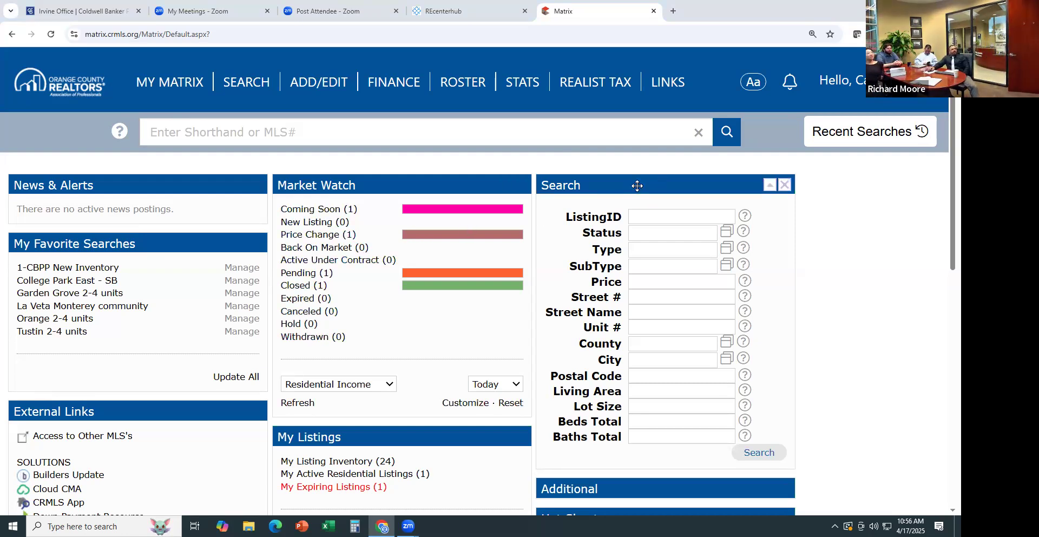
pyautogui.moveTo(637, 190)
pyautogui.mouseDown()
pyautogui.moveTo(321, 179)
pyautogui.moveTo(103, 191)
pyautogui.moveTo(673, 173)
pyautogui.moveTo(632, 179)
pyautogui.mouseUp()
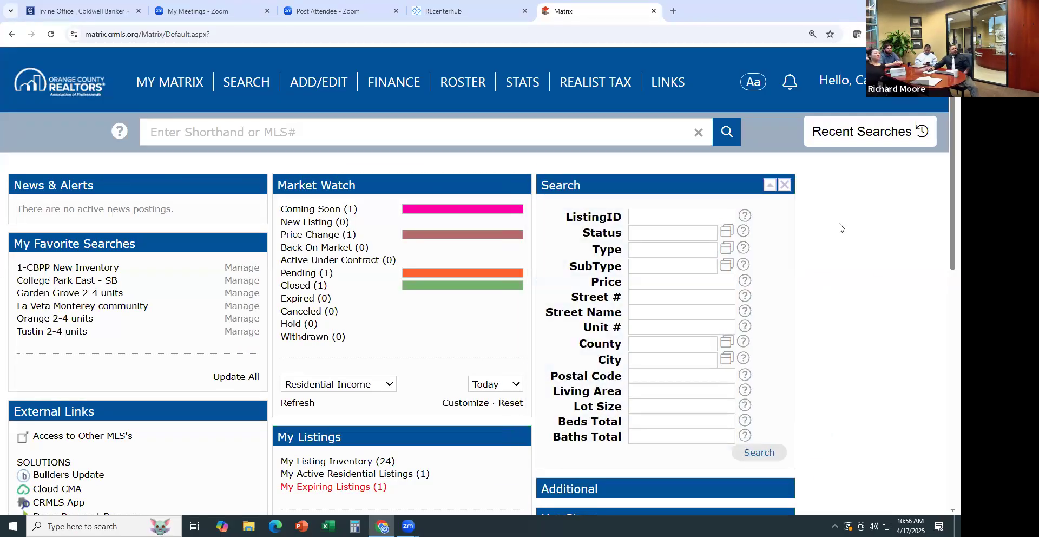
pyautogui.scroll(-2, 854, 280)
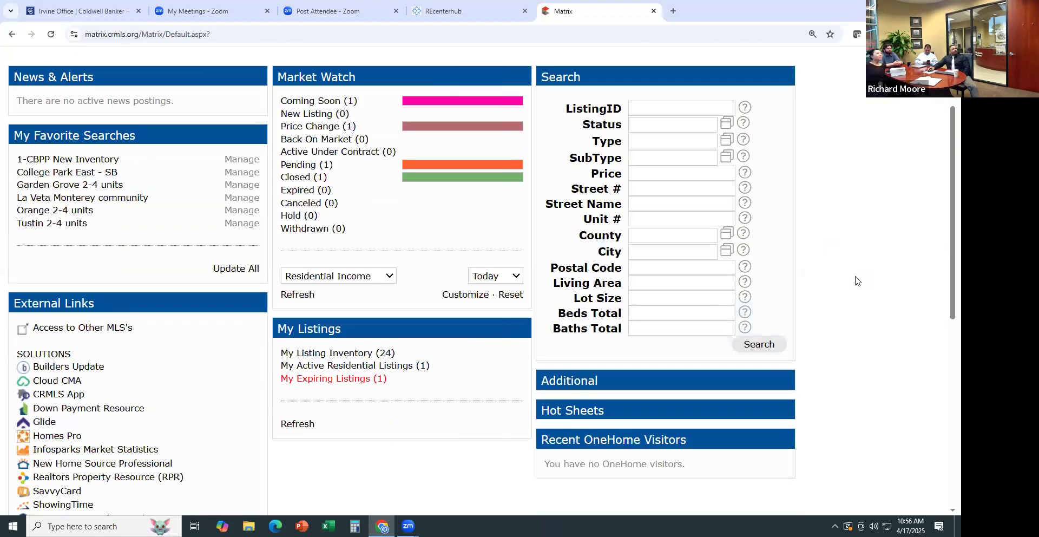
pyautogui.scroll(-2, 855, 280)
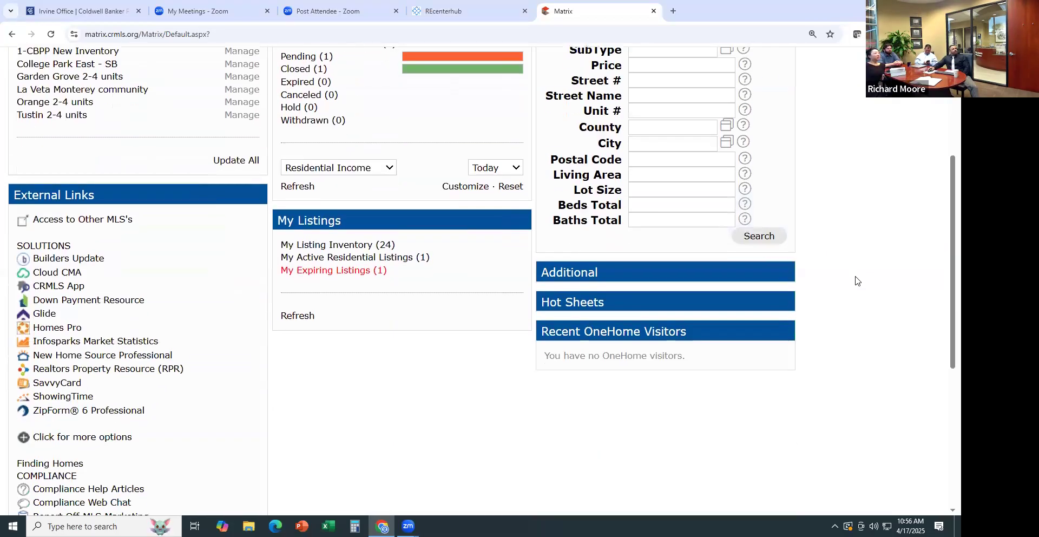
pyautogui.scroll(4, 855, 280)
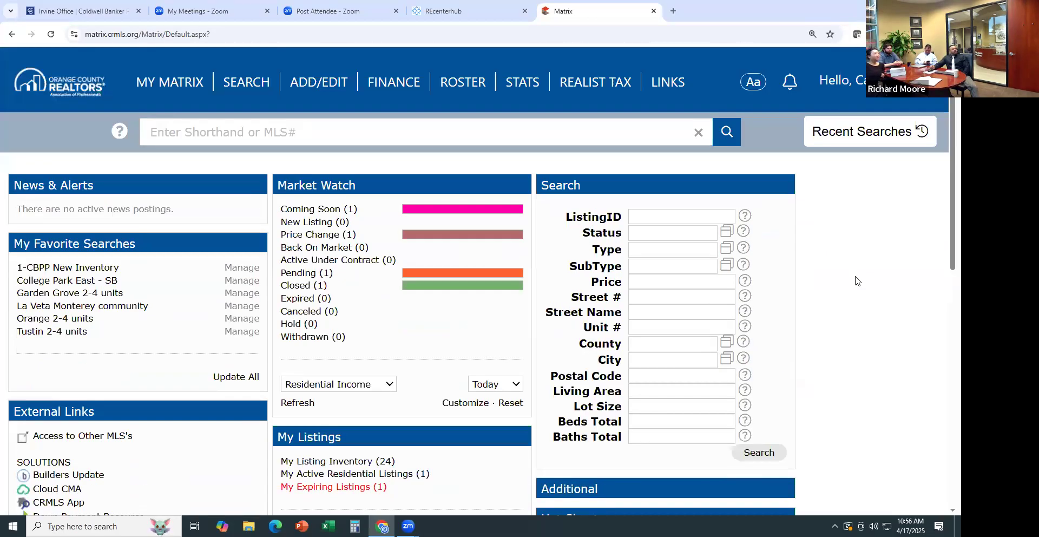